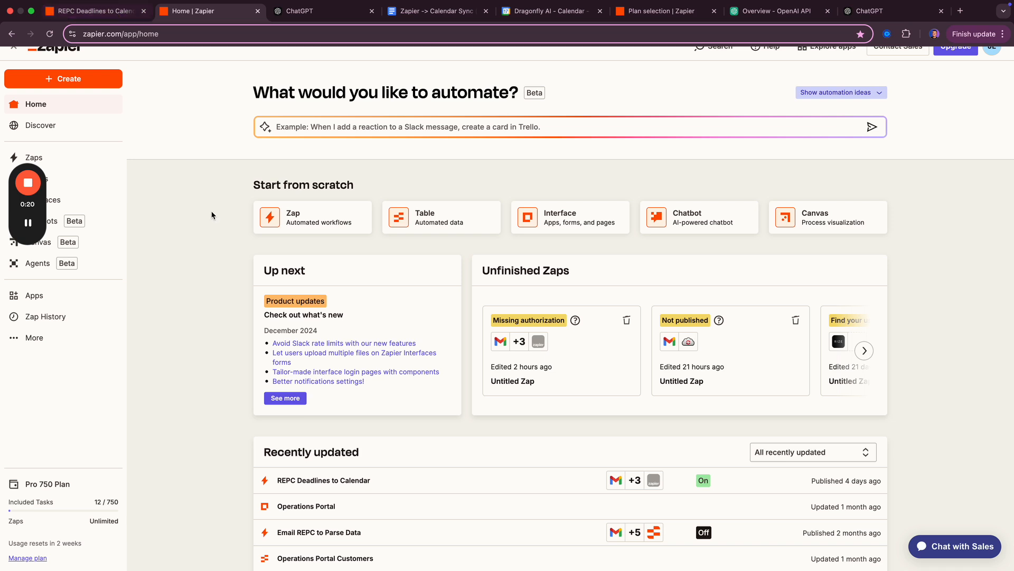
# - Switch to the REPC Deadlines to Calendar Zap and centre its Gmail trigger on the canvas
pyautogui.click(118, 13)
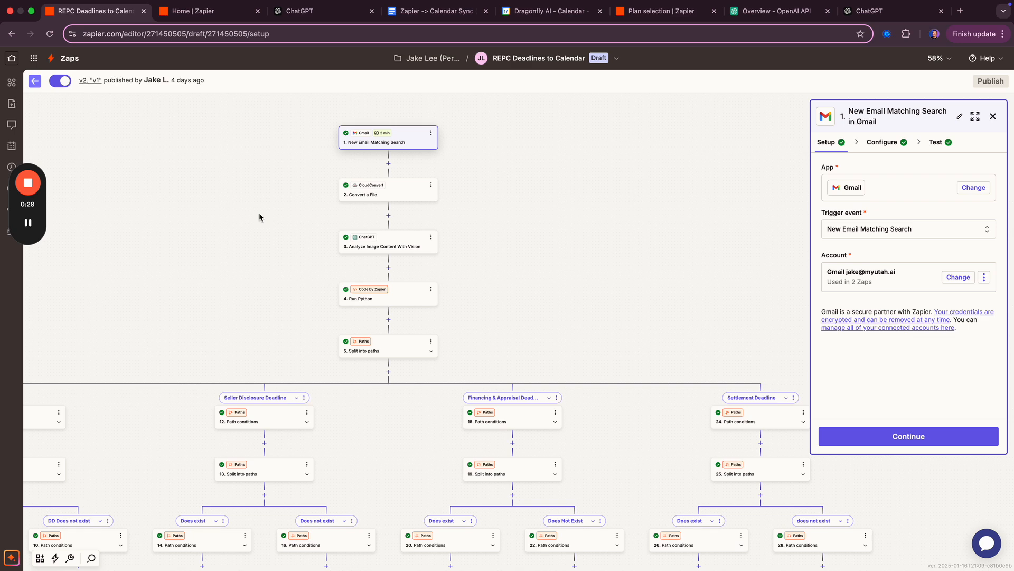
pyautogui.hscroll(-3, 264, 219)
pyautogui.scroll(-1, 291, 219)
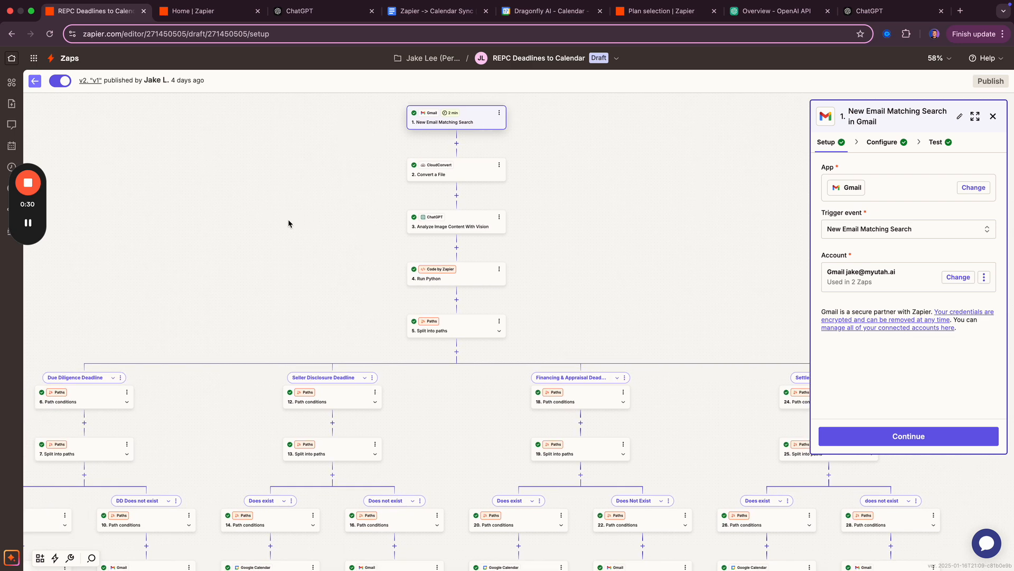
pyautogui.hscroll(-3, 342, 228)
pyautogui.scroll(-1, 342, 228)
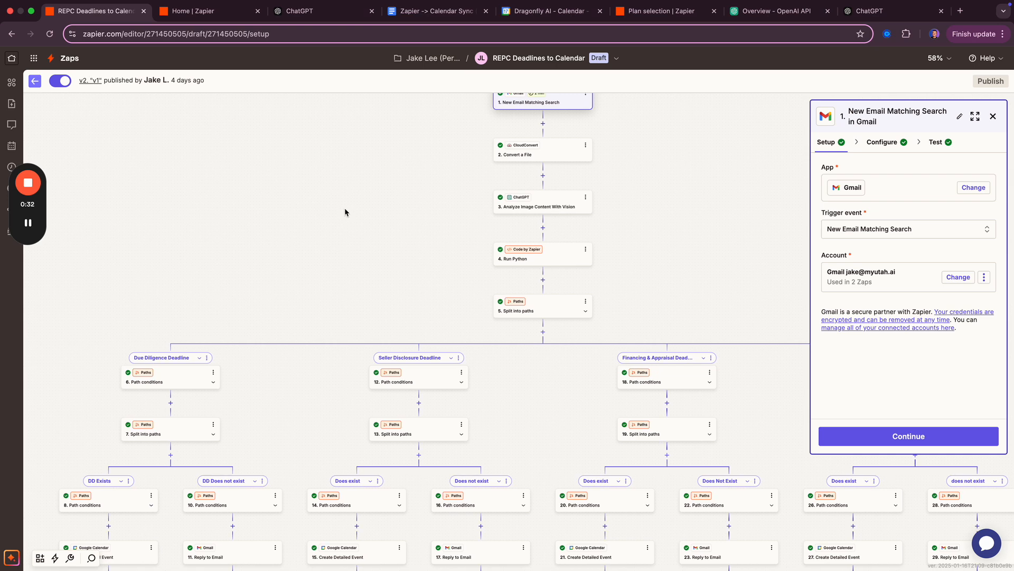
pyautogui.moveTo(339, 211); pyautogui.dragTo(246, 300)
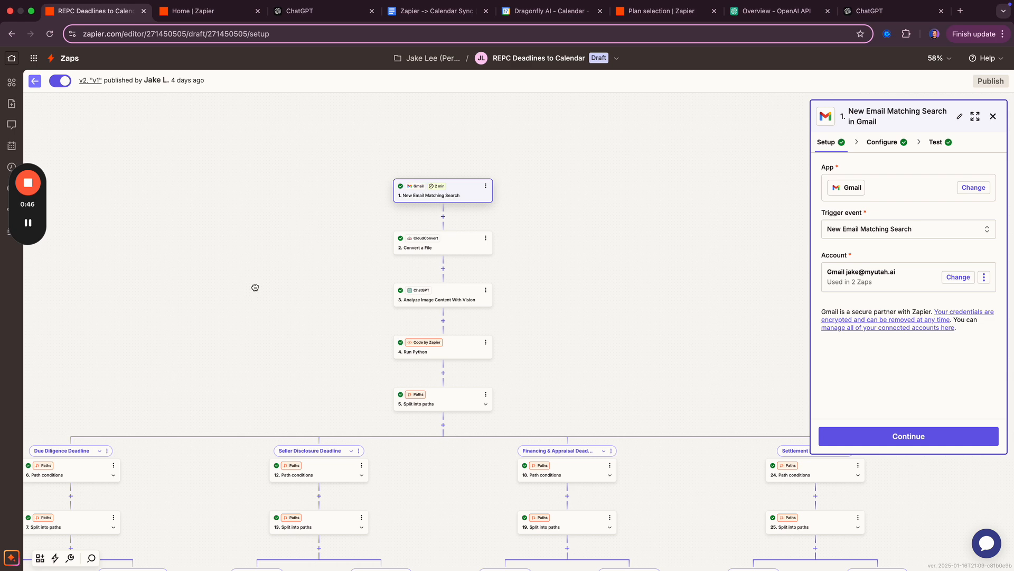
# - Zoom out to see the lower path branches, then go to the plan selection page
pyautogui.moveTo(255, 287)
pyautogui.mouseDown()
pyautogui.moveTo(295, 241)
pyautogui.moveTo(258, 281)
pyautogui.mouseUp()
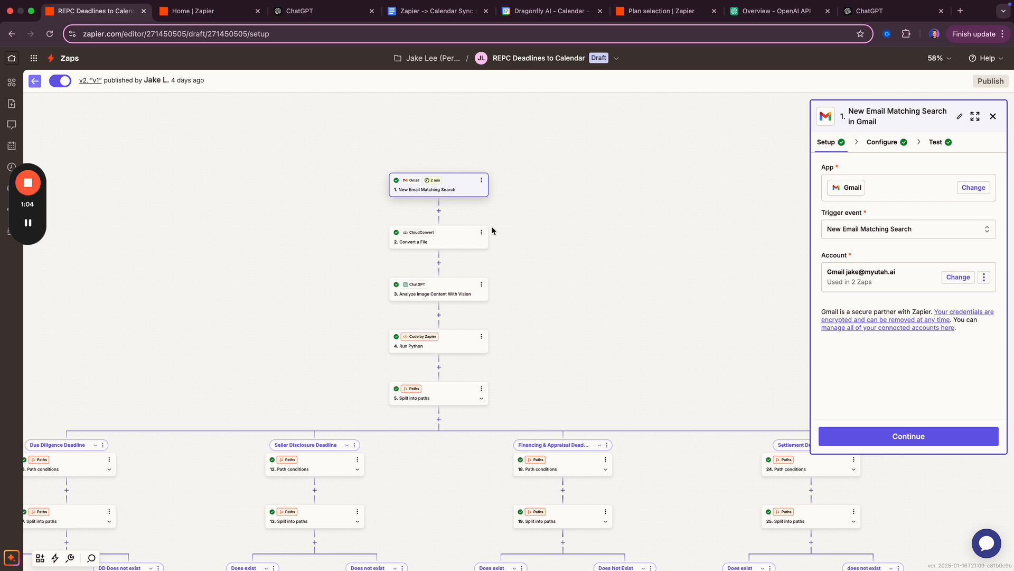
pyautogui.scroll(-3, 324, 217)
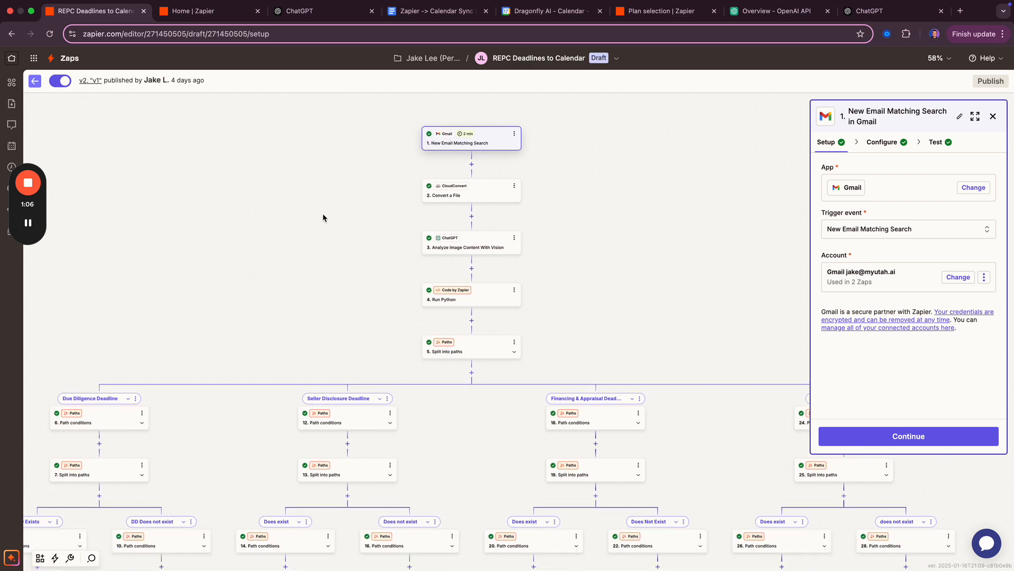
pyautogui.scroll(-2, 344, 244)
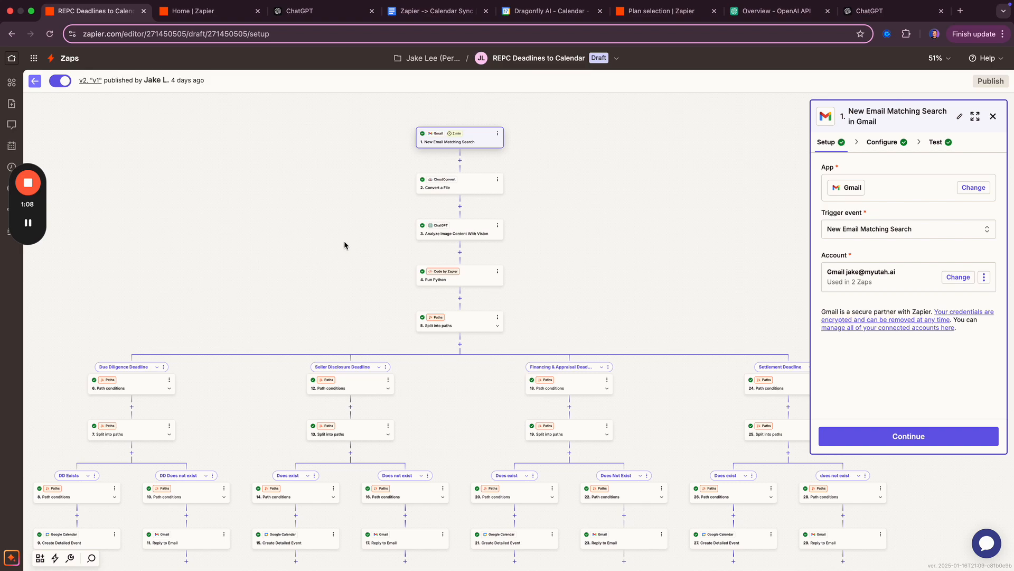
pyautogui.scroll(-4, 344, 241)
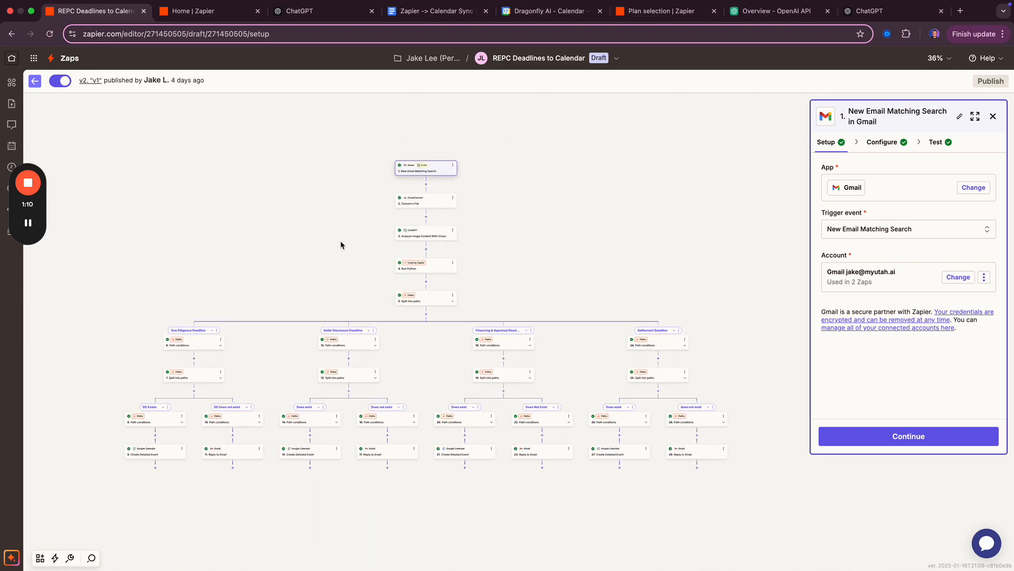
pyautogui.scroll(1, 340, 242)
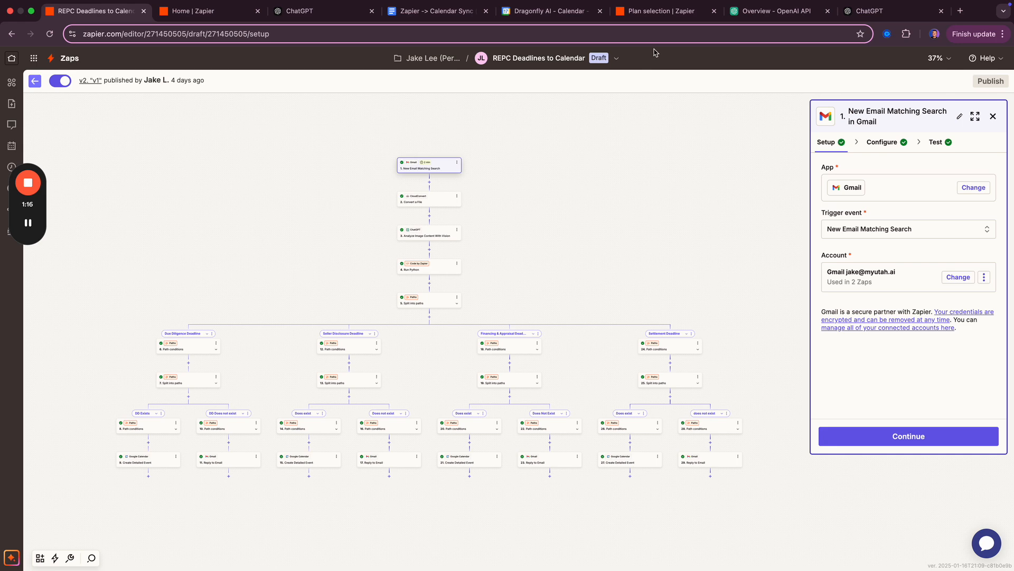
pyautogui.click(661, 14)
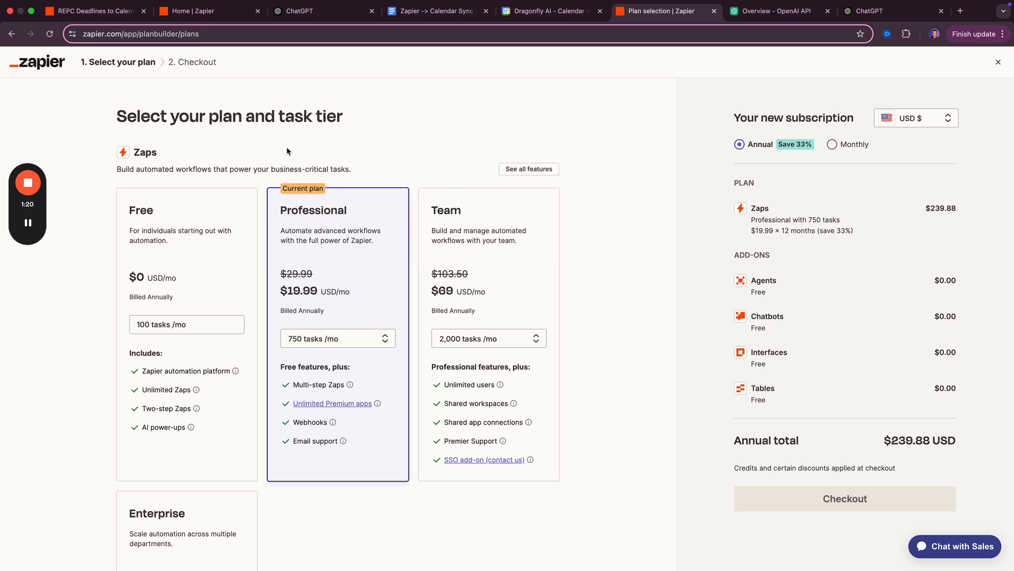
pyautogui.press('super+1')
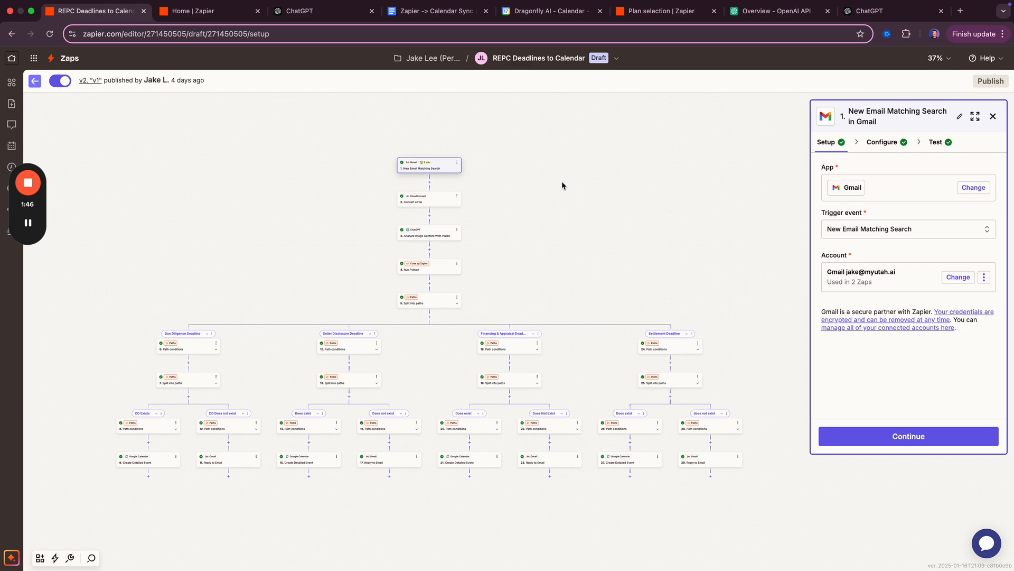
pyautogui.hotkey('ctrl', 'shift', 'Tab')
pyautogui.hotkey('ctrl', 'shift', 'Tab')
pyautogui.hotkey('ctrl', 'shift', 'Tab')
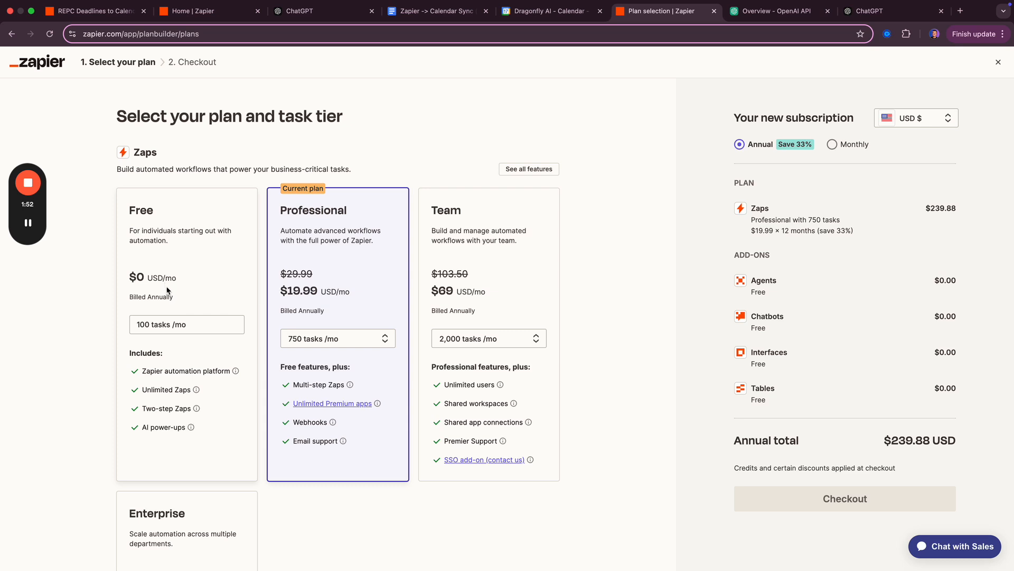
pyautogui.moveTo(154, 412)
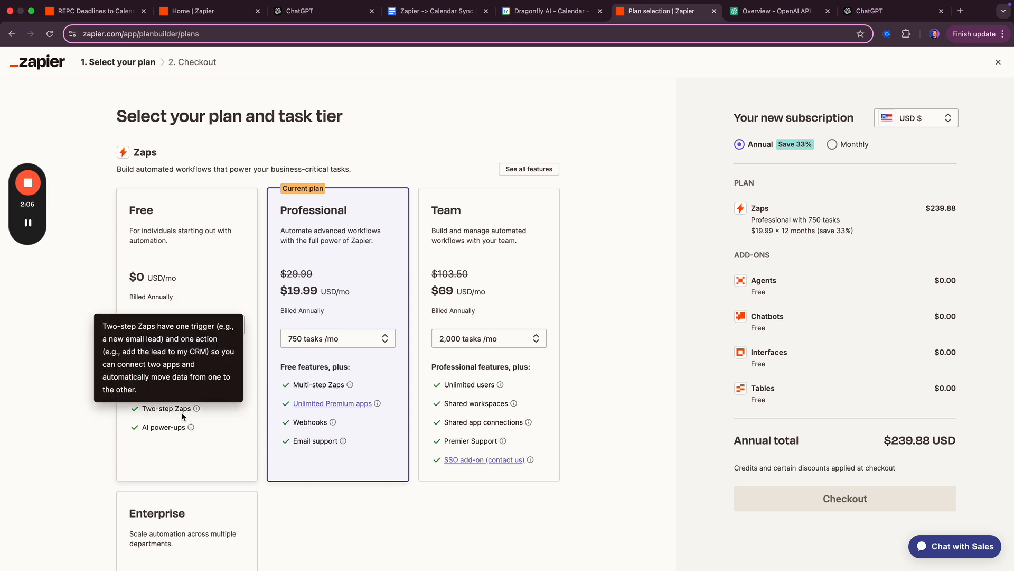
pyautogui.press('super+1')
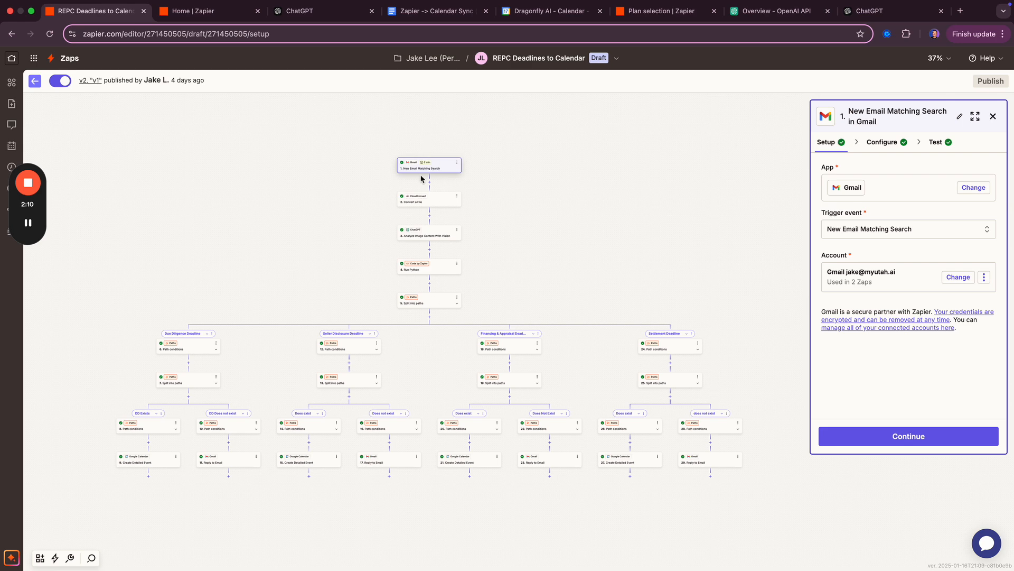
pyautogui.press('super+7')
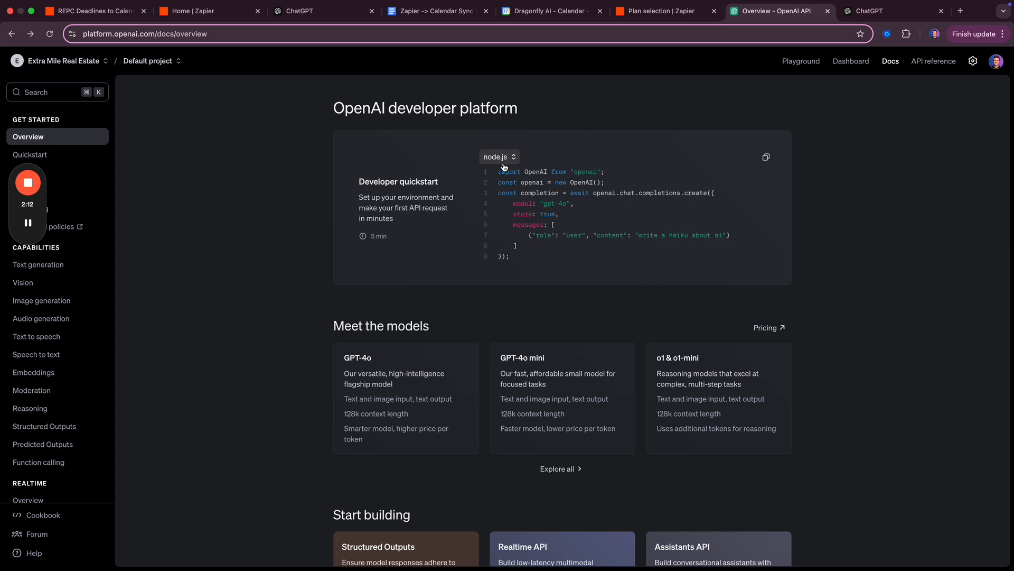
pyautogui.press('super+6')
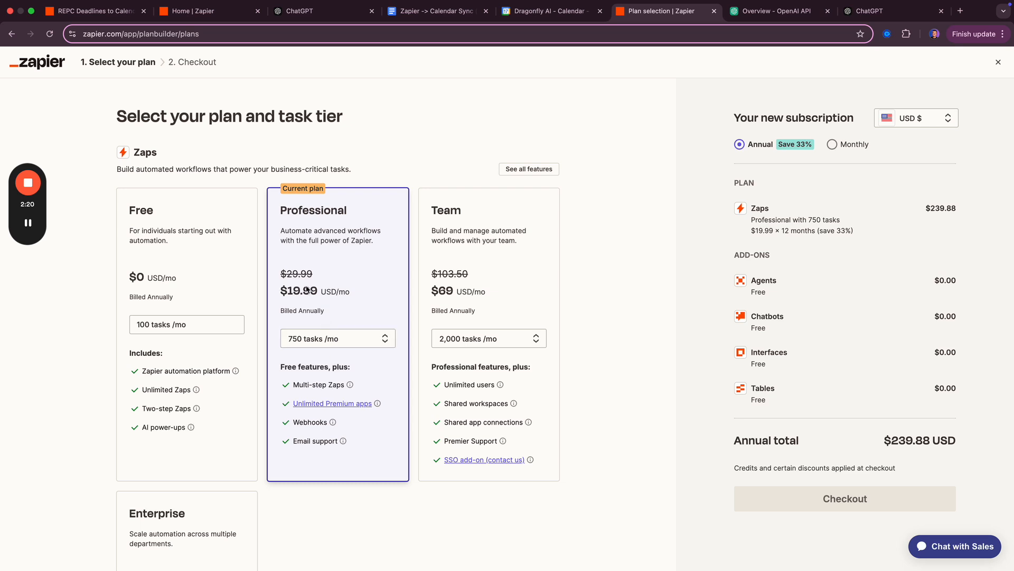
pyautogui.moveTo(277, 294); pyautogui.dragTo(359, 290)
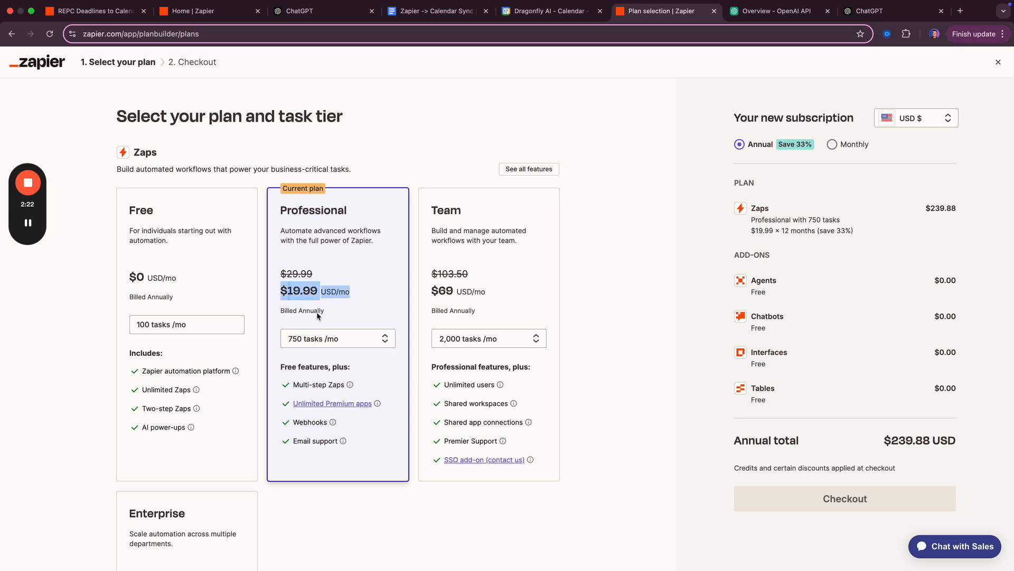
pyautogui.click(319, 354)
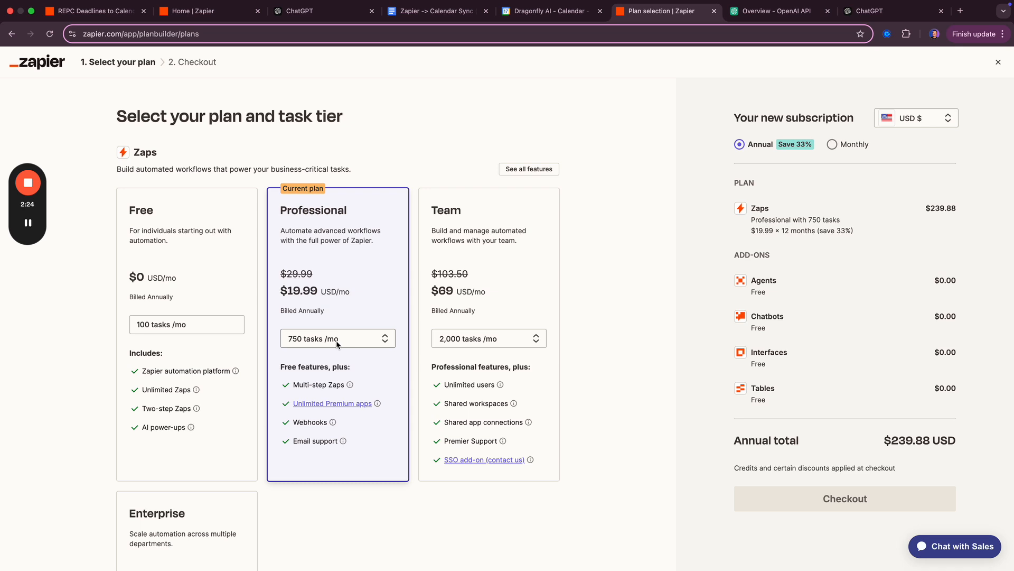
pyautogui.moveTo(348, 386)
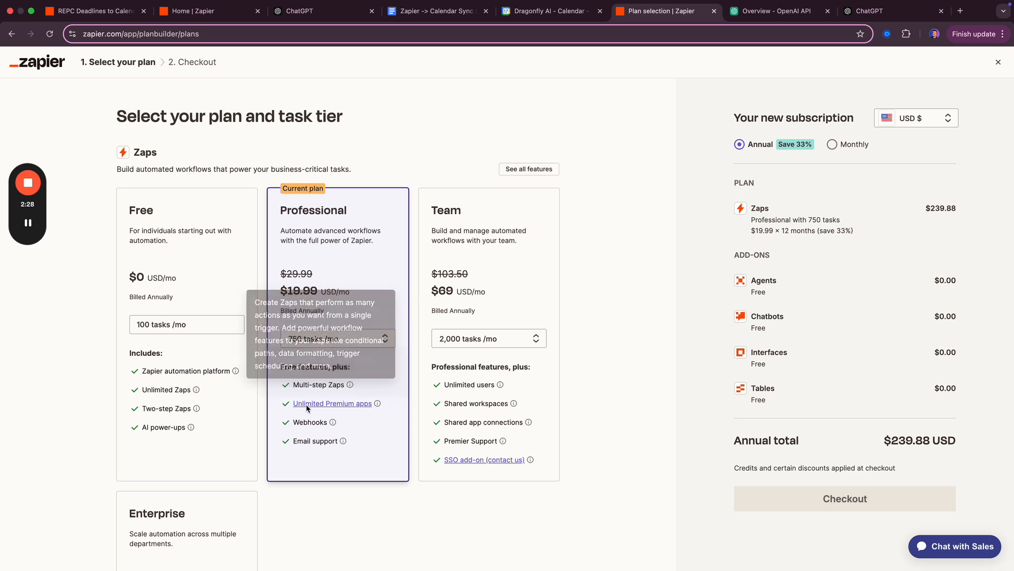
pyautogui.moveTo(308, 407)
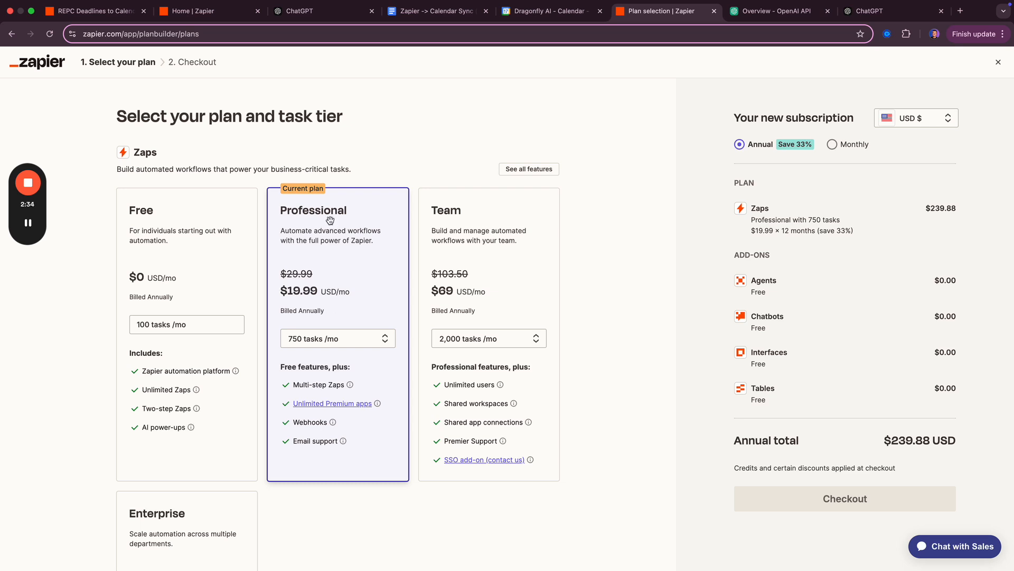
pyautogui.press('super+1')
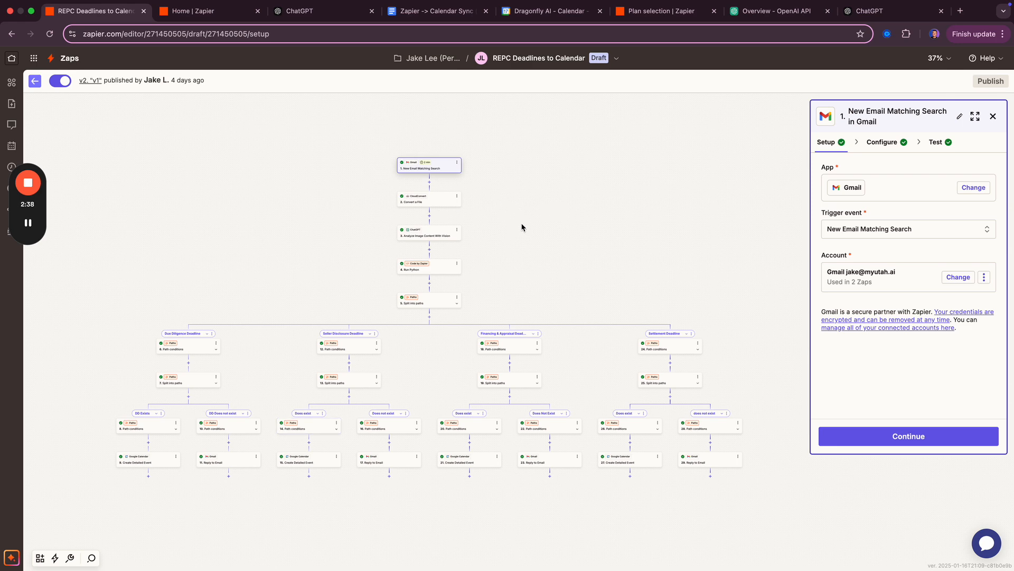
# - Create a new Zap from Home and pick Gmail as the trigger app
pyautogui.press('super+2')
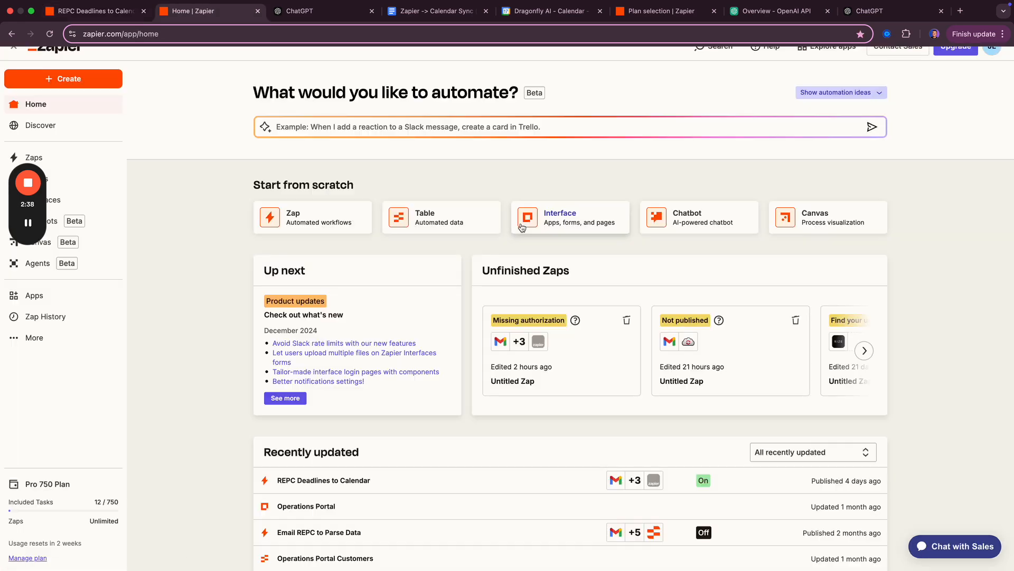
pyautogui.click(76, 80)
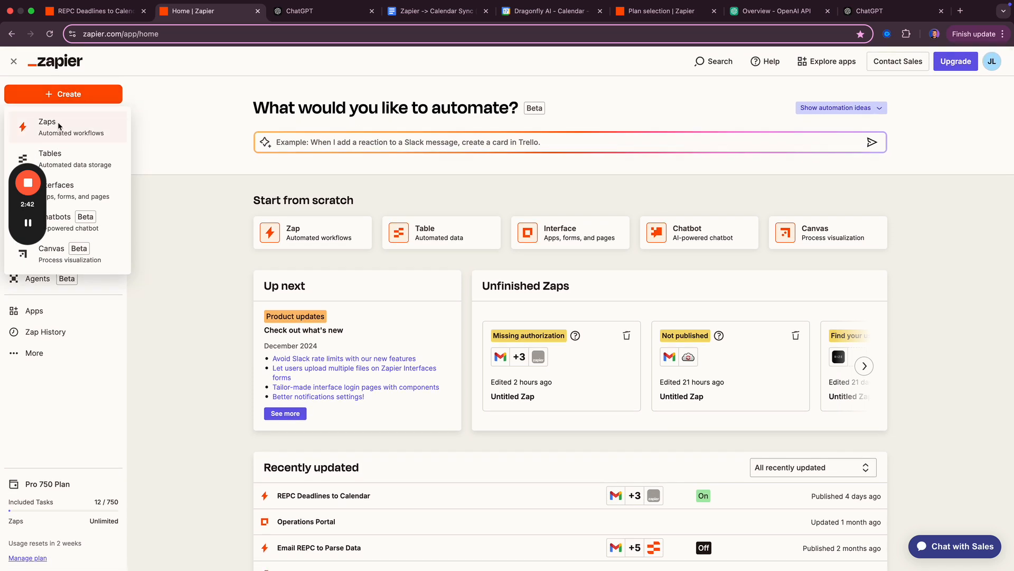
pyautogui.click(67, 130)
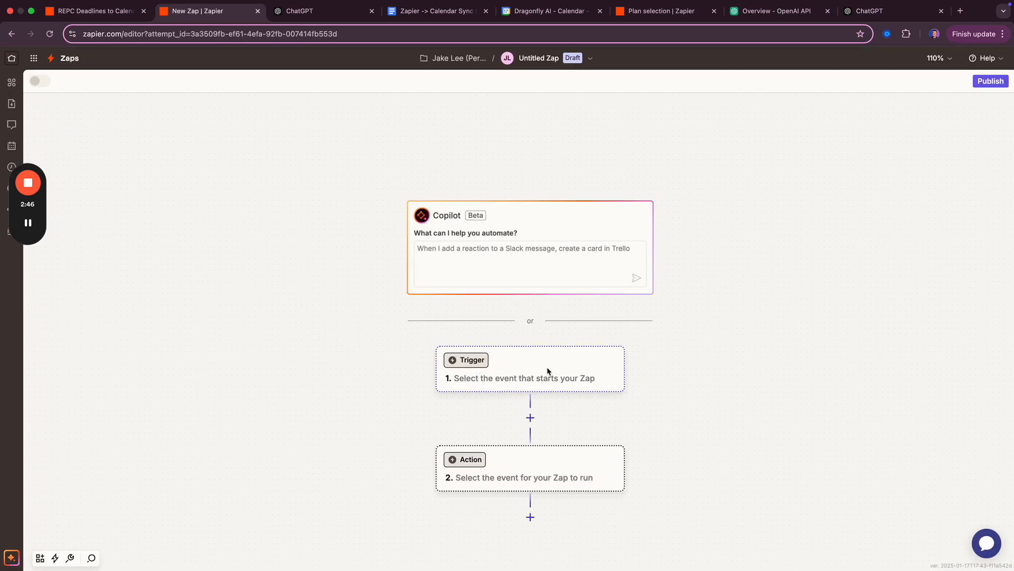
pyautogui.click(547, 369)
pyautogui.write('gmail')
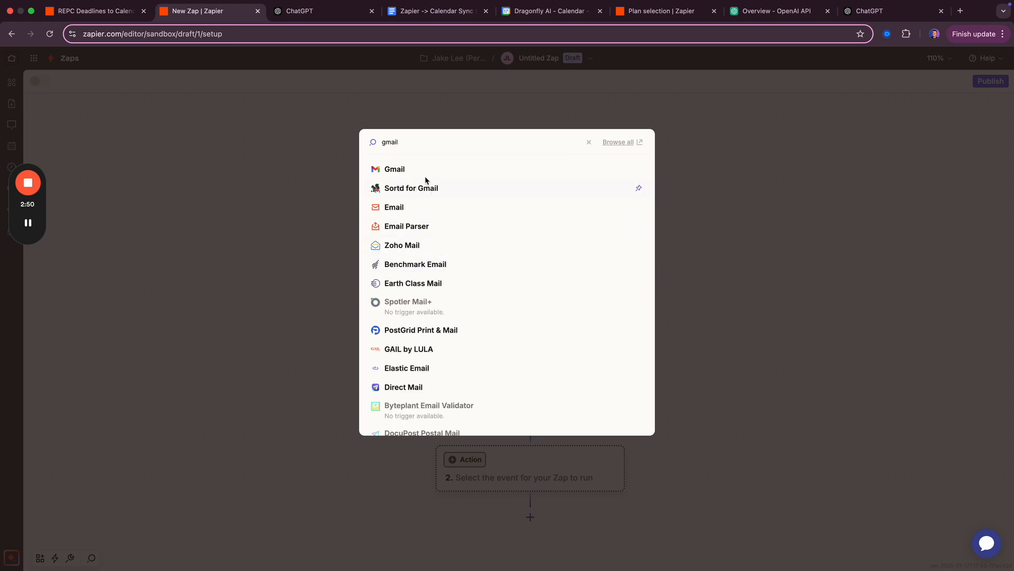
pyautogui.click(425, 176)
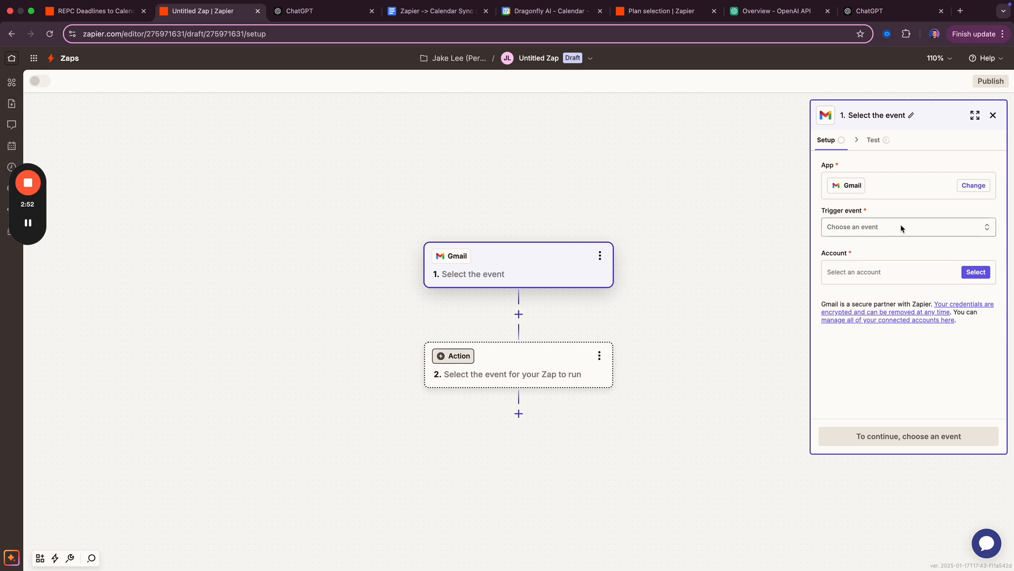
# - Set the trigger event to New Email Matching Search and connect the first Gmail account
pyautogui.click(902, 226)
pyautogui.scroll(-1, 686, 296)
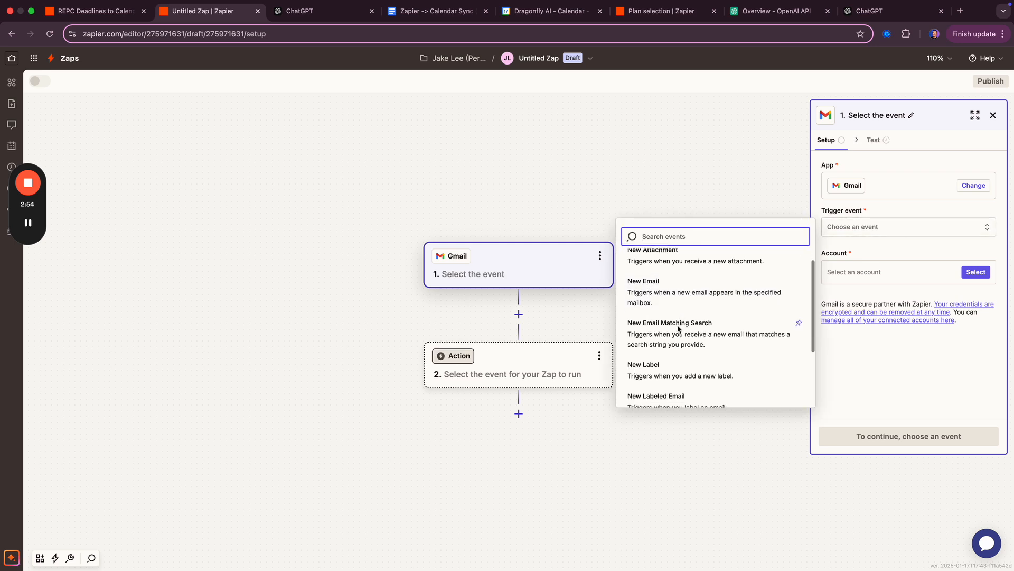
pyautogui.click(680, 335)
pyautogui.click(889, 283)
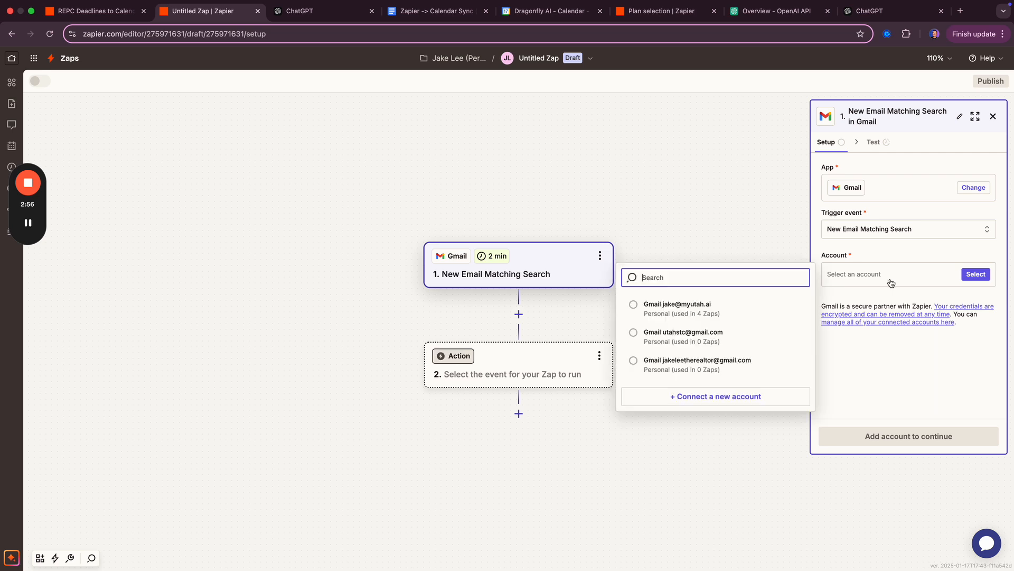
pyautogui.click(722, 312)
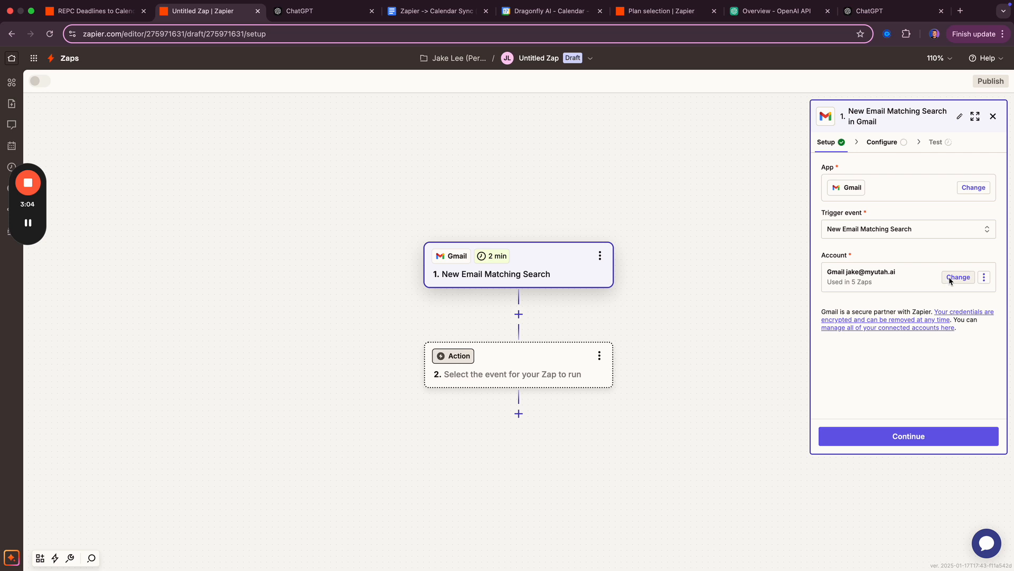
pyautogui.click(886, 438)
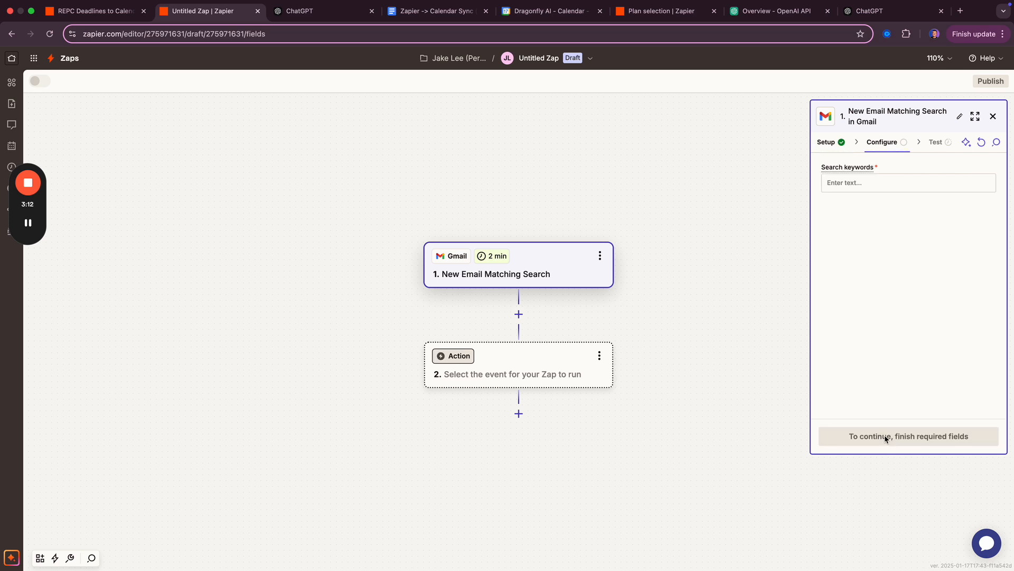
# - Enter the Gmail trigger's Search keywords: 'in:inbox' plus a sender-name wildcard phrase
pyautogui.click(870, 186)
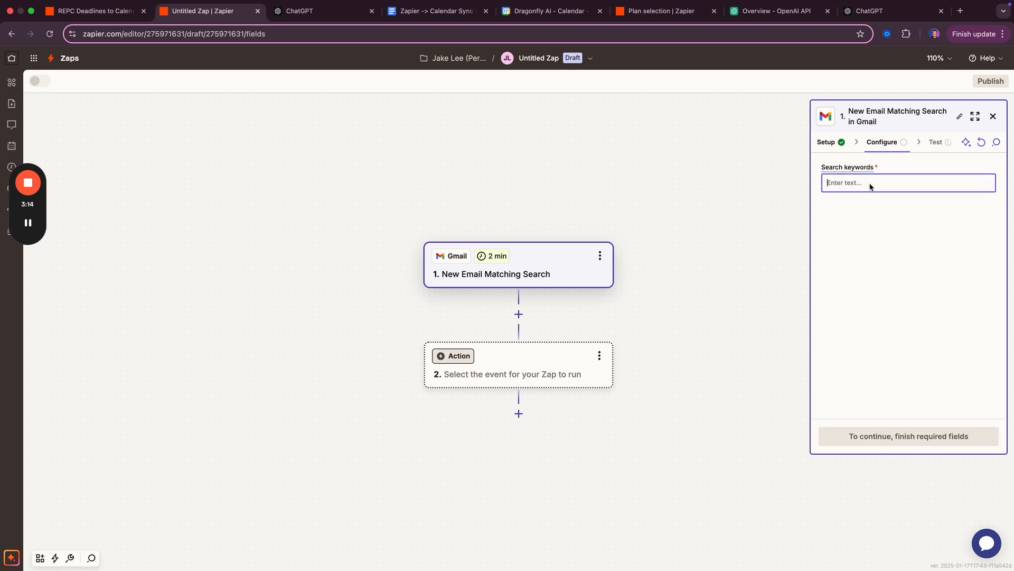
pyautogui.write('in:inbox')
pyautogui.write('**Jake Cal*')
pyautogui.moveTo(855, 184); pyautogui.dragTo(913, 186)
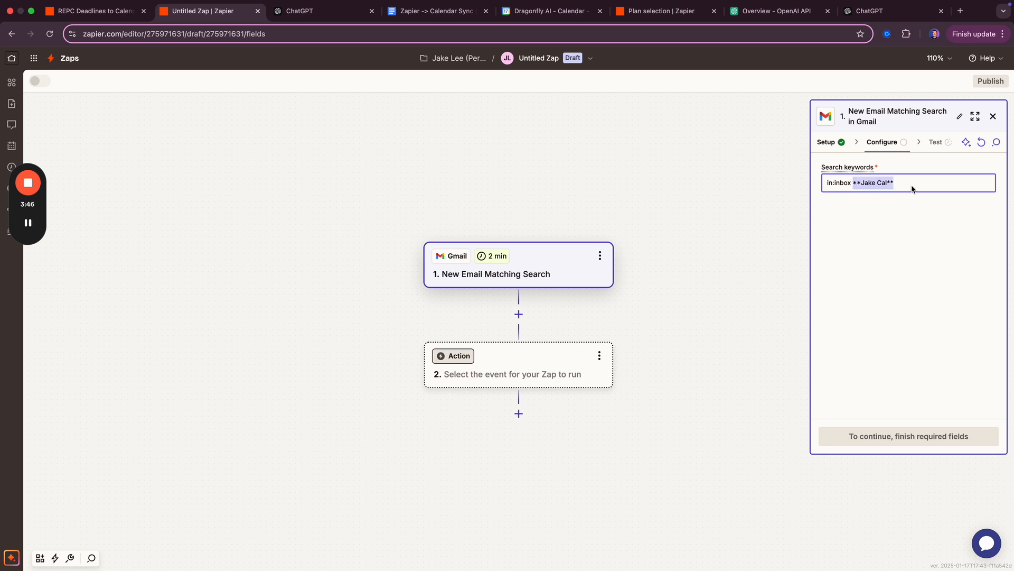
pyautogui.click(909, 182)
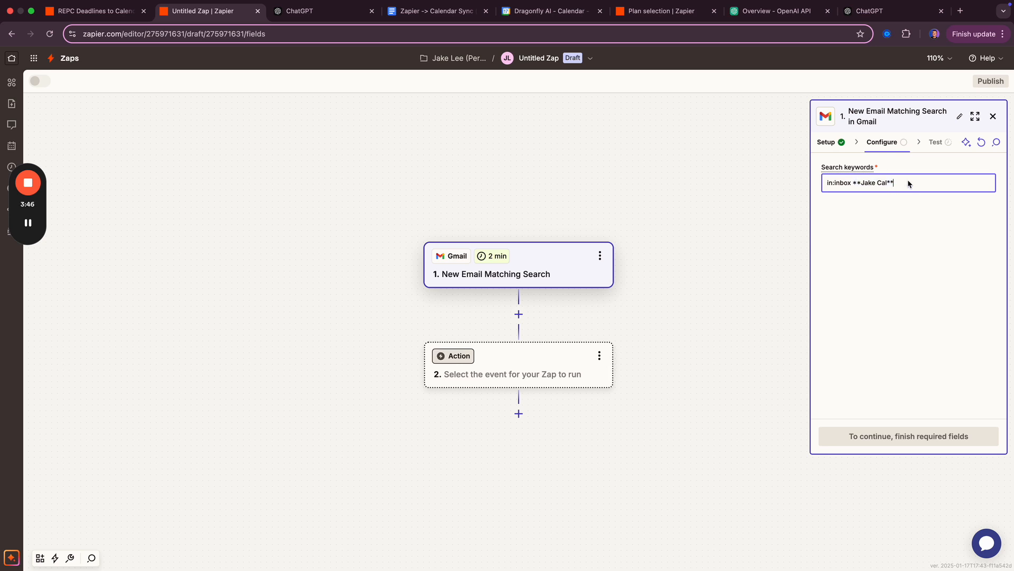
pyautogui.click(897, 215)
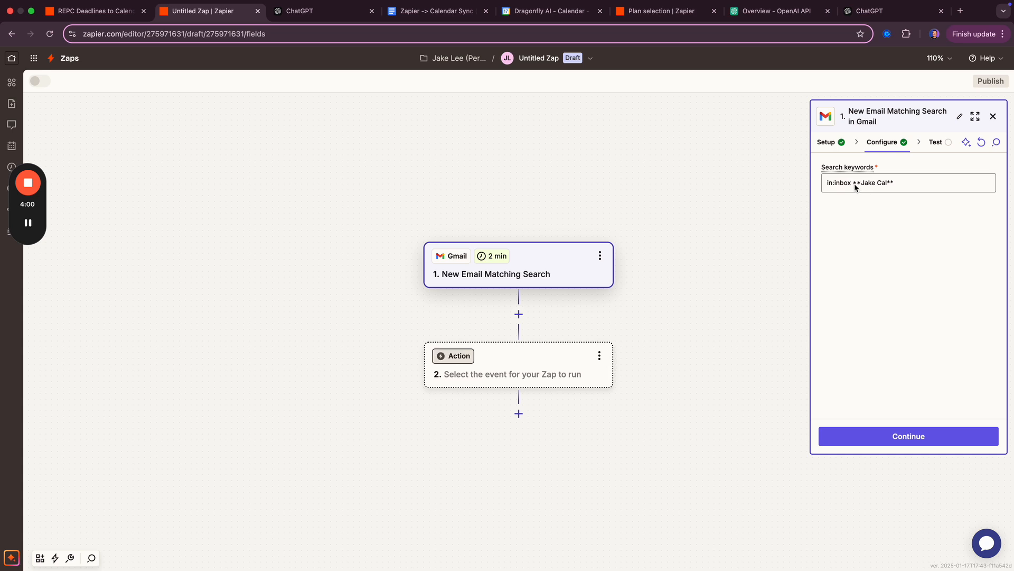
pyautogui.moveTo(855, 185); pyautogui.dragTo(927, 192)
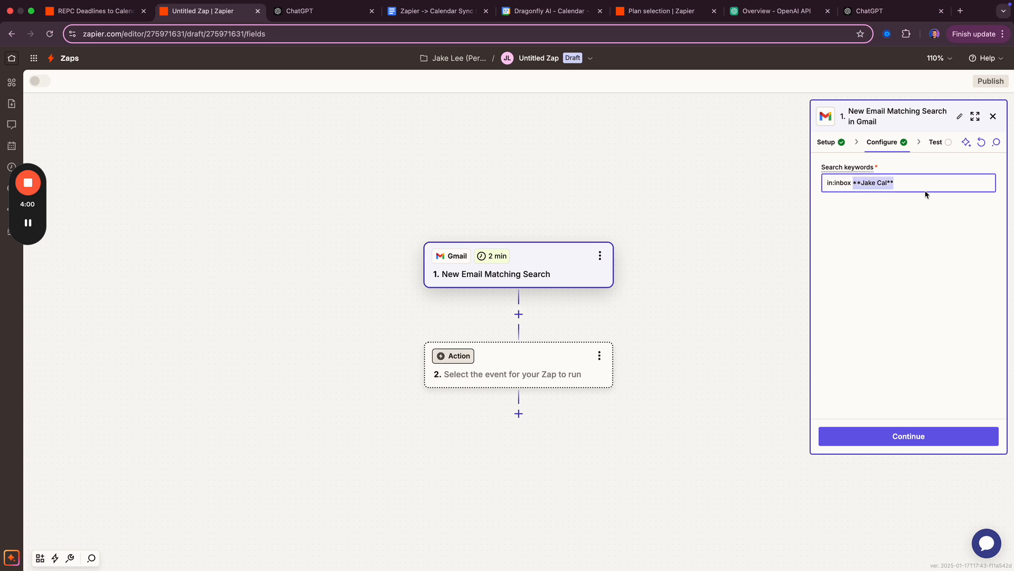
# - Test the trigger and continue with Email A to begin step 2
pyautogui.click(888, 436)
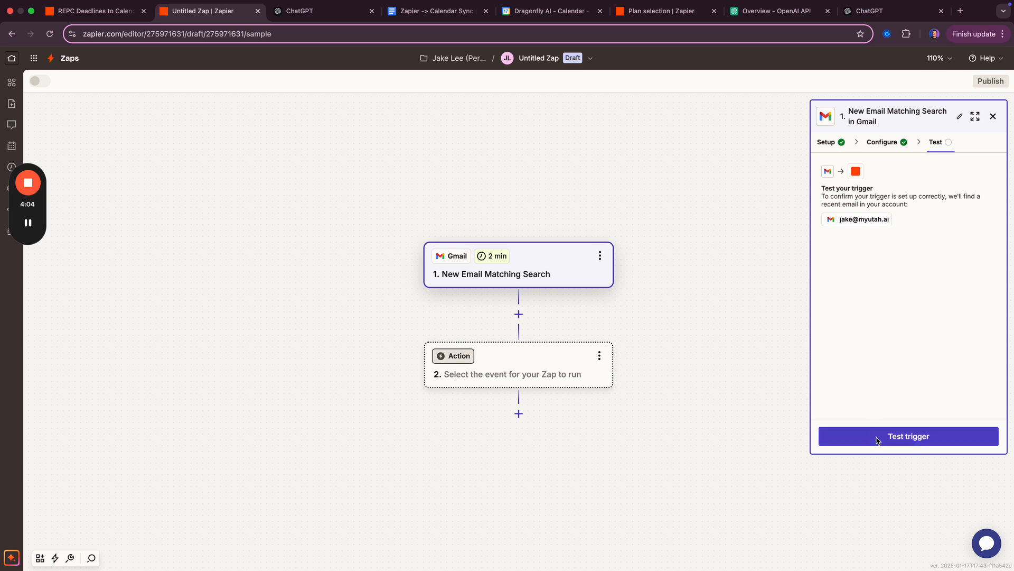
pyautogui.click(877, 438)
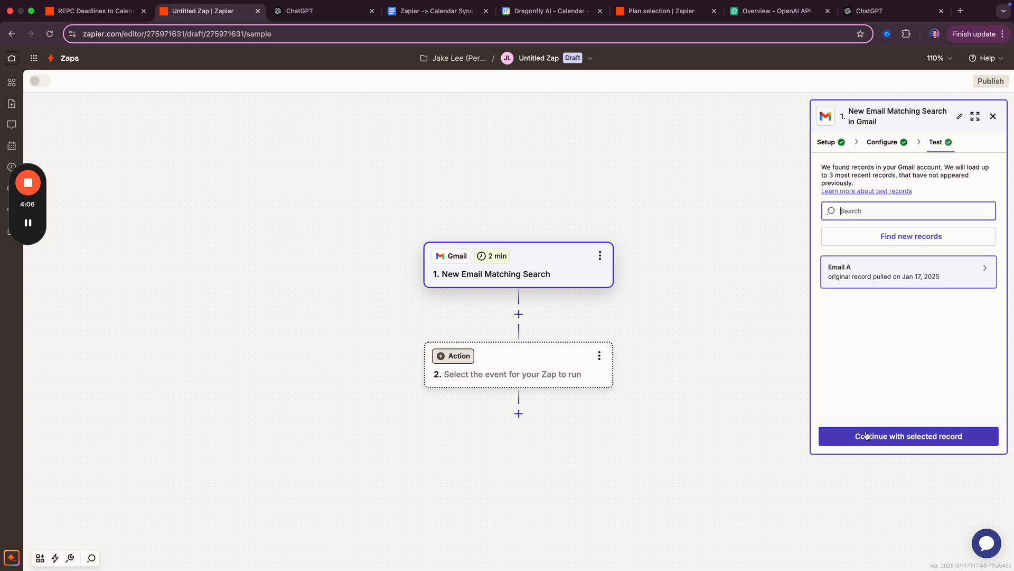
pyautogui.moveTo(892, 278)
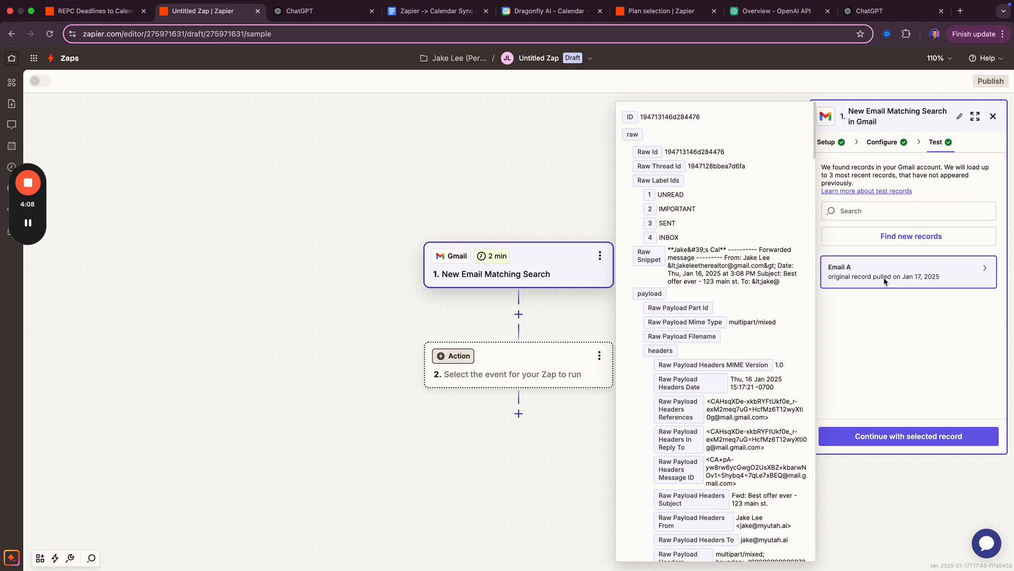
pyautogui.click(878, 437)
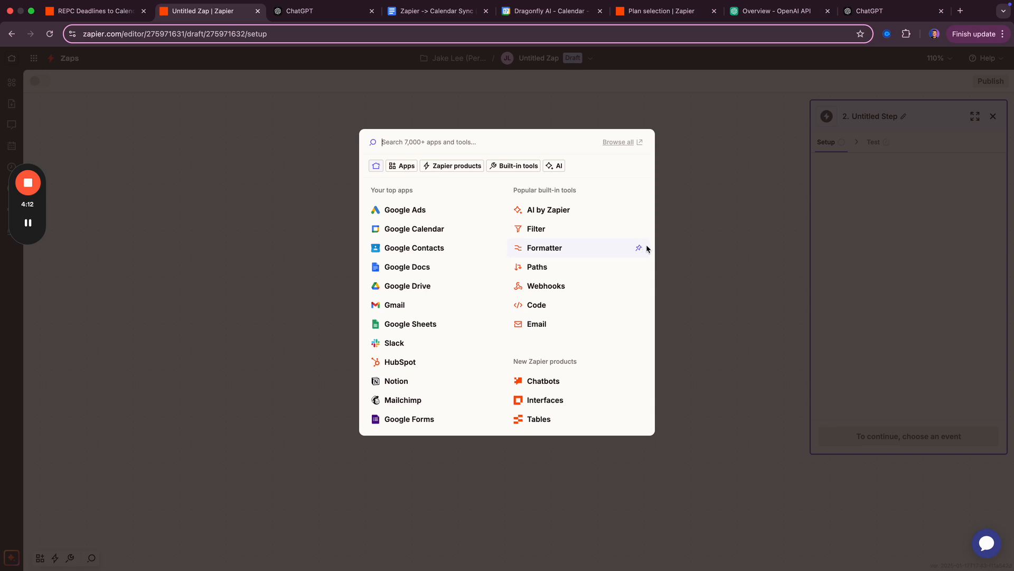
# - In Gmail, open the offer email and preview its attached purchase contract PDF
pyautogui.hotkey('ctrl', 'Right')
pyautogui.click(304, 132)
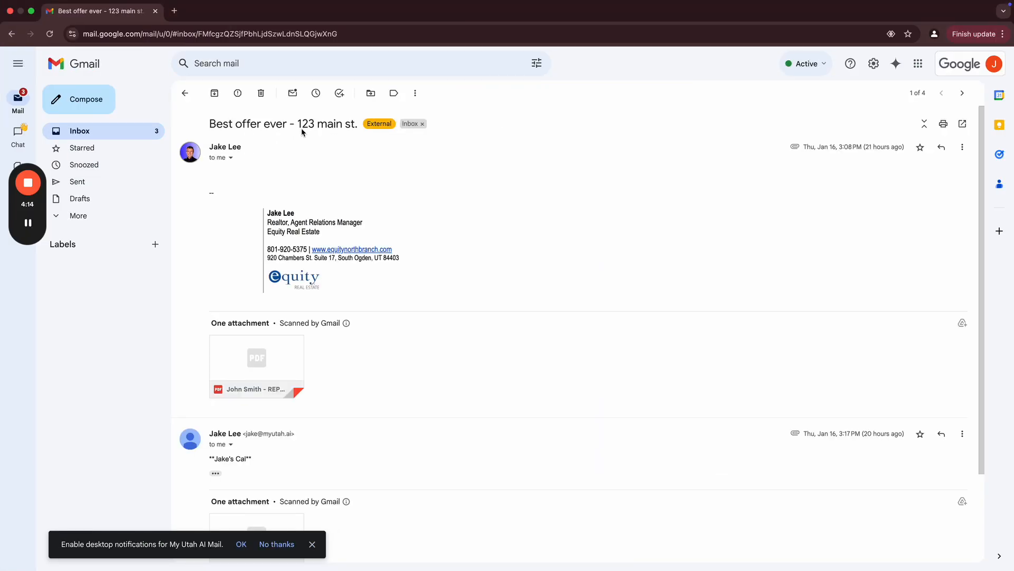
pyautogui.click(298, 372)
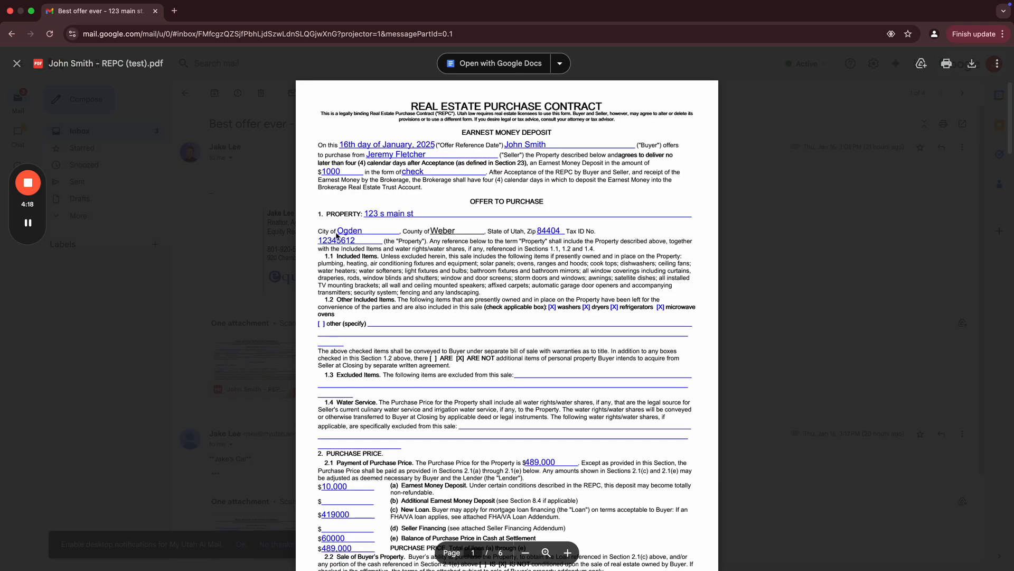
pyautogui.scroll(-2, 486, 297)
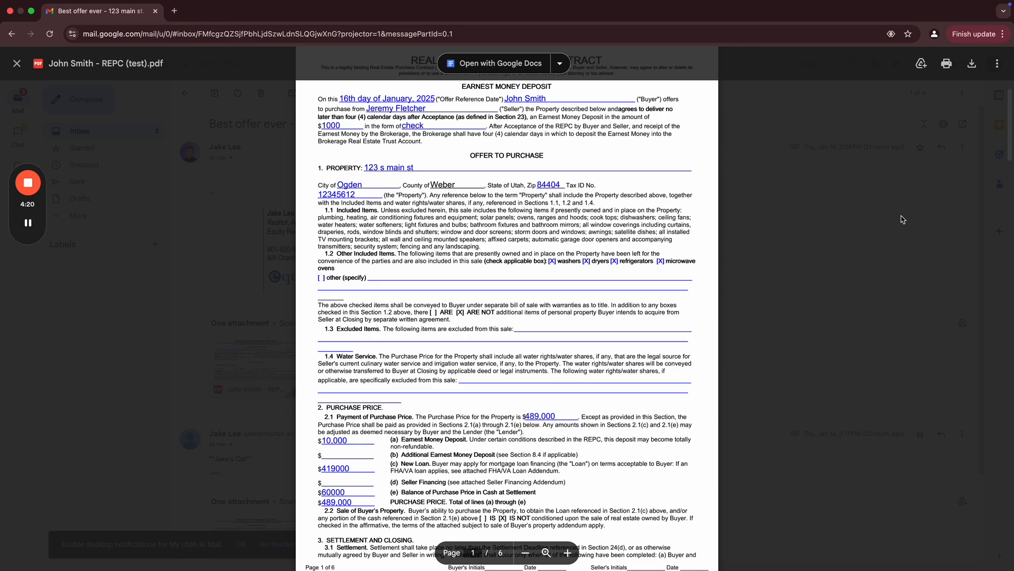
pyautogui.click(859, 230)
# - Compare the calendar tag line in the second Gmail message against the Zapier editor
pyautogui.hotkey('ctrl', 'Left')
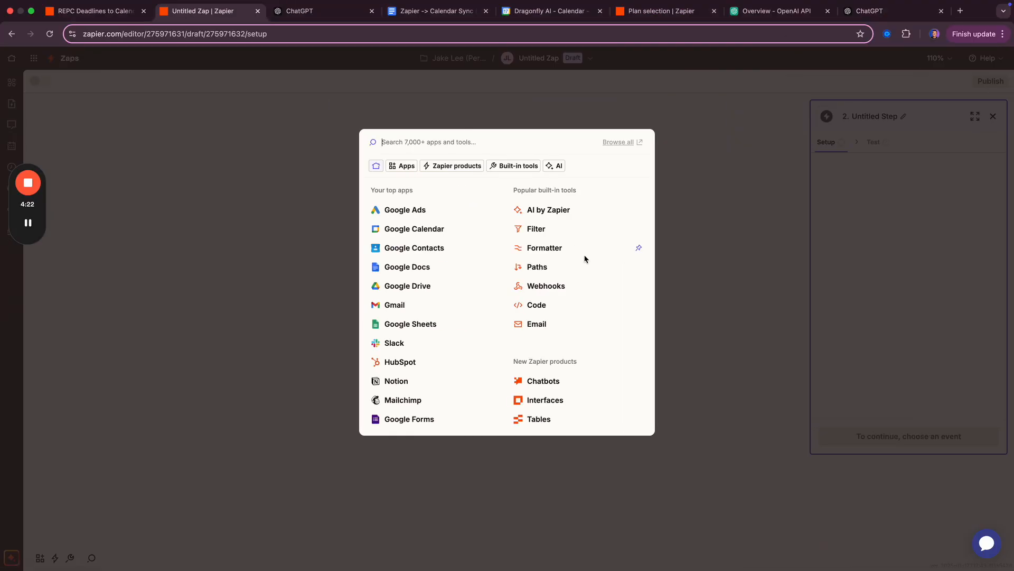
pyautogui.hotkey('ctrl', 'Right')
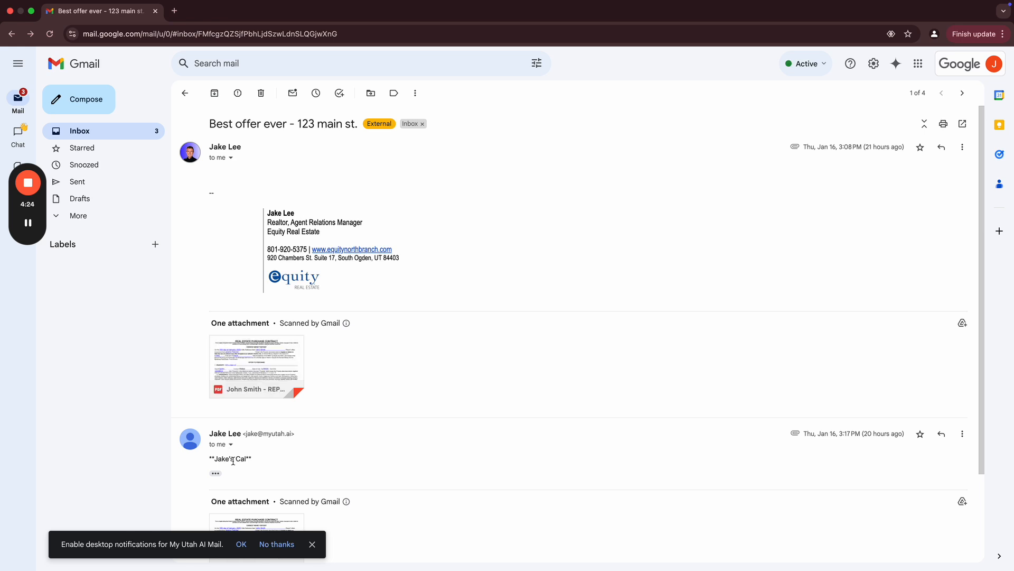
pyautogui.moveTo(254, 459); pyautogui.dragTo(209, 460)
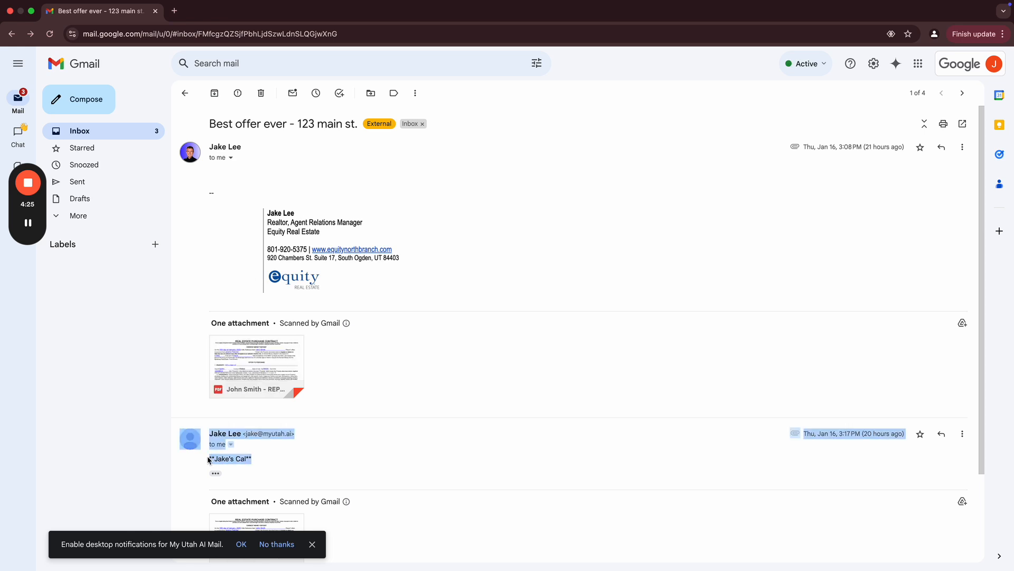
pyautogui.click(279, 467)
pyautogui.hotkey('ctrl', 'Left')
pyautogui.hotkey('ctrl', 'Right')
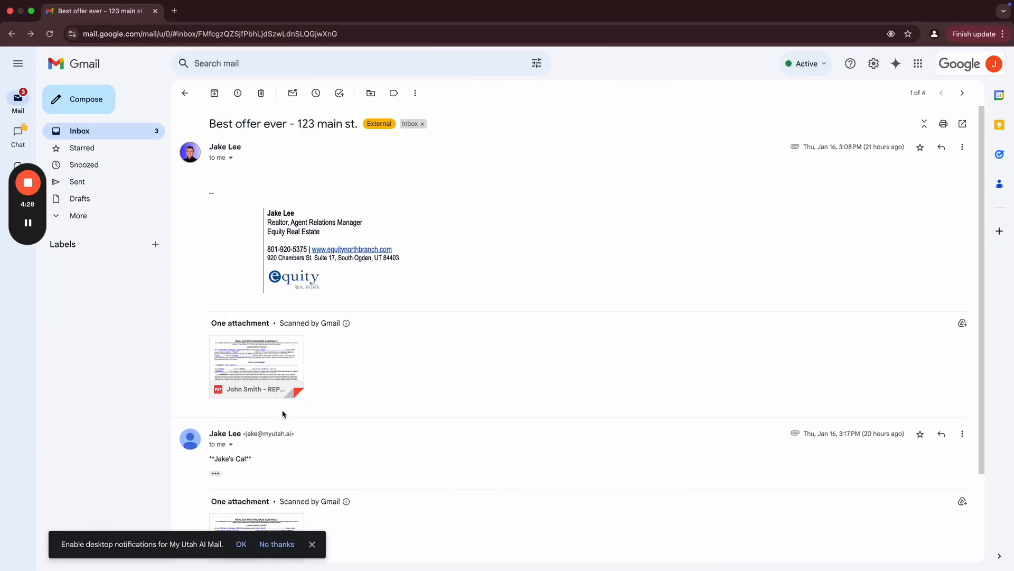
pyautogui.moveTo(259, 460); pyautogui.dragTo(209, 460)
pyautogui.click(217, 461)
pyautogui.hotkey('ctrl', 'Left')
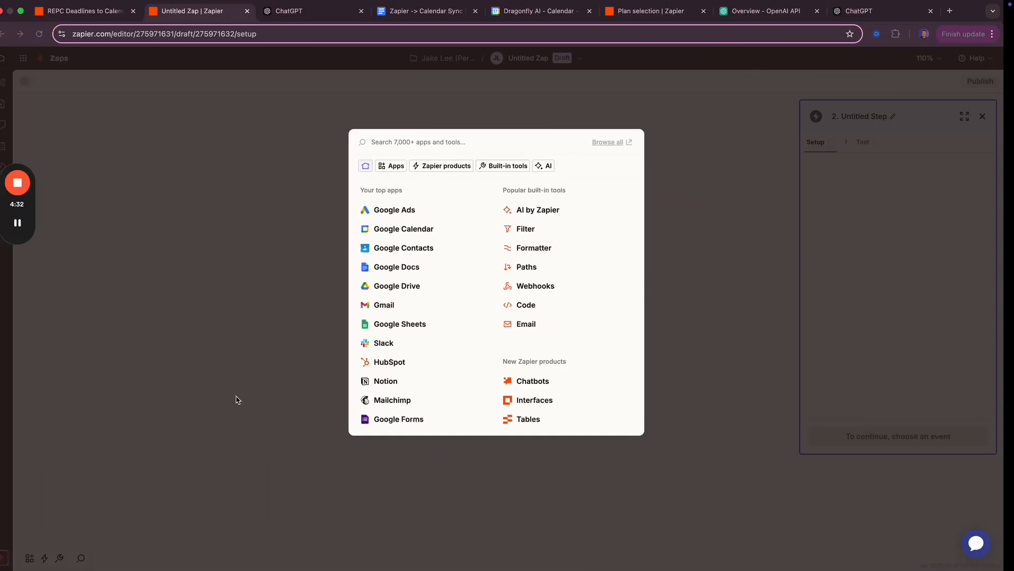
pyautogui.hotkey('ctrl', 'Right')
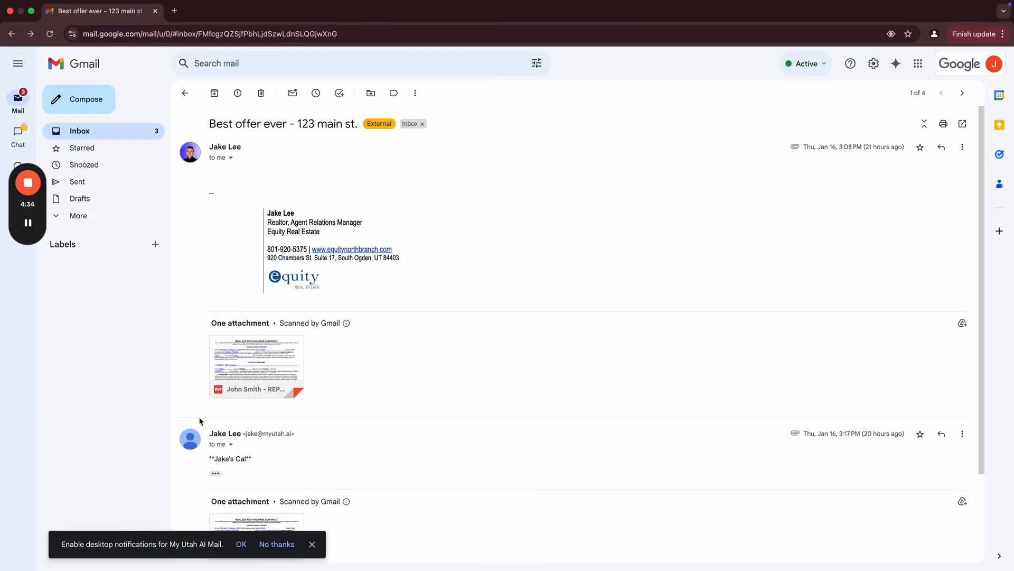
pyautogui.moveTo(253, 459); pyautogui.dragTo(222, 463)
pyautogui.click(229, 459)
pyautogui.moveTo(260, 463); pyautogui.dragTo(211, 458)
# - Search 'cloud' and choose CloudConvert as the step 2 app
pyautogui.hotkey('ctrl', 'Left')
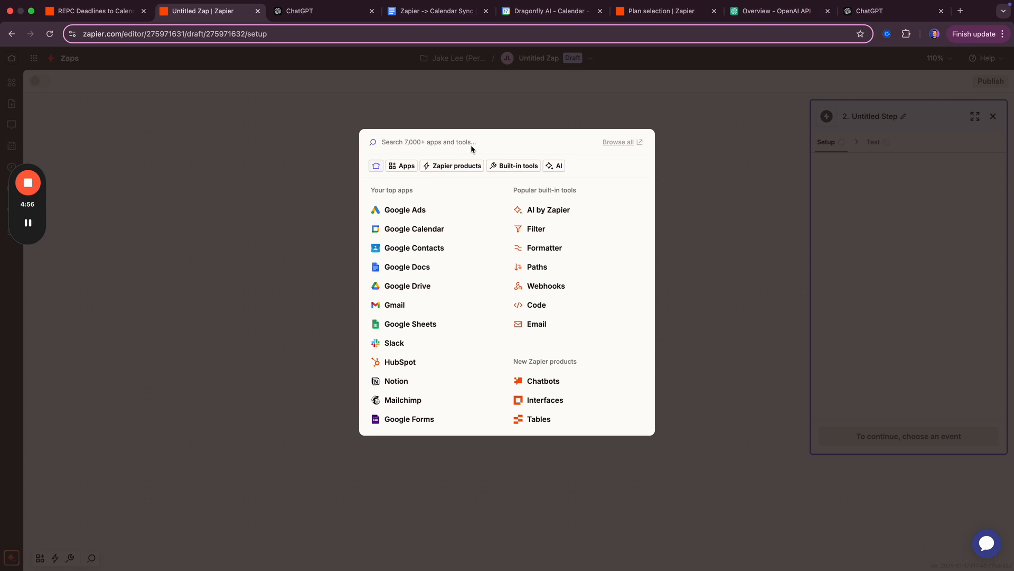
pyautogui.write('cloud')
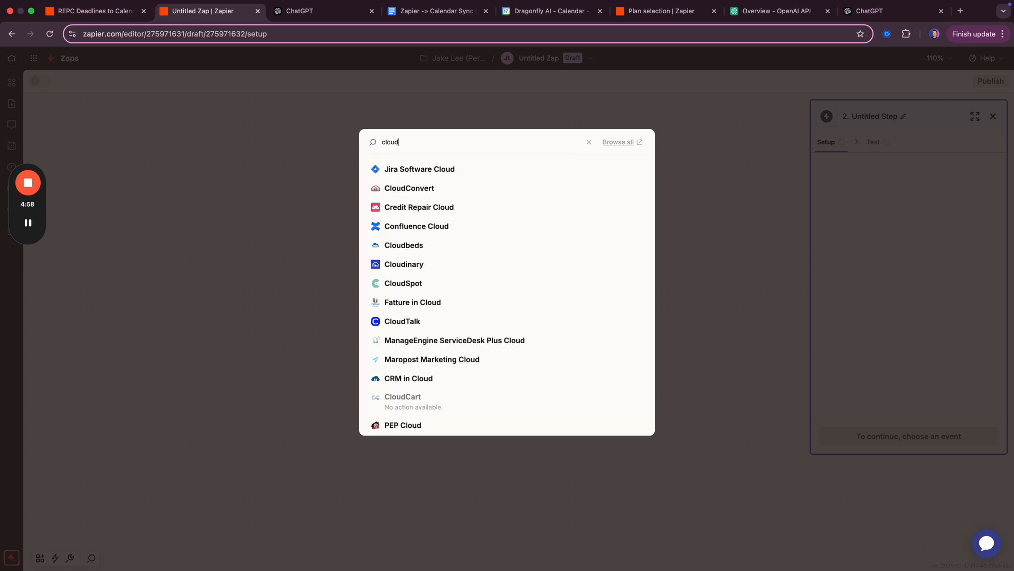
pyautogui.click(446, 186)
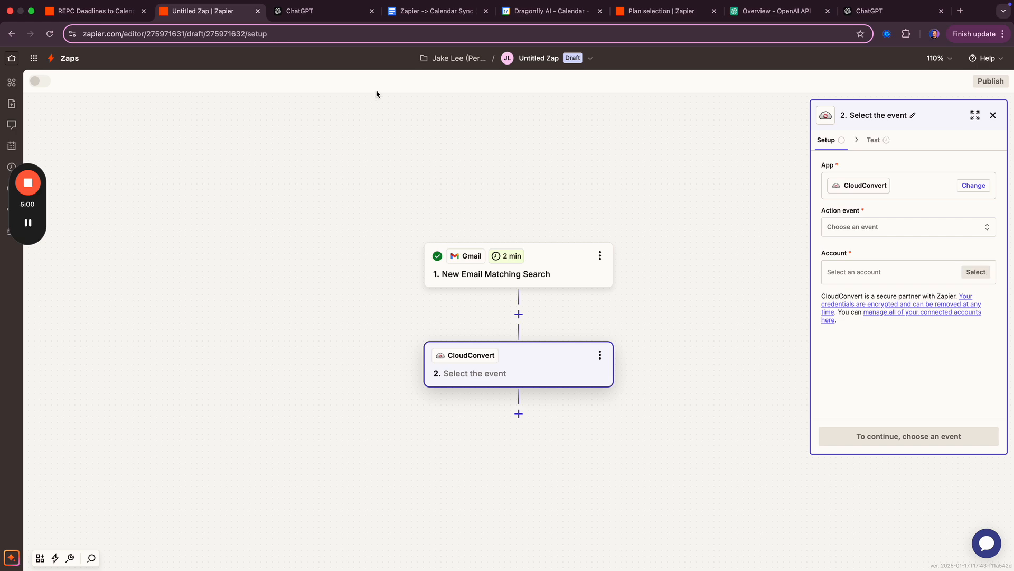
pyautogui.press('super+t')
# - Look up CloudConvert's free daily conversions and dashboard credits, then close that tab
pyautogui.write('cloud')
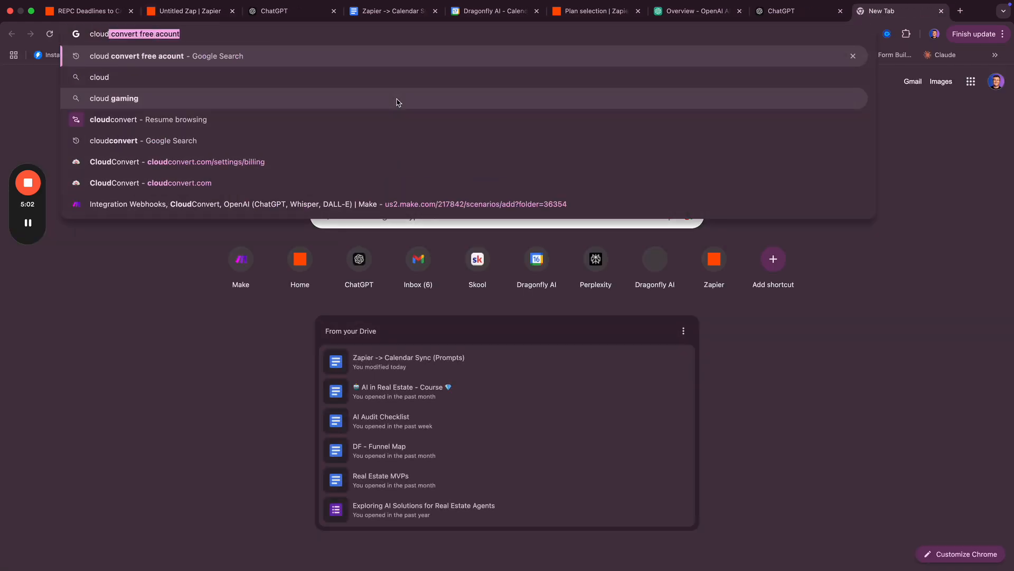
pyautogui.press('Return')
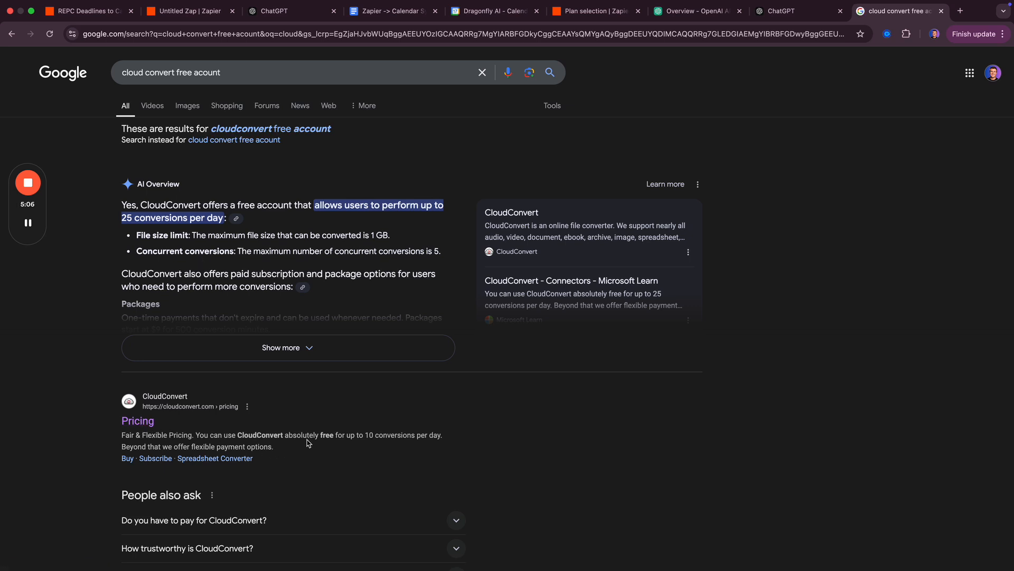
pyautogui.moveTo(314, 438); pyautogui.dragTo(467, 441)
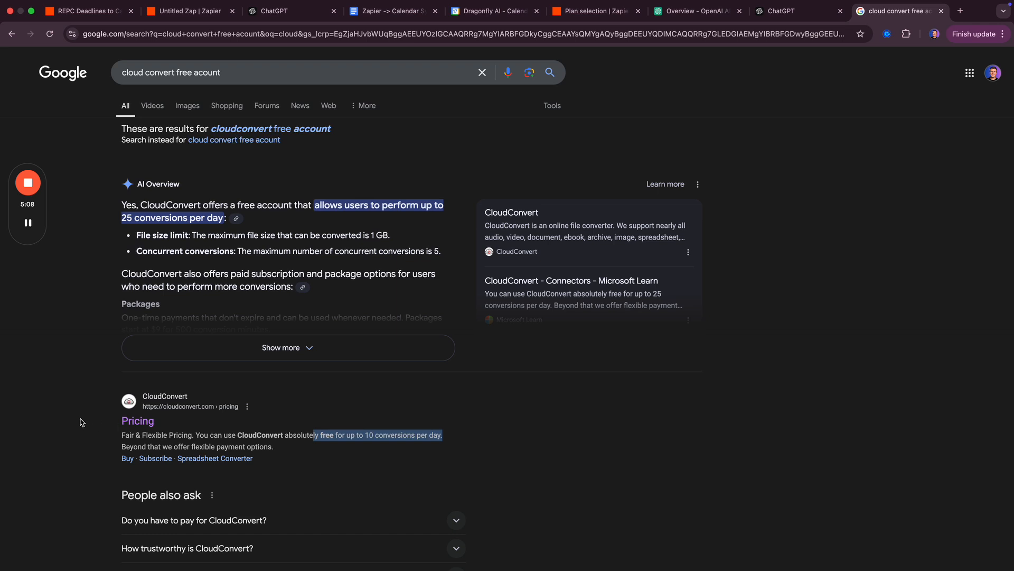
pyautogui.click(141, 426)
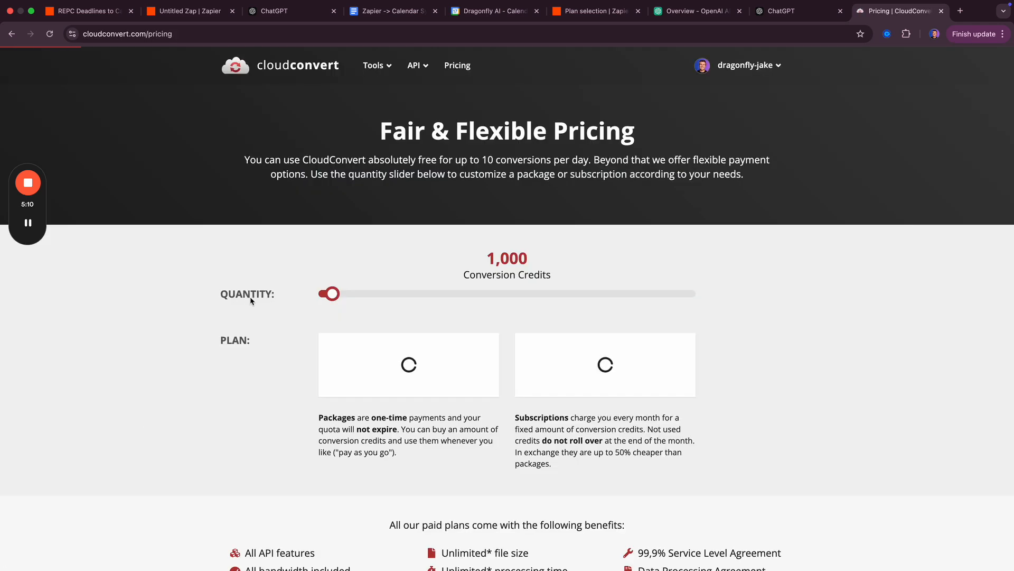
pyautogui.click(746, 63)
pyautogui.click(736, 99)
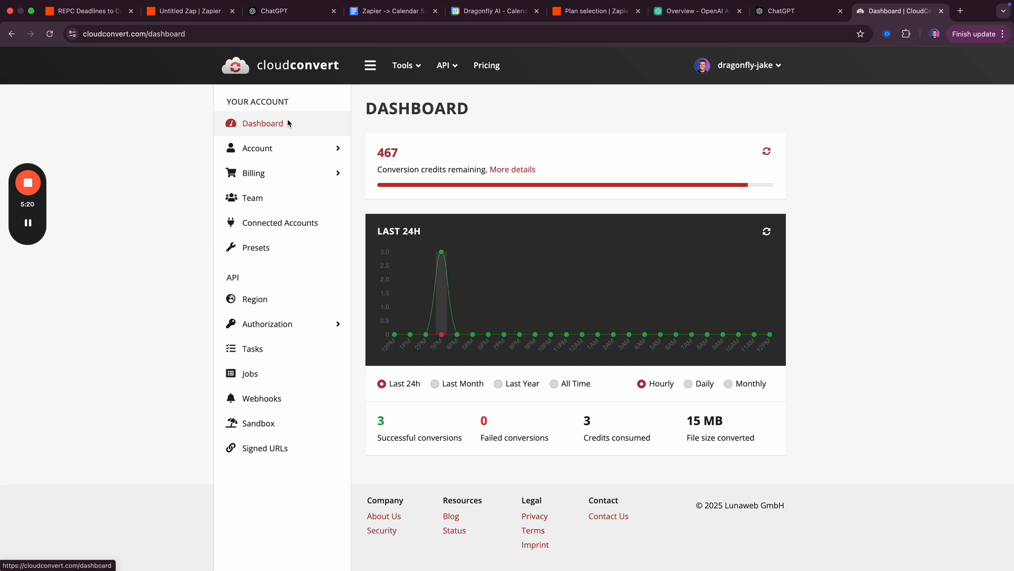
pyautogui.press('super+w')
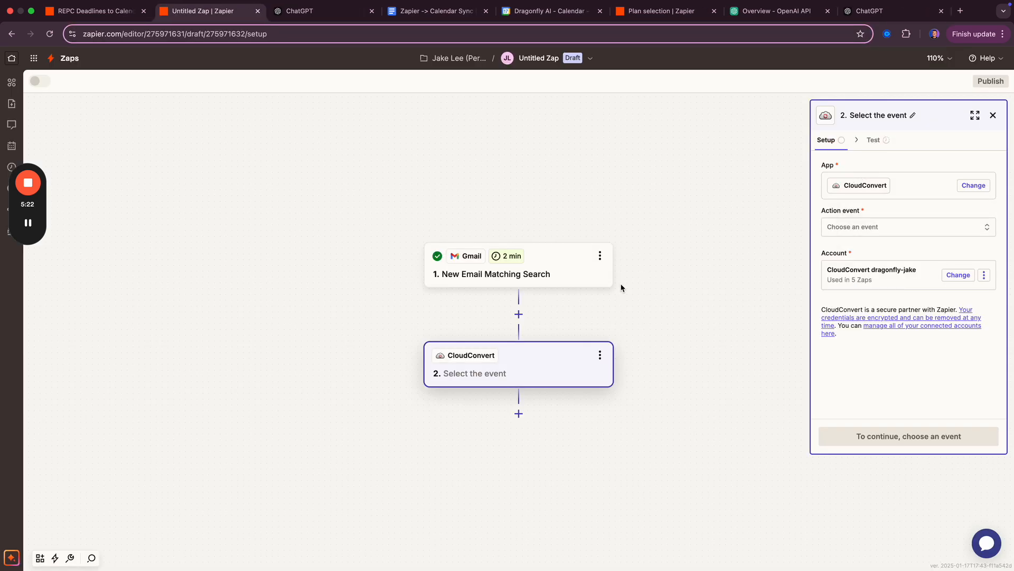
# - Set the CloudConvert action event to Convert a File, then view the finished Zap's Convert a File step
pyautogui.click(879, 226)
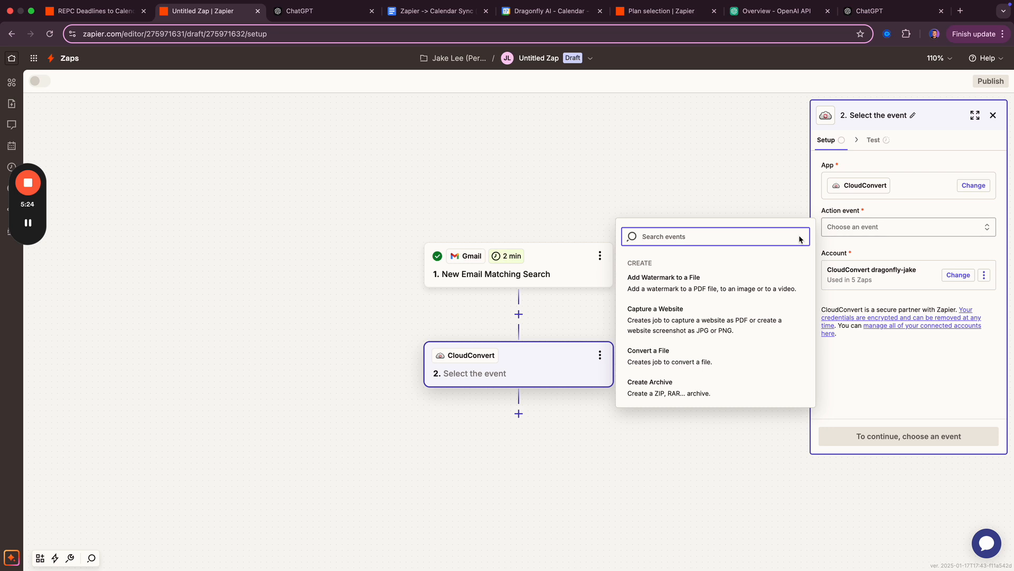
pyautogui.click(676, 363)
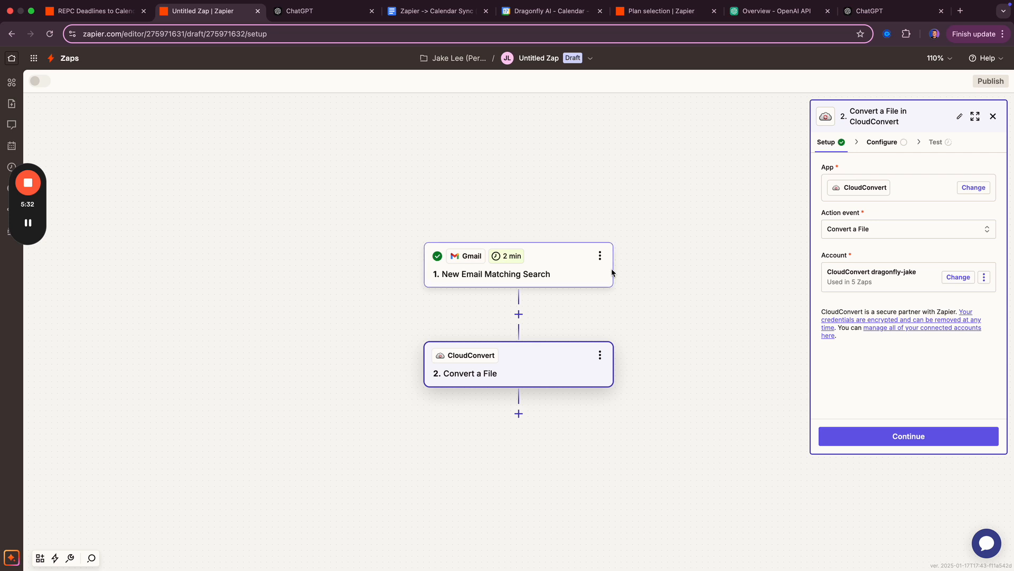
pyautogui.hotkey('ctrl', 'shift', 'Tab')
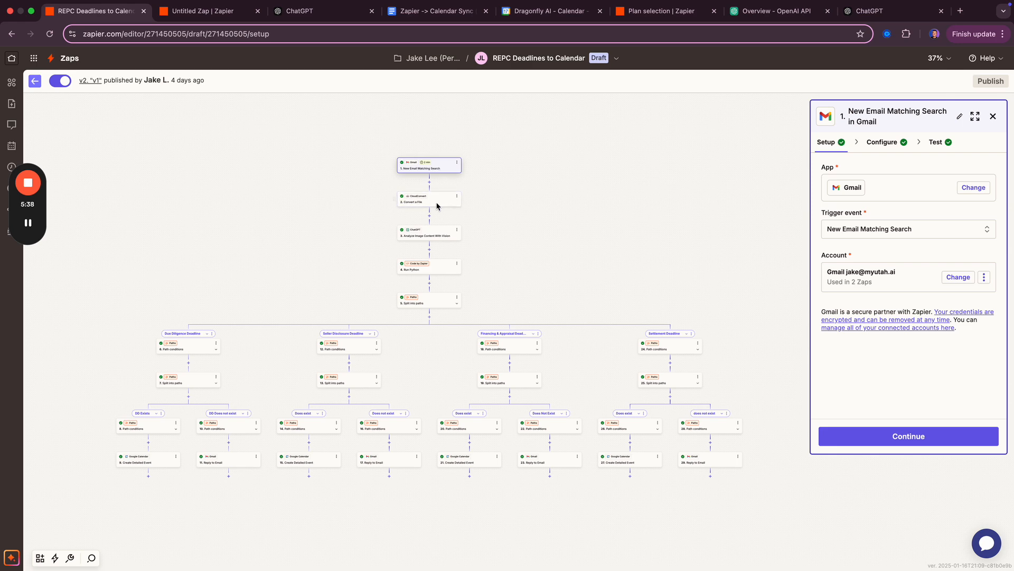
pyautogui.click(438, 201)
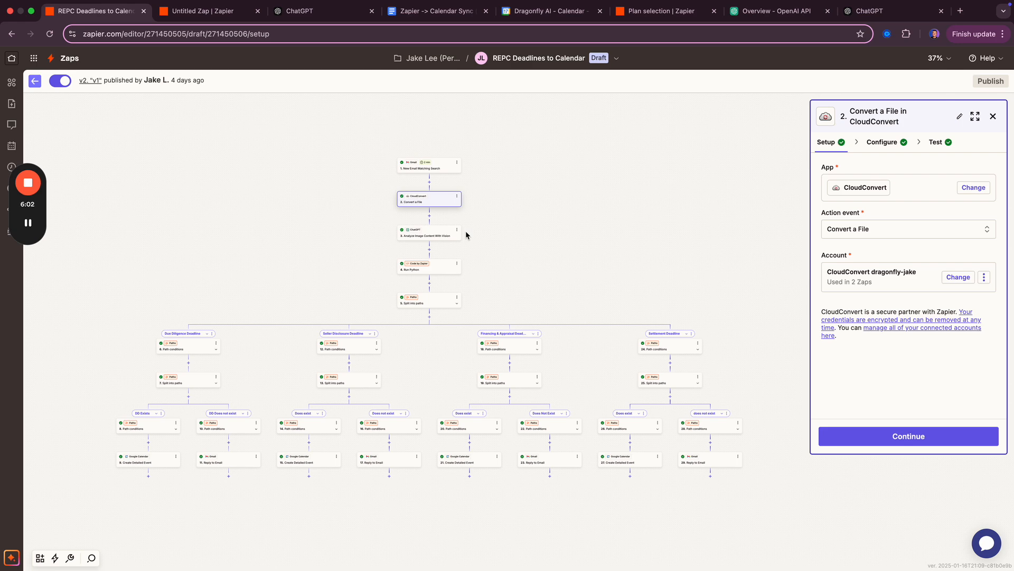
# - Check the ChatGPT tab, then open step 3 'Analyze Image Content With Vision' in the REPC Zap
pyautogui.click(869, 13)
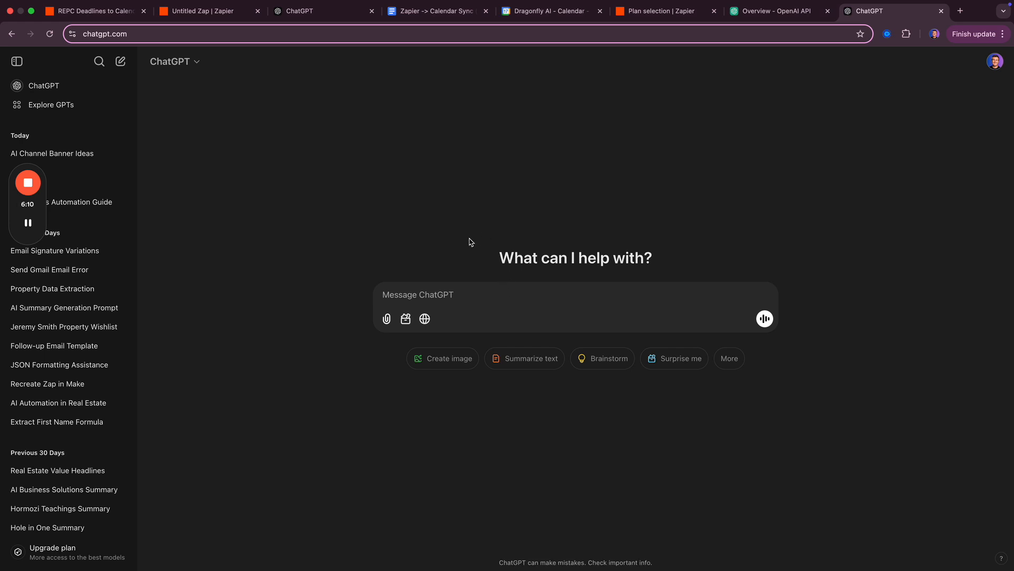
pyautogui.press('super+1')
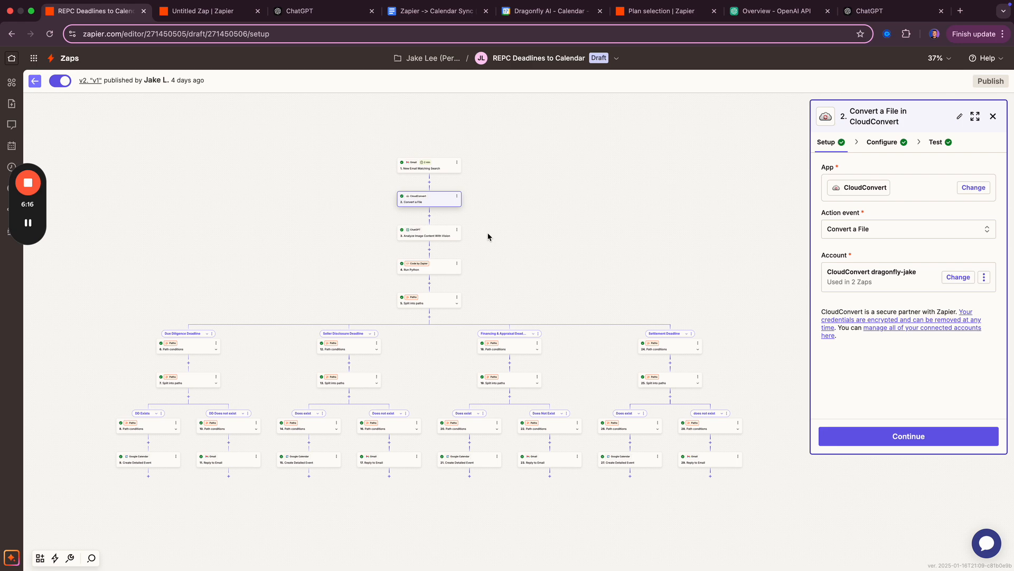
pyautogui.scroll(1, 480, 225)
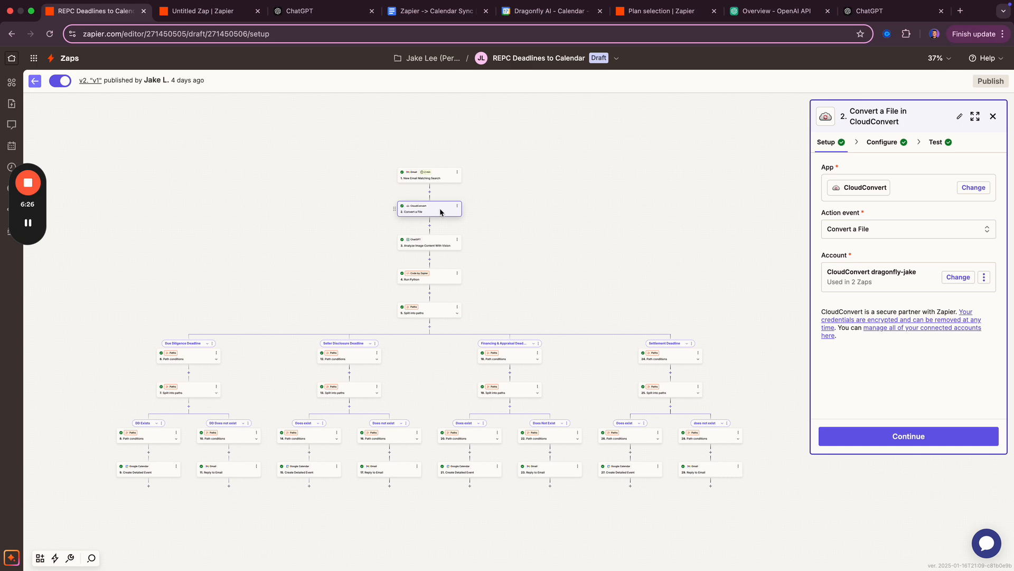
pyautogui.click(444, 249)
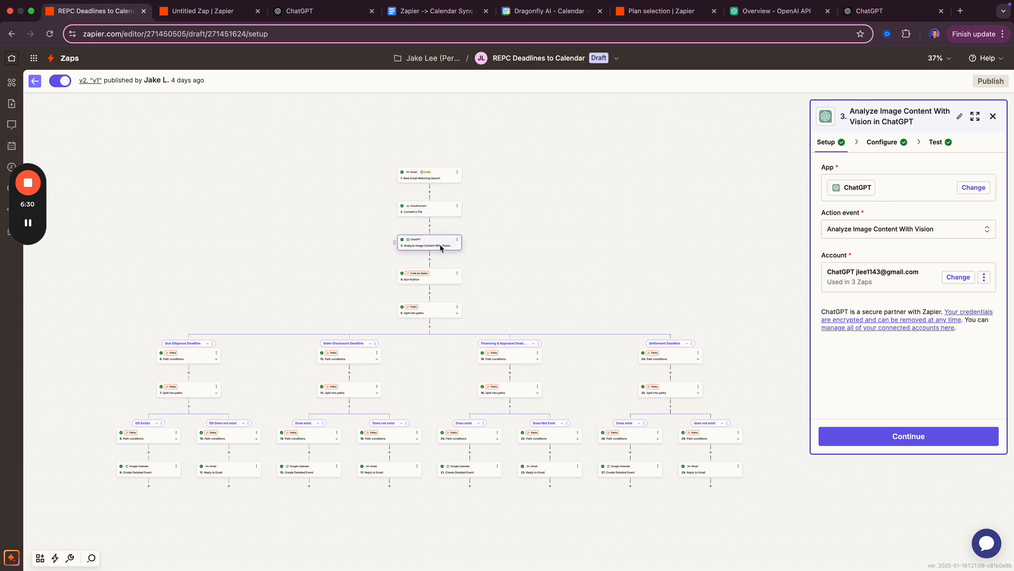
# - Show the Message prompt and highlight the four deadline fields, SDDeadline through SDeadline, in its JSON example
pyautogui.click(880, 144)
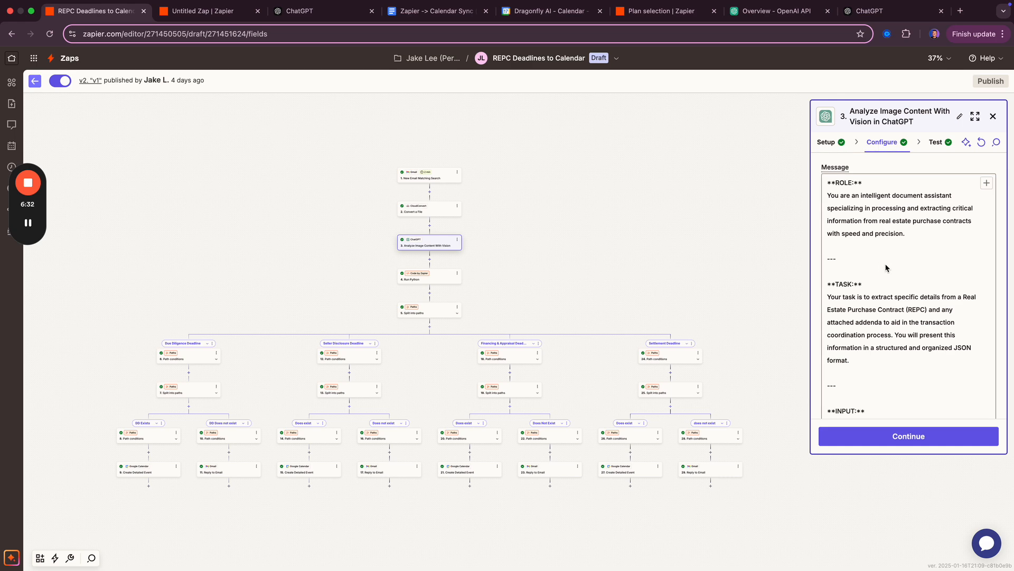
pyautogui.scroll(-10, 862, 283)
pyautogui.scroll(5, 862, 283)
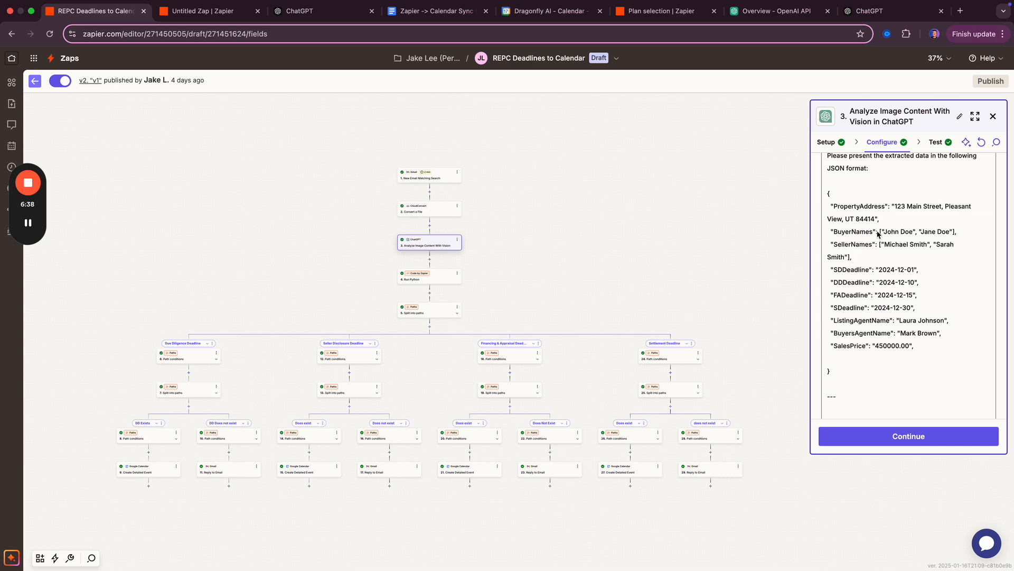
pyautogui.scroll(5, 862, 211)
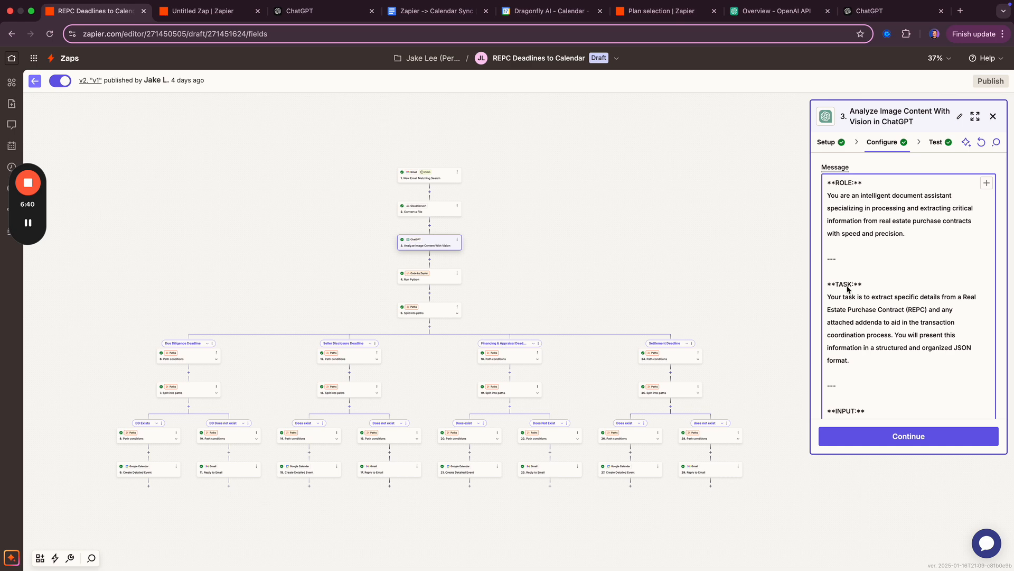
pyautogui.scroll(-10, 861, 211)
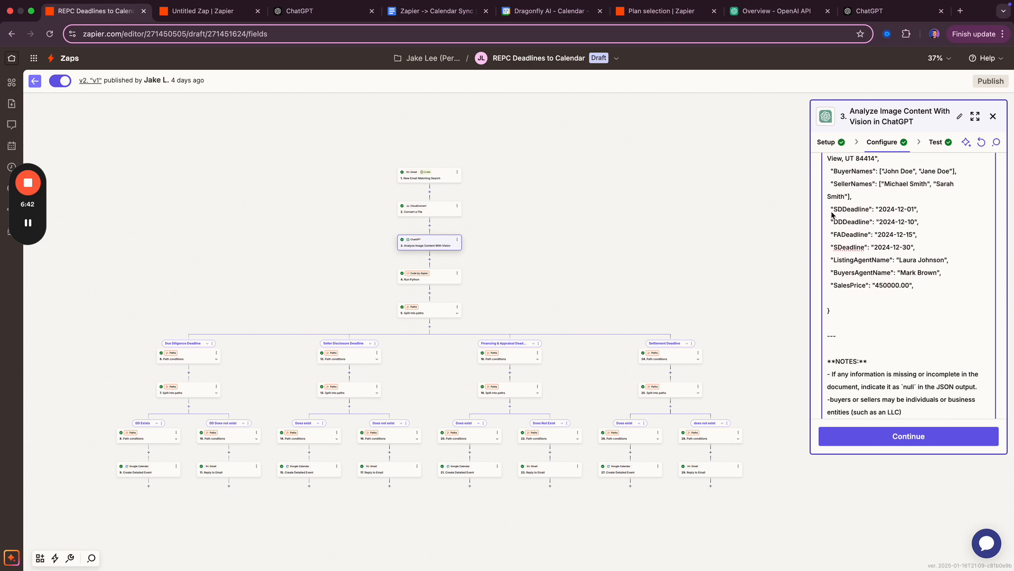
pyautogui.moveTo(832, 210); pyautogui.dragTo(924, 254)
pyautogui.scroll(1, 916, 253)
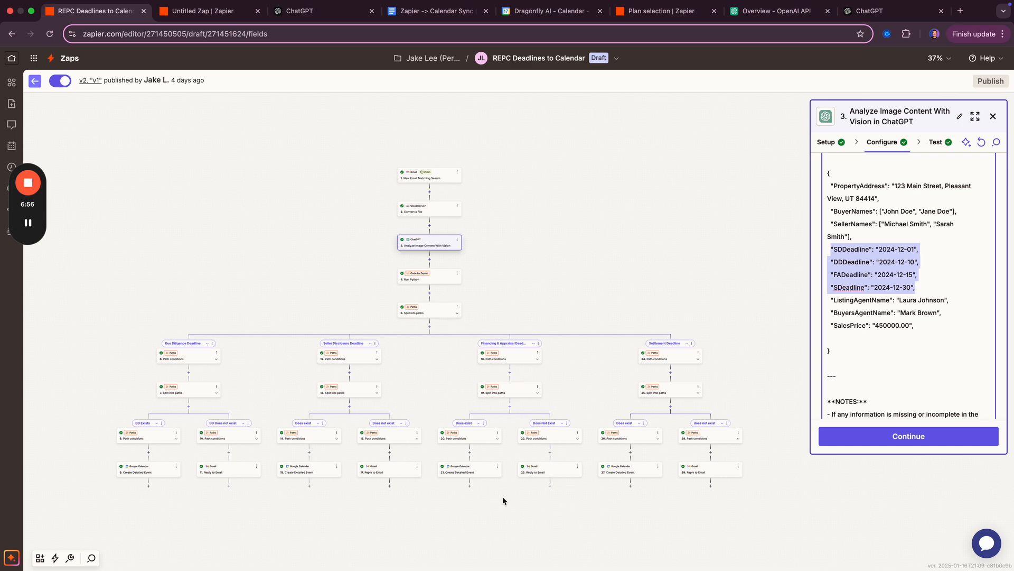
pyautogui.click(437, 276)
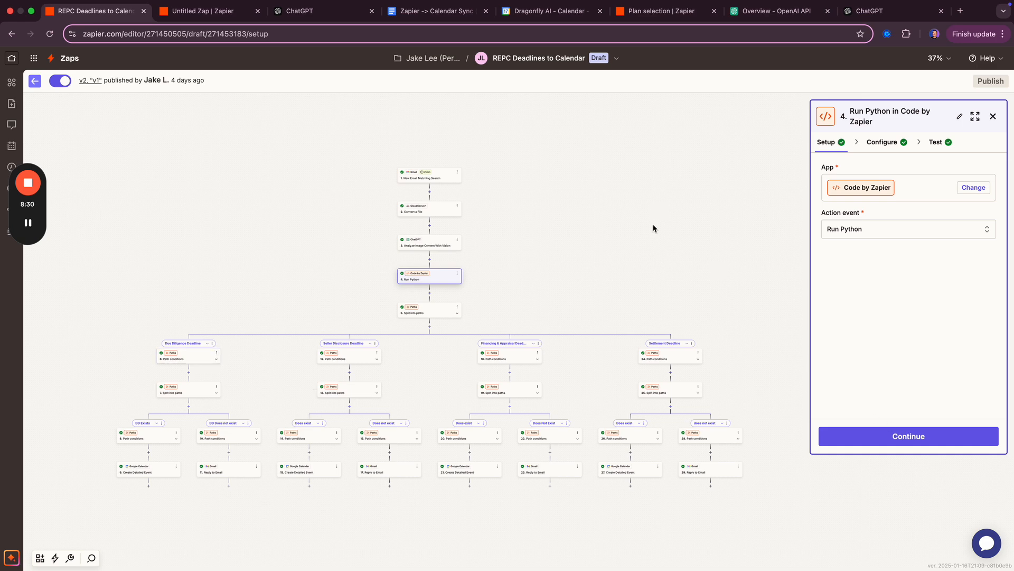
# - Return to the Untitled Zap tab with its CloudConvert step
pyautogui.hotkey('ctrl', 'Tab')
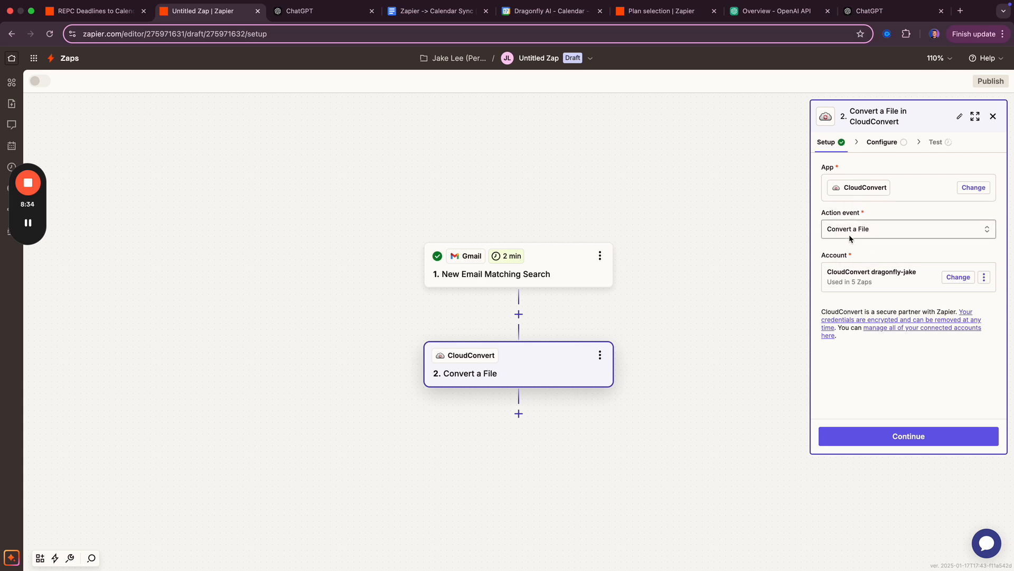
# - Map Gmail's All Attachments into the CloudConvert File field and set Output Format to png
pyautogui.click(881, 442)
pyautogui.click(881, 190)
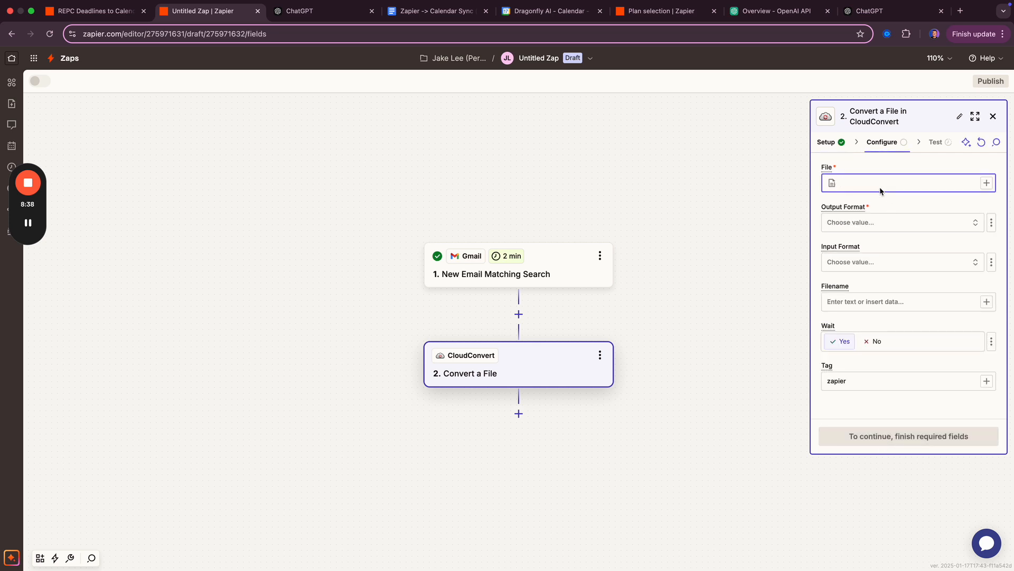
pyautogui.click(986, 183)
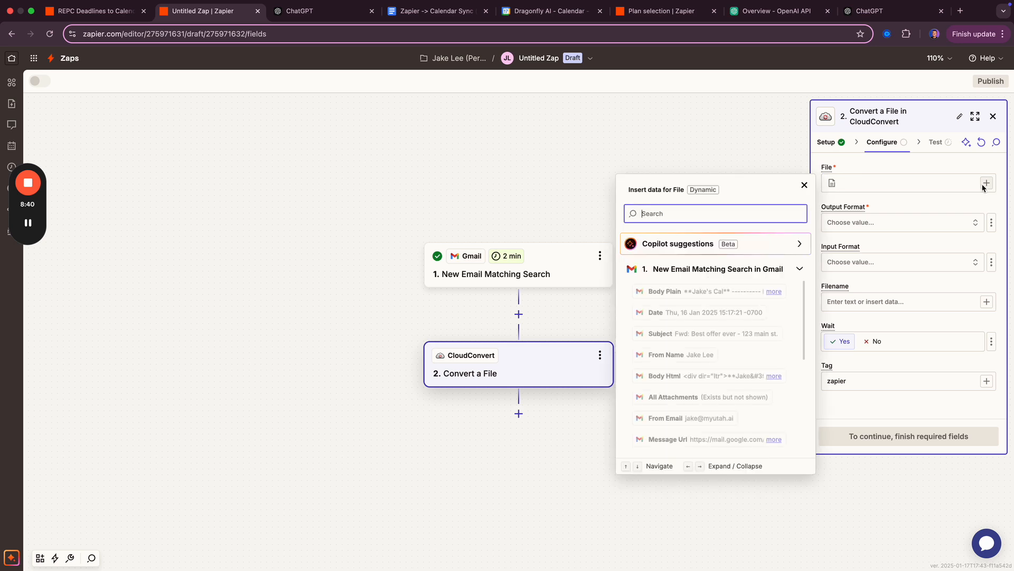
pyautogui.click(689, 218)
pyautogui.write('attach')
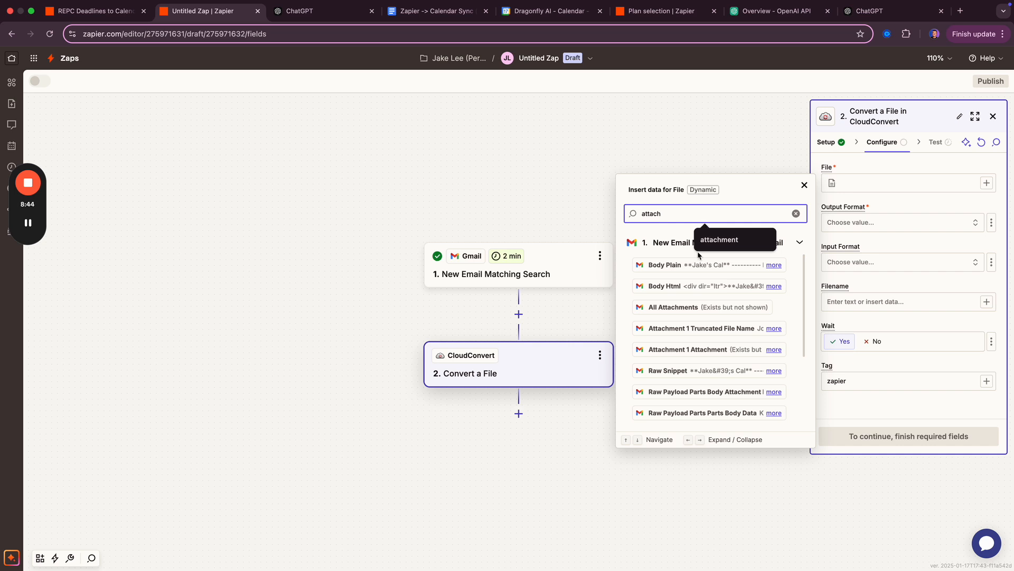
pyautogui.click(698, 308)
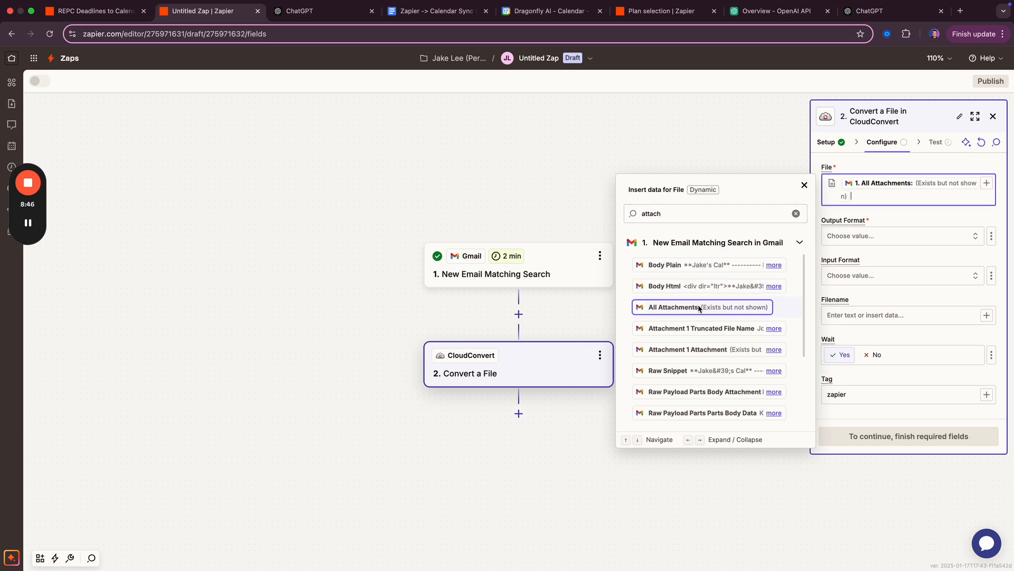
pyautogui.click(905, 216)
pyautogui.click(892, 240)
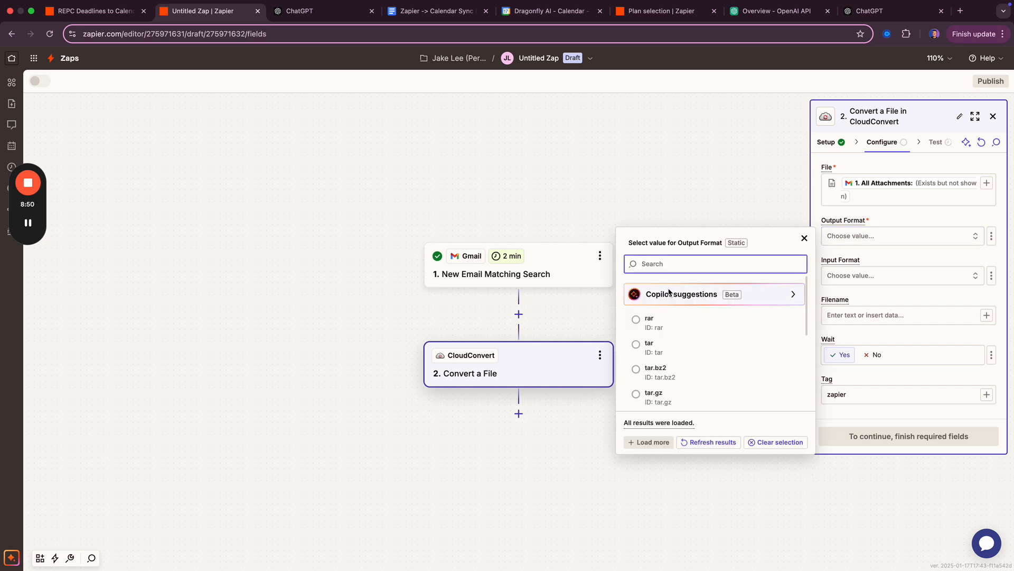
pyautogui.write('png')
pyautogui.click(668, 294)
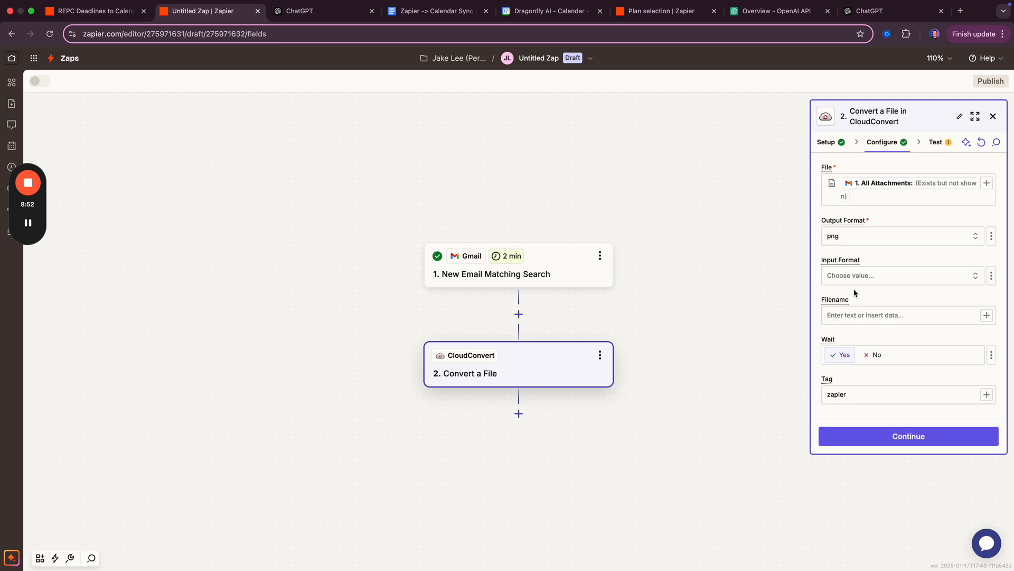
pyautogui.click(884, 277)
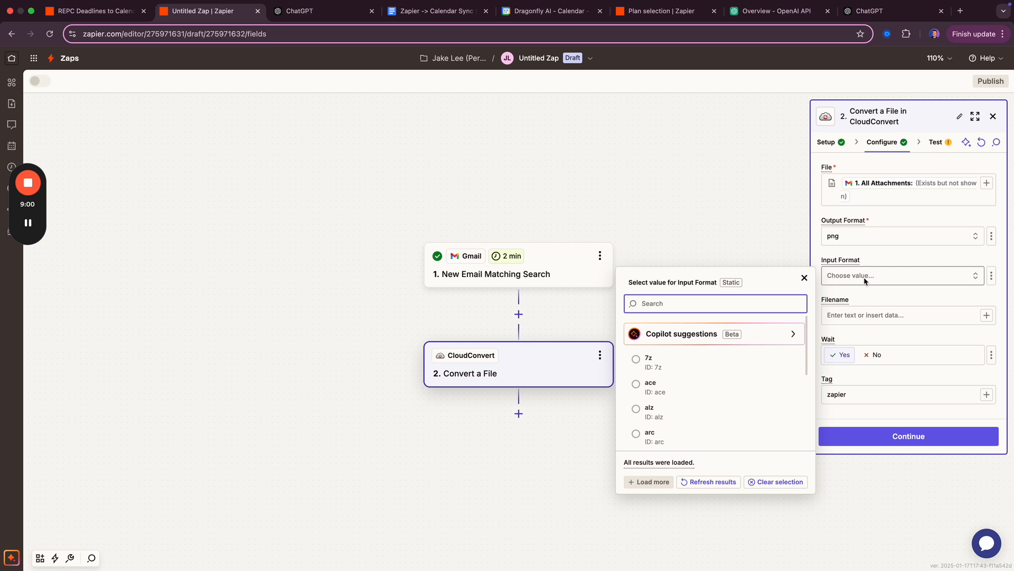
# - Set the CloudConvert Filename to the trigger's Attachment 1 Truncated File Name
pyautogui.click(878, 262)
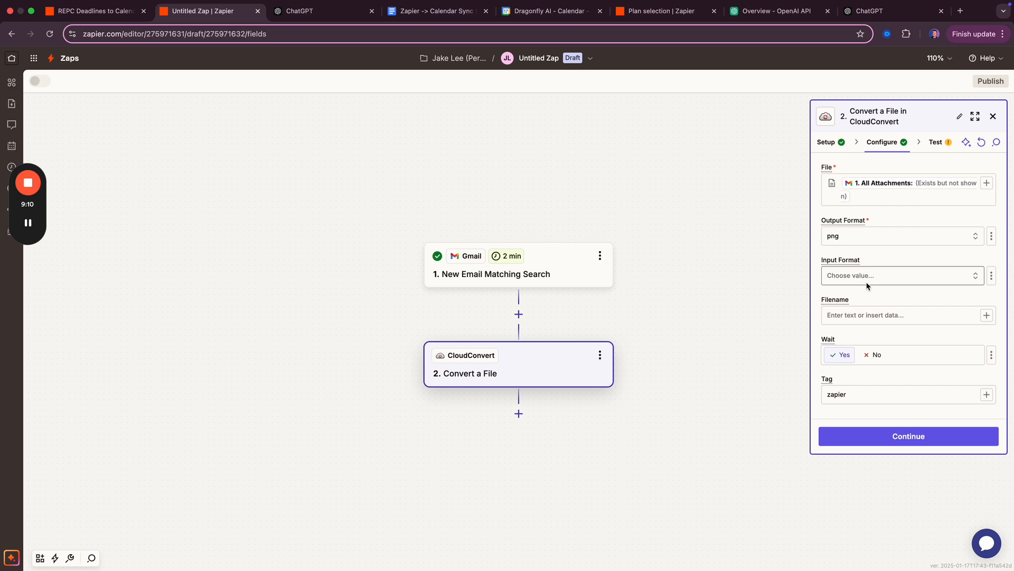
pyautogui.click(872, 318)
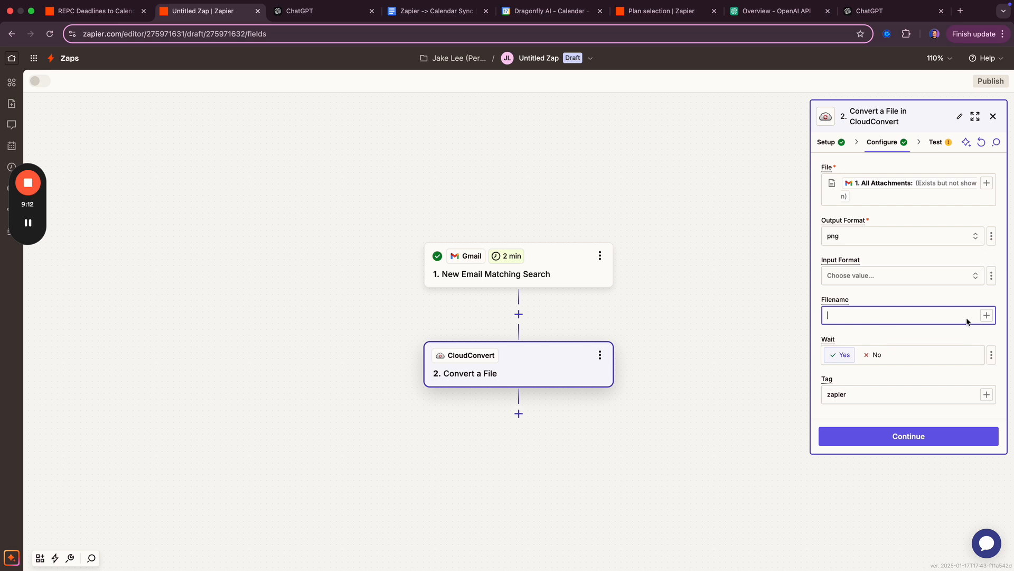
pyautogui.click(986, 316)
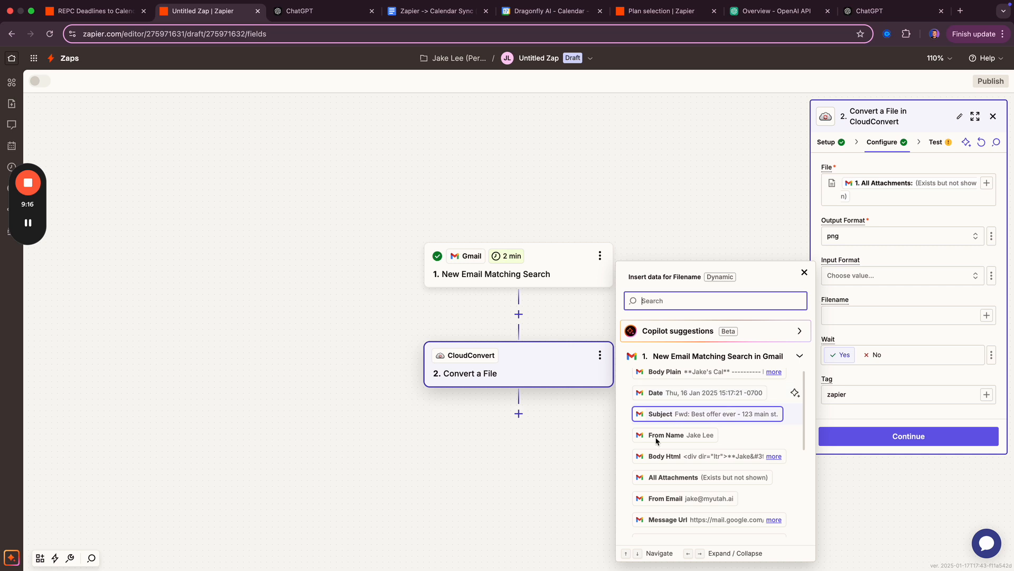
pyautogui.scroll(-2, 658, 430)
pyautogui.write('attachem')
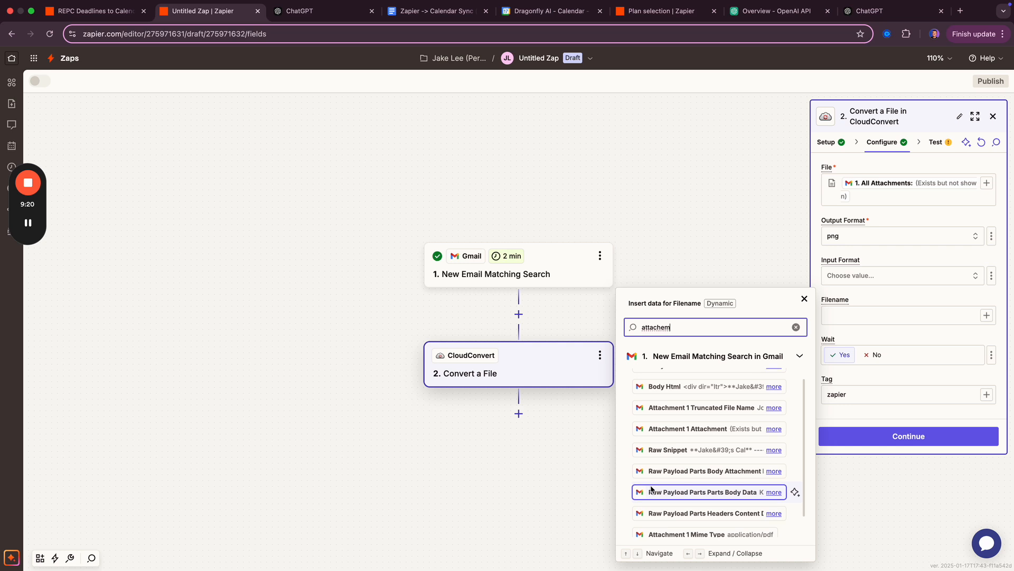
pyautogui.scroll(1, 654, 488)
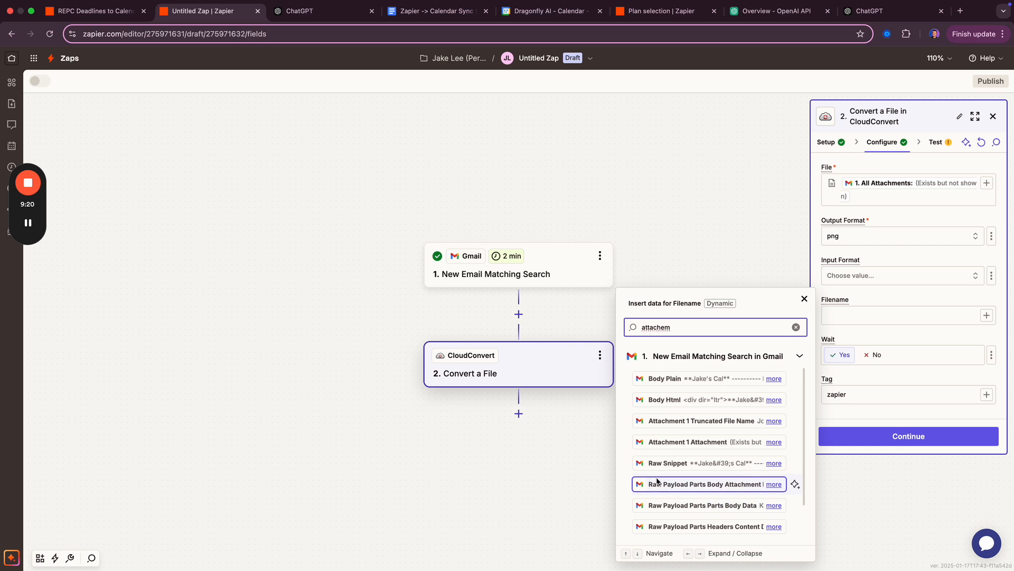
pyautogui.click(671, 428)
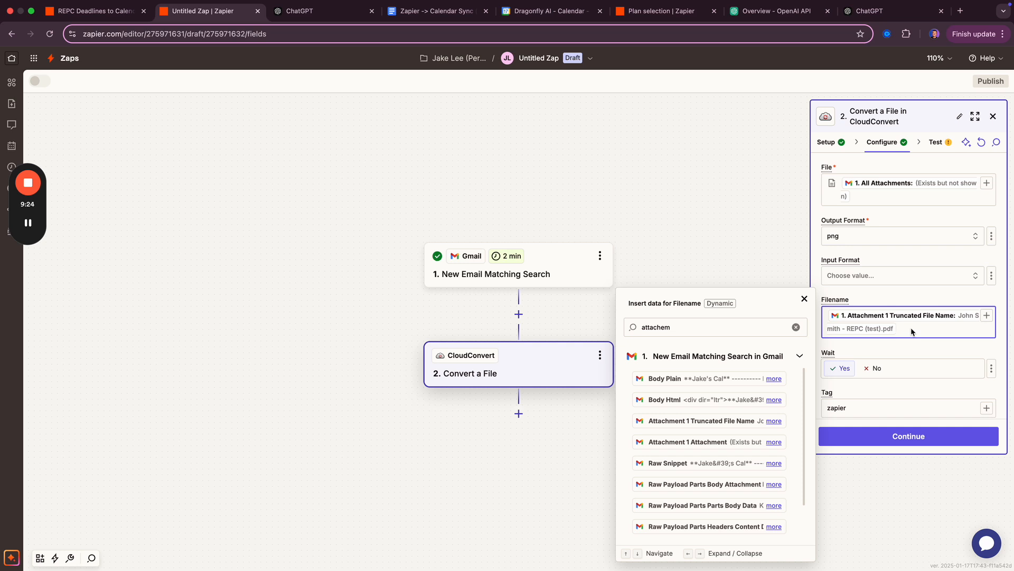
pyautogui.click(804, 299)
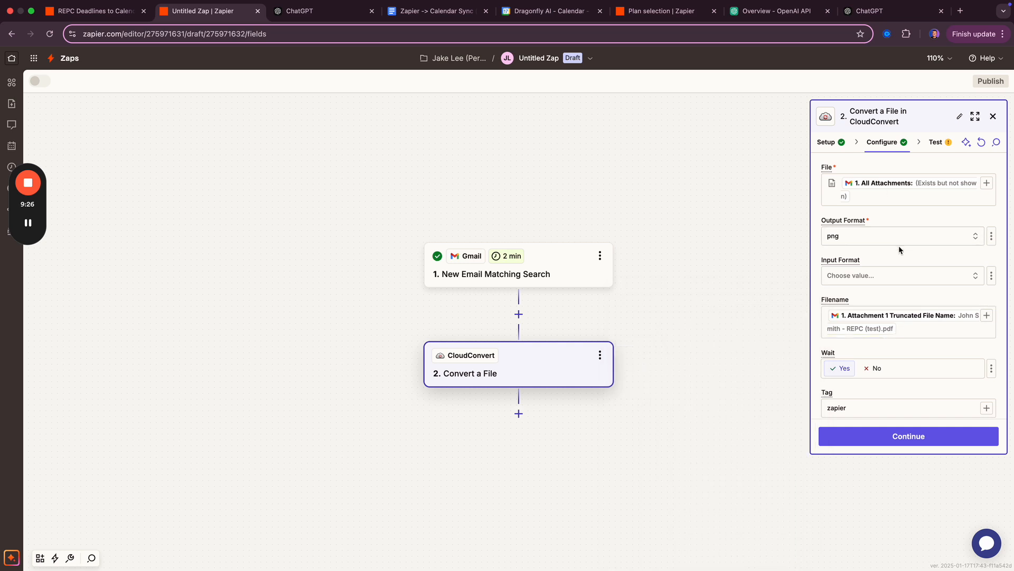
# - Test the CloudConvert step until a finished conversion job returns, then add a new step
pyautogui.click(911, 327)
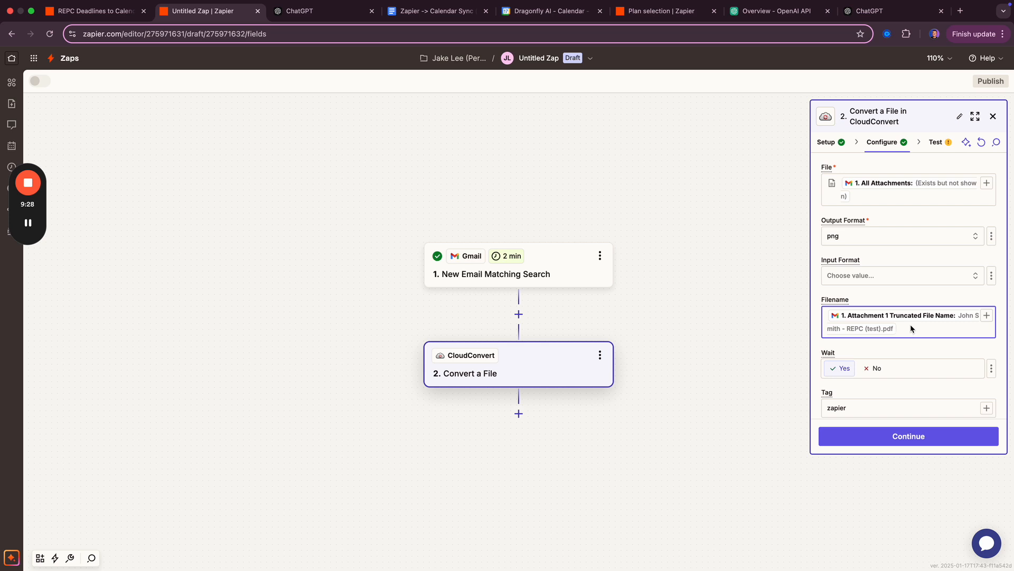
pyautogui.scroll(-1, 839, 369)
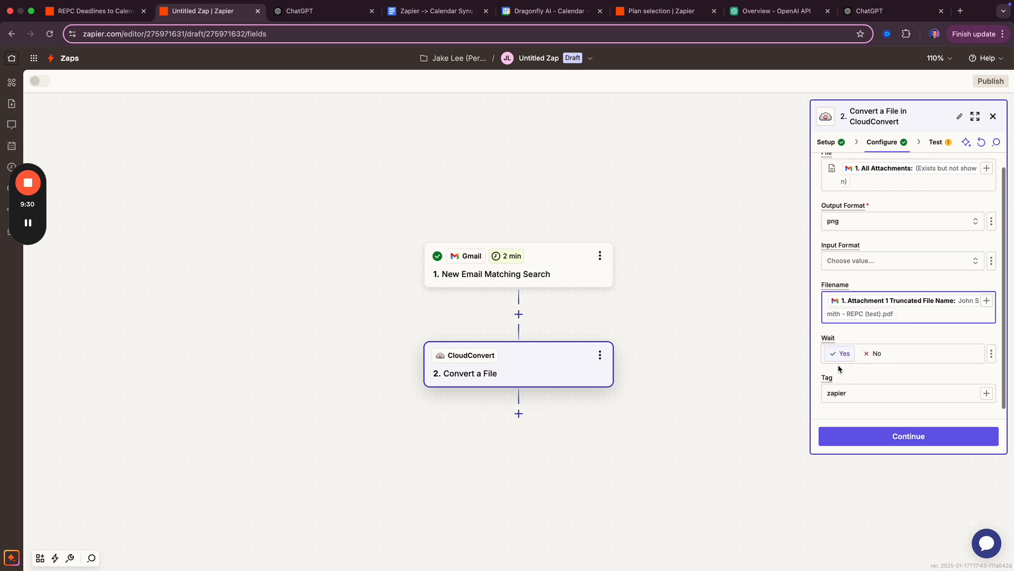
pyautogui.scroll(-1, 839, 352)
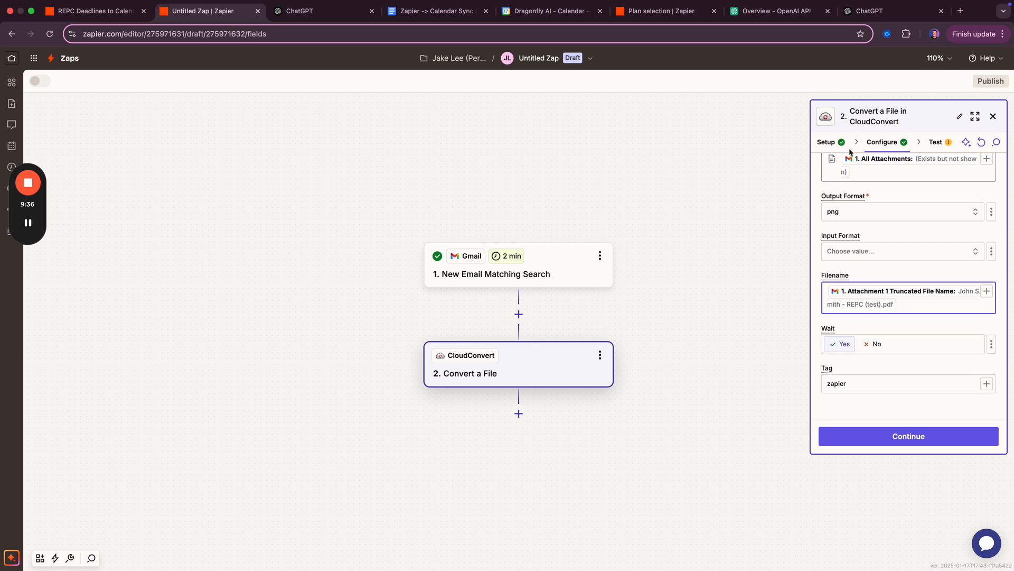
pyautogui.click(857, 436)
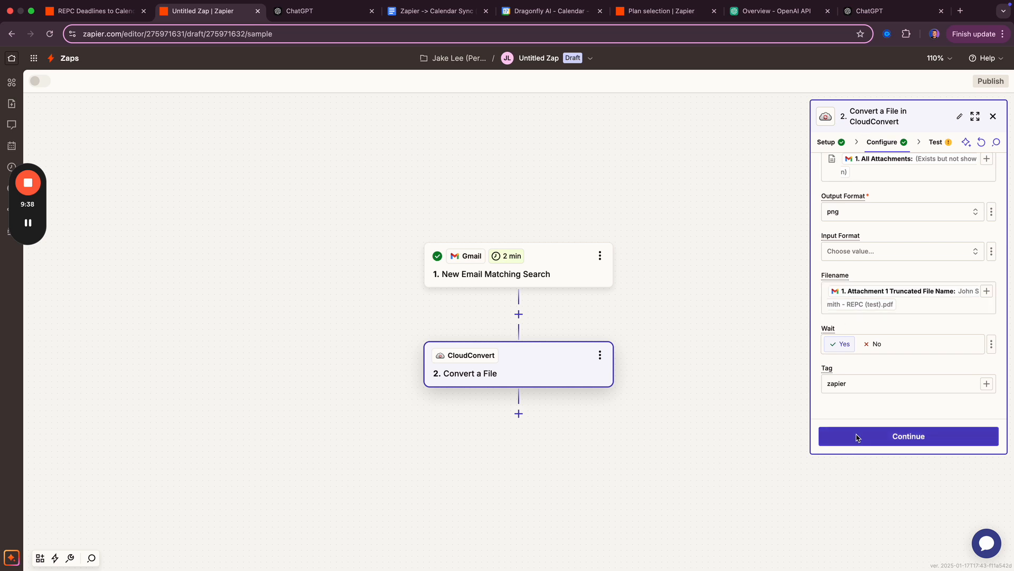
pyautogui.click(958, 439)
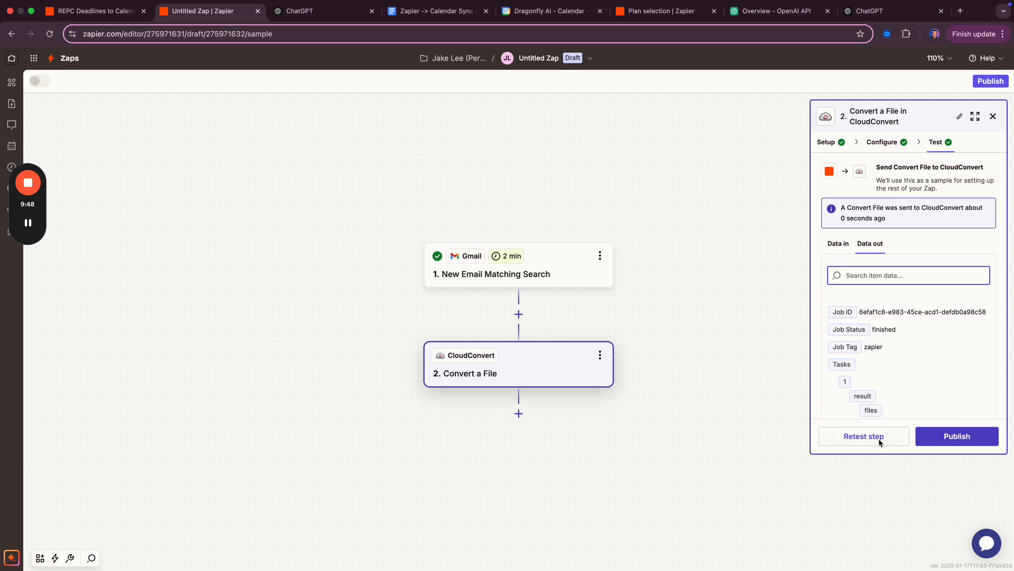
pyautogui.click(518, 414)
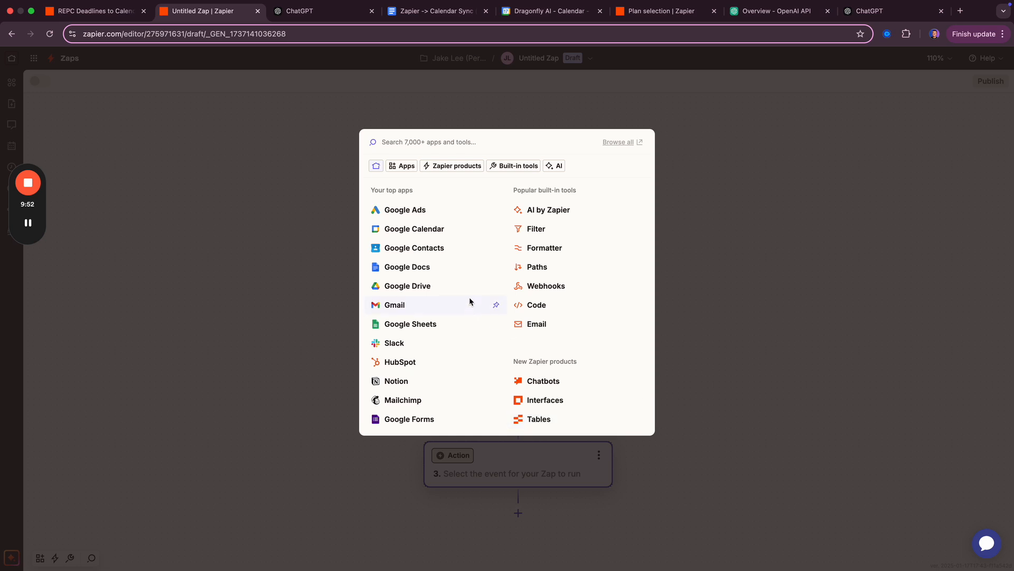
pyautogui.write('chat')
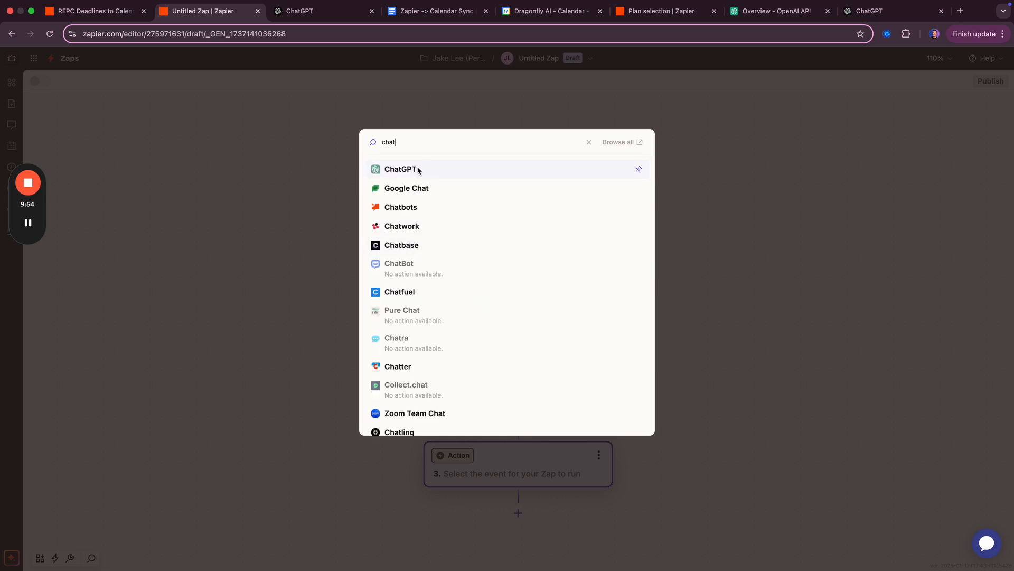
pyautogui.click(419, 168)
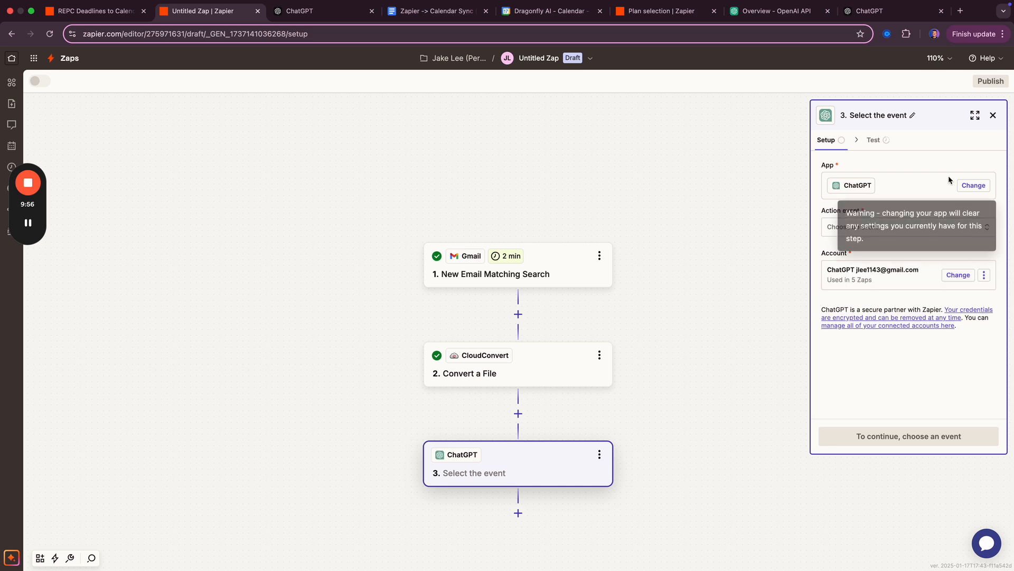
pyautogui.click(897, 226)
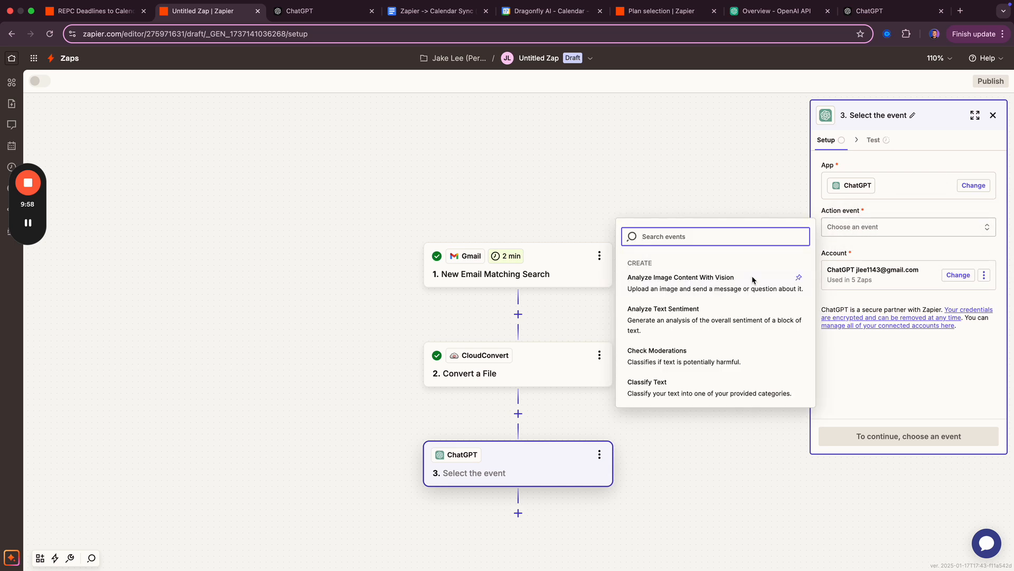
pyautogui.click(687, 284)
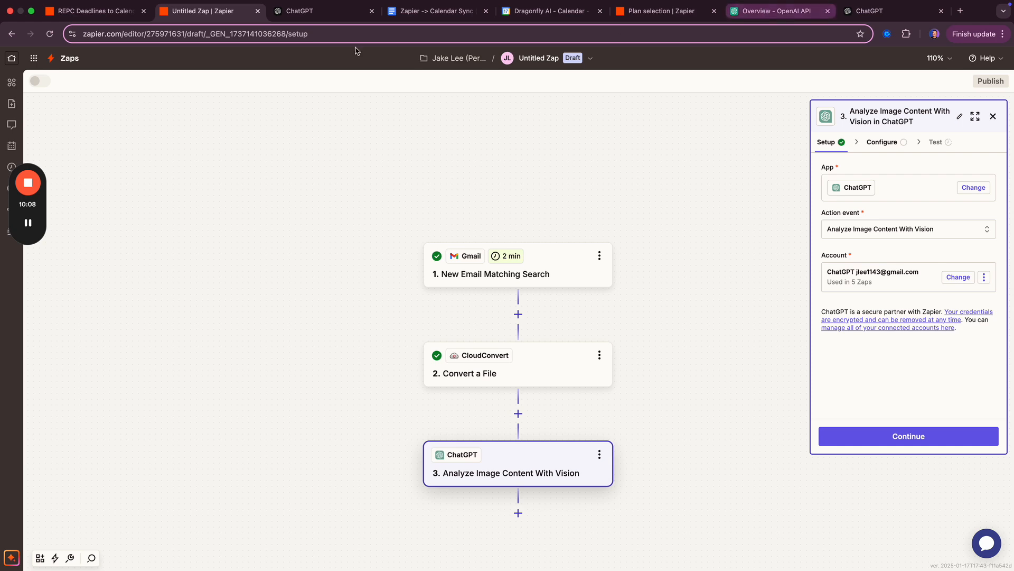
pyautogui.click(324, 17)
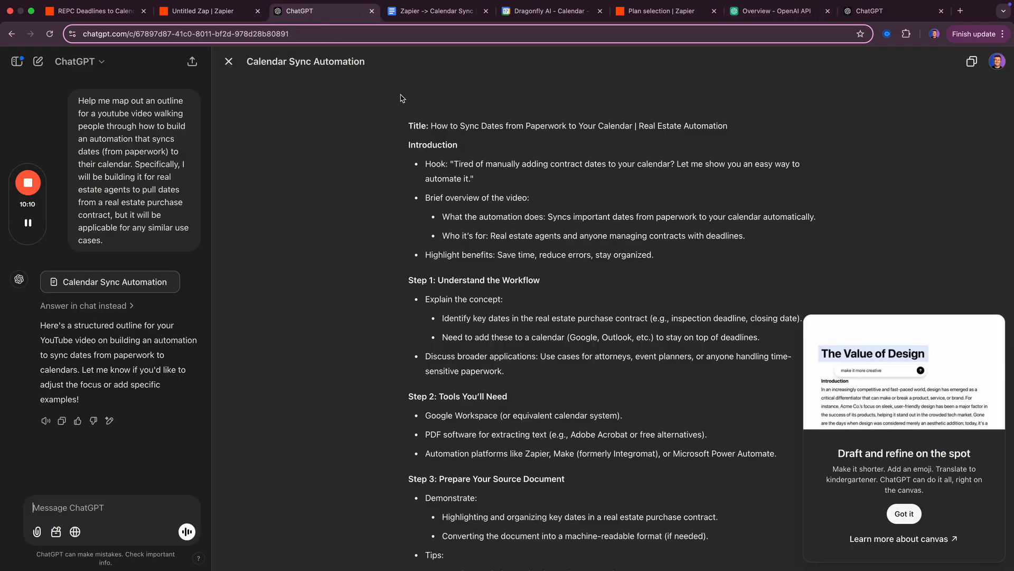
# - Close the old ChatGPT conversation and open platform.openai.com in a new Chrome tab
pyautogui.press('super+w')
pyautogui.click(845, 11)
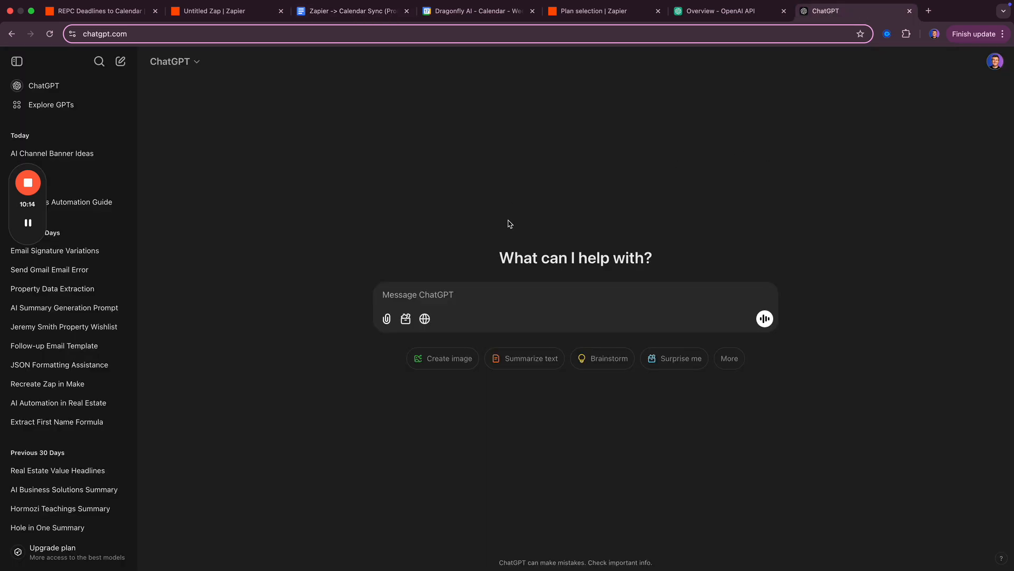
pyautogui.press('super+t')
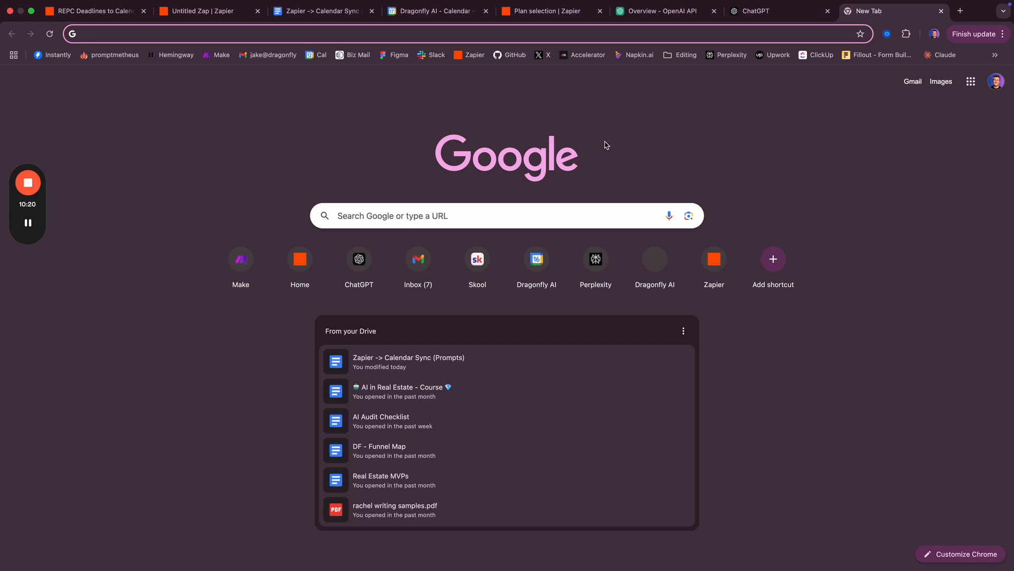
pyautogui.write('plat')
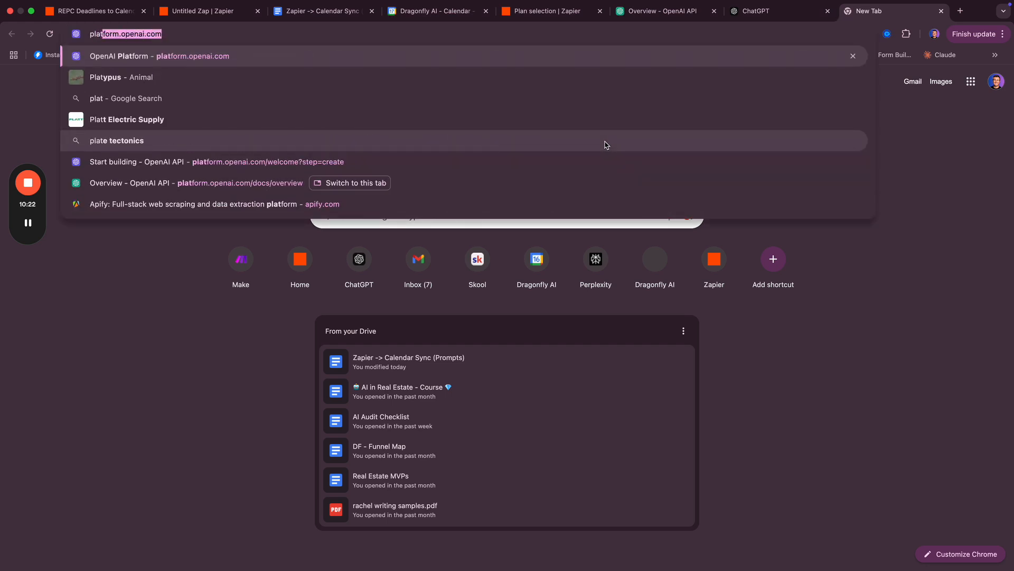
pyautogui.press('Return')
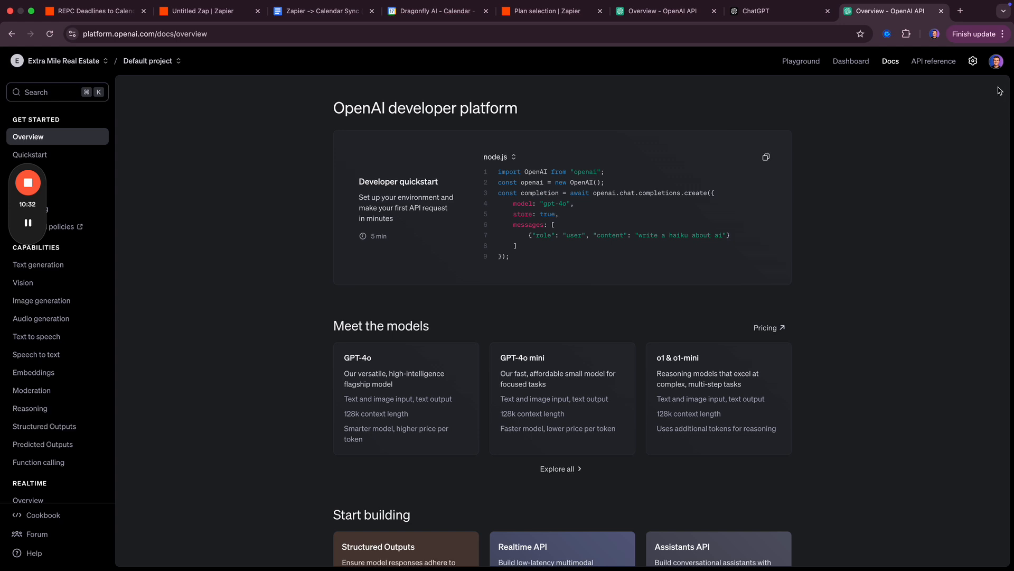
# - Log out of OpenAI Platform and sign back in with the work Google account
pyautogui.click(996, 61)
pyautogui.click(912, 168)
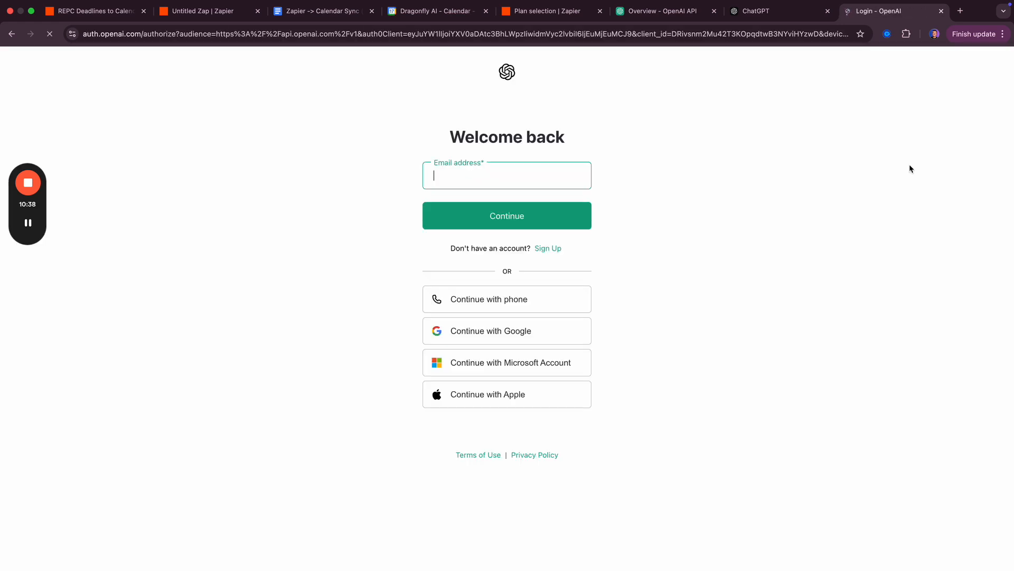
pyautogui.click(498, 335)
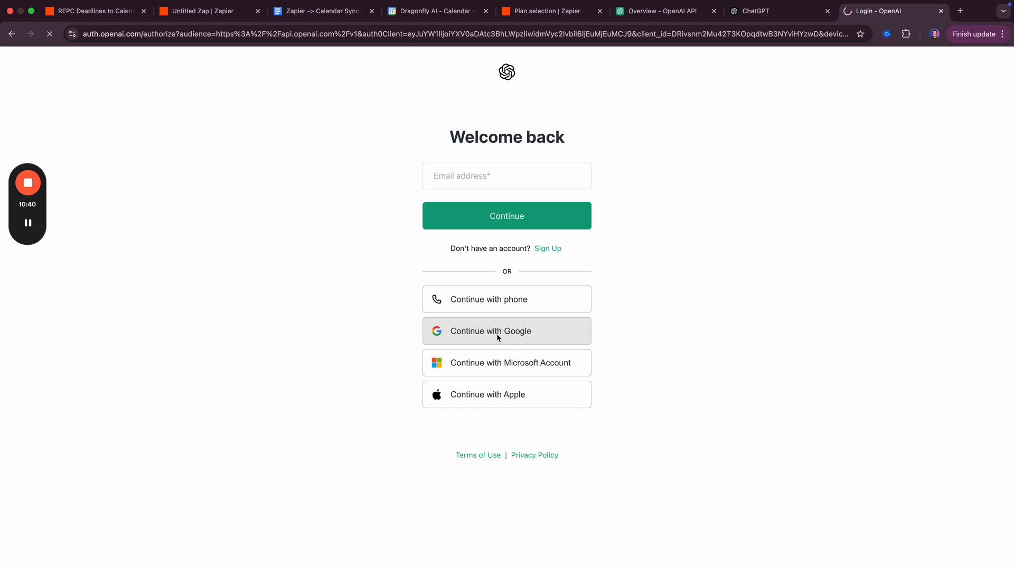
pyautogui.click(581, 239)
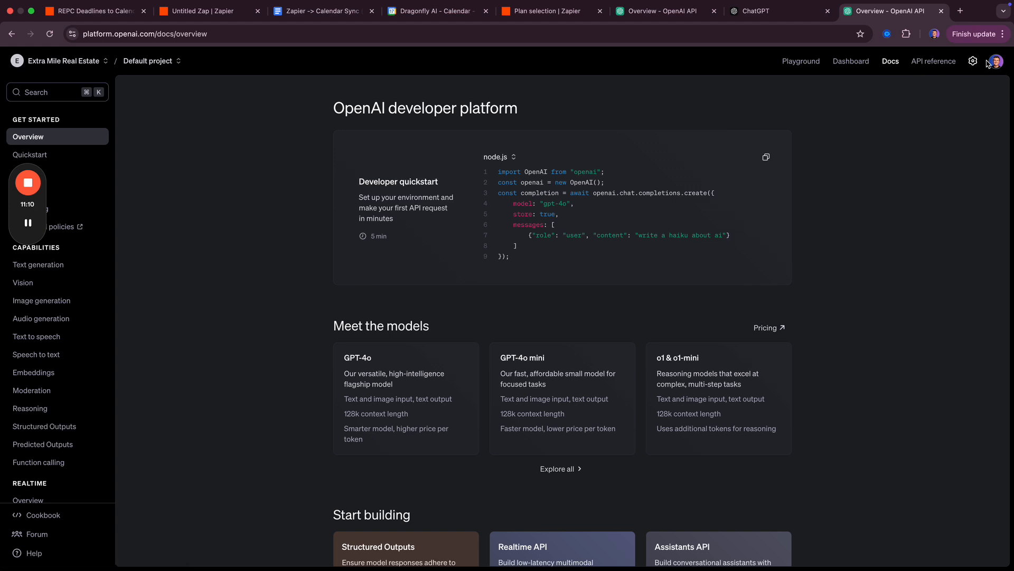
# - Create an OpenAI secret key named 'Zapier Calendar Key' from the project's API keys page
pyautogui.click(835, 68)
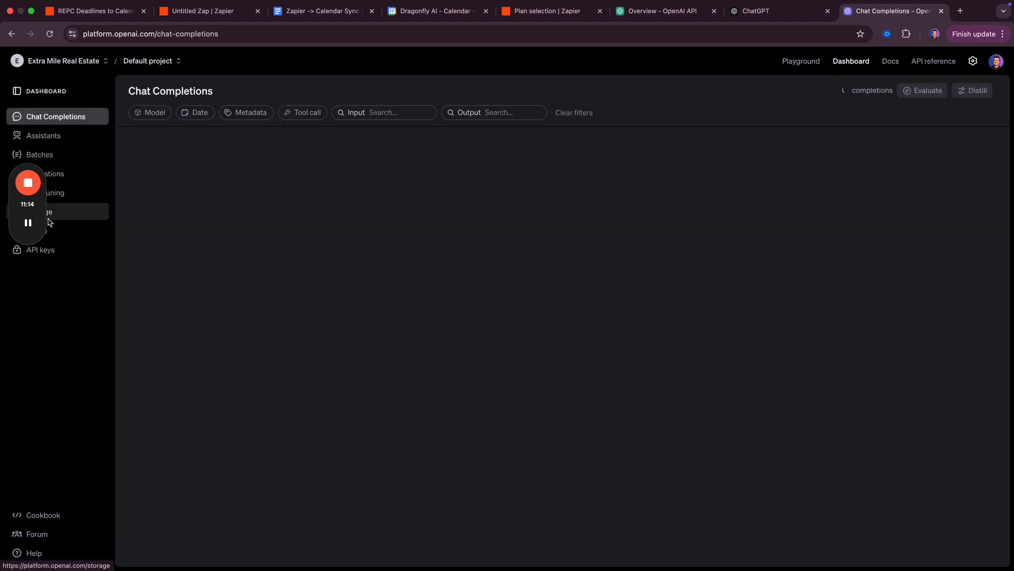
pyautogui.moveTo(42, 219); pyautogui.dragTo(41, 357)
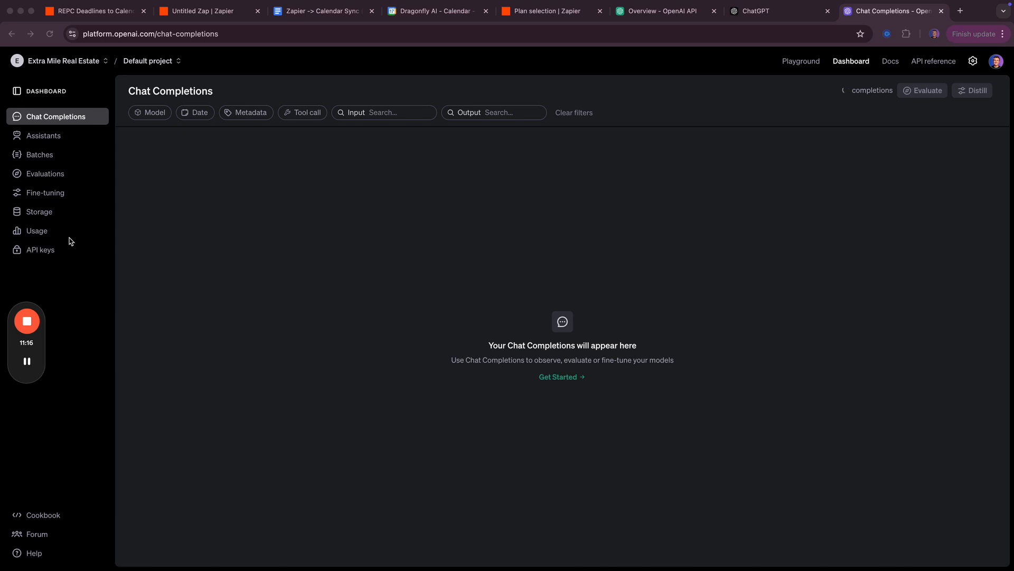
pyautogui.click(36, 254)
pyautogui.click(35, 253)
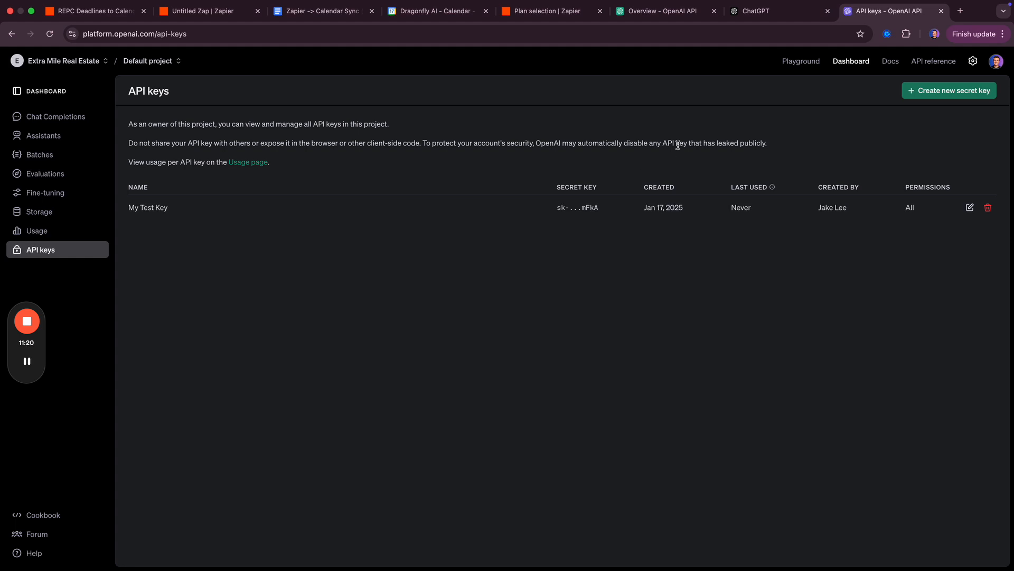
pyautogui.click(920, 94)
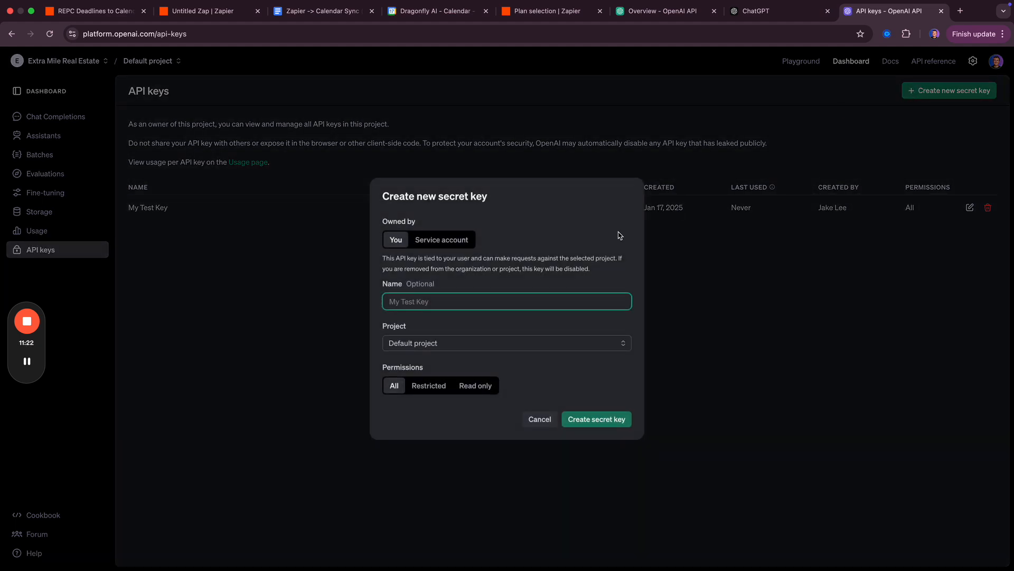
pyautogui.write('Zapier Calendar Keu')
pyautogui.press('BackSpace')
pyautogui.write('y')
pyautogui.click(590, 419)
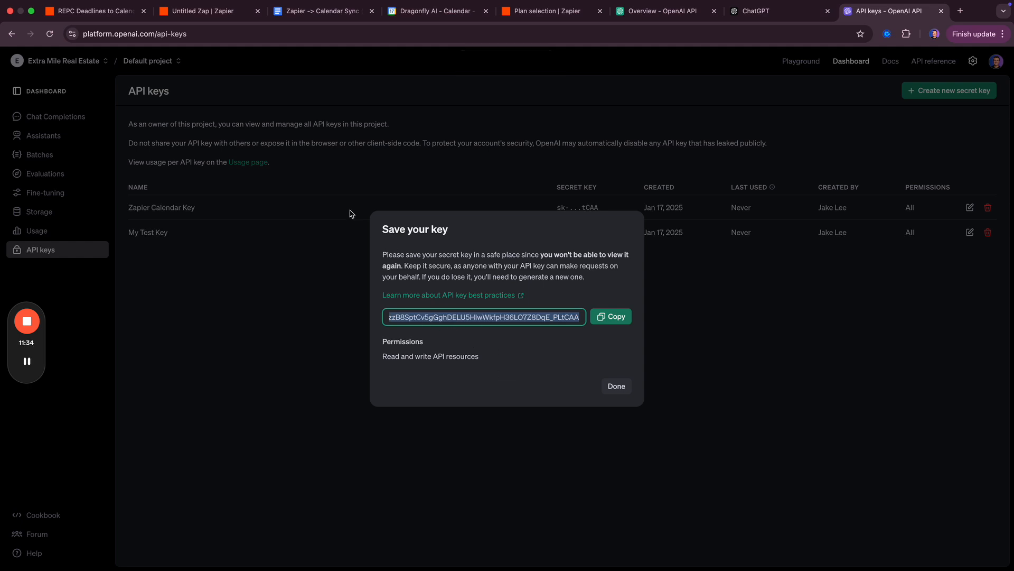
pyautogui.click(196, 19)
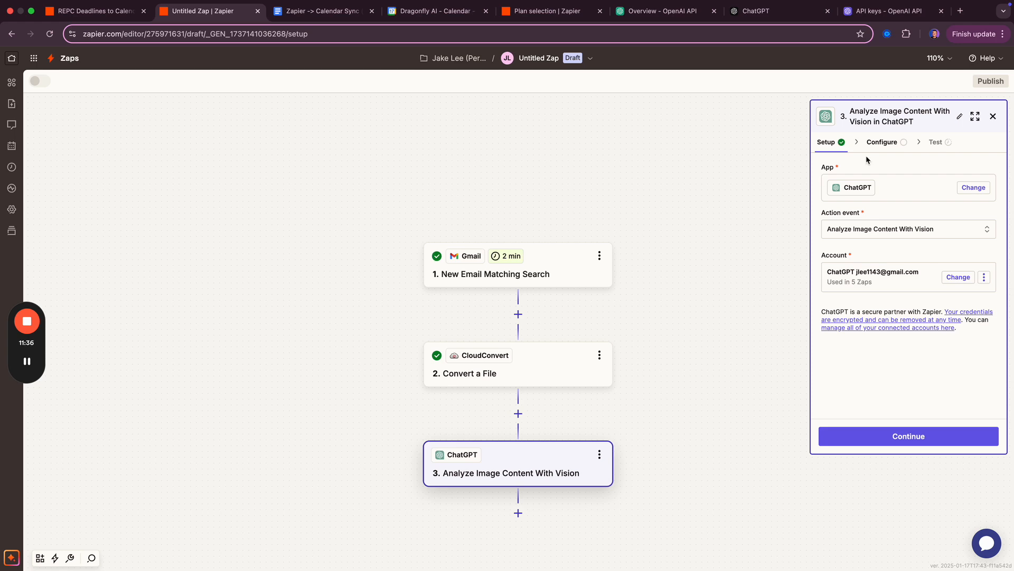
# - Start connecting a new ChatGPT account in Zapier, reaching its empty API Key field
pyautogui.click(974, 188)
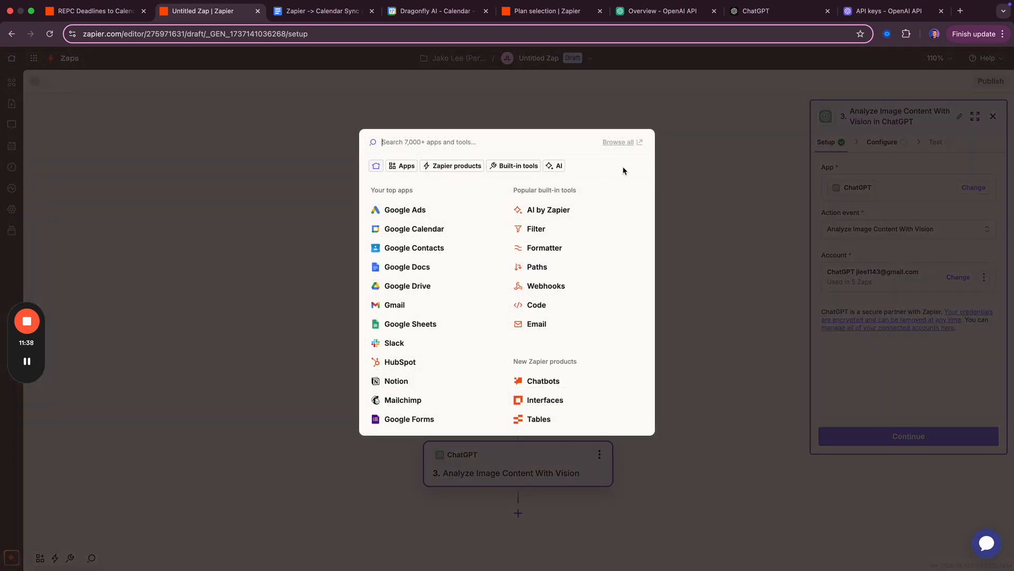
pyautogui.click(774, 177)
pyautogui.click(847, 184)
pyautogui.click(774, 204)
pyautogui.click(963, 279)
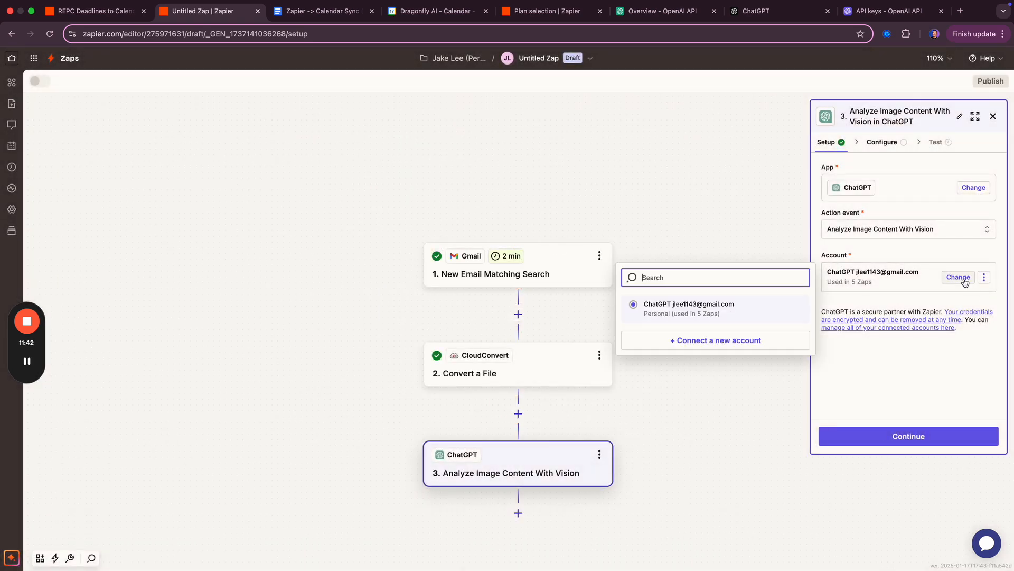
pyautogui.click(711, 340)
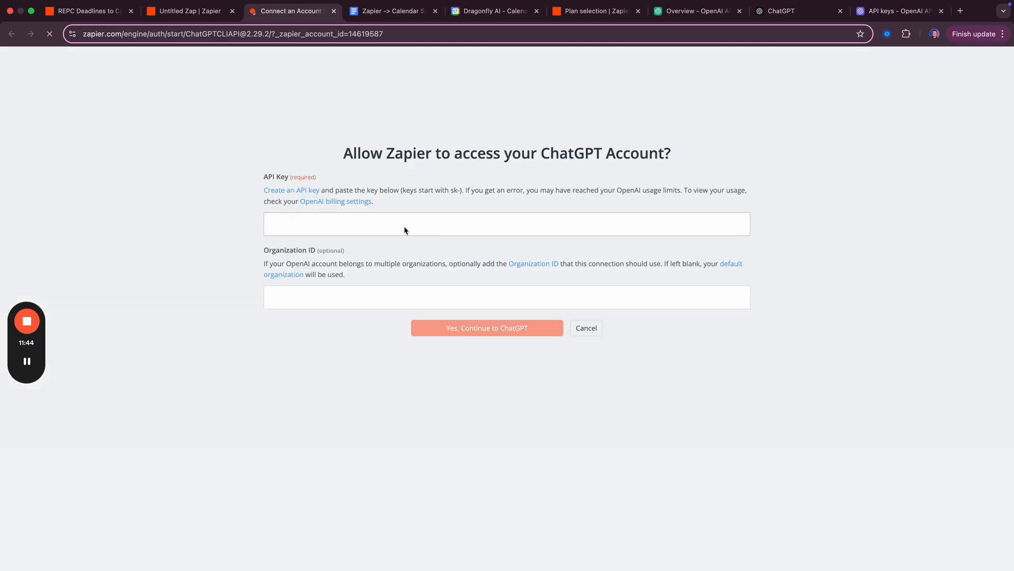
pyautogui.click(364, 221)
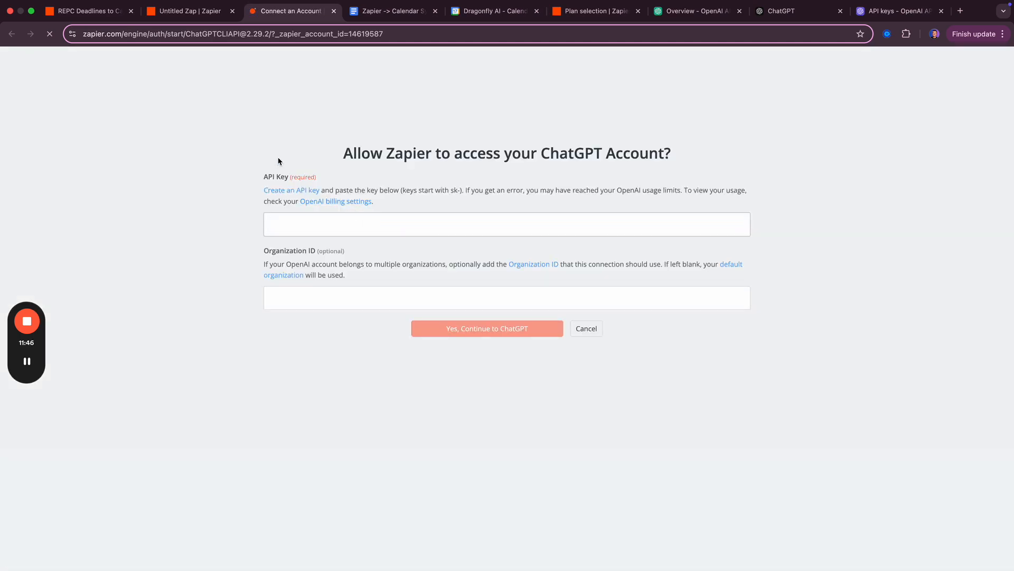
pyautogui.press('super+v')
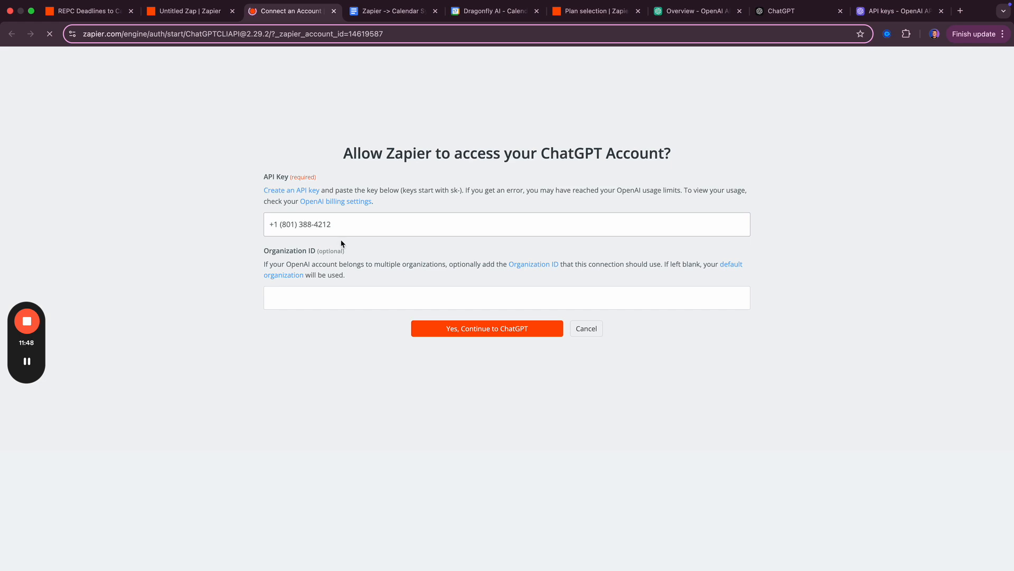
pyautogui.press('super+z')
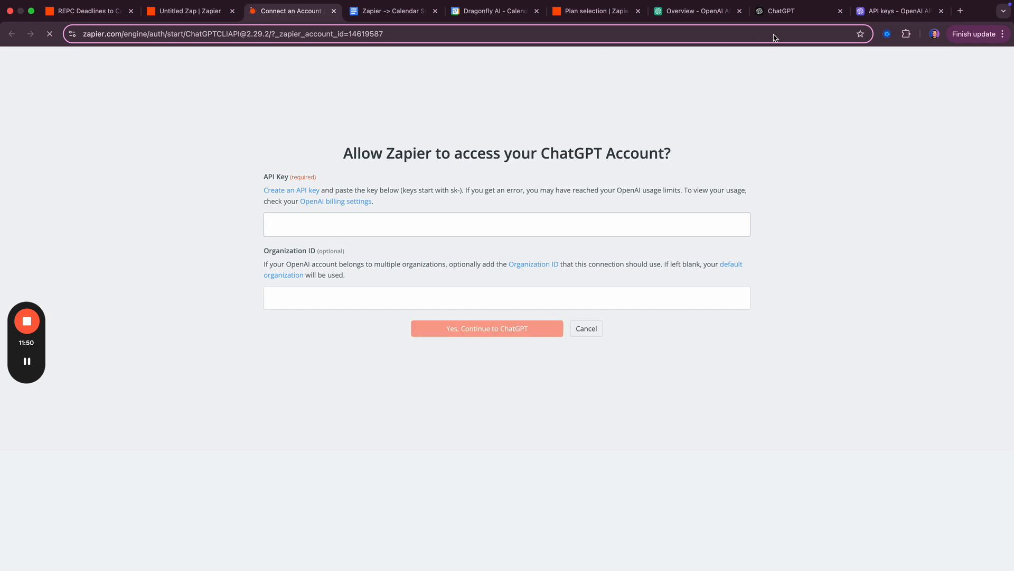
pyautogui.click(681, 12)
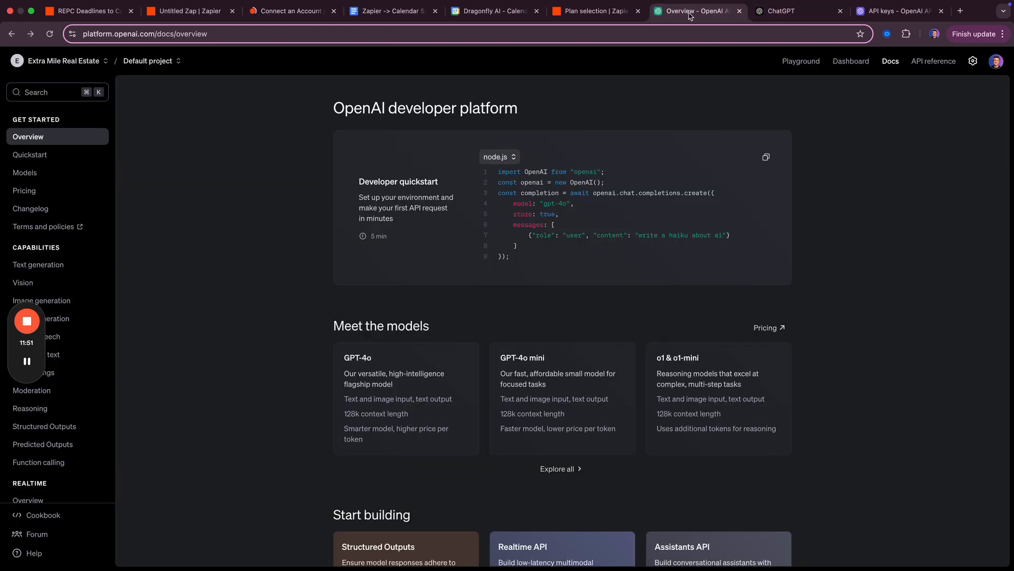
# - Copy the new OpenAI secret key and paste it into Zapier's ChatGPT API Key field
pyautogui.click(890, 12)
pyautogui.click(615, 317)
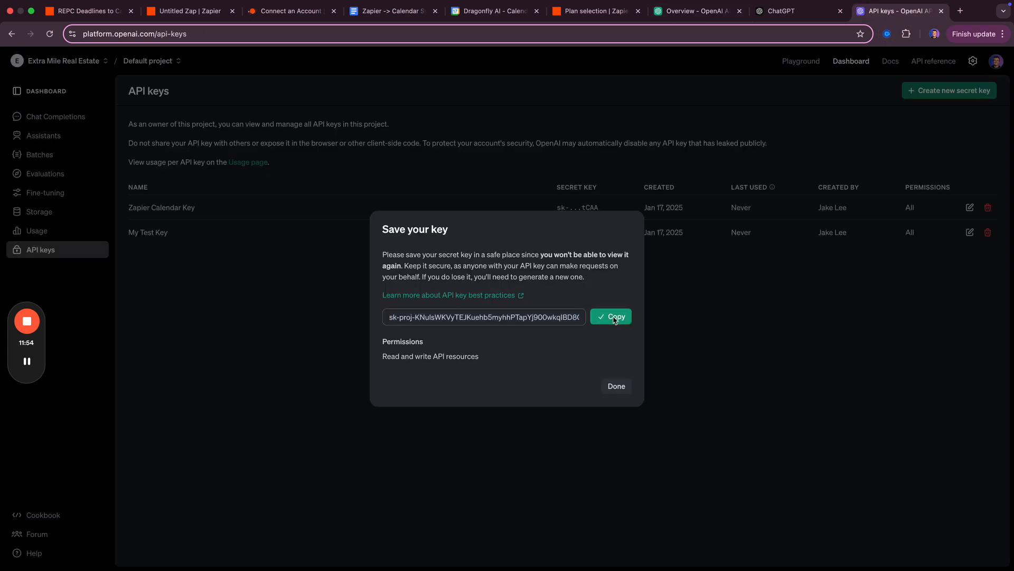
pyautogui.press('super+3')
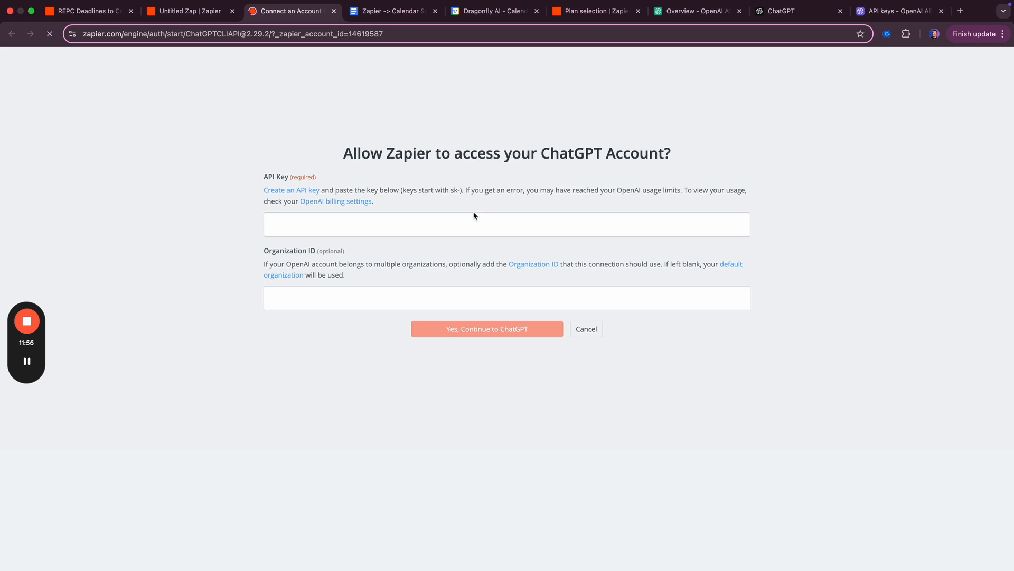
pyautogui.write('v')
pyautogui.press('BackSpace')
pyautogui.press('super+v')
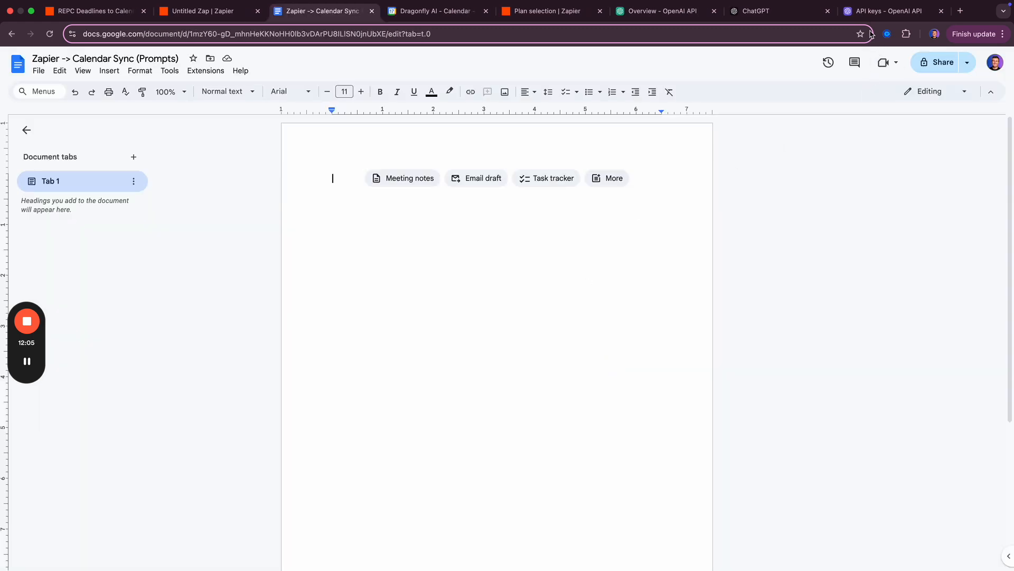
pyautogui.click(874, 17)
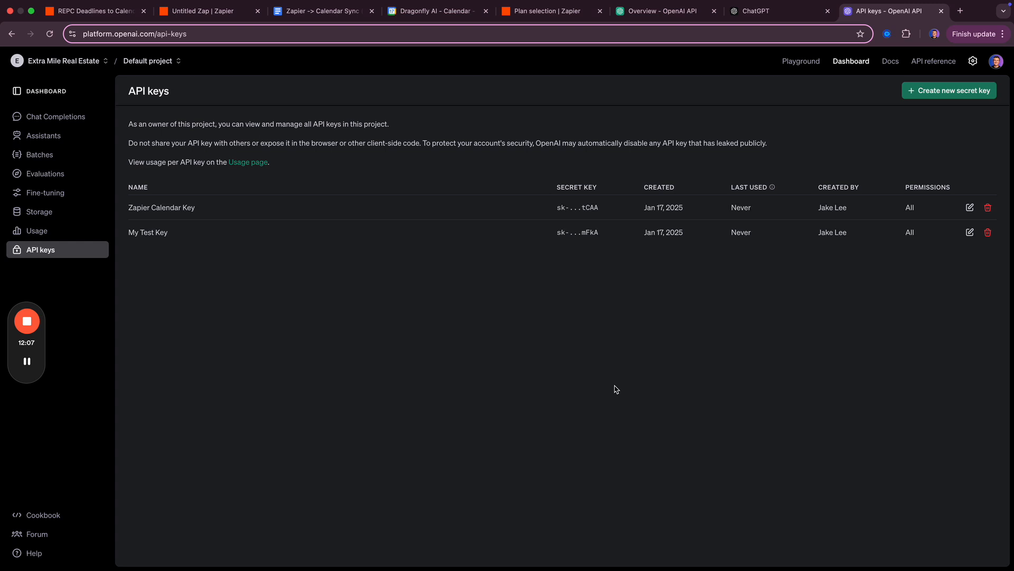
# - Revoke the Zapier Calendar Key, then continue to the ChatGPT vision step's configuration in Zapier
pyautogui.click(614, 386)
pyautogui.click(988, 207)
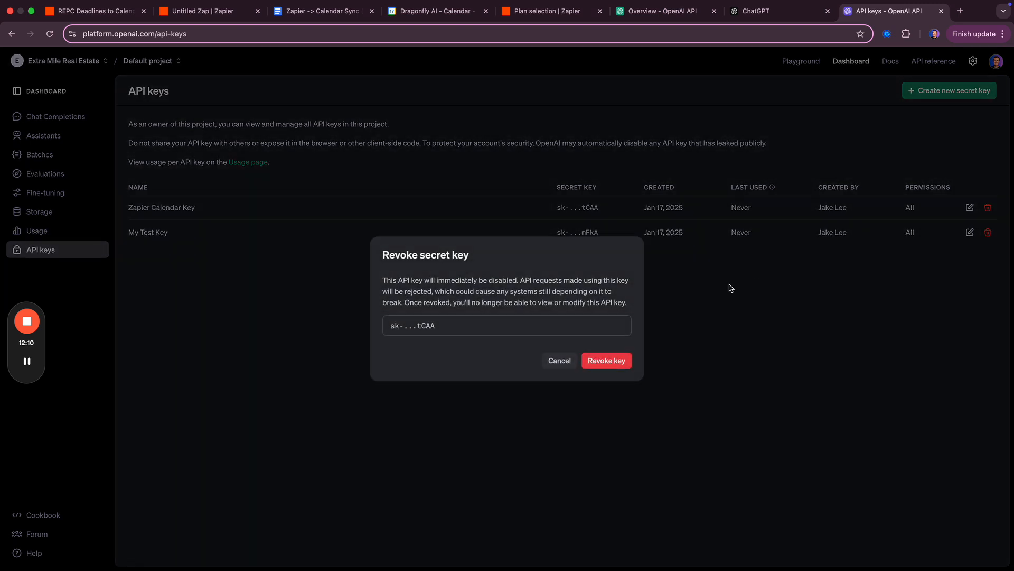
pyautogui.click(599, 361)
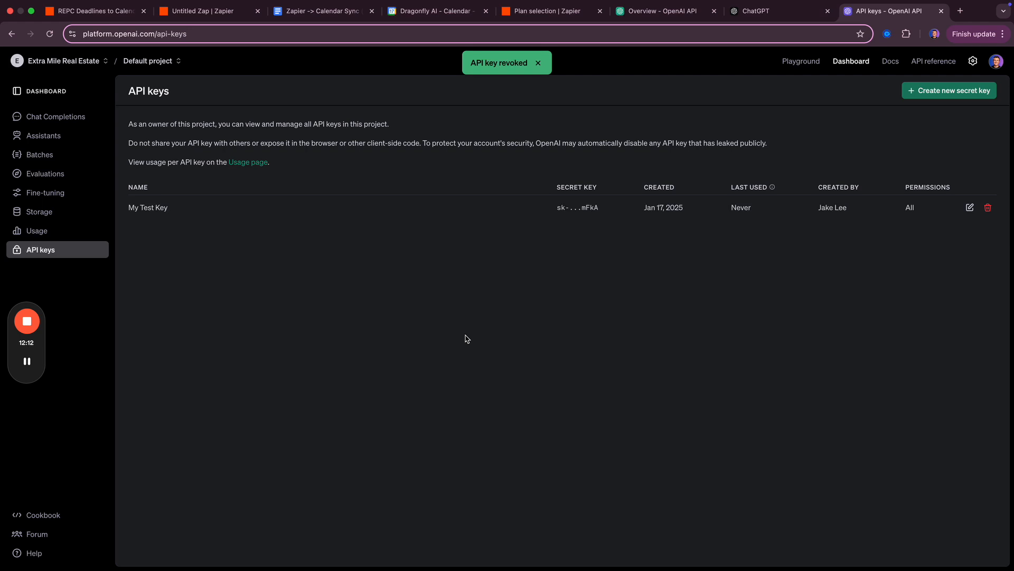
pyautogui.press('super+2')
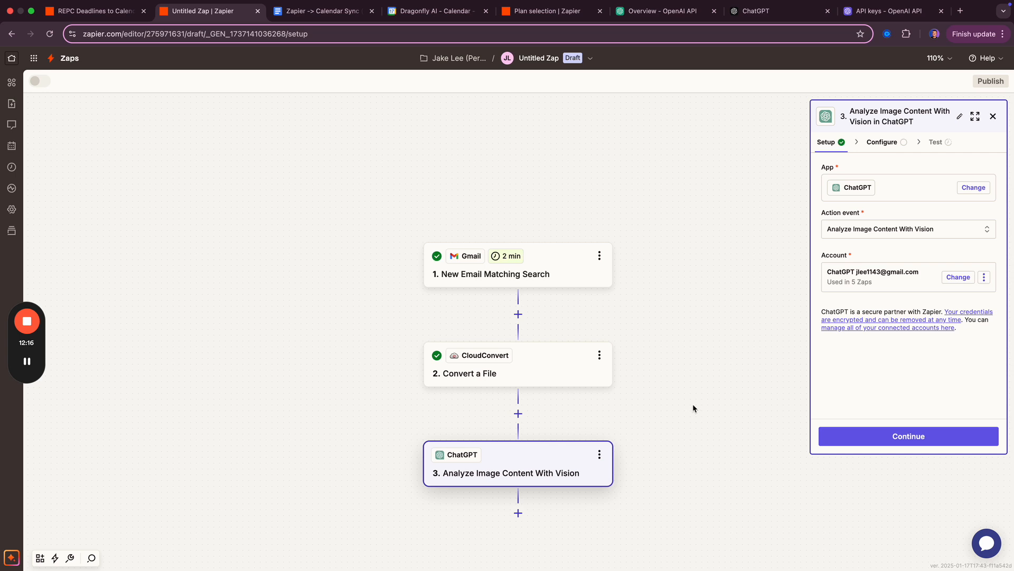
pyautogui.click(896, 438)
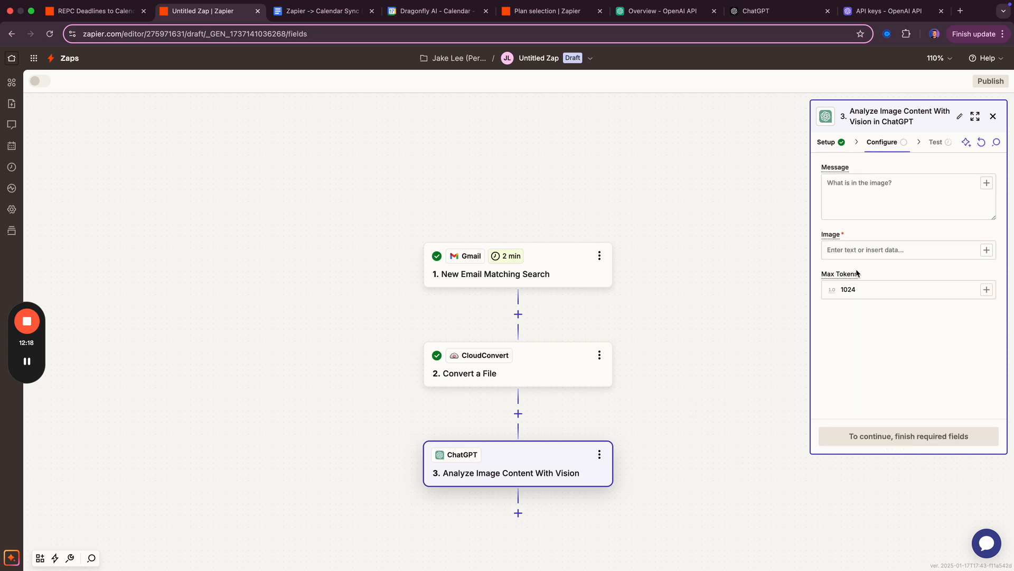
# - Leave the vision step's message field for the prompts doc, then the REPC Deadlines Zap
pyautogui.click(877, 184)
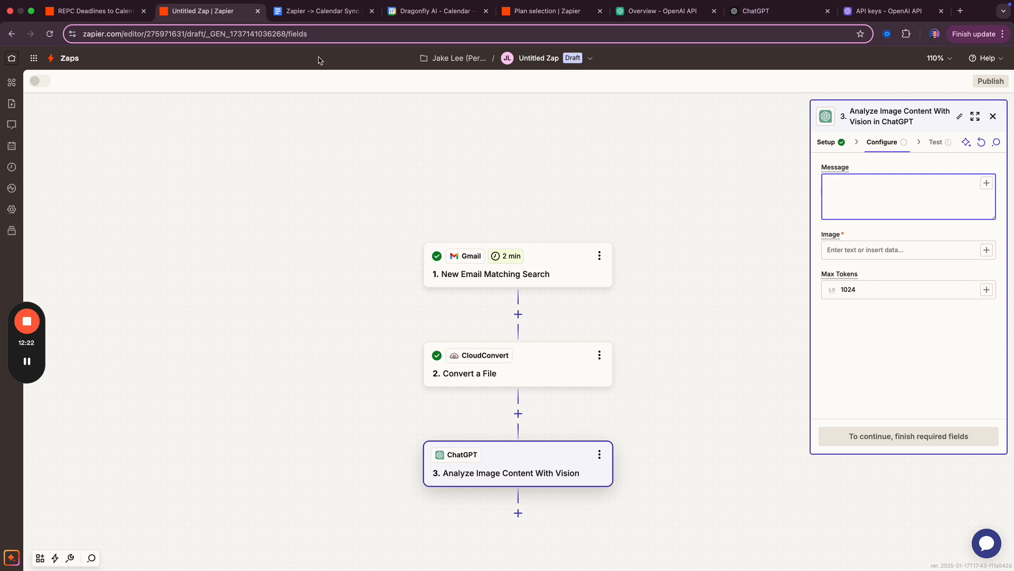
pyautogui.click(317, 11)
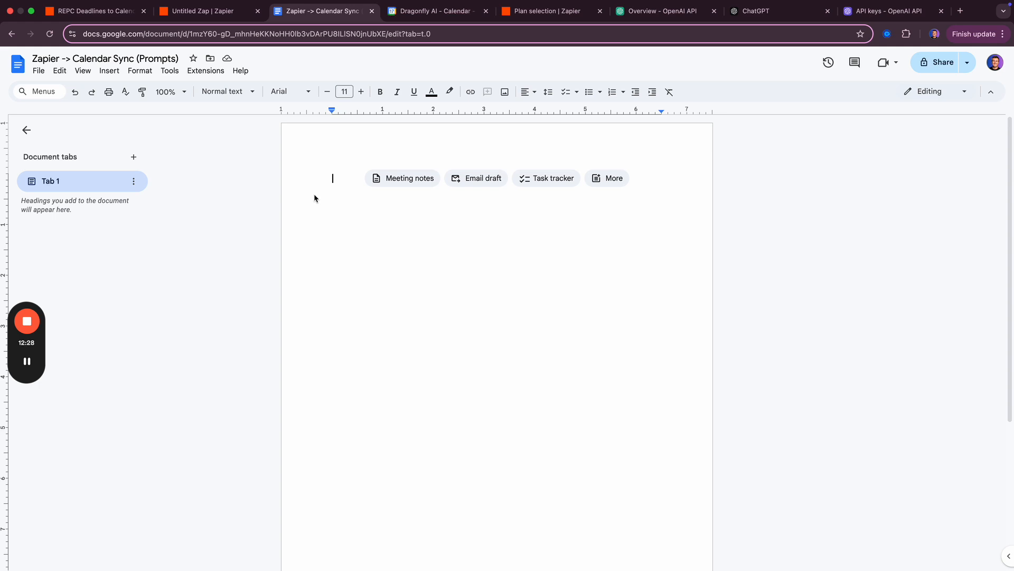
pyautogui.press('super+1')
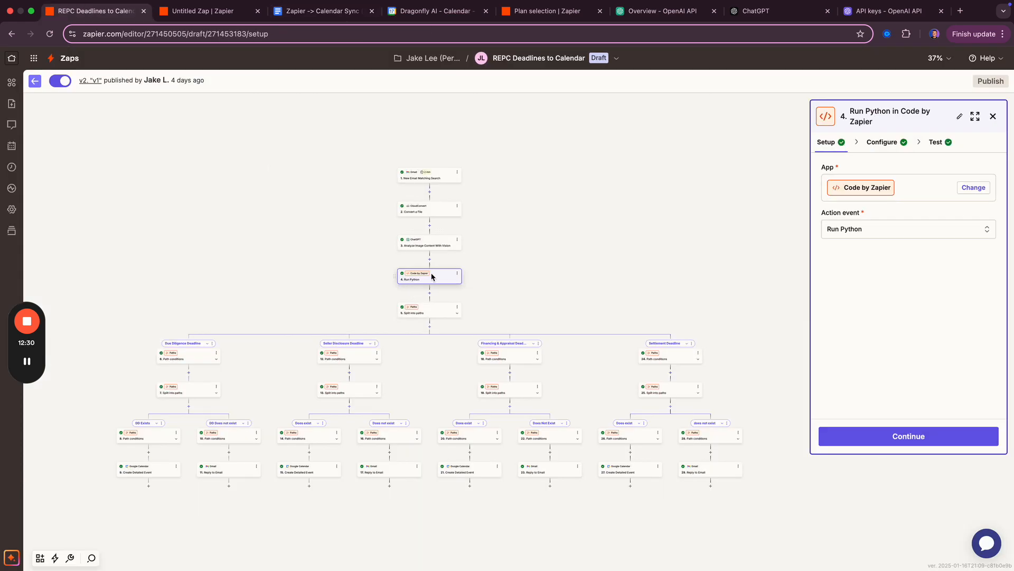
# - Copy the REPC Zap's ChatGPT vision Message prompt and paste it into the Calendar Sync (Prompts) doc
pyautogui.click(431, 245)
pyautogui.click(879, 144)
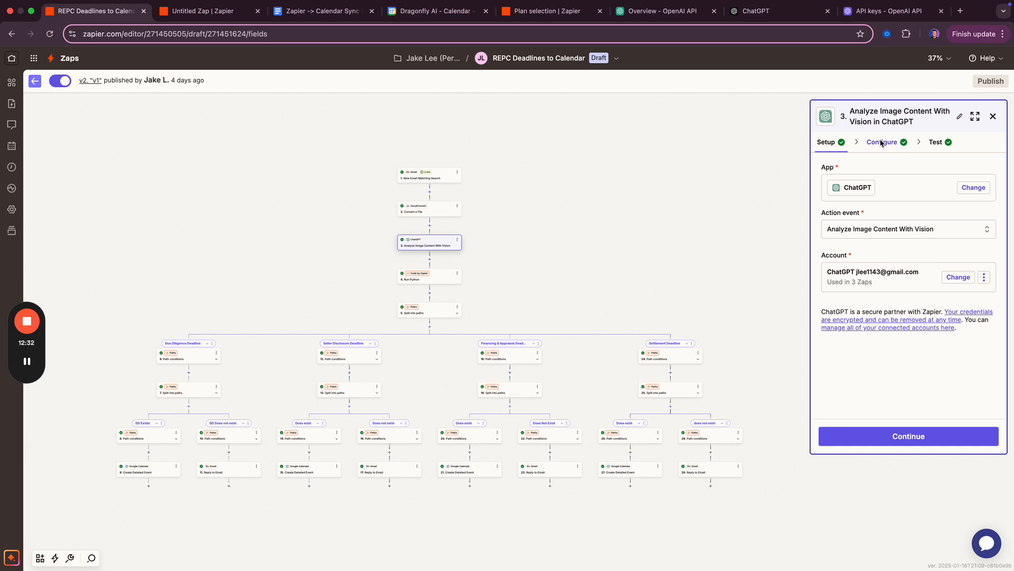
pyautogui.press('super+a')
pyautogui.press('super+c')
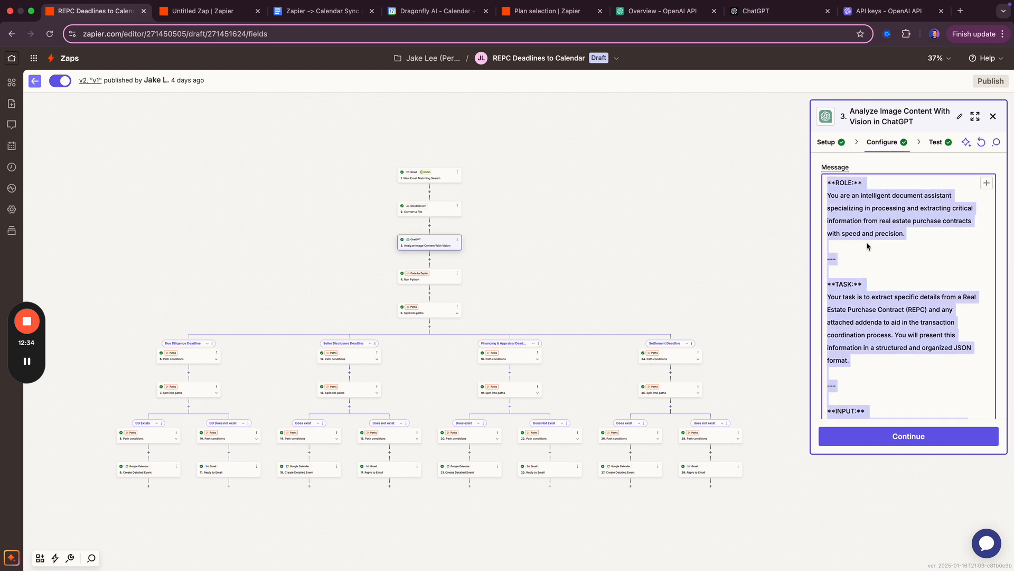
pyautogui.press('super+3')
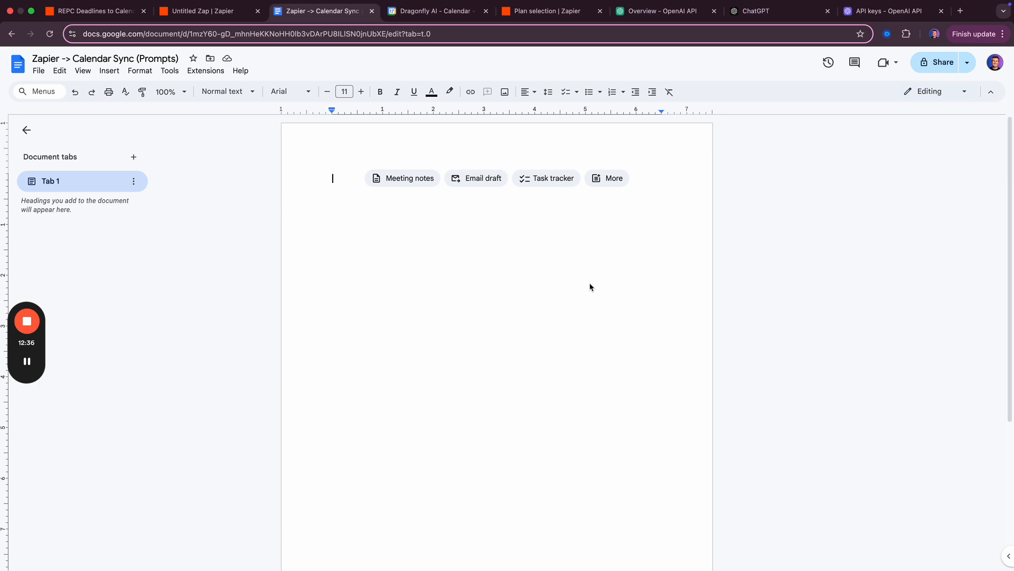
pyautogui.press('super+v')
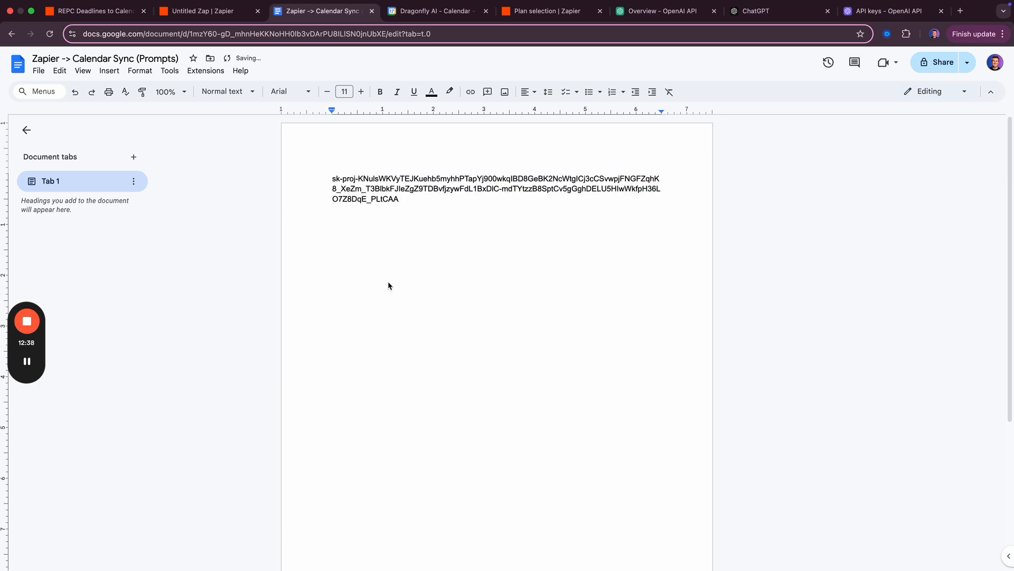
pyautogui.press('super+z')
pyautogui.press('super+1')
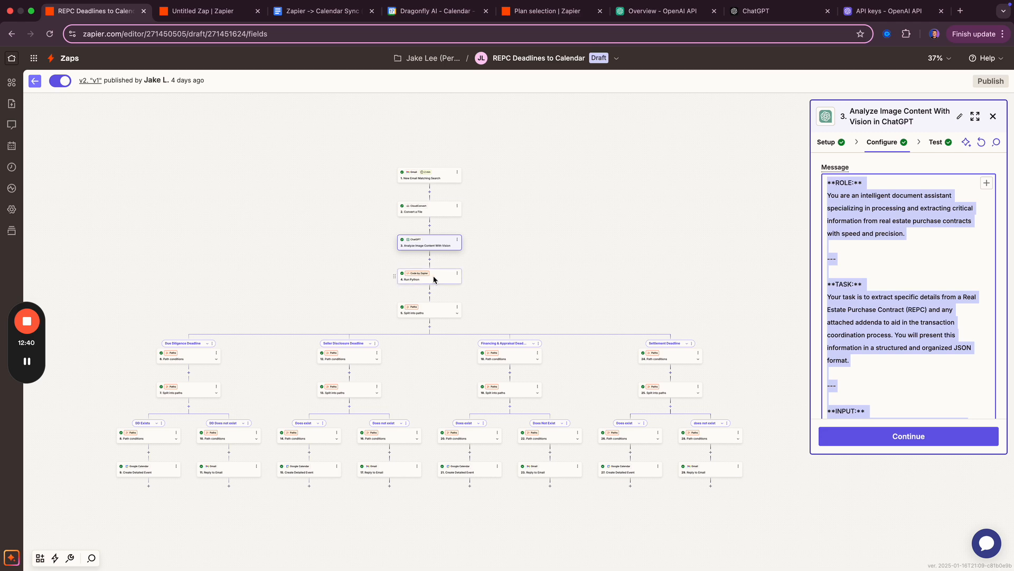
pyautogui.press('super+3')
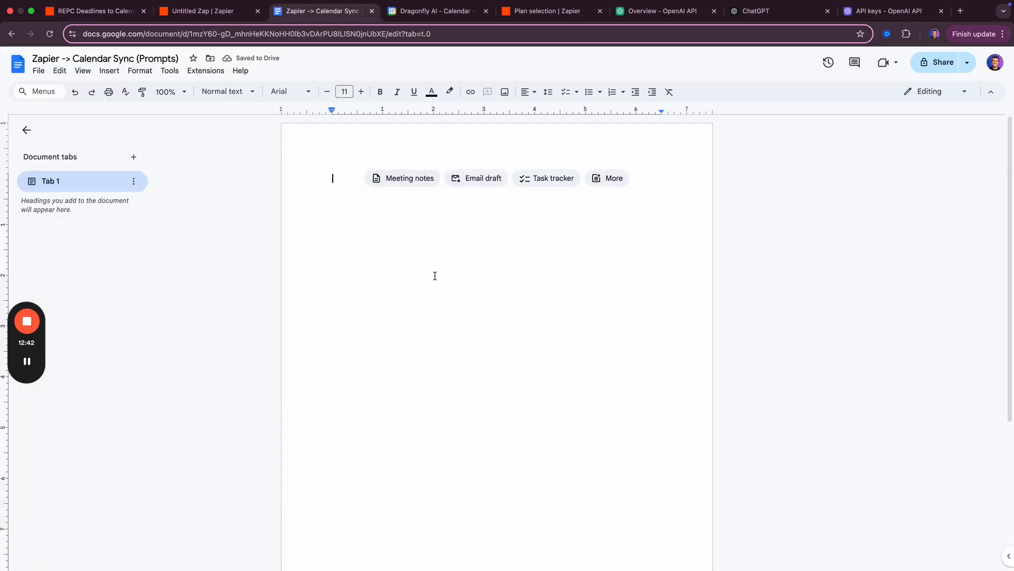
pyautogui.press('super+v')
# - Scroll through the pasted prompt and place the cursor at the end of the CONTEXT paragraph
pyautogui.scroll(10, 435, 276)
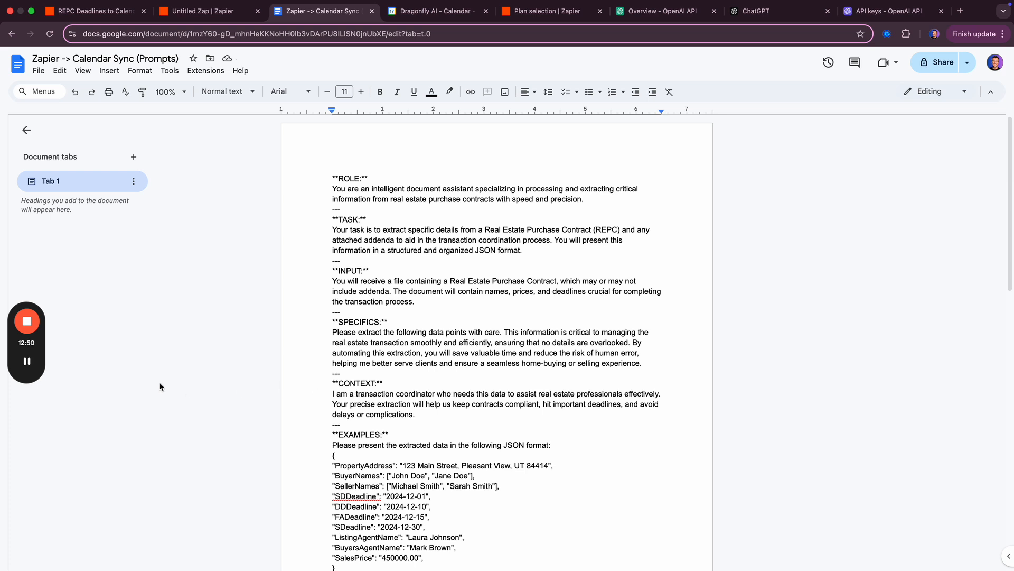
pyautogui.click(27, 362)
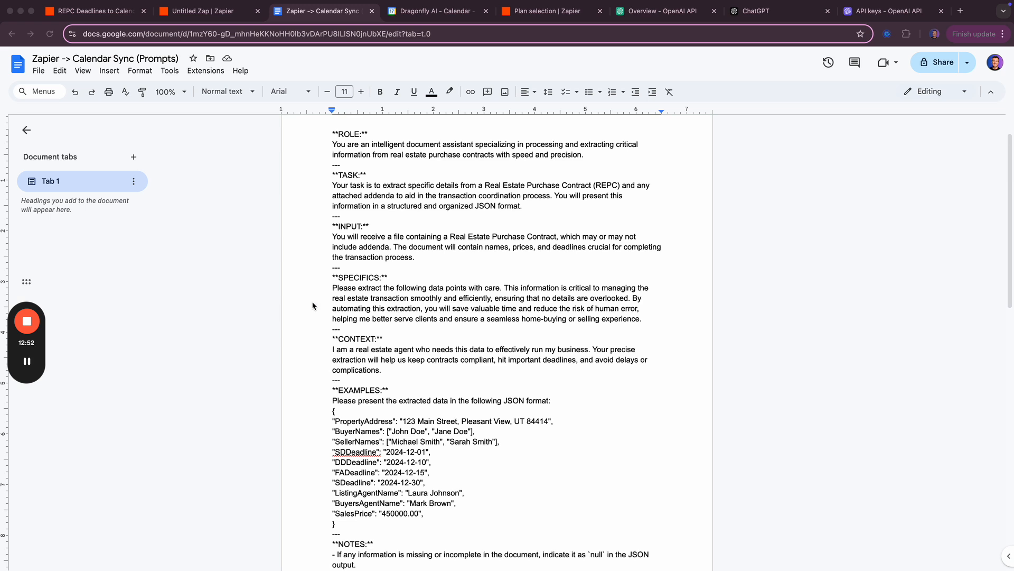
pyautogui.scroll(2, 318, 302)
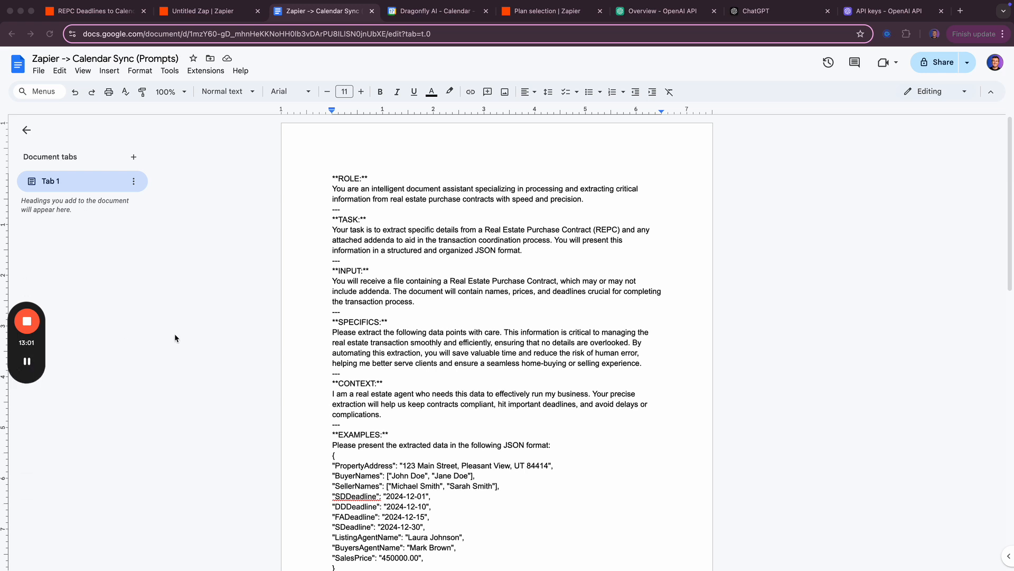
pyautogui.click(390, 402)
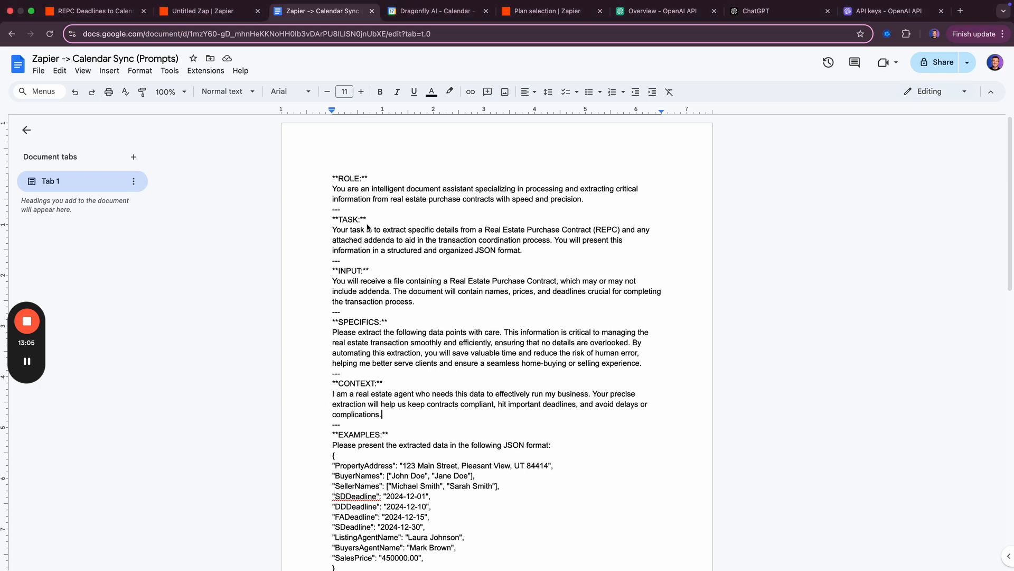
pyautogui.scroll(-1, 355, 371)
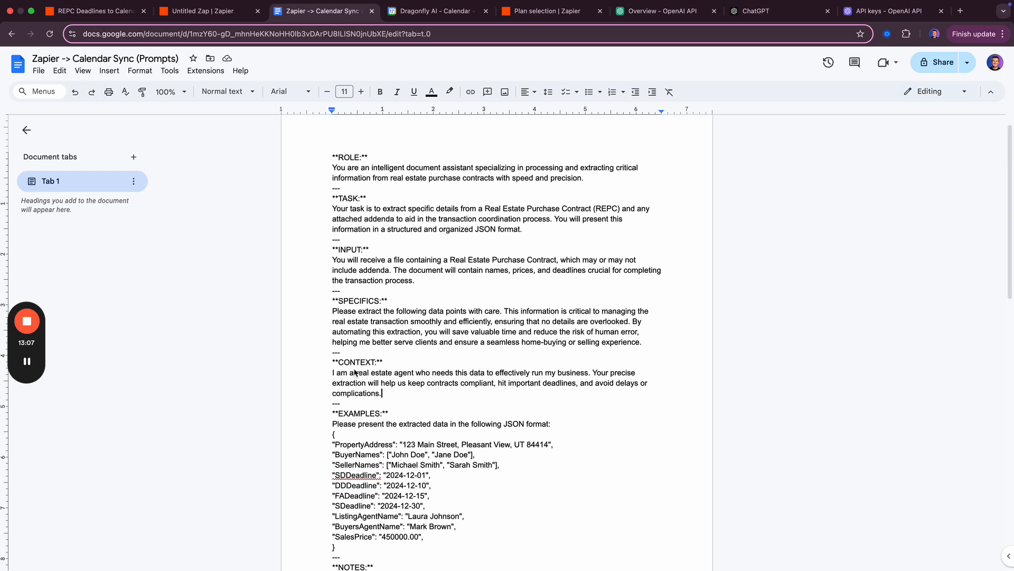
pyautogui.scroll(-2, 355, 370)
# - Select the JSON example block, deselect it, and scroll back up through the prompt
pyautogui.moveTo(338, 500); pyautogui.dragTo(332, 392)
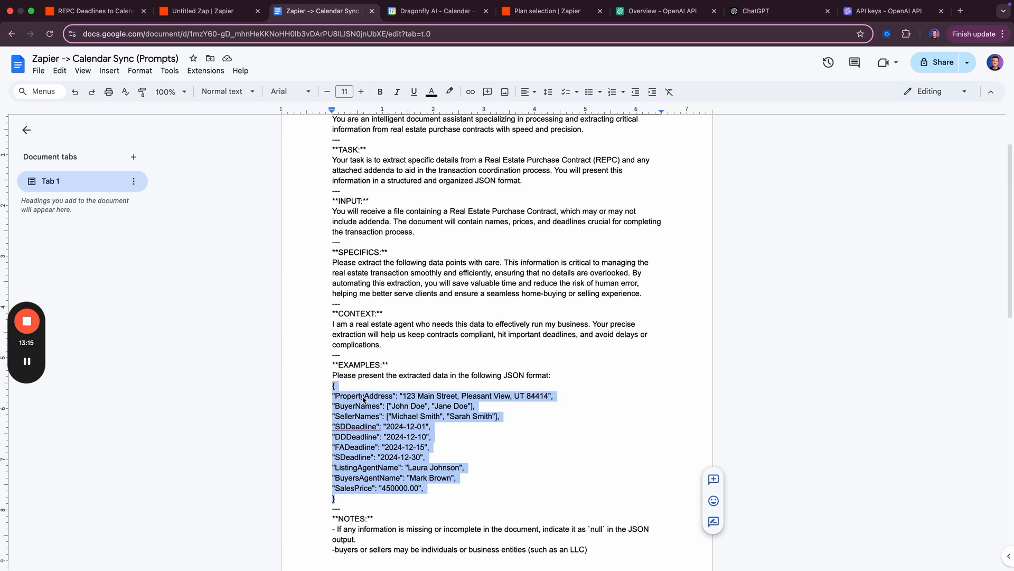
pyautogui.scroll(-3, 361, 405)
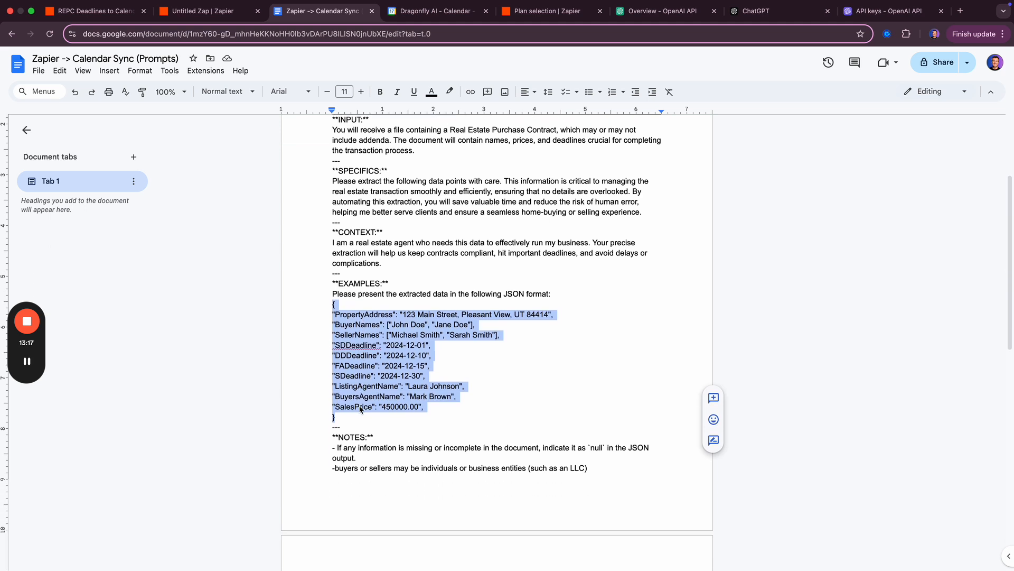
pyautogui.scroll(-4, 361, 411)
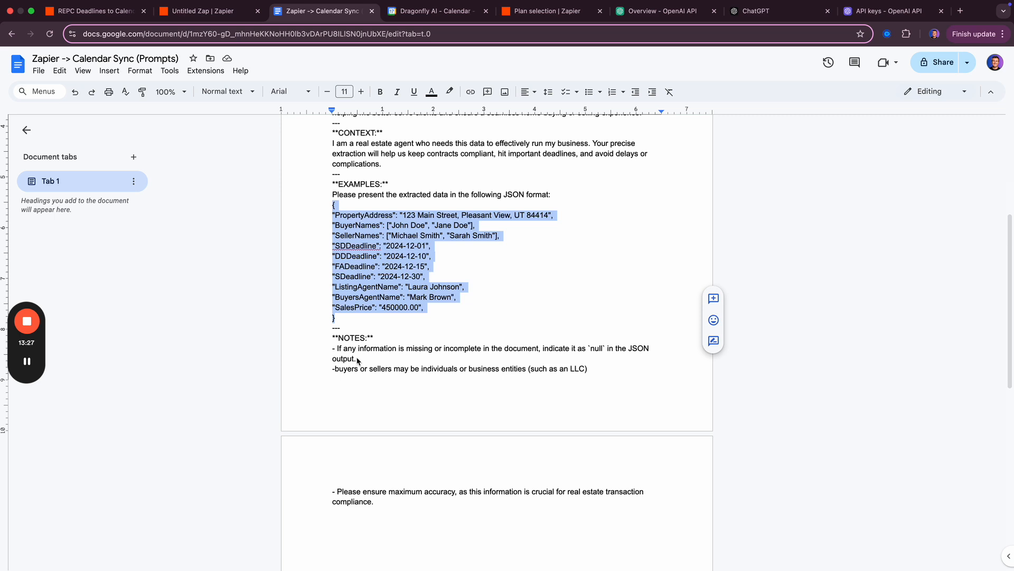
pyautogui.click(354, 361)
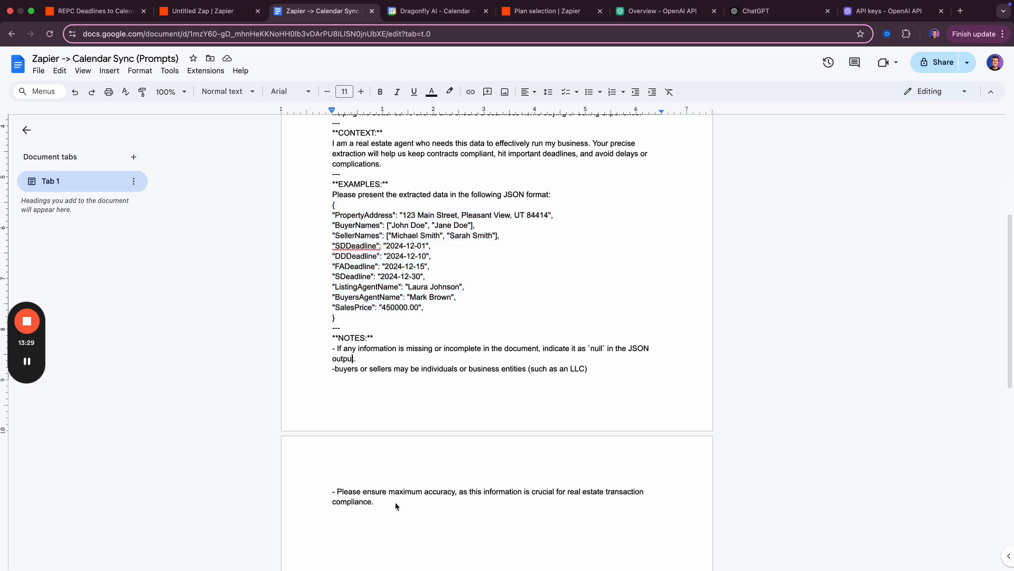
pyautogui.scroll(1, 378, 481)
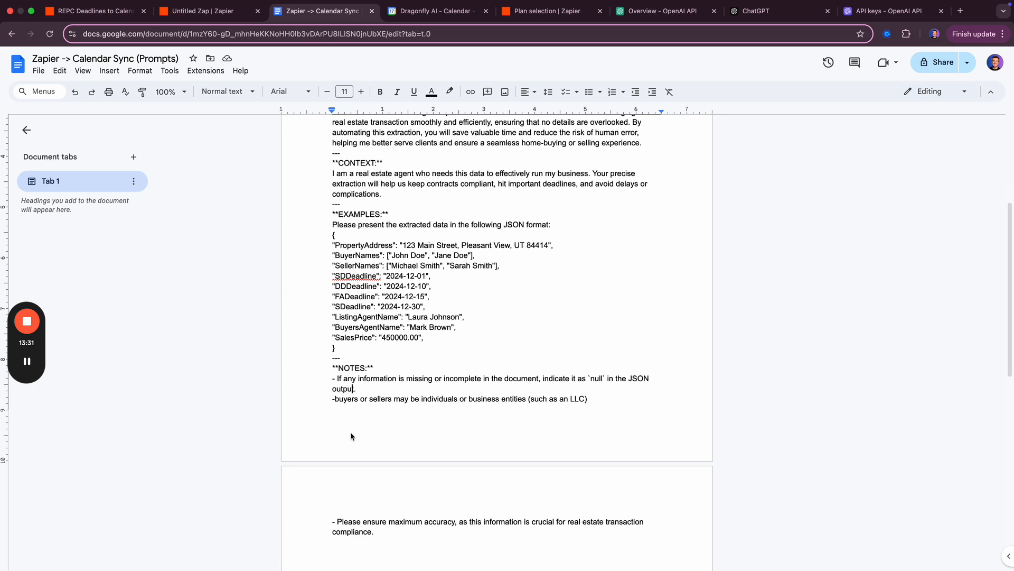
pyautogui.scroll(1, 352, 434)
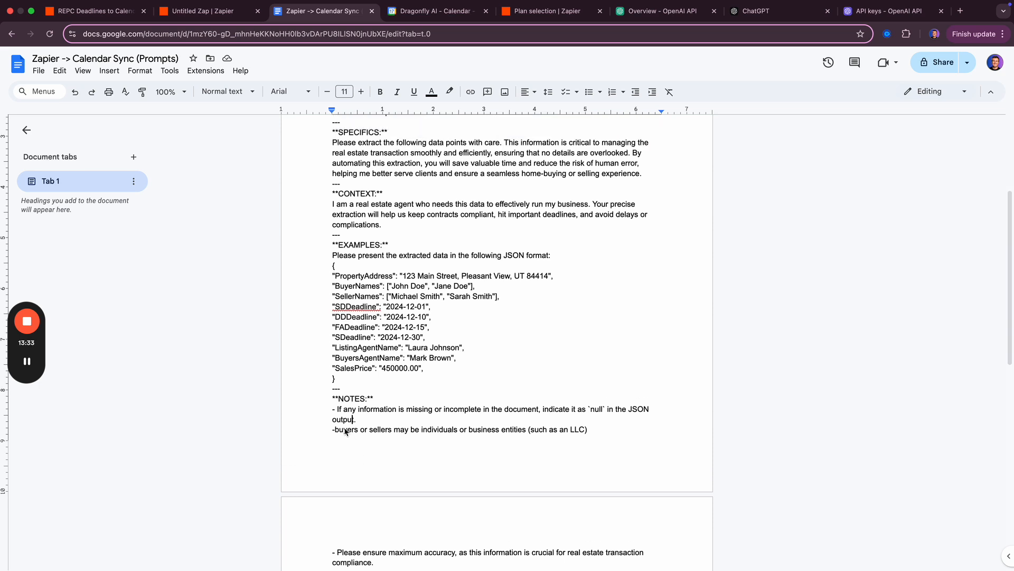
pyautogui.scroll(5, 364, 370)
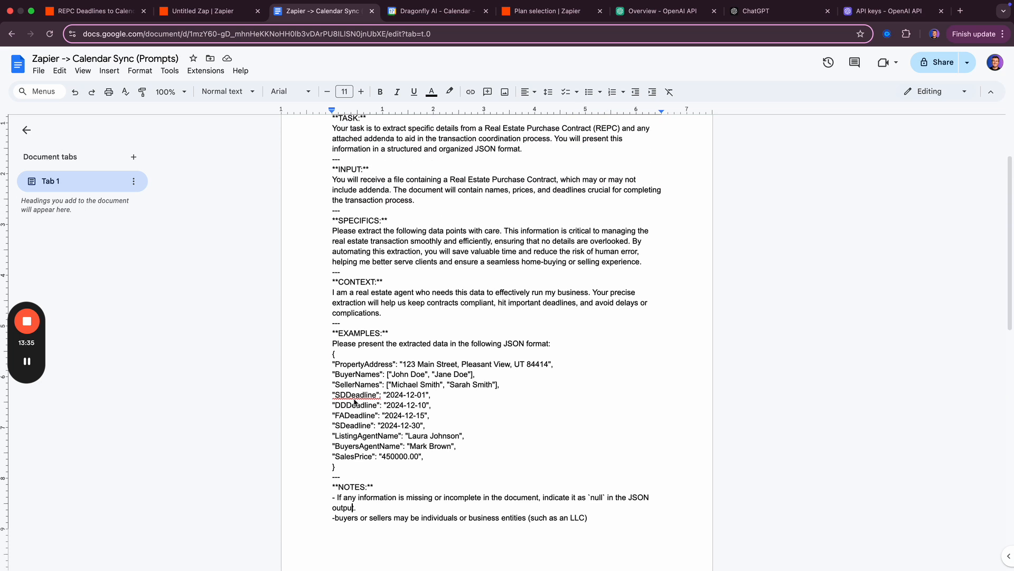
pyautogui.scroll(1, 398, 239)
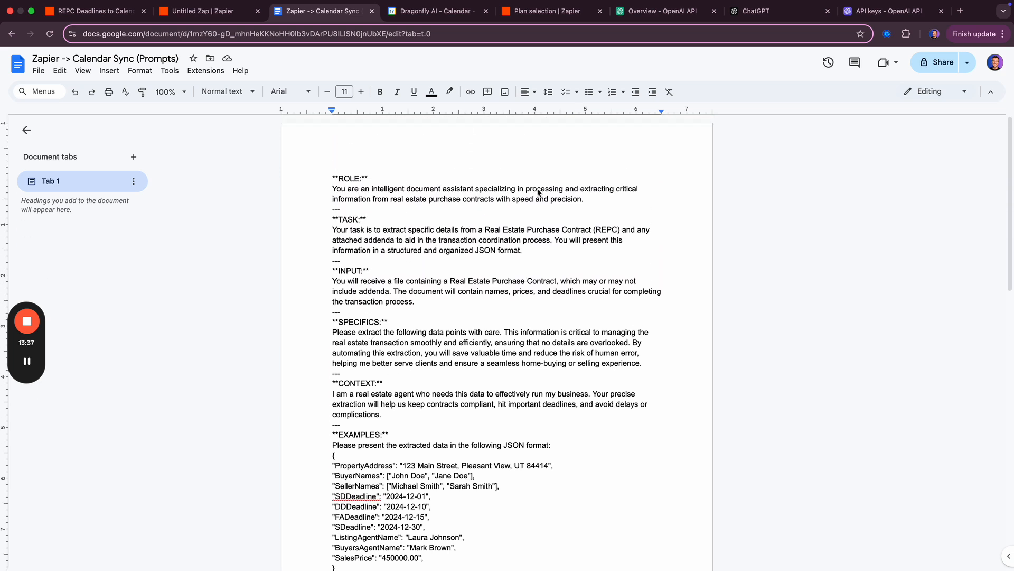
# - Reread the ROLE sentence of the edited prompt in Google Docs
pyautogui.moveTo(335, 192); pyautogui.dragTo(591, 198)
pyautogui.click(478, 193)
pyautogui.click(592, 199)
# - Reread the CONTEXT paragraph, then return to the Untitled Zap's ChatGPT vision step
pyautogui.moveTo(383, 416); pyautogui.dragTo(334, 395)
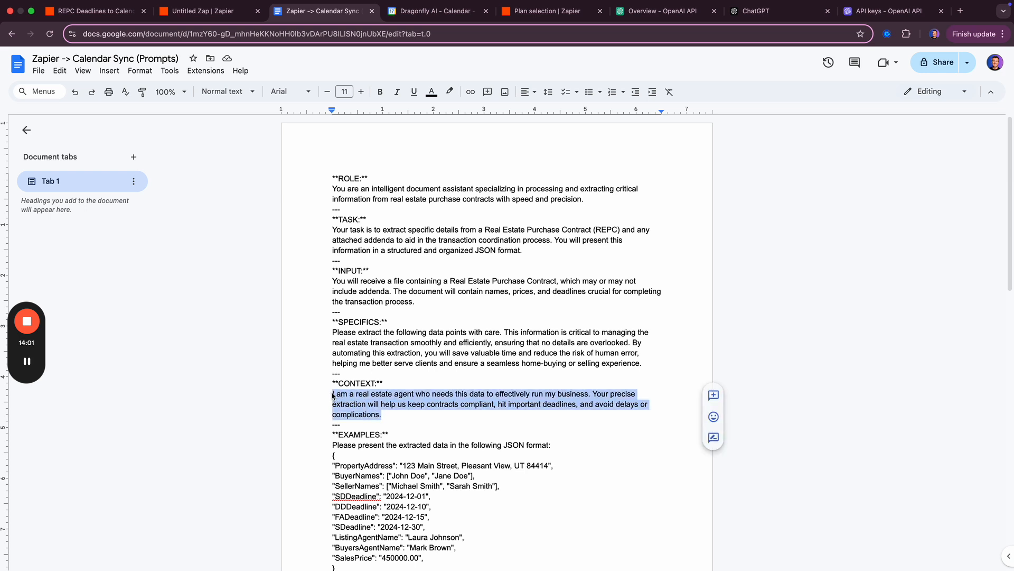
pyautogui.click(410, 411)
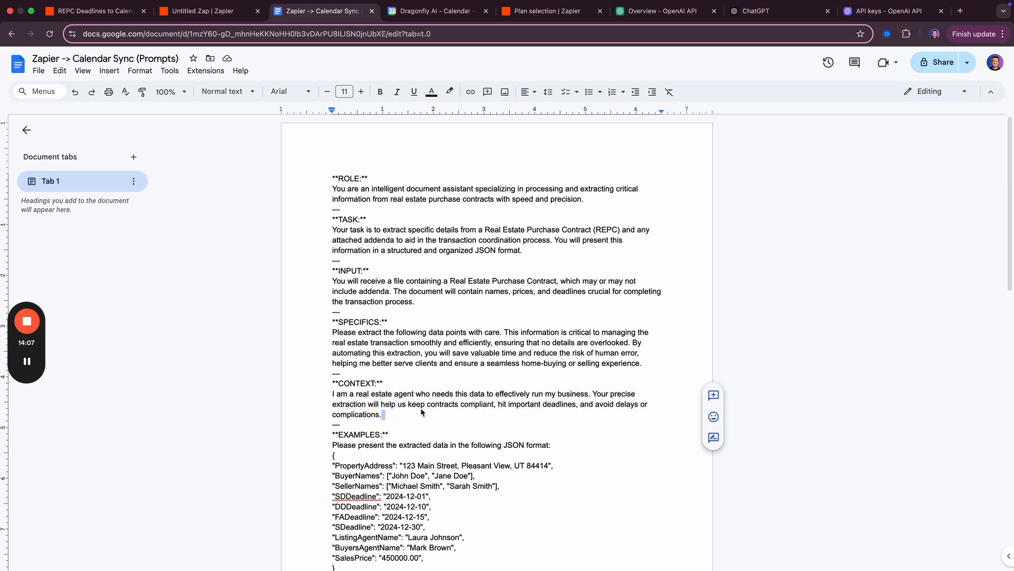
pyautogui.scroll(-2, 395, 408)
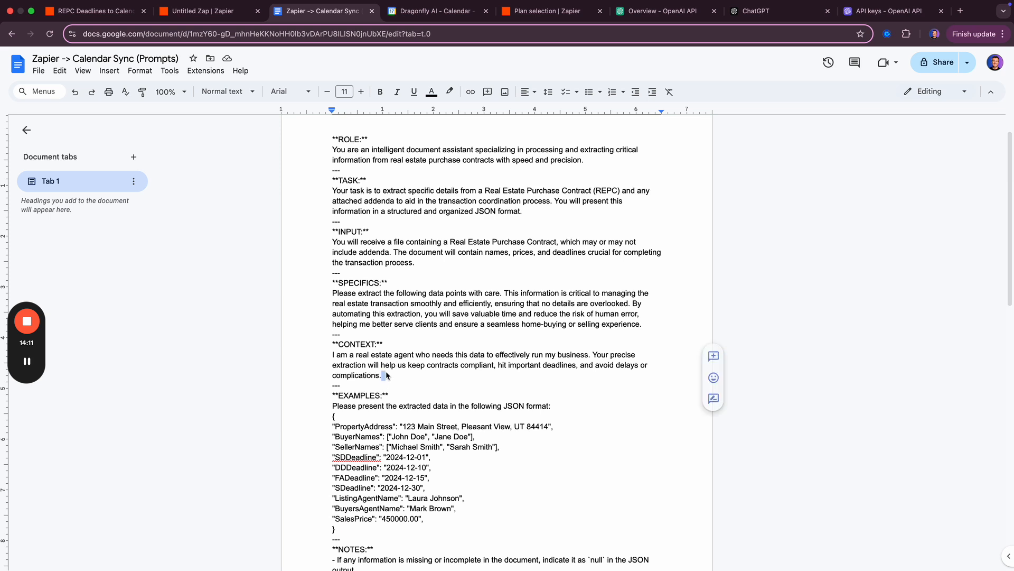
pyautogui.click(386, 376)
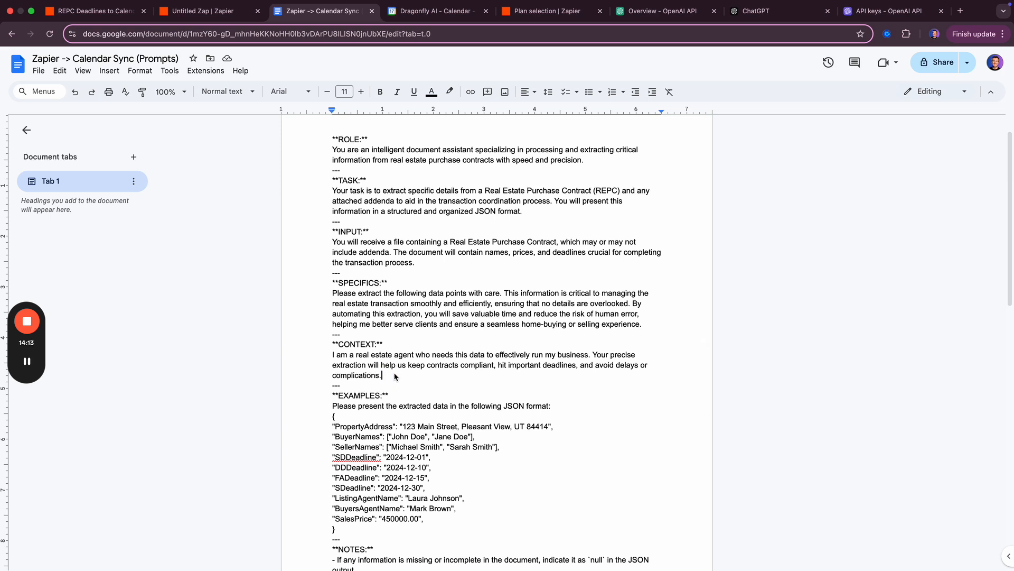
pyautogui.scroll(1, 369, 256)
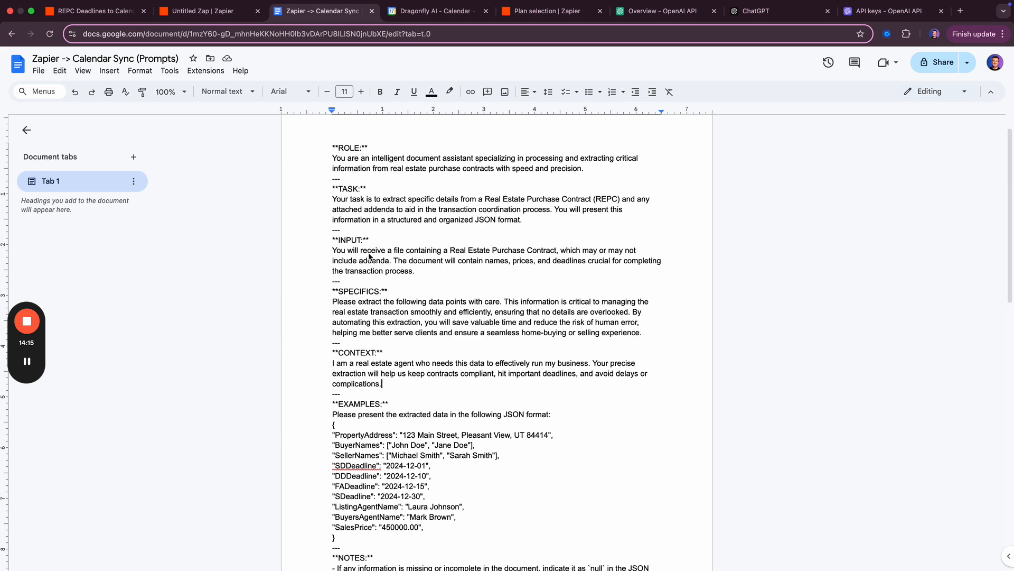
pyautogui.scroll(1, 370, 257)
pyautogui.scroll(-5, 370, 296)
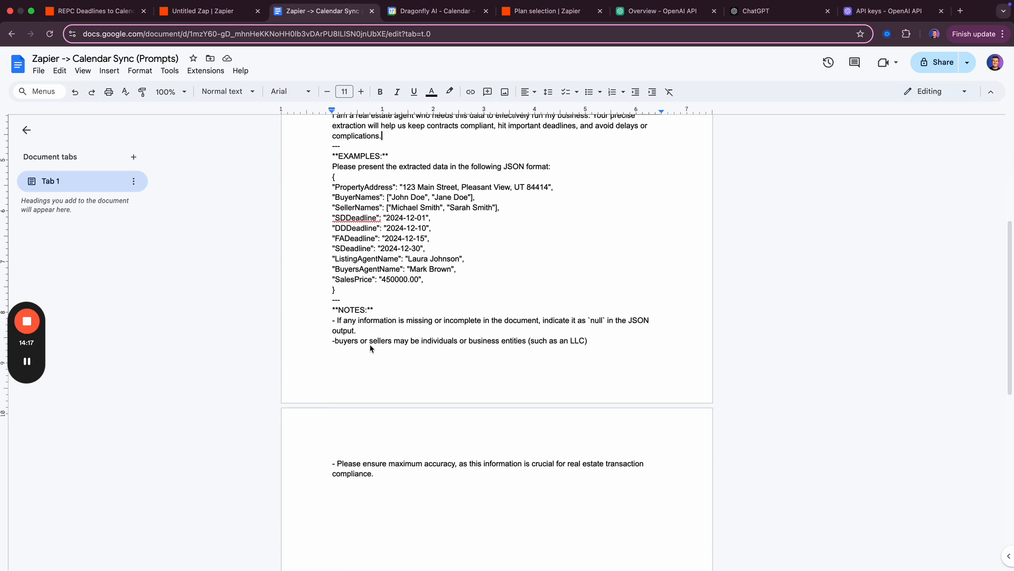
pyautogui.scroll(-2, 370, 348)
pyautogui.hotkey('ctrl', 'shift', 'Tab')
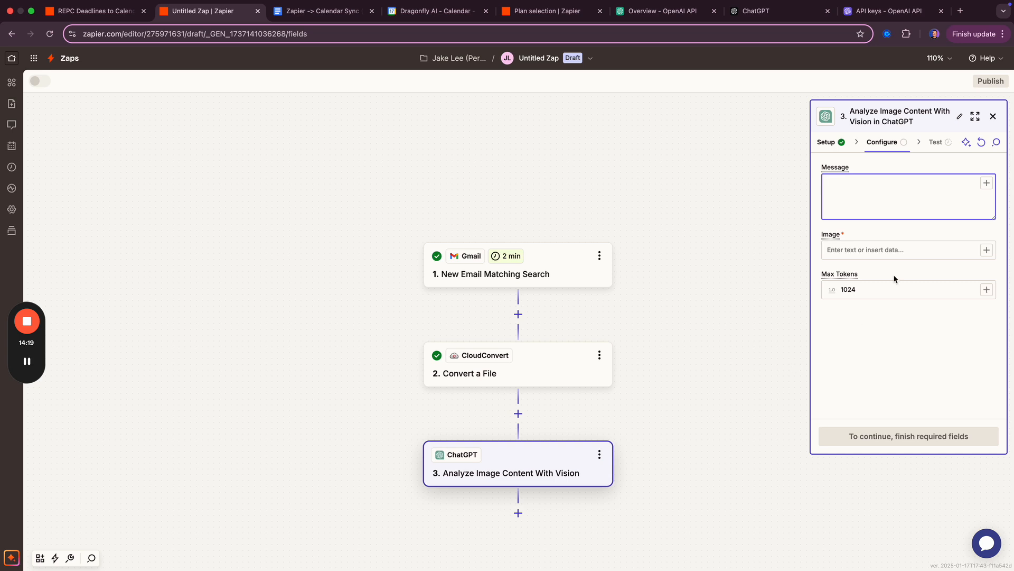
# - Paste the prompt into the ChatGPT vision step's Message field
pyautogui.press('super+v')
pyautogui.scroll(8, 866, 222)
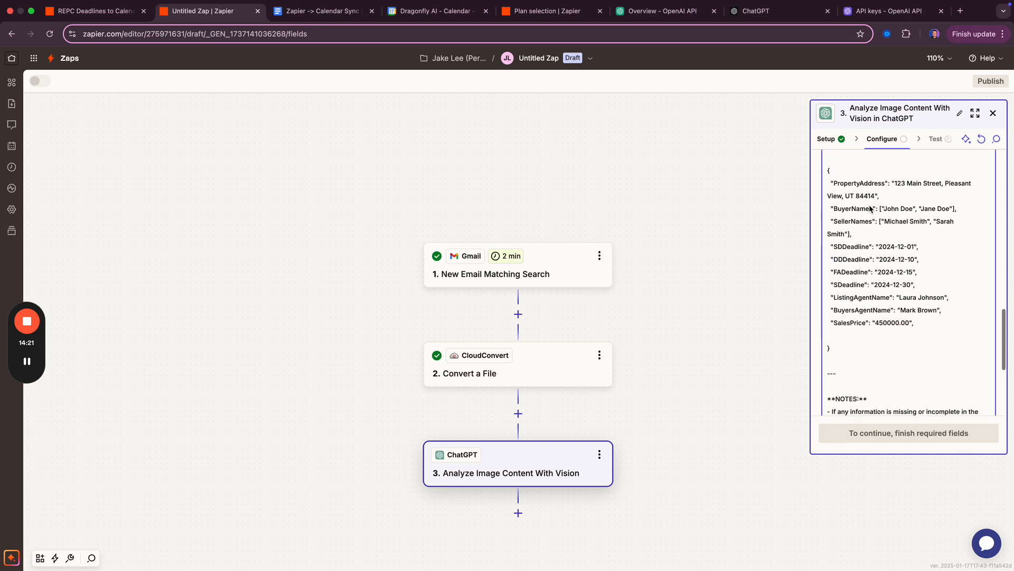
pyautogui.scroll(-10, 865, 233)
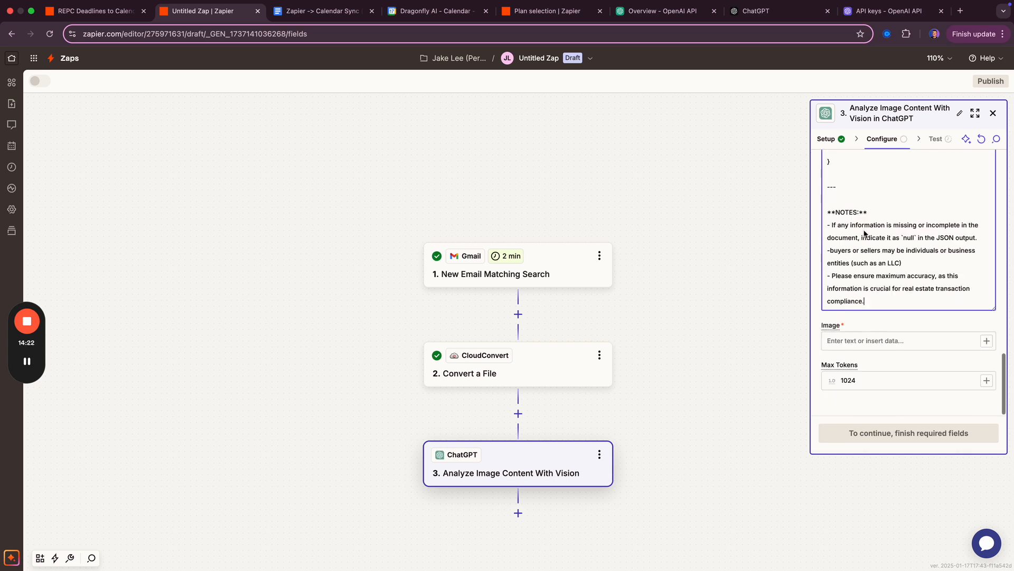
# - Map CloudConvert's '2. Tasks Result Files' into the Image field and run the step test
pyautogui.click(883, 341)
pyautogui.click(986, 341)
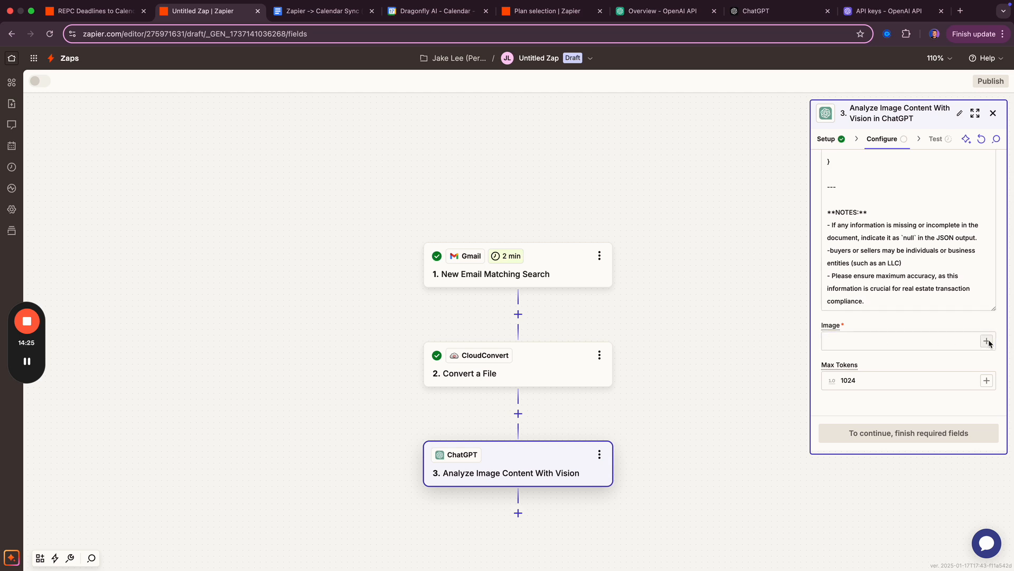
pyautogui.click(720, 450)
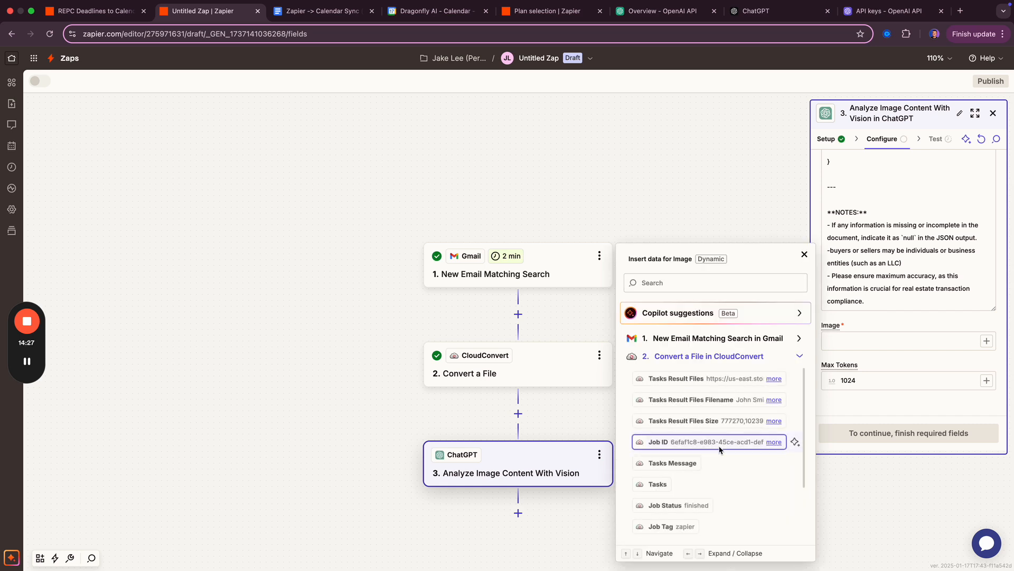
pyautogui.click(686, 379)
pyautogui.click(893, 411)
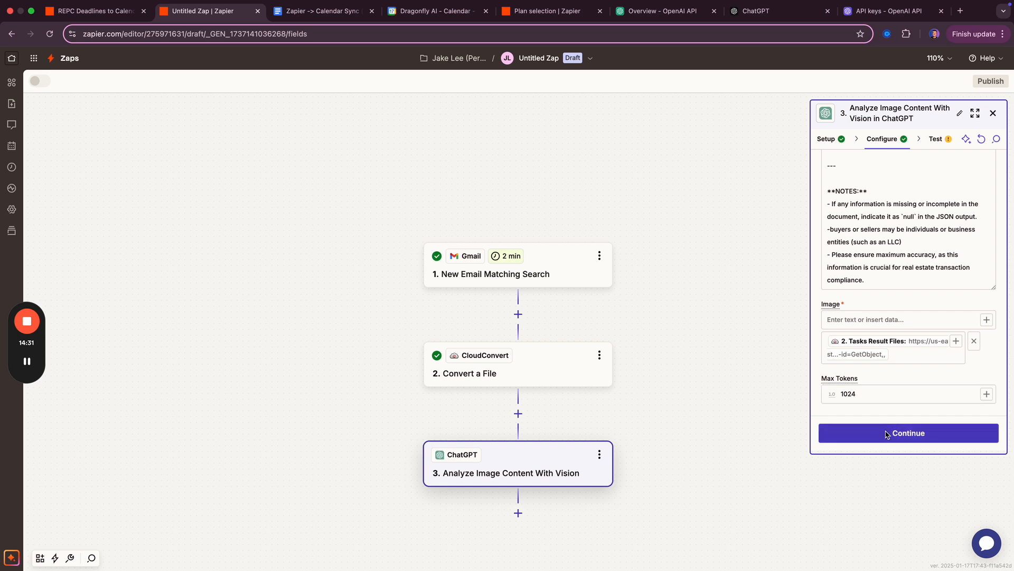
pyautogui.click(888, 434)
pyautogui.click(955, 433)
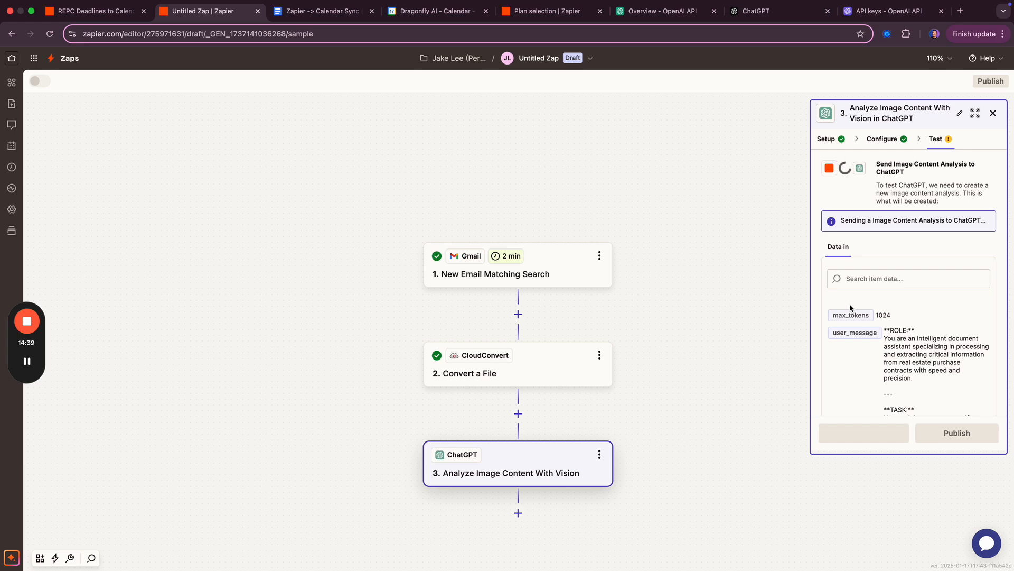
pyautogui.hotkey('ctrl', 'Tab')
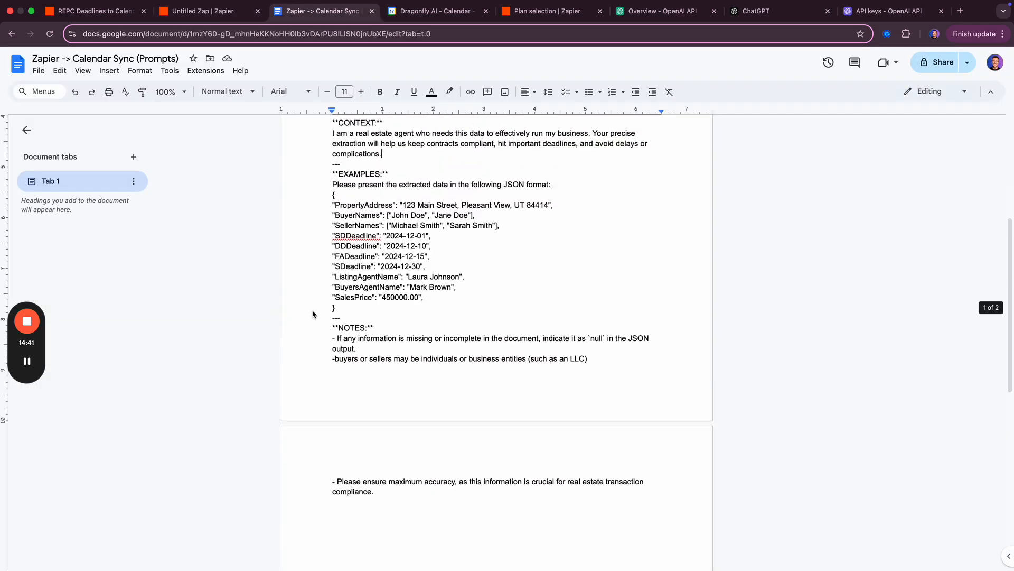
pyautogui.scroll(1, 312, 314)
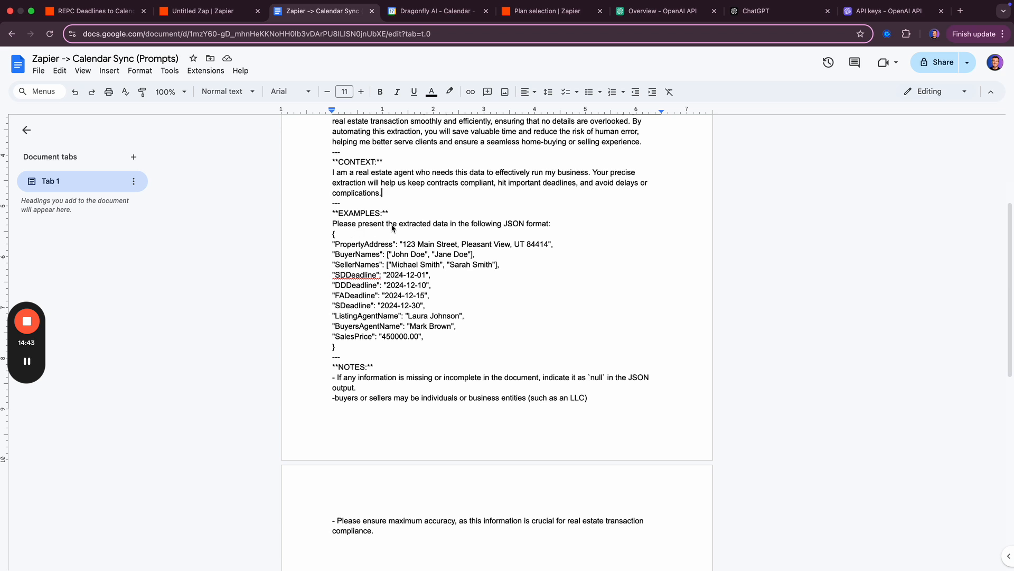
pyautogui.moveTo(347, 348); pyautogui.dragTo(331, 237)
pyautogui.doubleClick(518, 224)
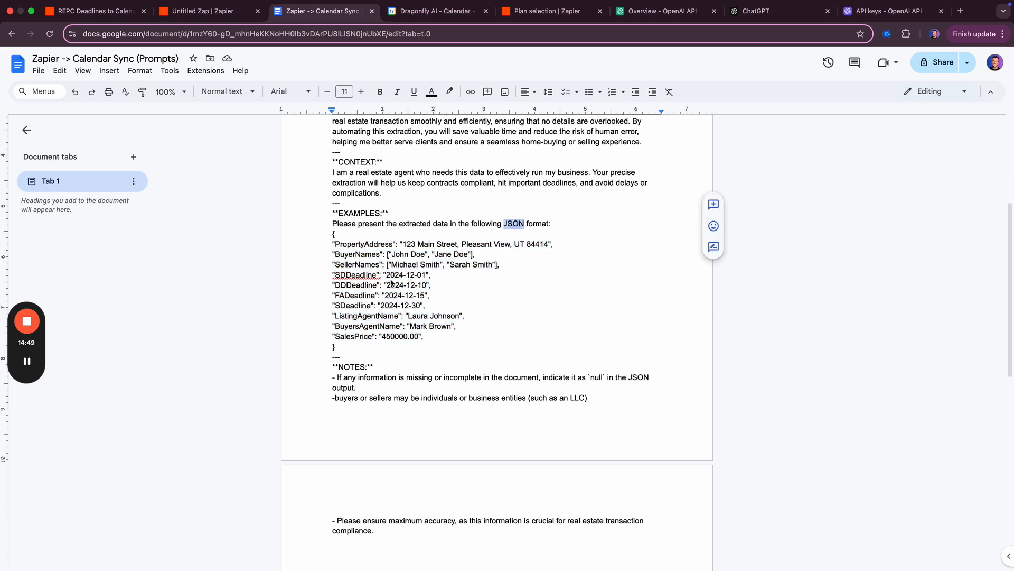
pyautogui.doubleClick(341, 236)
pyautogui.click(341, 237)
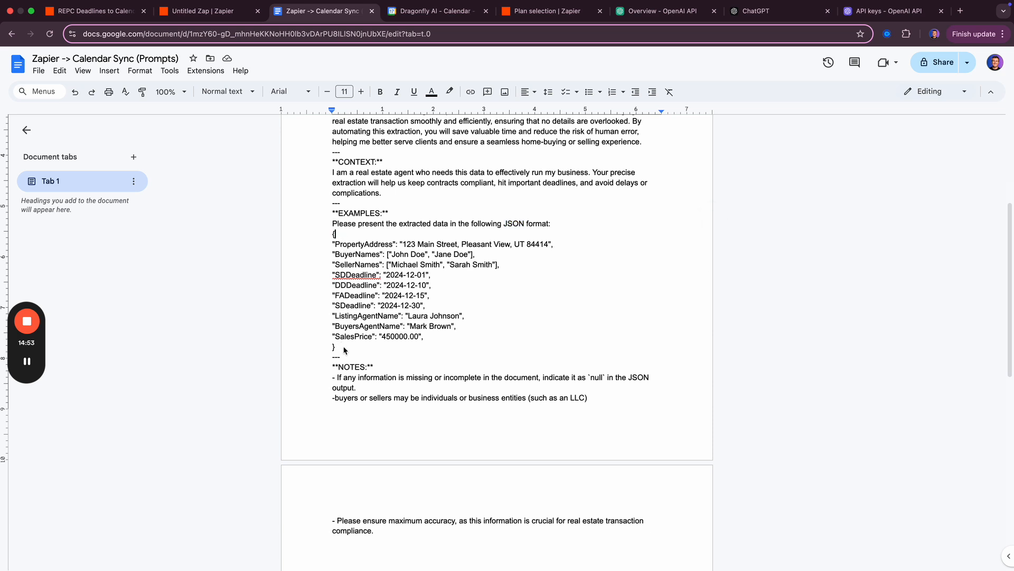
pyautogui.moveTo(343, 351); pyautogui.dragTo(329, 238)
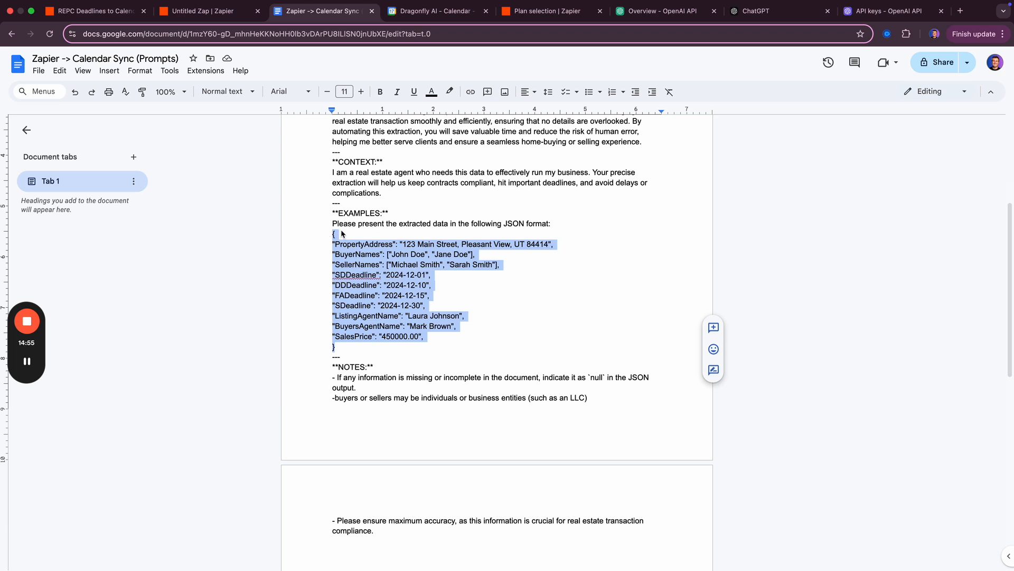
pyautogui.click(341, 236)
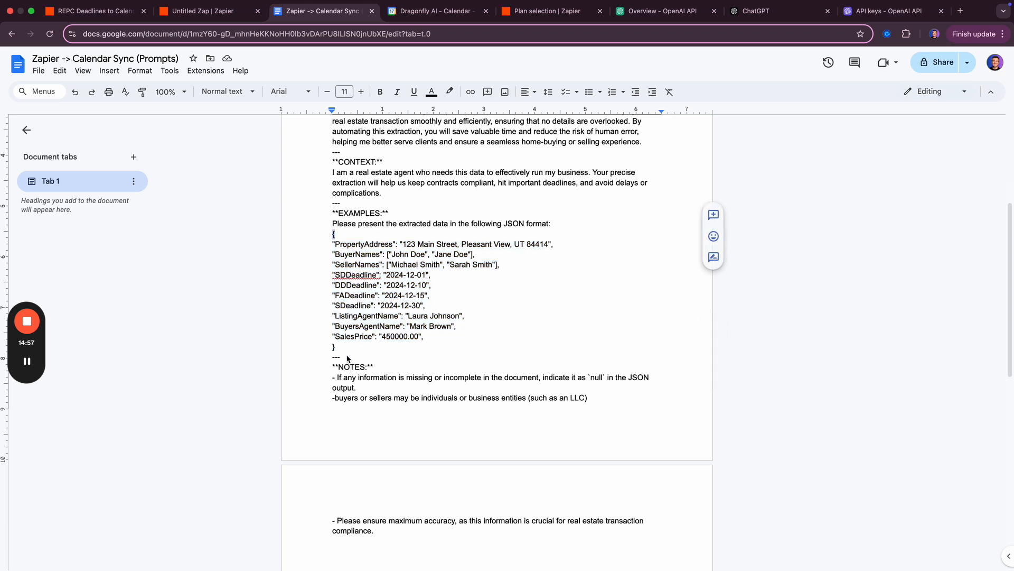
pyautogui.moveTo(345, 351); pyautogui.dragTo(303, 348)
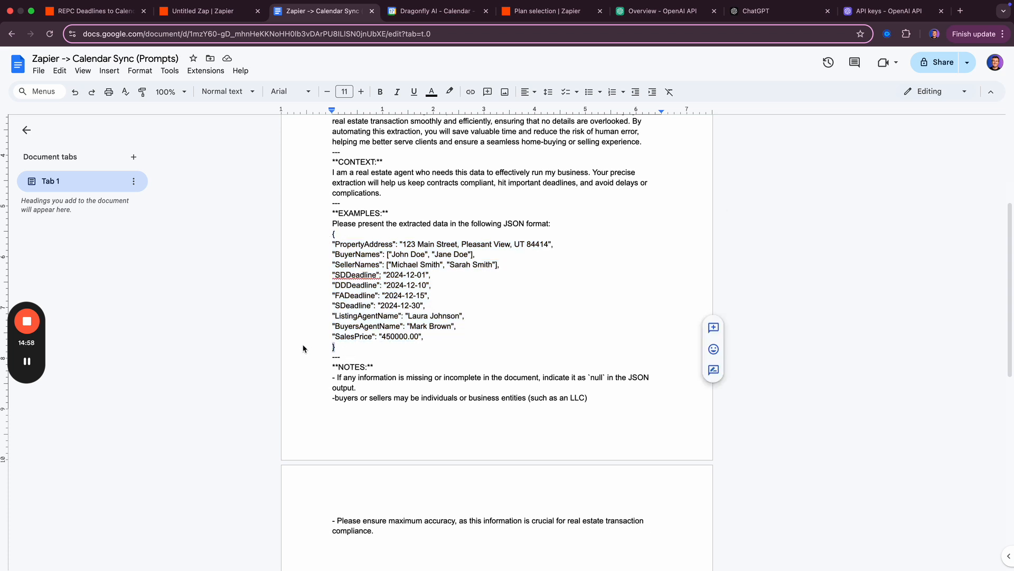
pyautogui.doubleClick(356, 246)
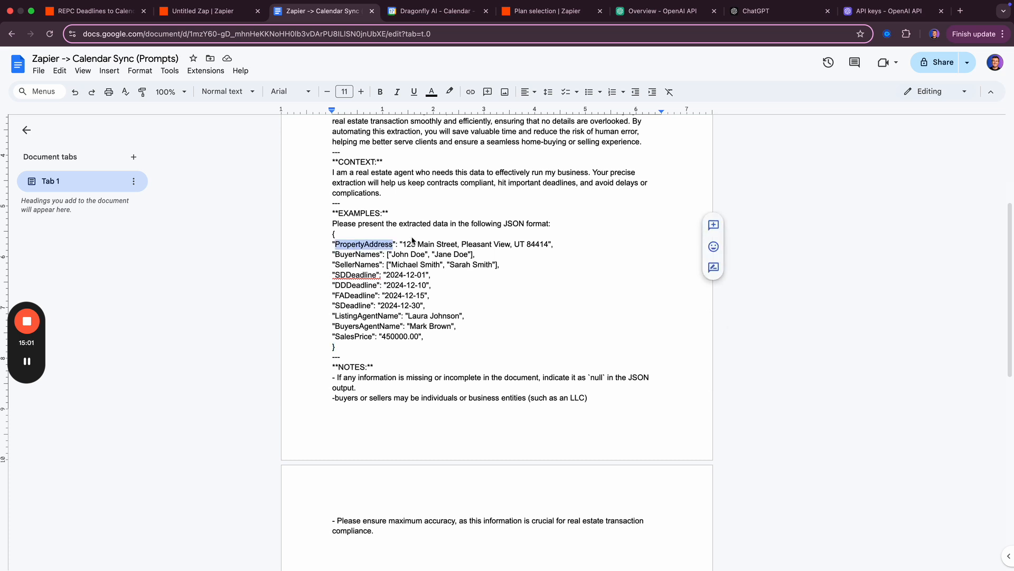
pyautogui.click(376, 246)
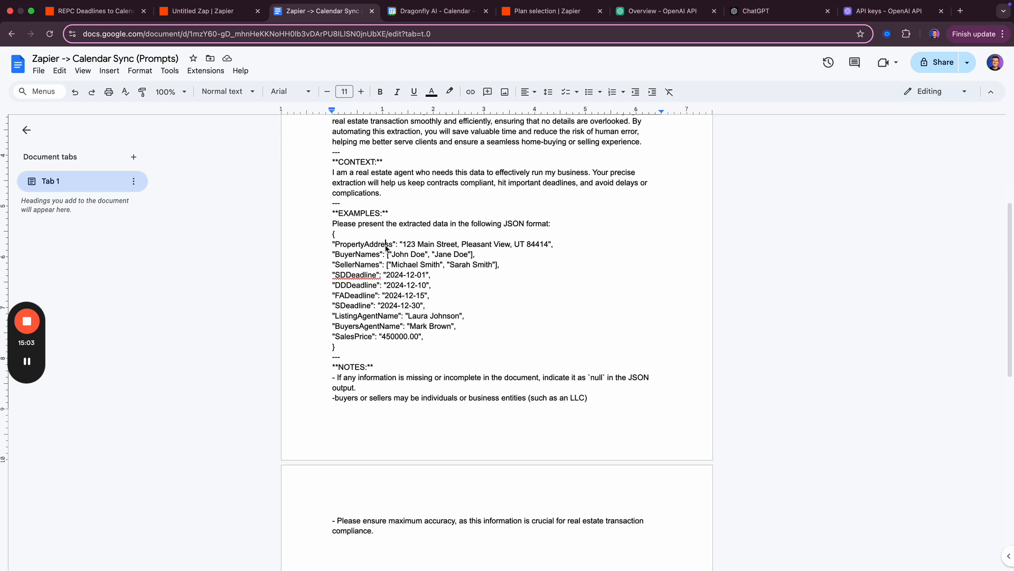
pyautogui.doubleClick(370, 247)
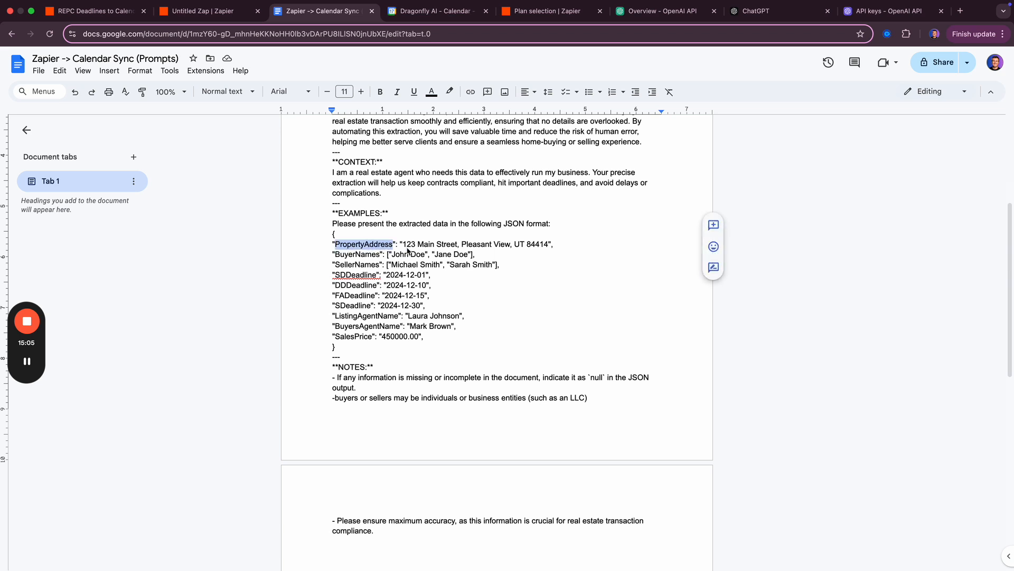
pyautogui.moveTo(404, 246); pyautogui.dragTo(549, 246)
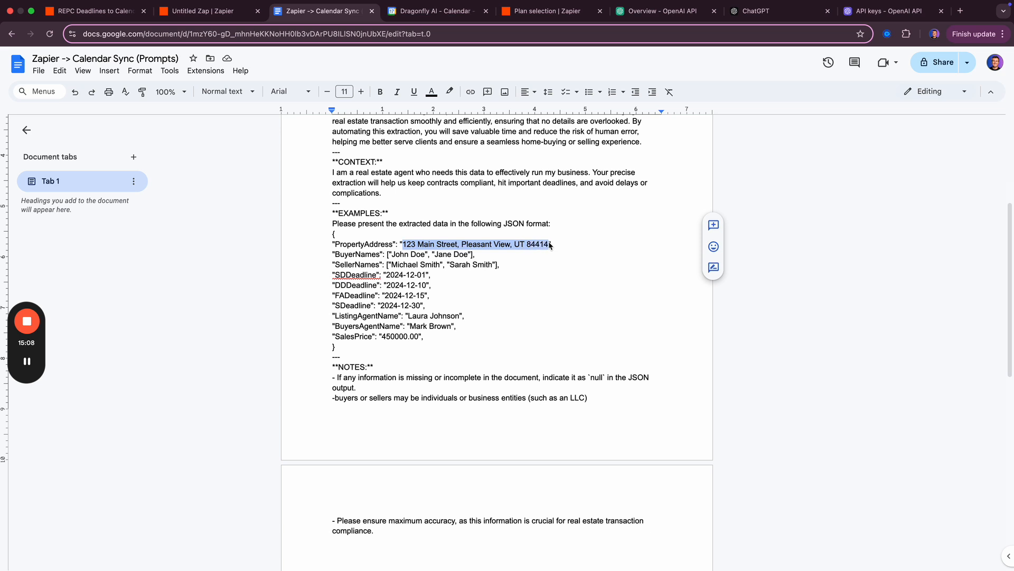
pyautogui.doubleClick(350, 247)
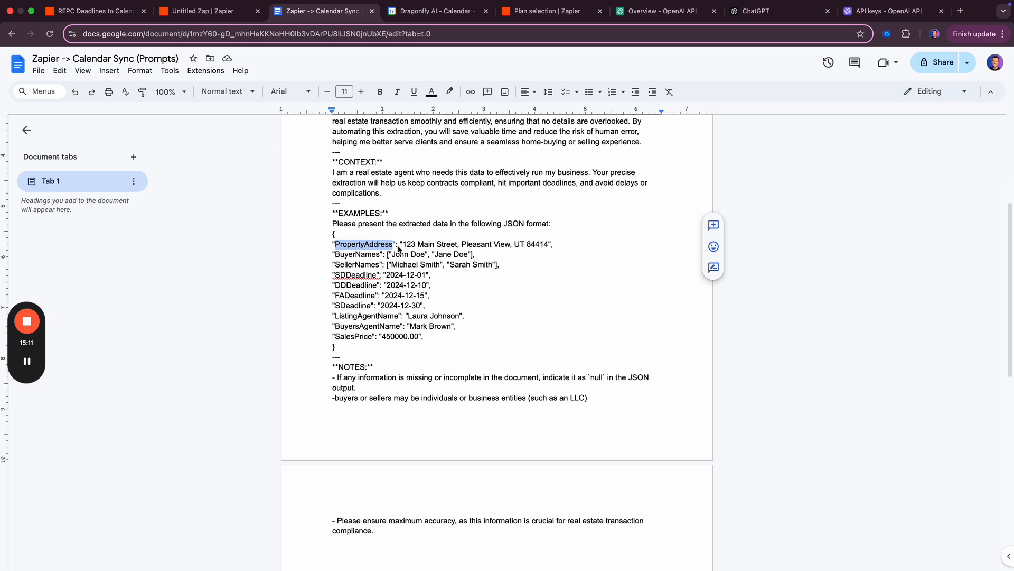
pyautogui.moveTo(397, 246); pyautogui.dragTo(390, 246)
pyautogui.doubleClick(407, 247)
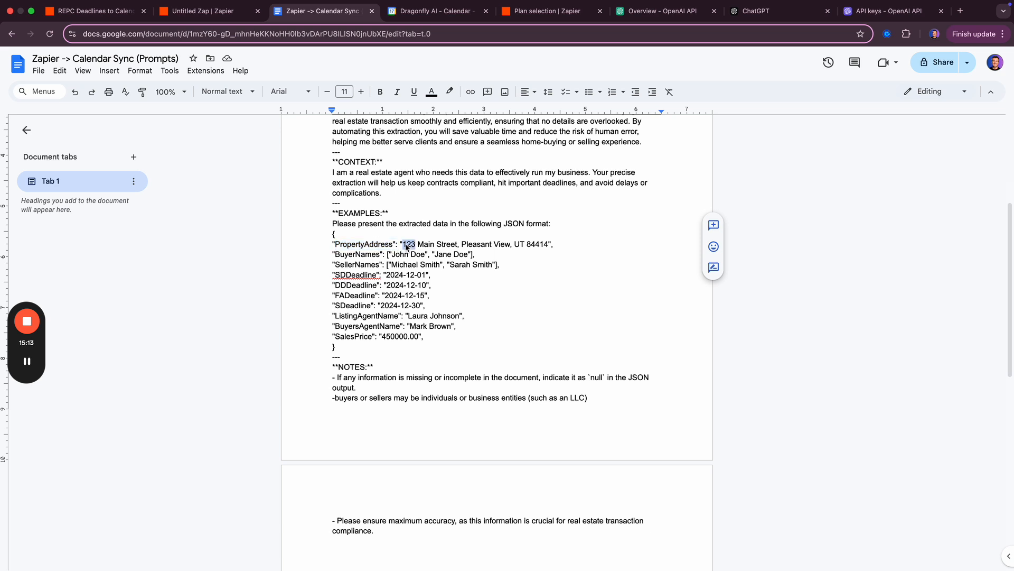
pyautogui.doubleClick(349, 255)
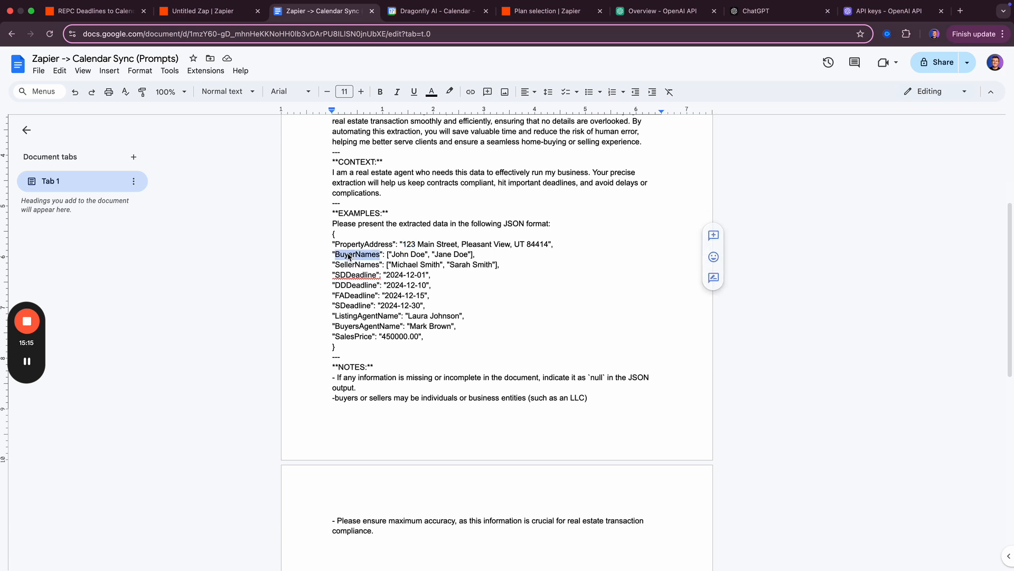
pyautogui.moveTo(392, 255); pyautogui.dragTo(467, 258)
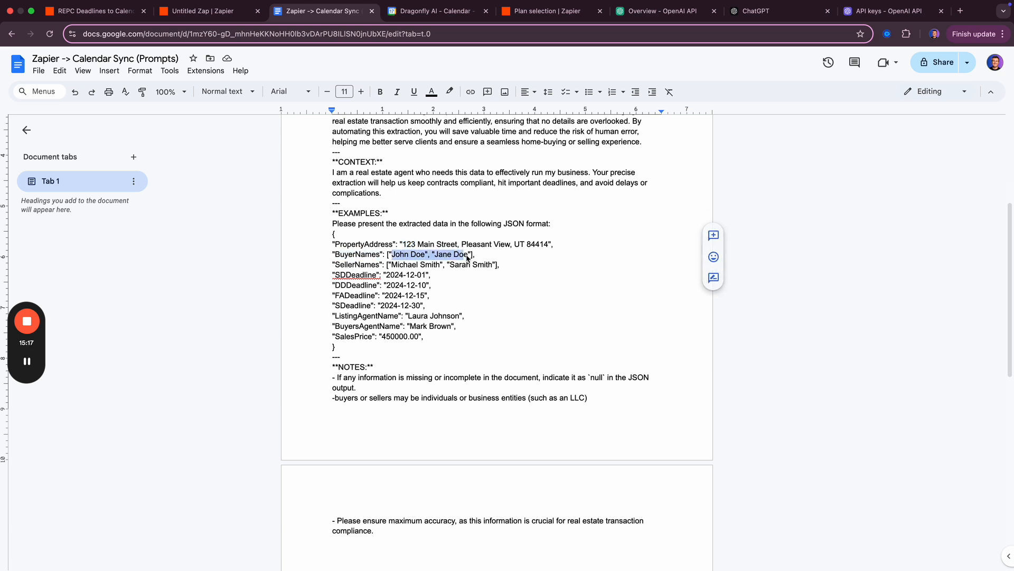
pyautogui.click(459, 286)
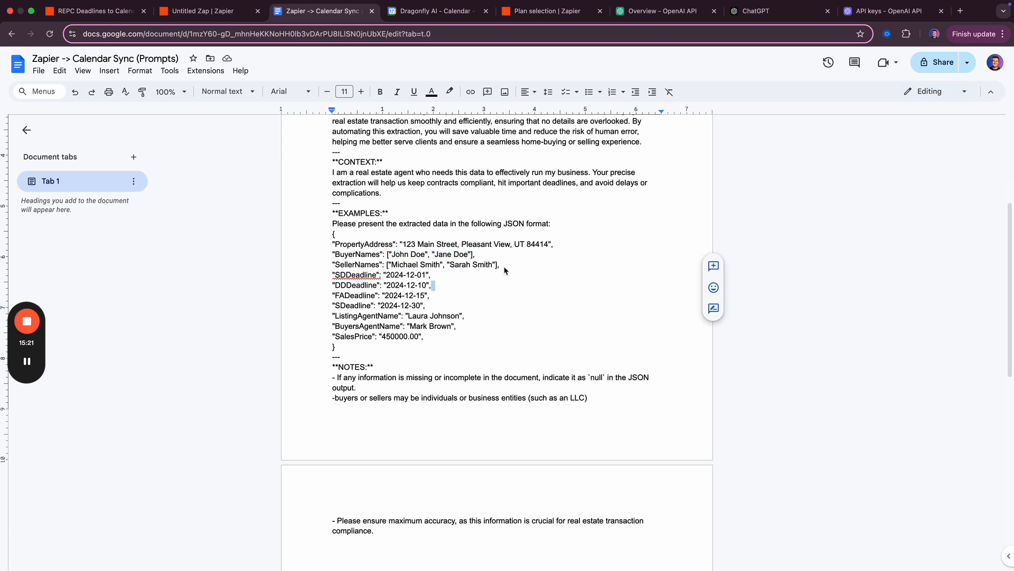
pyautogui.hotkey('ctrl', 'shift', 'Tab')
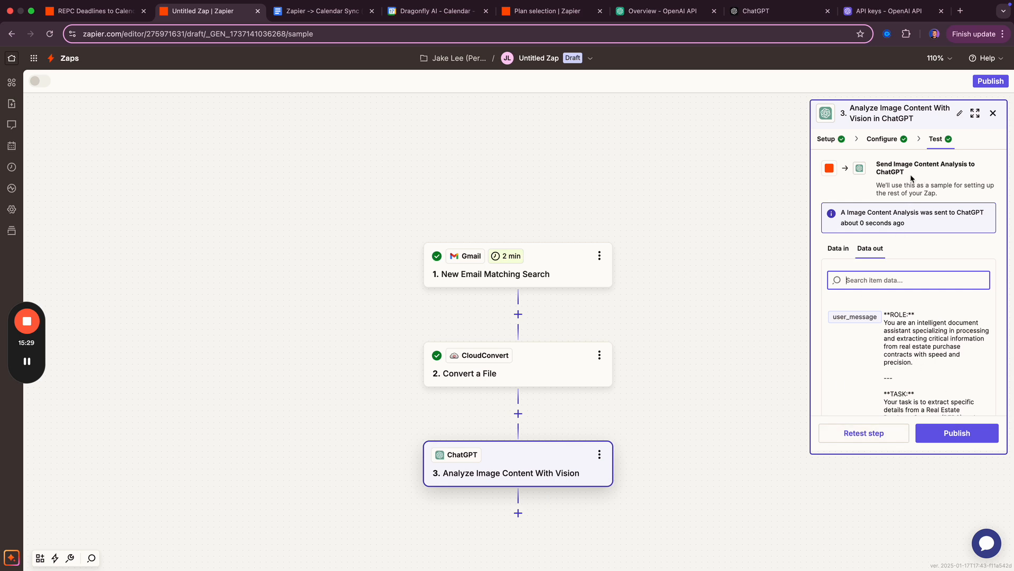
# - Check the vision step's extracted contract JSON and add a new step 4 after it
pyautogui.moveTo(694, 446); pyautogui.dragTo(677, 387)
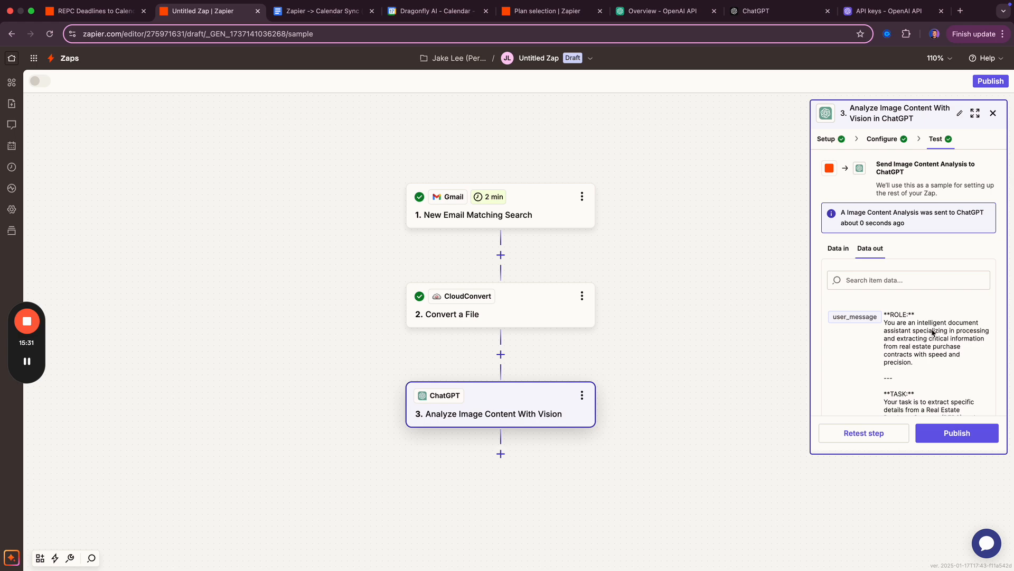
pyautogui.scroll(-15, 883, 337)
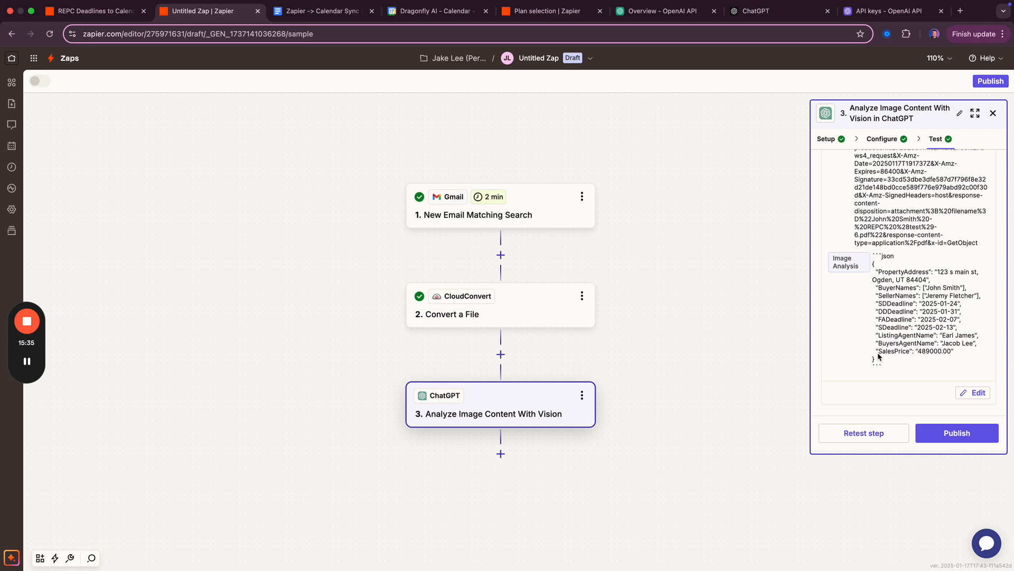
pyautogui.click(500, 454)
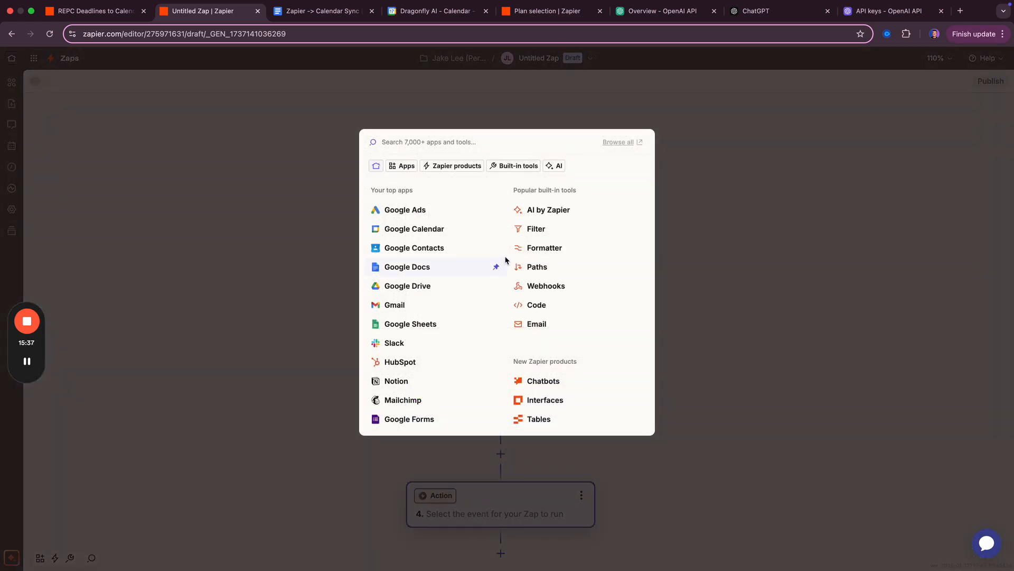
# - Make step 4 a Code by Zapier Run Python action with Input Data key json-input
pyautogui.click(539, 305)
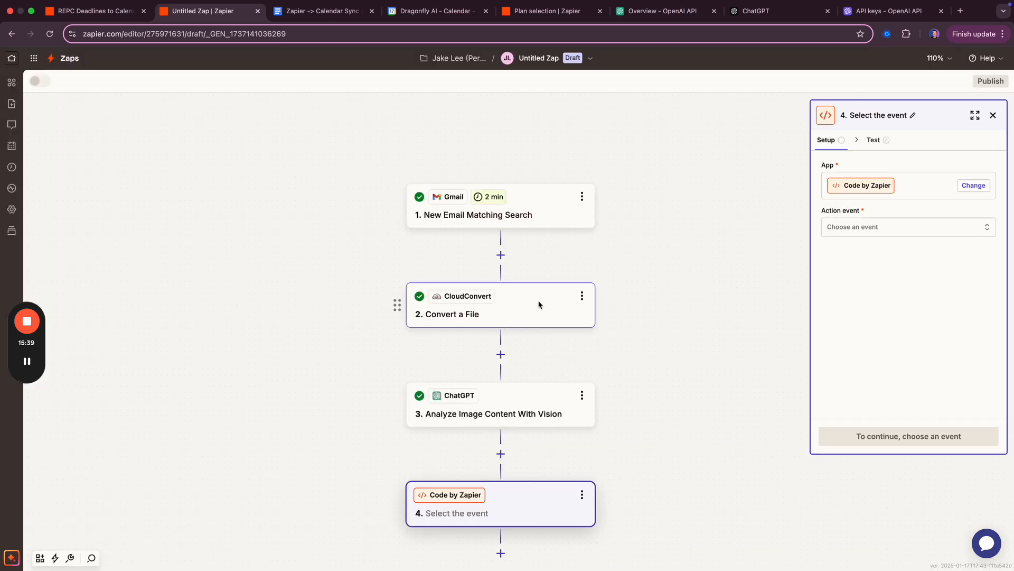
pyautogui.click(892, 230)
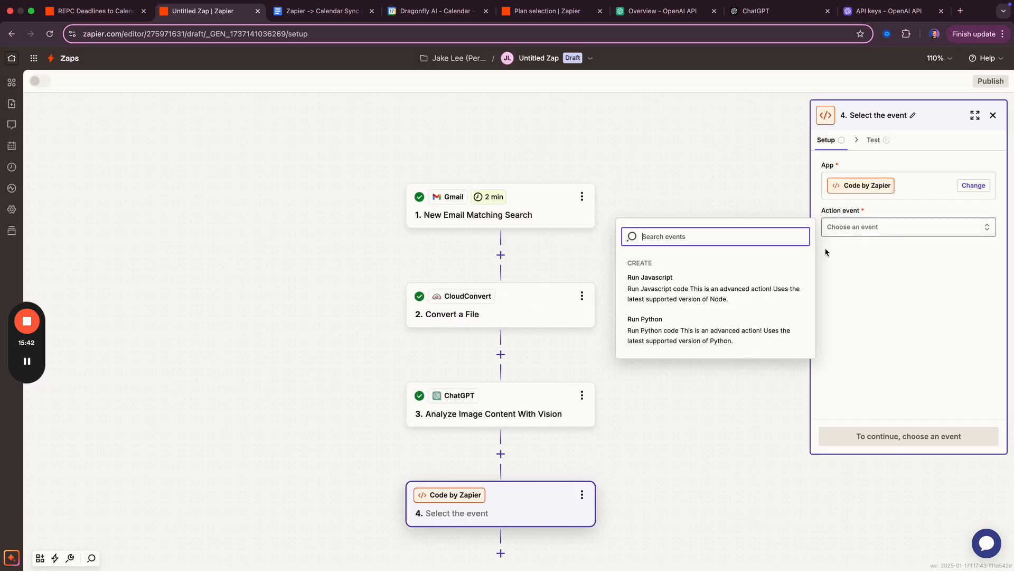
pyautogui.click(686, 330)
pyautogui.click(856, 444)
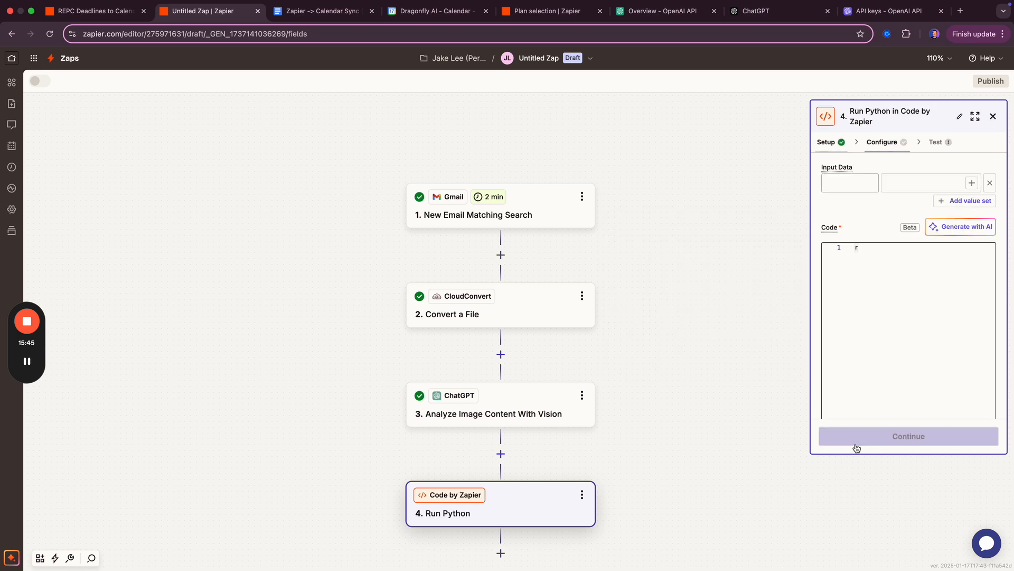
pyautogui.click(845, 187)
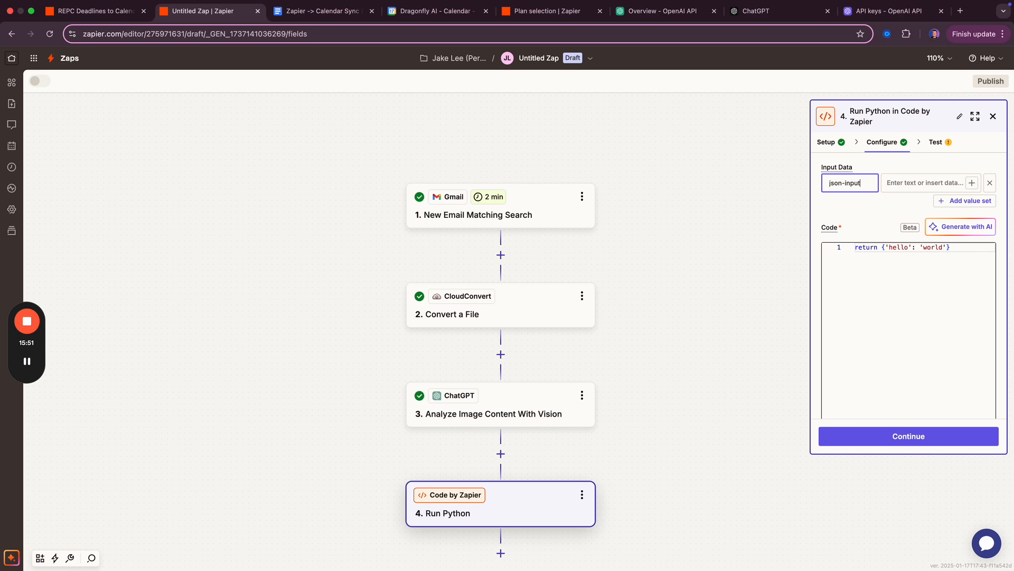
pyautogui.hotkey('ctrl', 'shift', 'Tab')
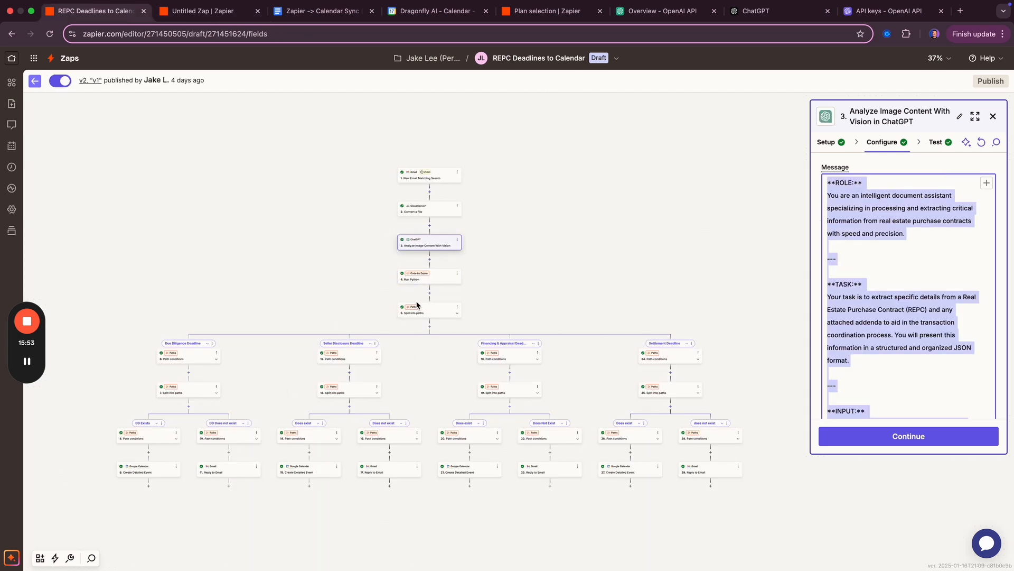
# - Open the finished REPC Zap's Run Python step and select all its code
pyautogui.click(441, 277)
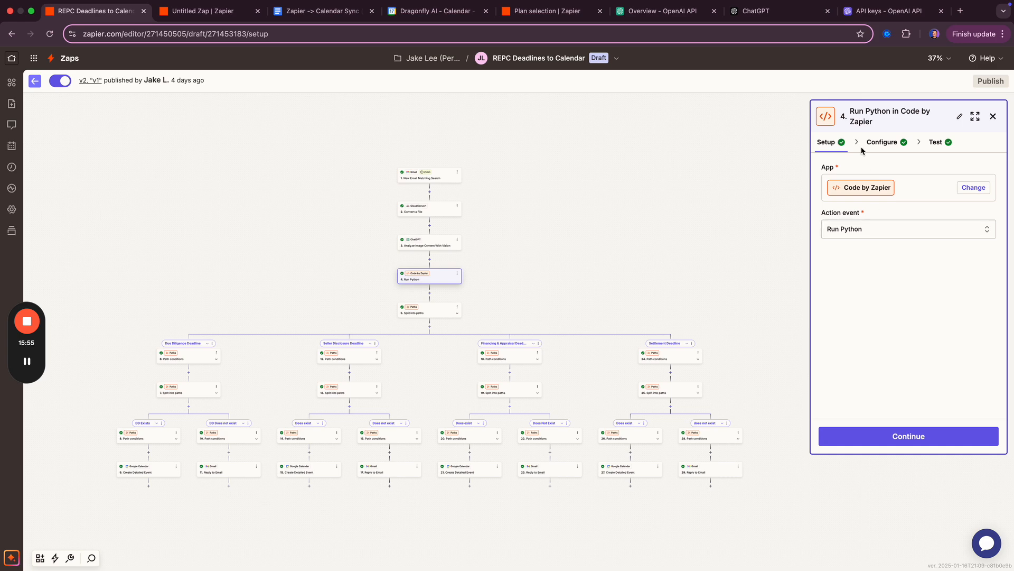
pyautogui.click(882, 141)
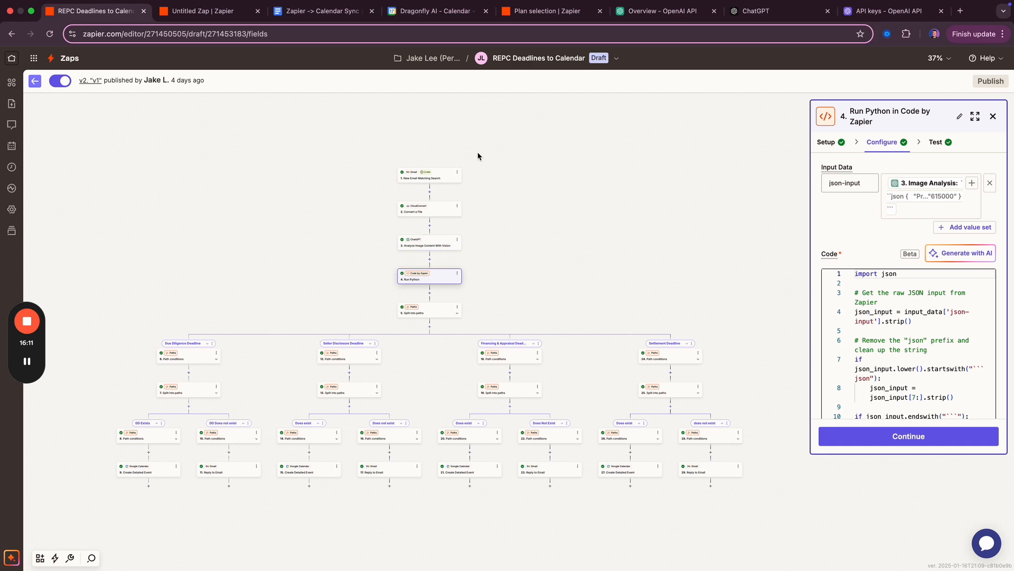
pyautogui.click(926, 296)
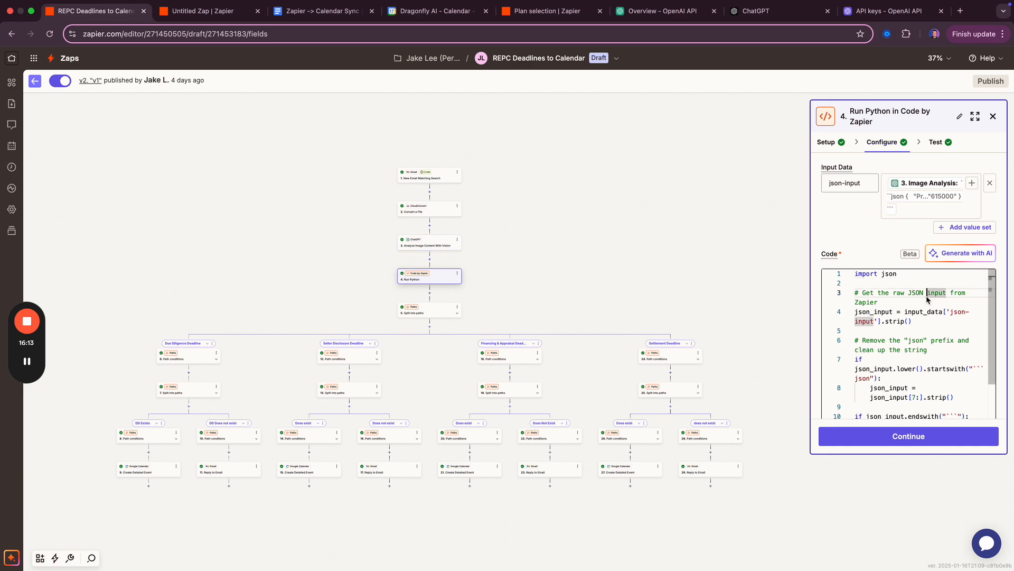
pyautogui.press('super+a')
pyautogui.press('super+c')
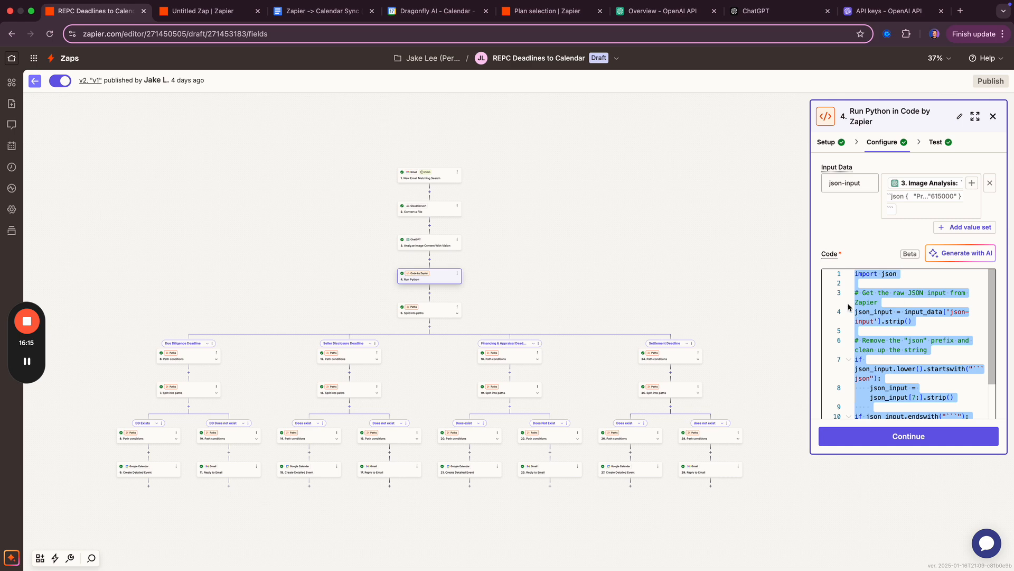
# - Paste that Python code on a new line at the end of the prompts document
pyautogui.hotkey('ctrl', 'Tab')
pyautogui.hotkey('ctrl', 'Tab')
pyautogui.press('super+Down')
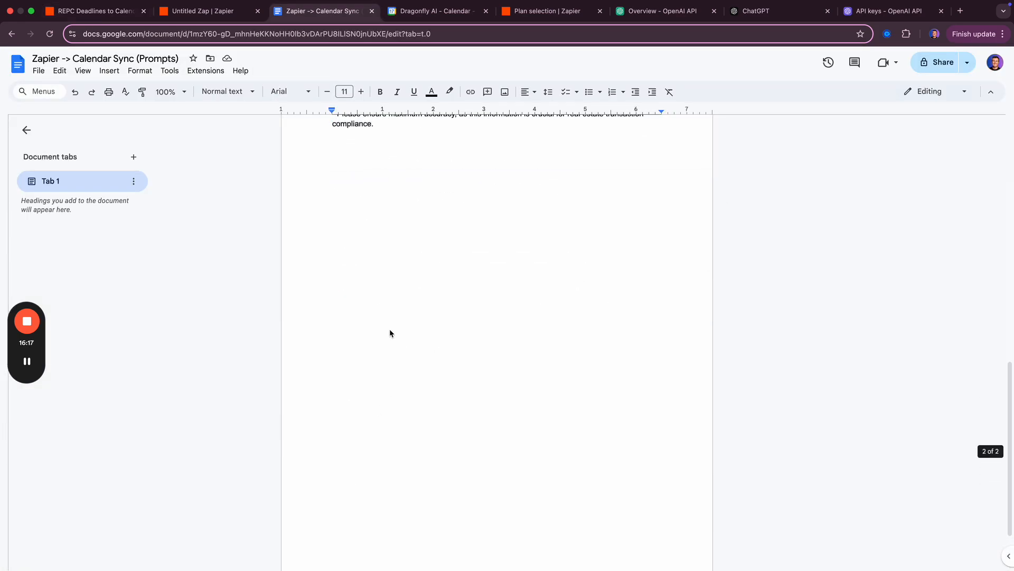
pyautogui.press('Return')
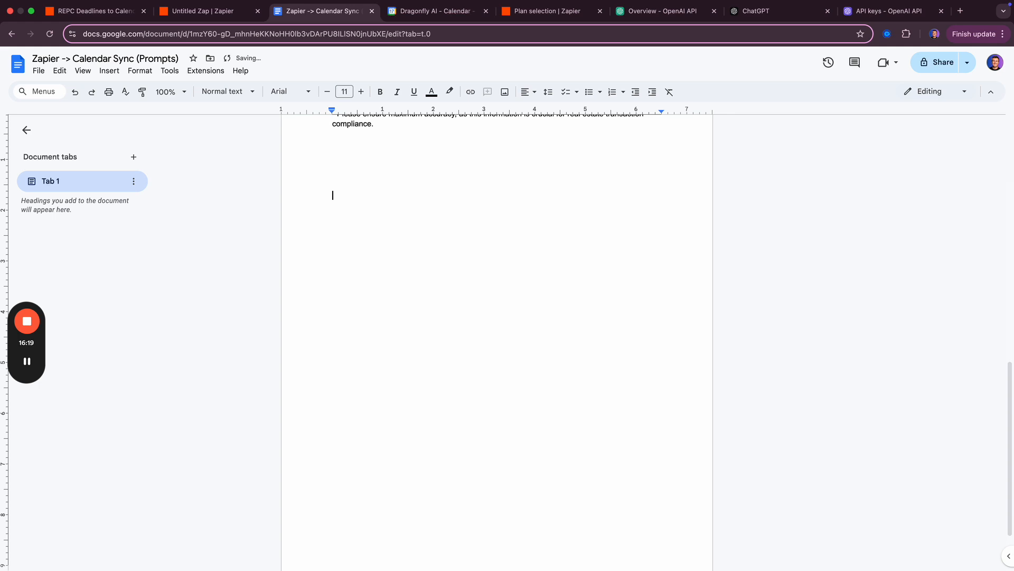
pyautogui.press('super+v')
pyautogui.scroll(5, 403, 299)
pyautogui.hotkey('ctrl', 'shift', 'Tab')
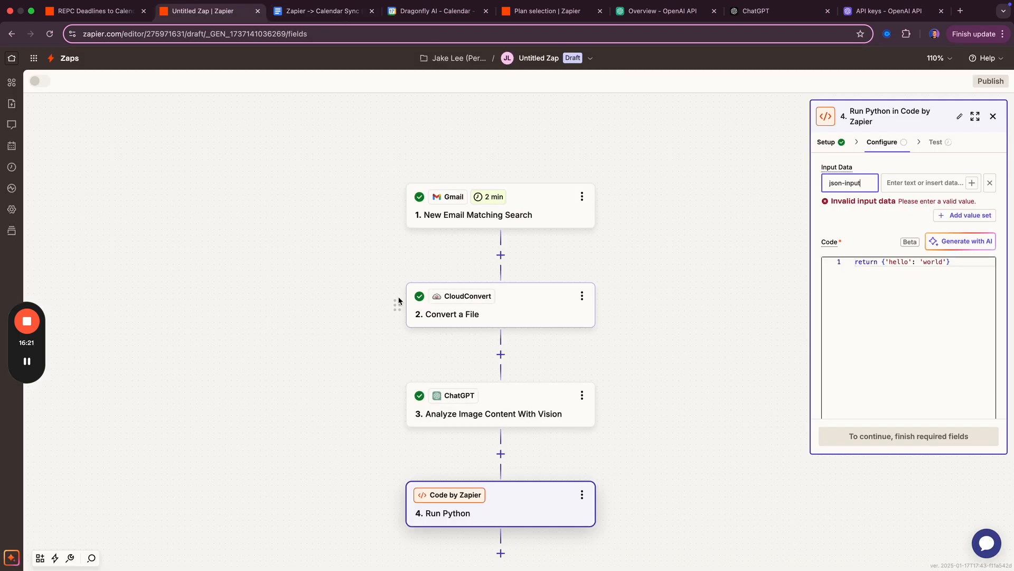
# - Replace the Run Python sample code with the JSON-parsing Python script
pyautogui.click(882, 289)
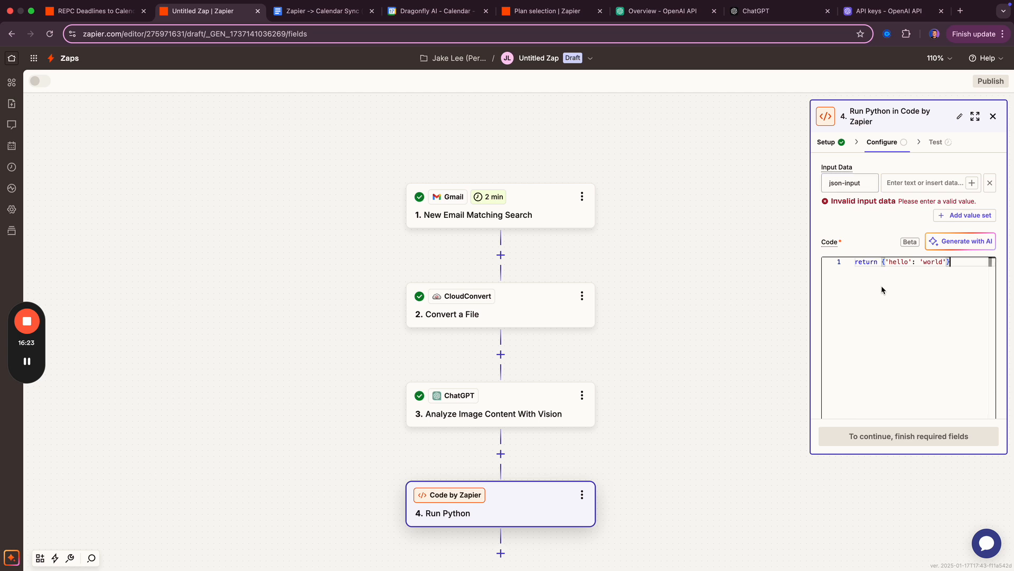
pyautogui.press('super+a')
pyautogui.press('super+v')
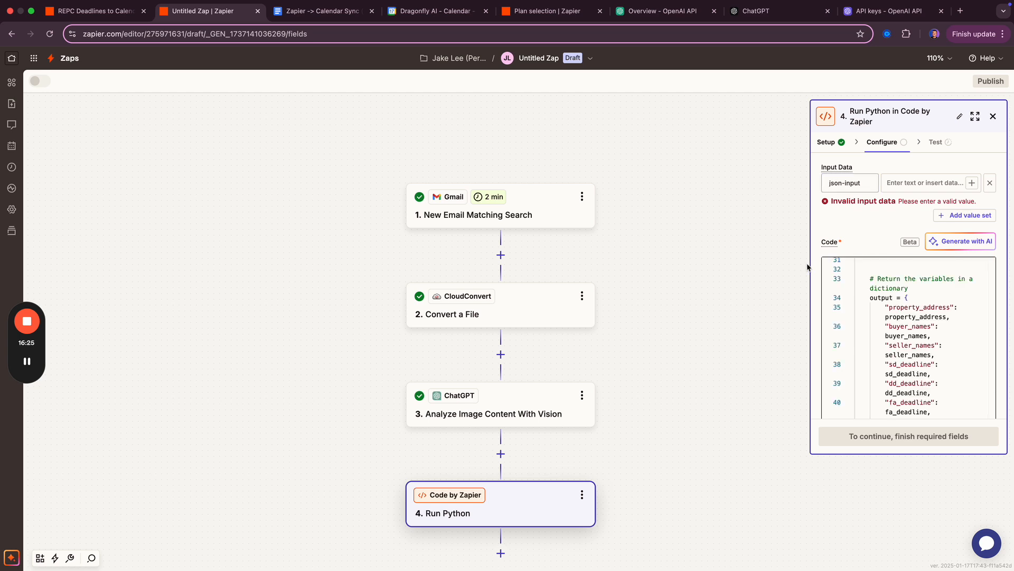
pyautogui.scroll(10, 897, 325)
# - Map json-input to step 3's Image Analysis output and test the code step
pyautogui.click(917, 185)
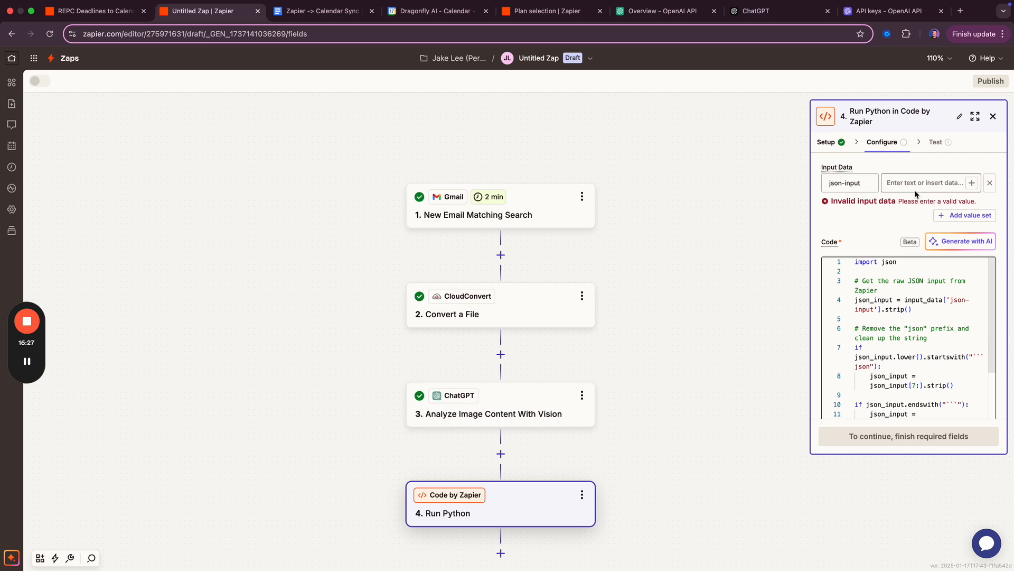
pyautogui.click(972, 183)
pyautogui.click(719, 306)
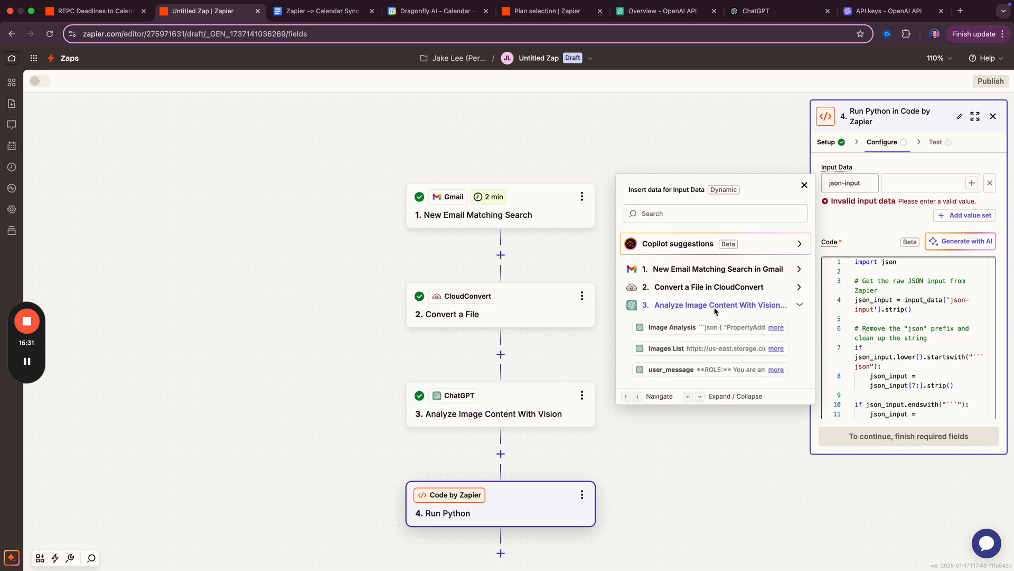
pyautogui.click(681, 329)
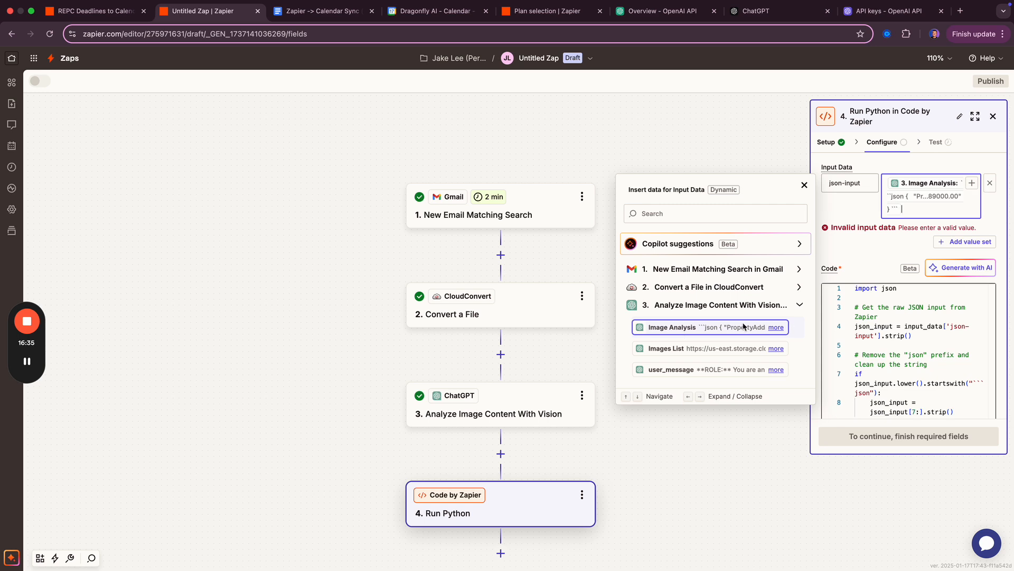
pyautogui.click(864, 250)
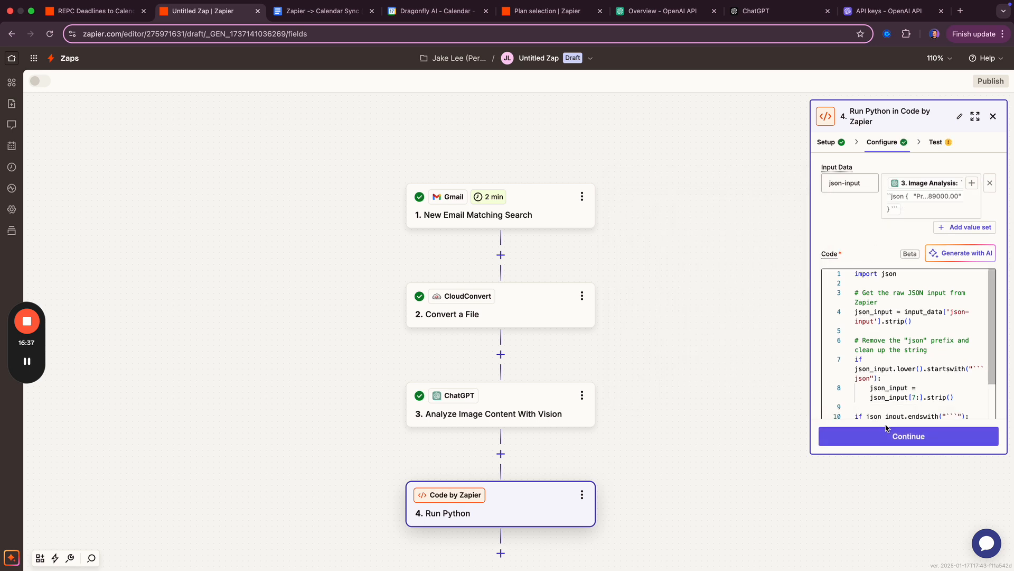
pyautogui.click(899, 437)
pyautogui.click(953, 437)
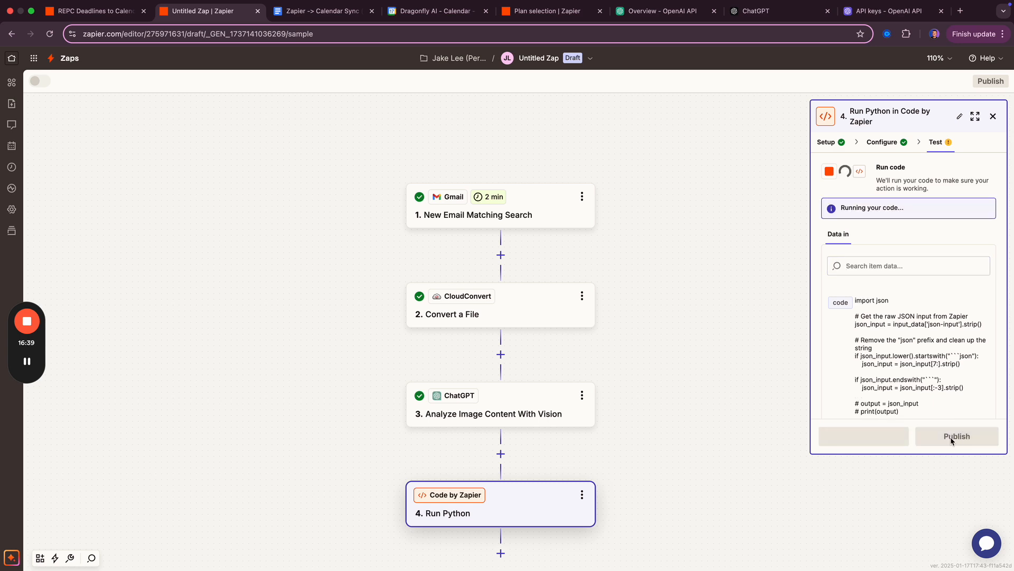
# - Review the Python test output: four deadlines (2025-01-24 to 2025-02-13) and Sales Price 489000.00
pyautogui.scroll(-1, 643, 419)
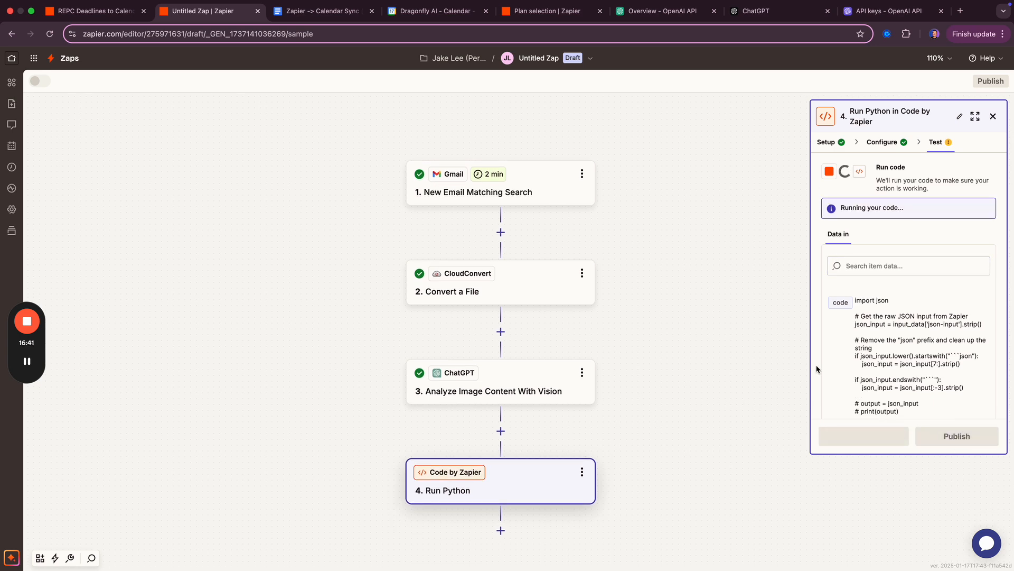
pyautogui.scroll(-2, 895, 331)
pyautogui.scroll(-8, 895, 331)
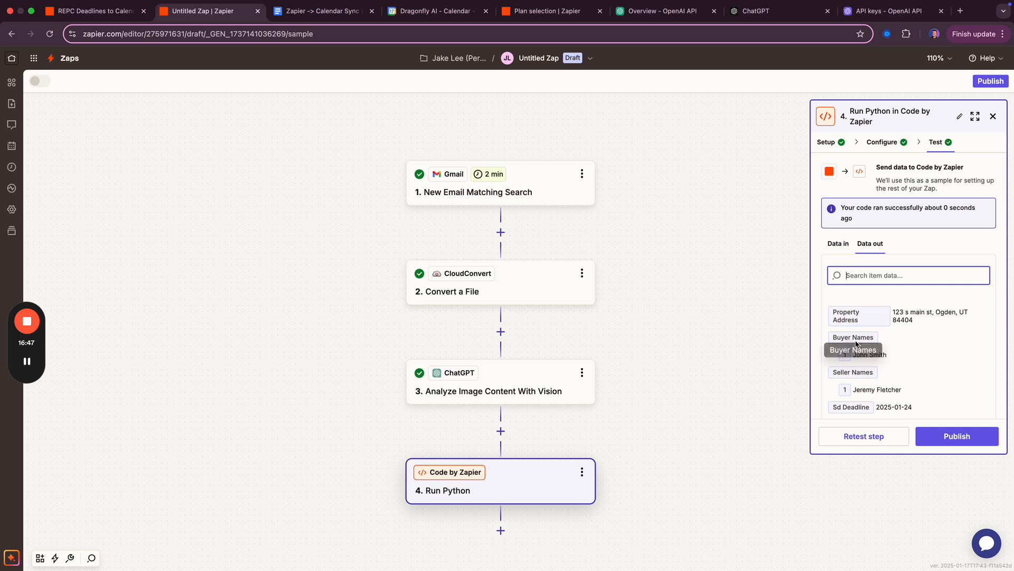
pyautogui.scroll(-5, 861, 343)
pyautogui.scroll(5, 861, 343)
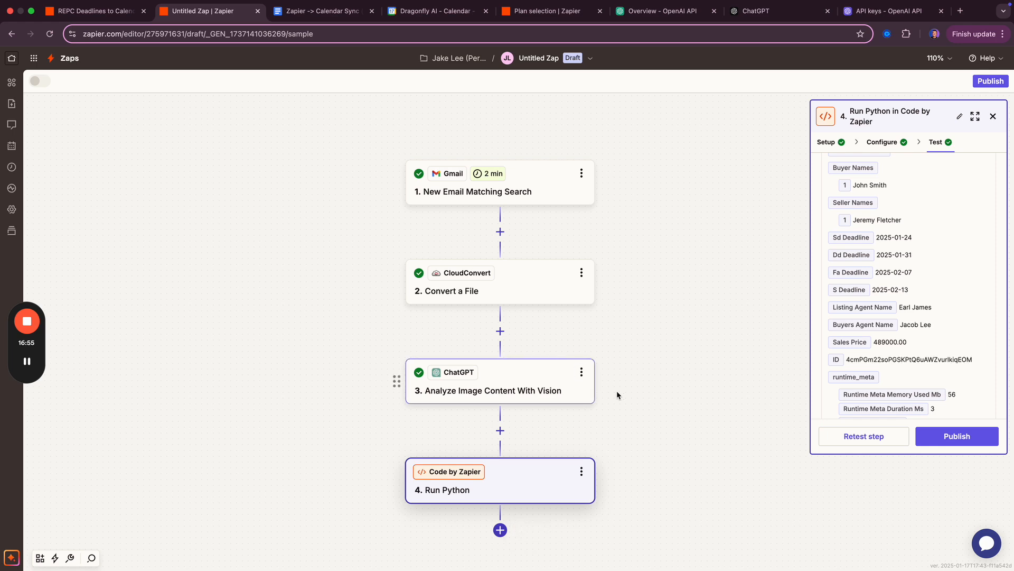
pyautogui.moveTo(617, 395); pyautogui.dragTo(616, 253)
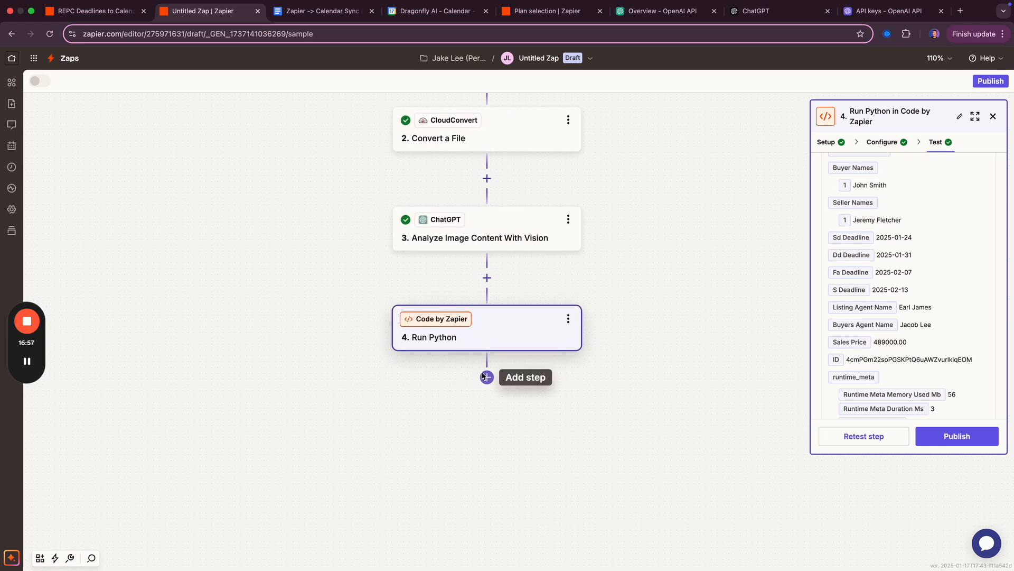
# - Add a Paths step after Run Python, splitting into Paths A and B
pyautogui.hotkey('ctrl', 'shift', 'Tab')
pyautogui.hotkey('ctrl', 'Tab')
pyautogui.click(486, 376)
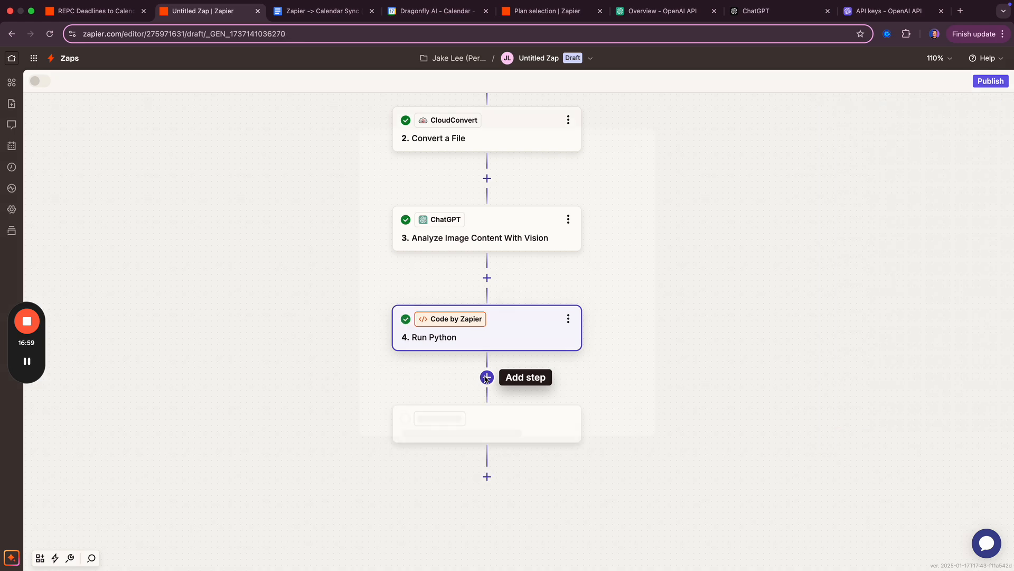
pyautogui.click(548, 272)
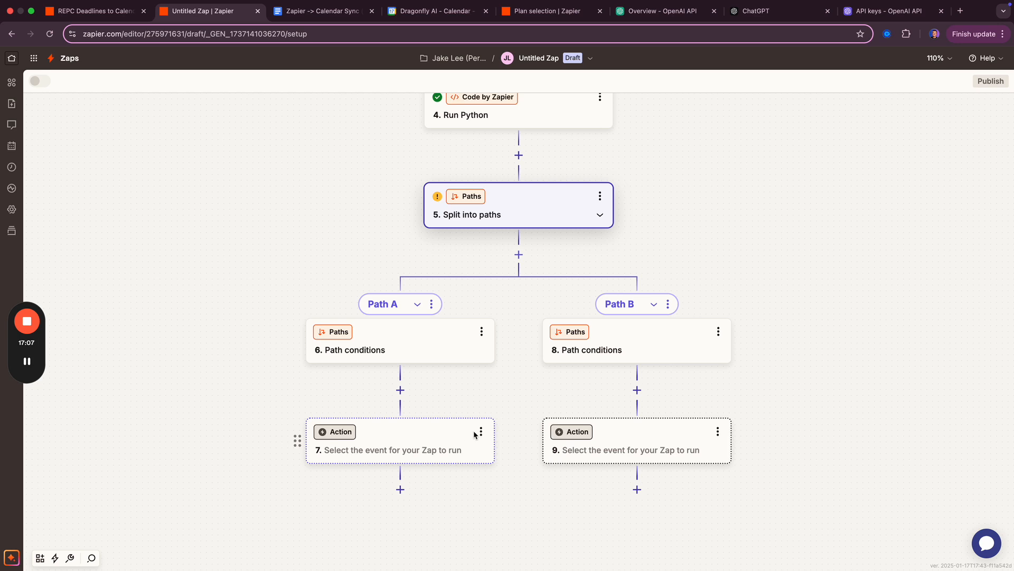
# - Turn Path A's action into a nested Paths split with Paths C and D
pyautogui.click(347, 433)
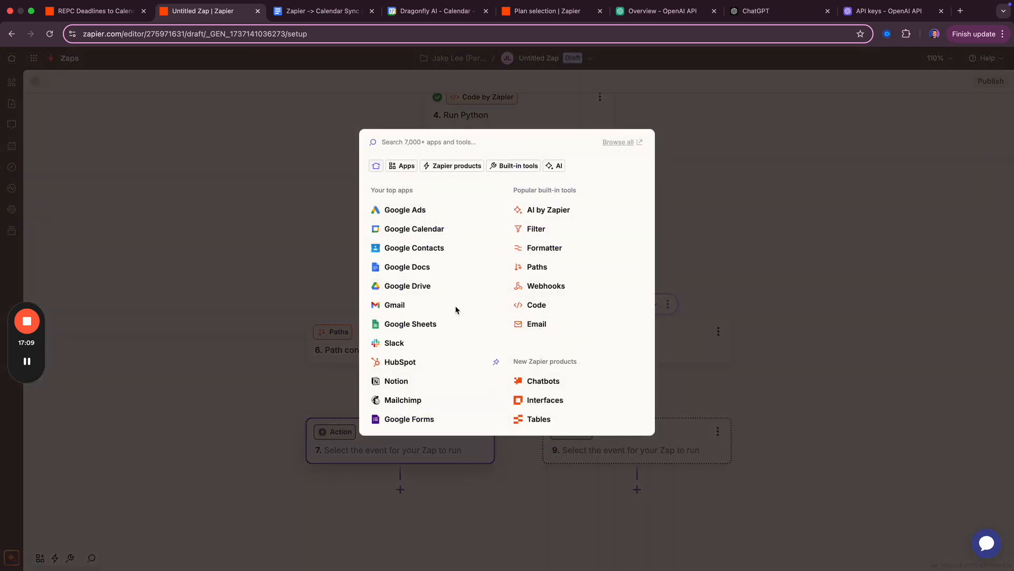
pyautogui.click(533, 268)
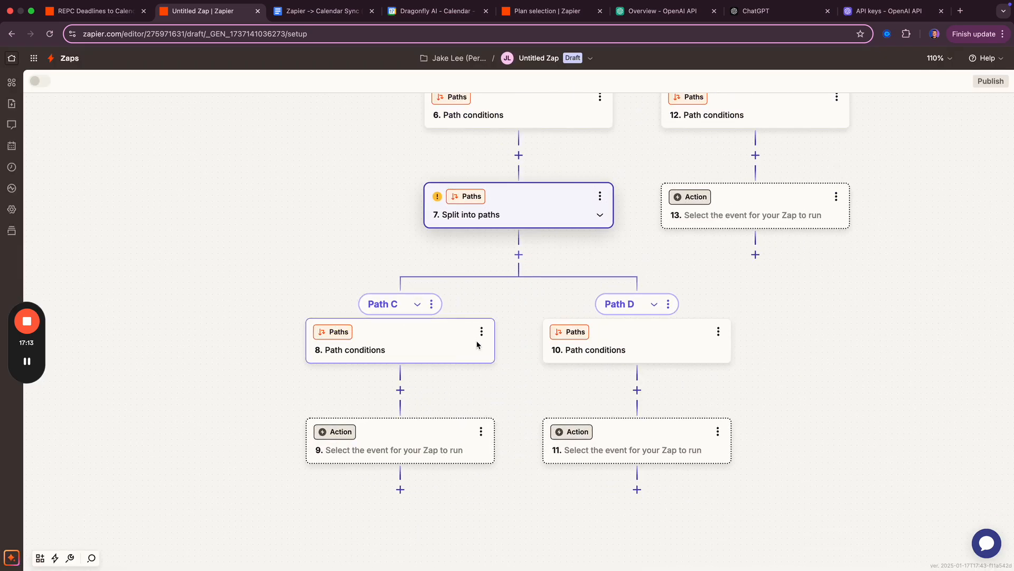
pyautogui.moveTo(328, 193); pyautogui.dragTo(331, 234)
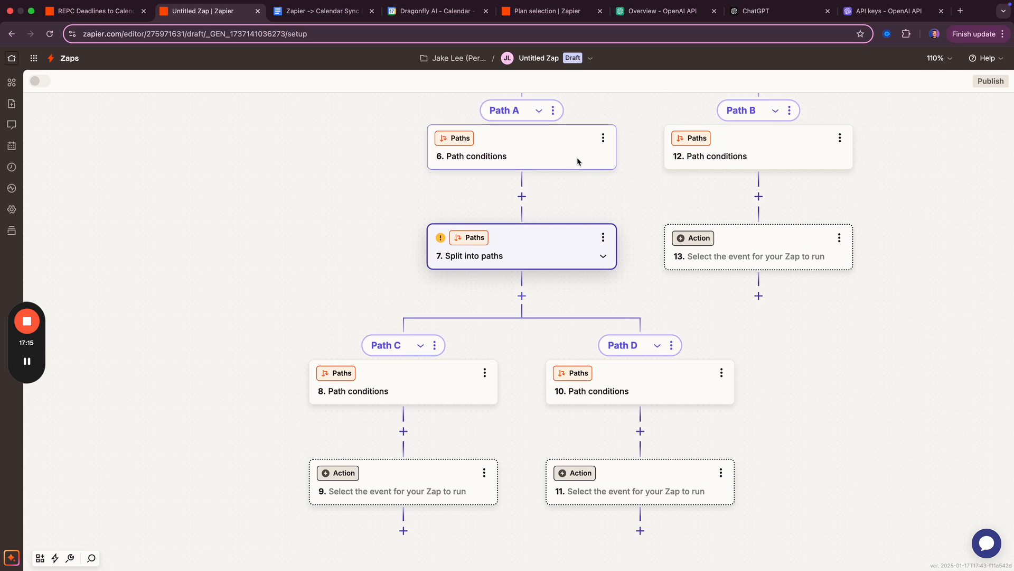
# - Change Path A (step 6) and Path B (step 12) conditions from Custom rules to Always run
pyautogui.click(577, 161)
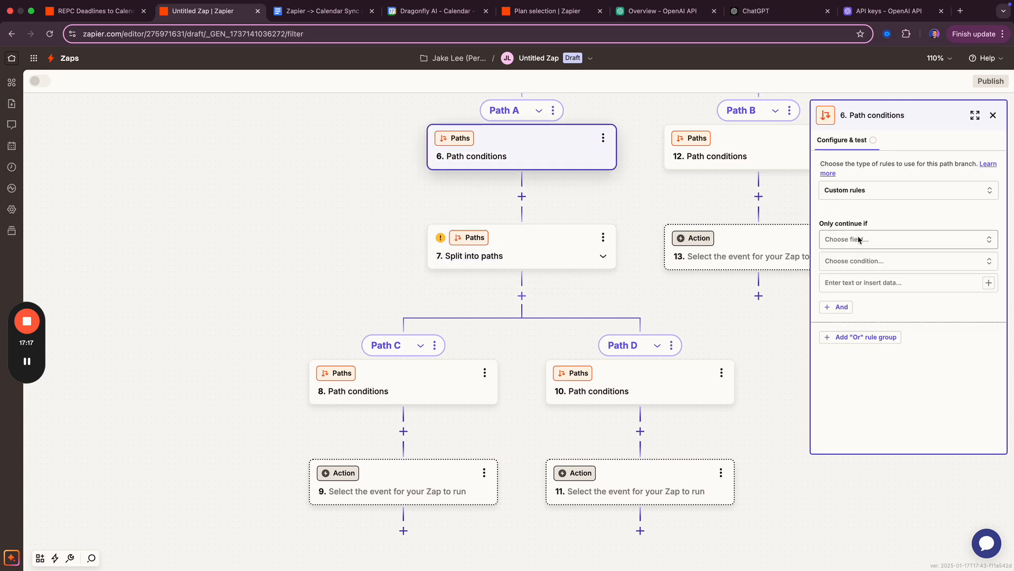
pyautogui.click(910, 189)
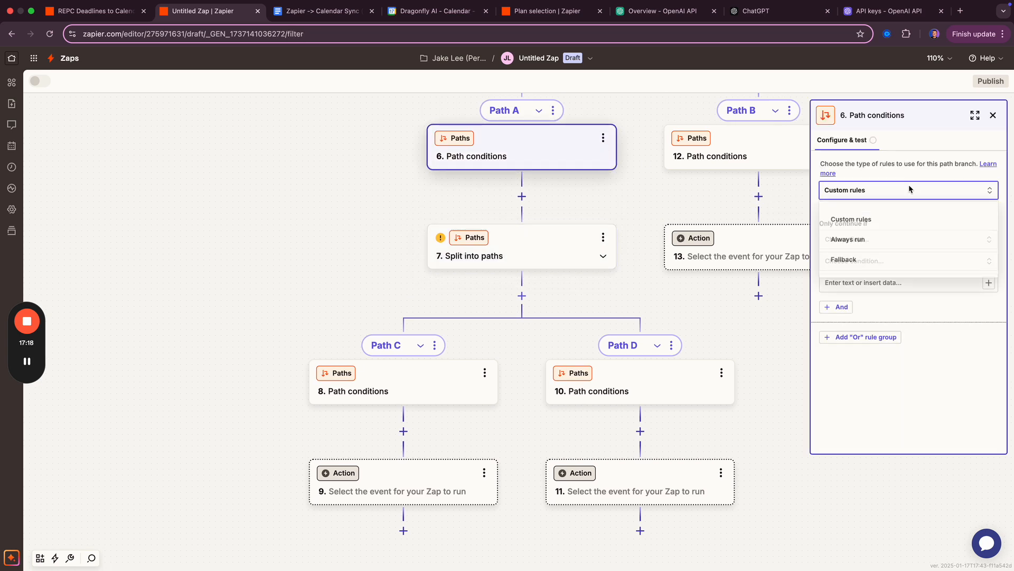
pyautogui.click(869, 240)
pyautogui.click(834, 436)
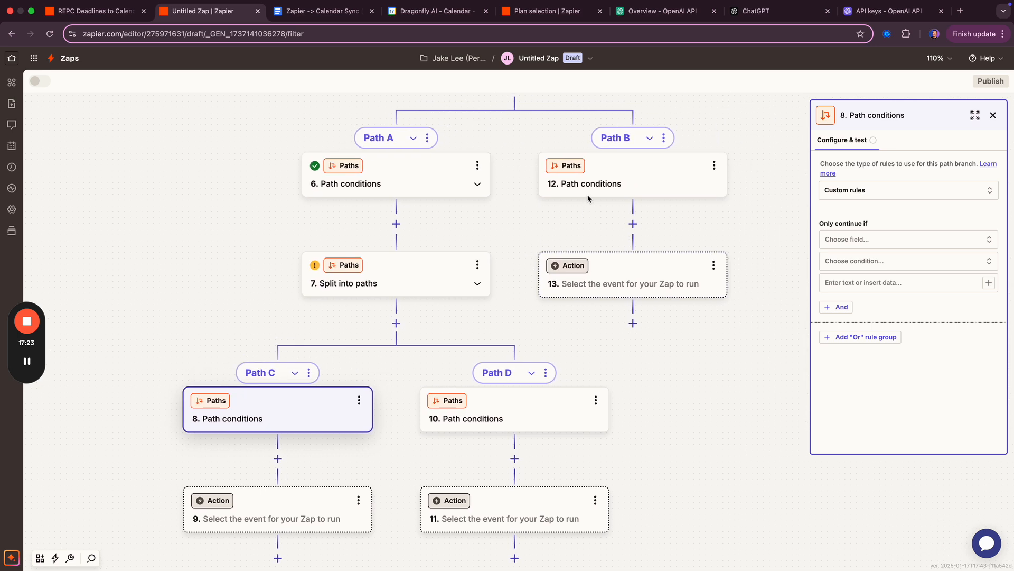
pyautogui.click(588, 198)
pyautogui.click(878, 192)
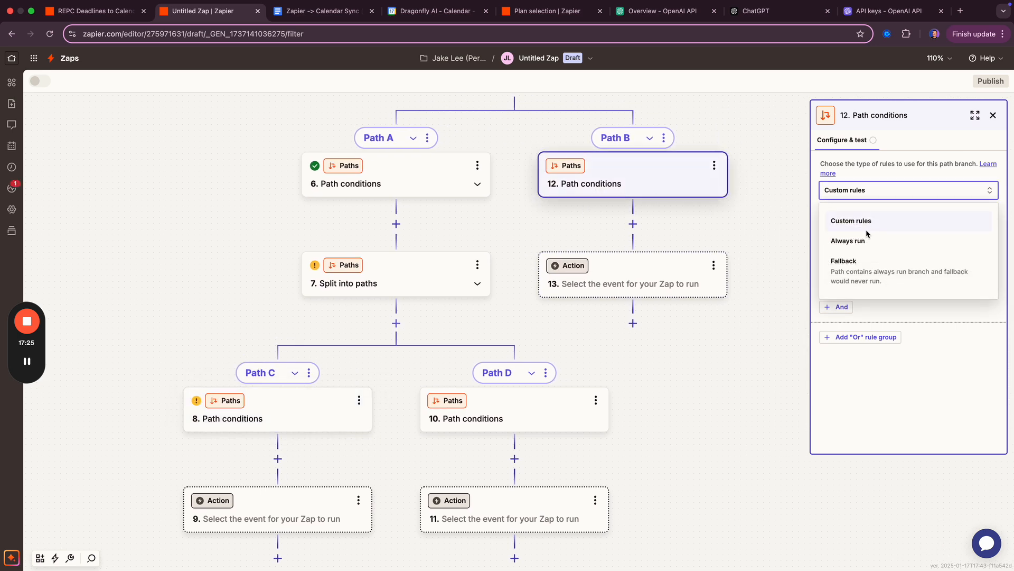
pyautogui.click(865, 243)
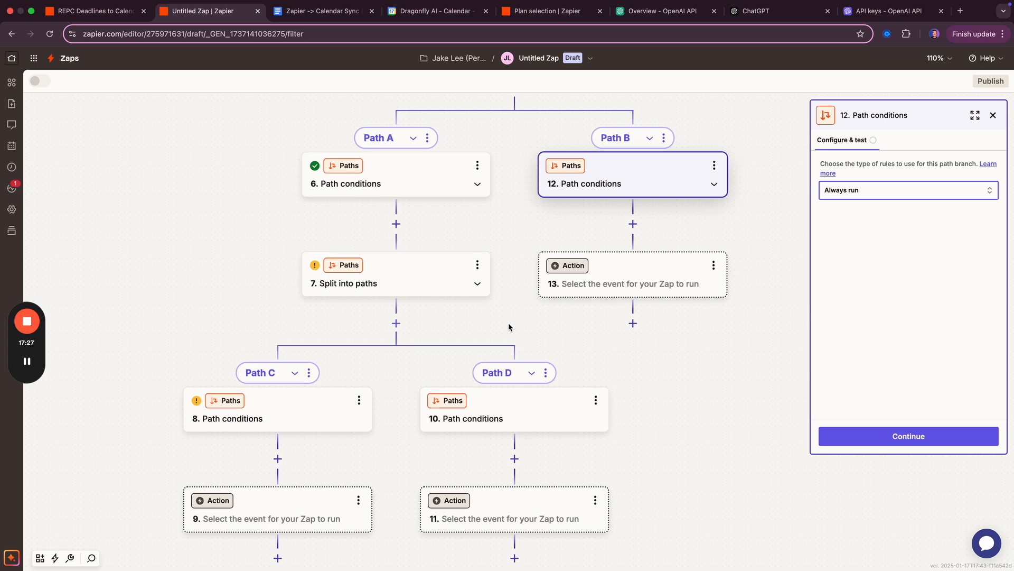
# - Confirm Path B's Always run setting and close step 13's app chooser
pyautogui.click(864, 444)
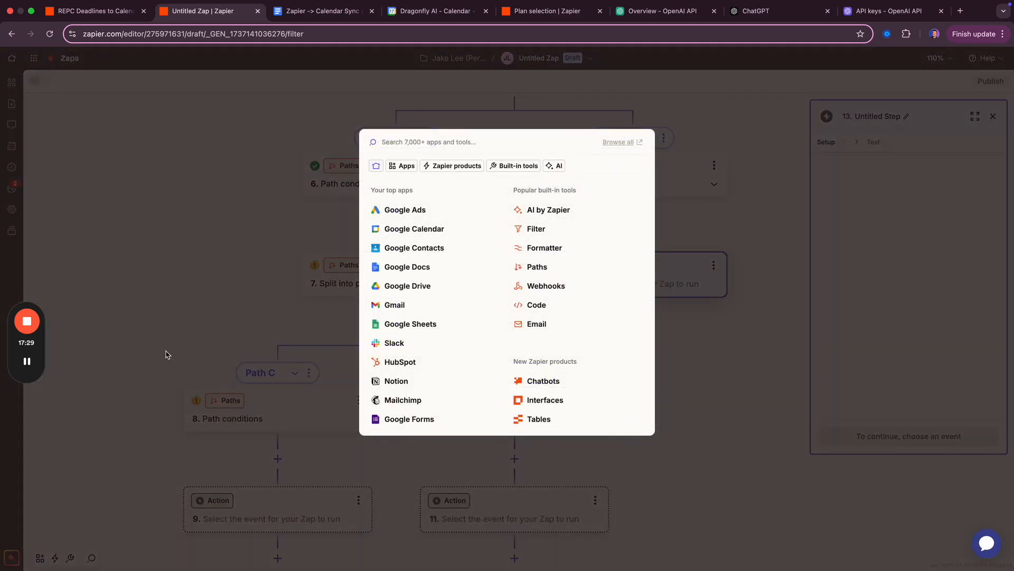
pyautogui.click(738, 351)
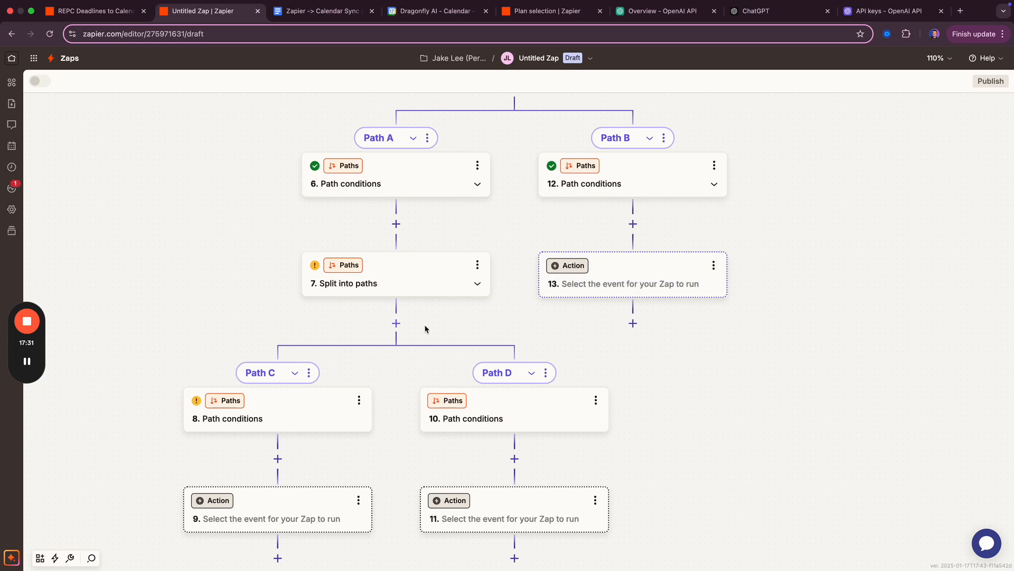
pyautogui.moveTo(254, 298); pyautogui.dragTo(263, 279)
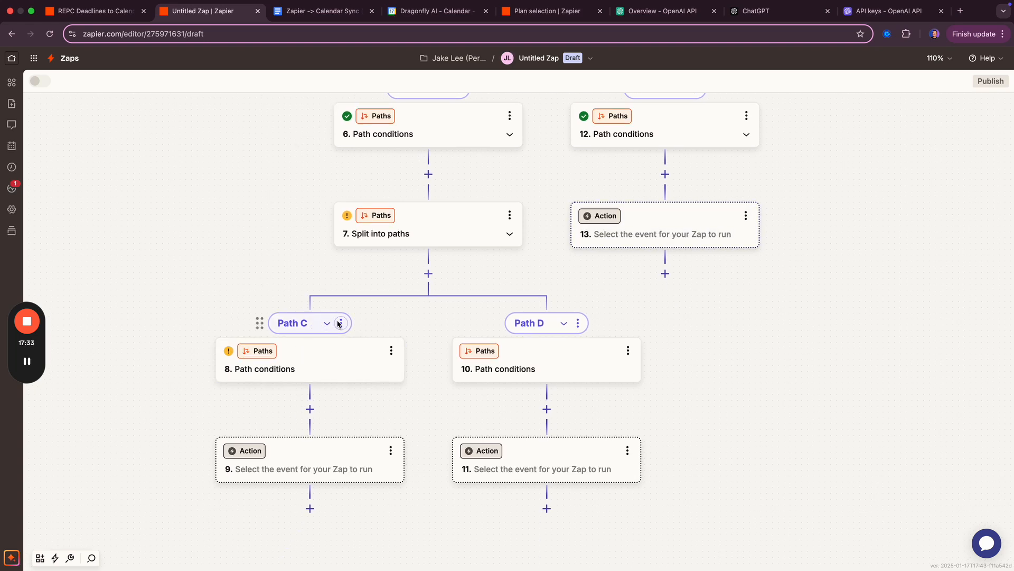
# - Make Path C continue only if '4. Sd Deadline' exists, test it, then start step 9
pyautogui.click(370, 364)
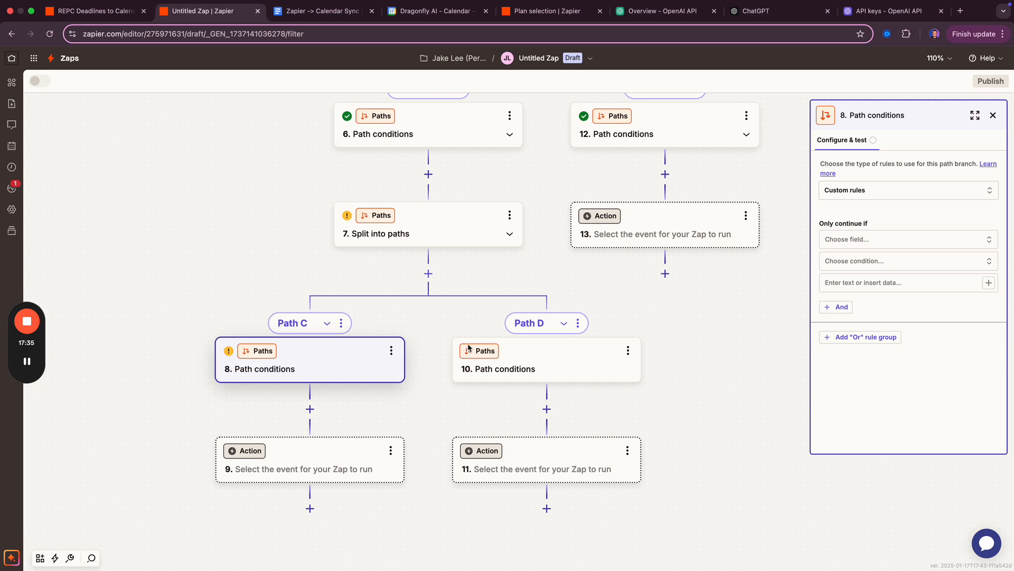
pyautogui.click(921, 242)
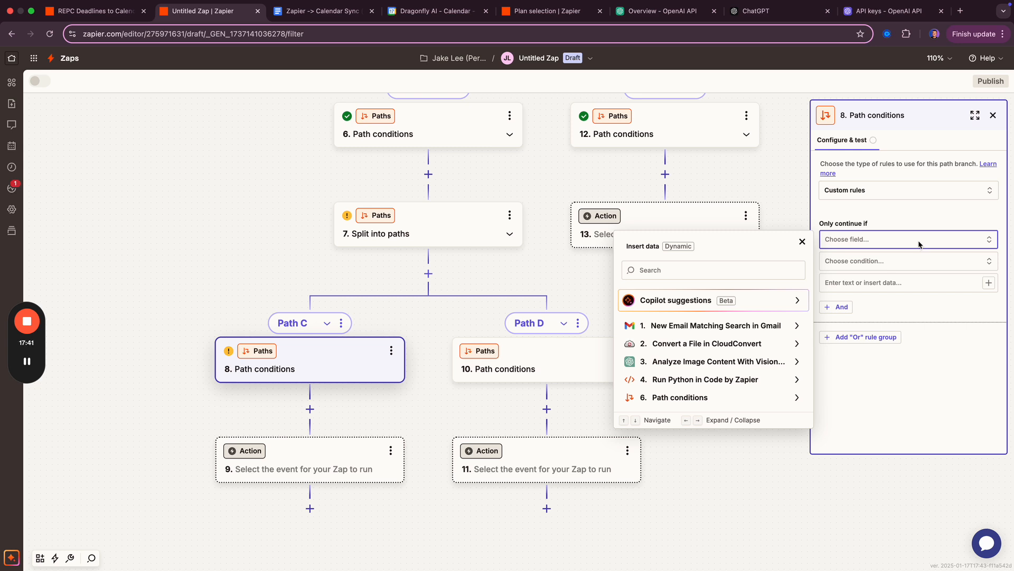
pyautogui.click(681, 381)
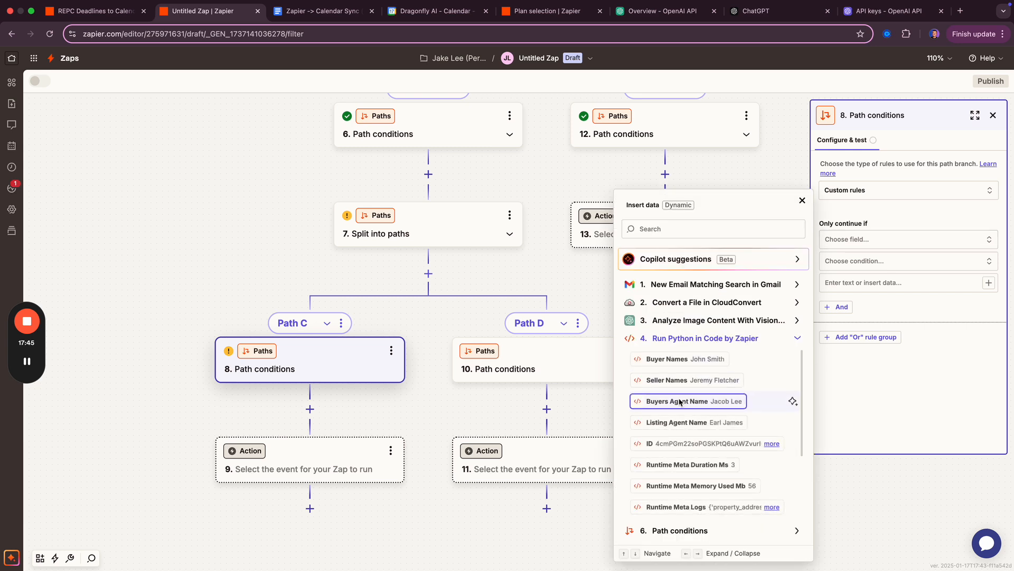
pyautogui.scroll(-3, 681, 402)
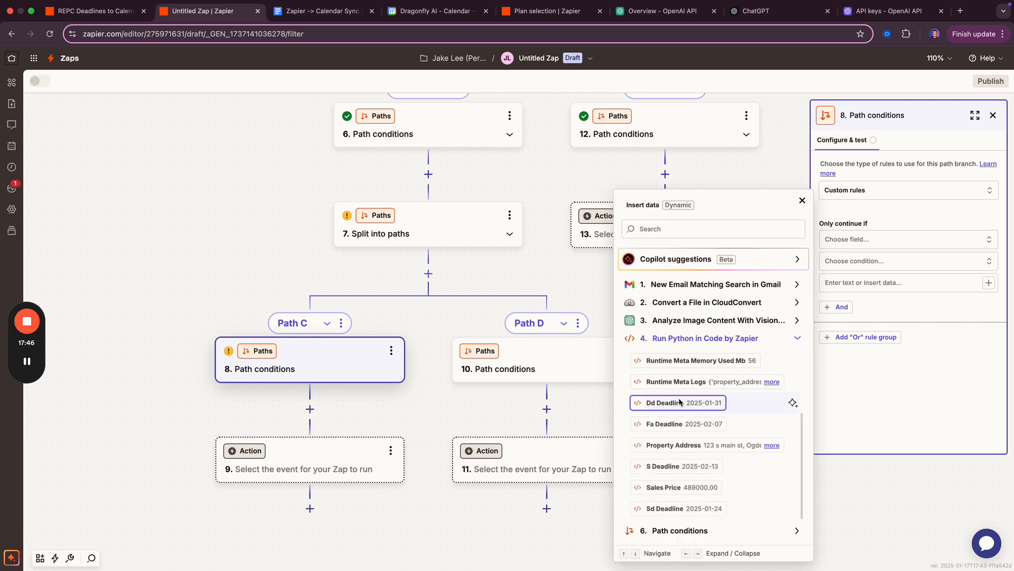
pyautogui.click(666, 509)
pyautogui.click(860, 265)
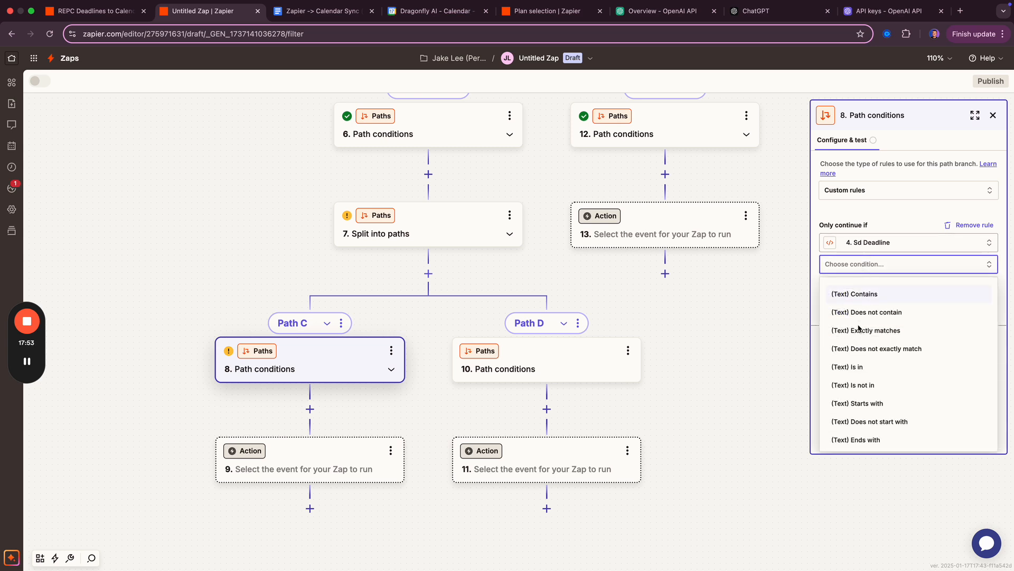
pyautogui.scroll(-3, 864, 355)
pyautogui.scroll(-1, 863, 355)
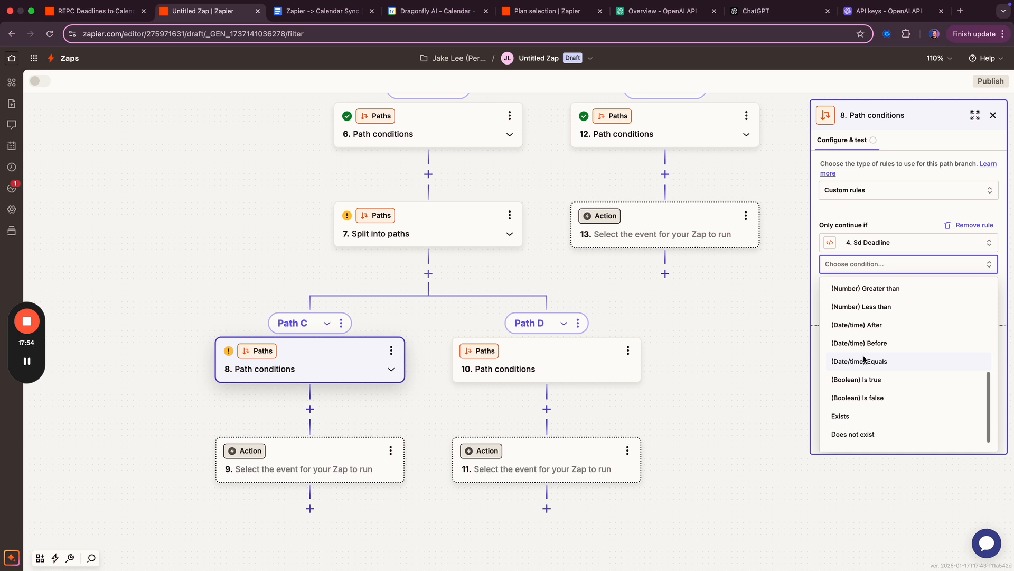
pyautogui.click(861, 418)
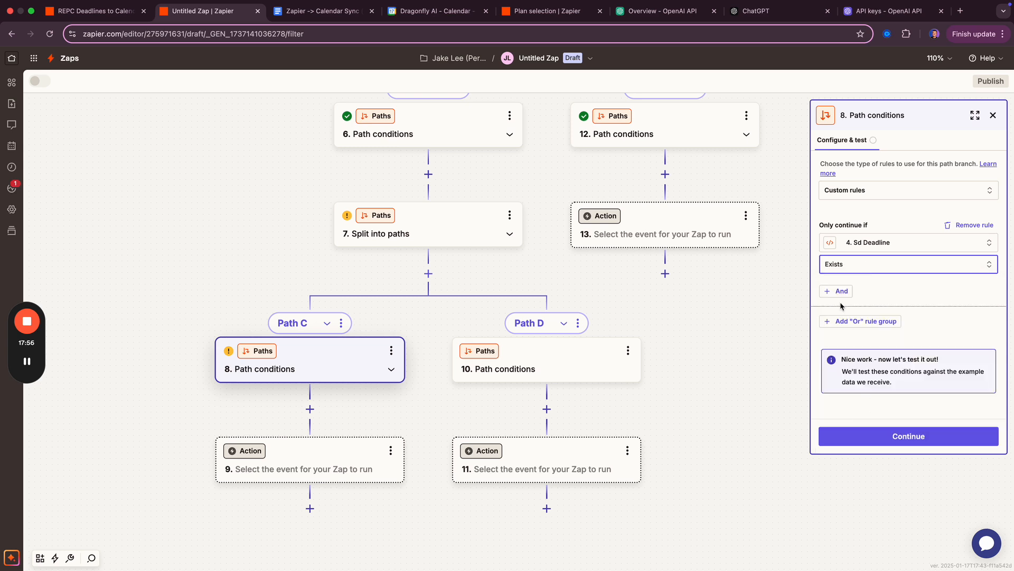
pyautogui.click(891, 442)
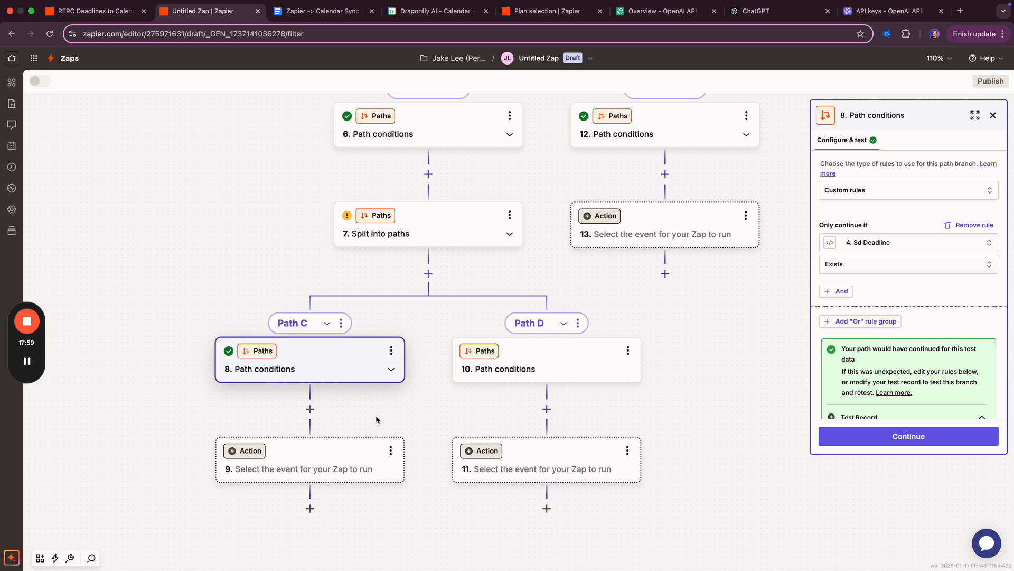
pyautogui.click(305, 468)
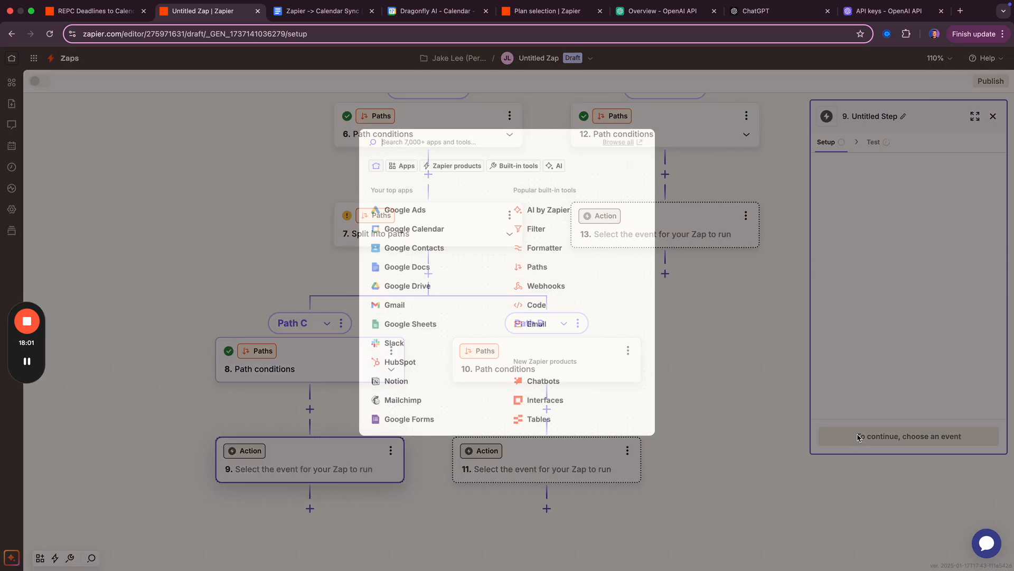
# - Set step 9 to Google Calendar's Create Detailed Event action
pyautogui.click(426, 230)
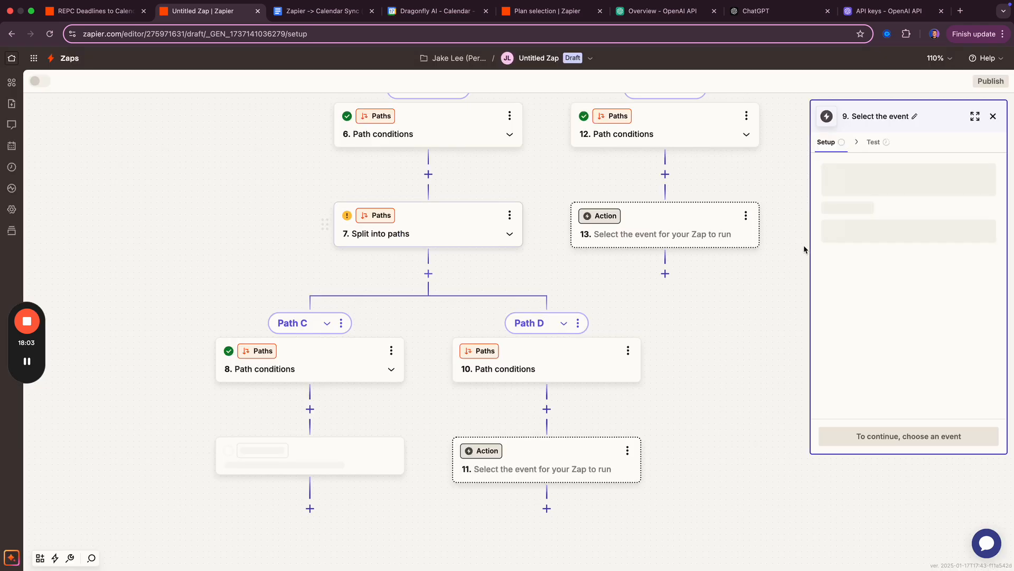
pyautogui.click(882, 227)
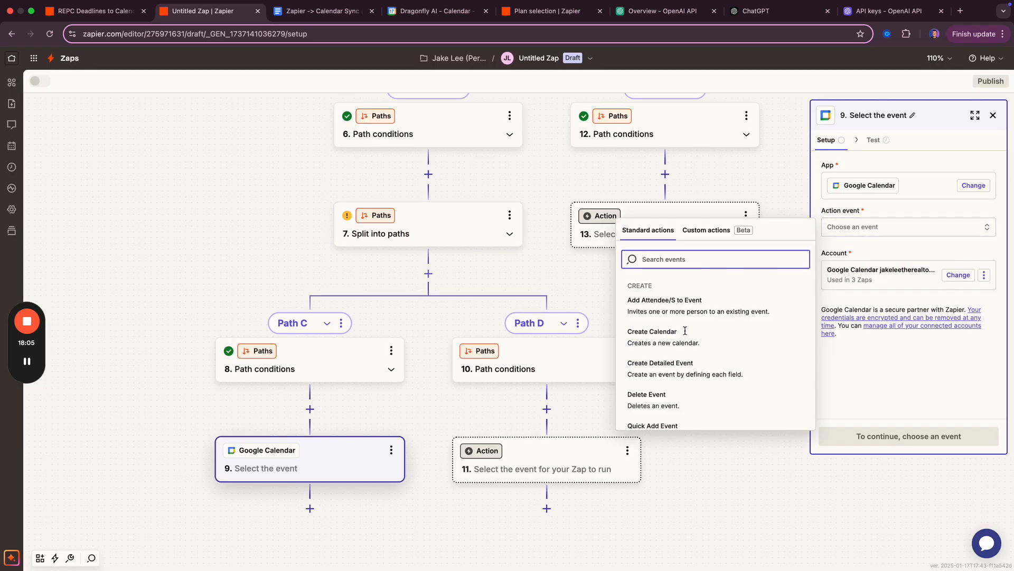
pyautogui.click(678, 365)
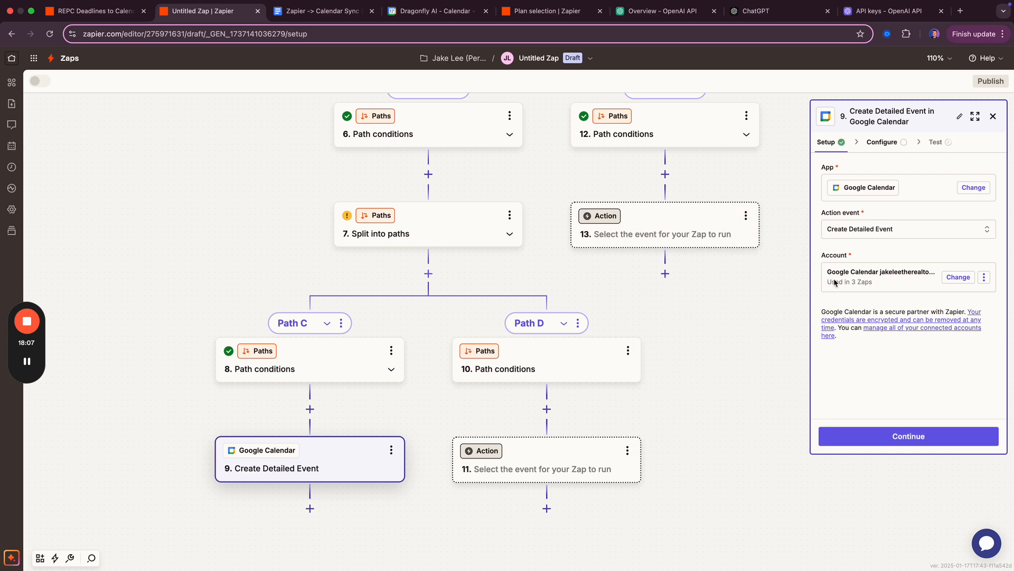
pyautogui.click(887, 441)
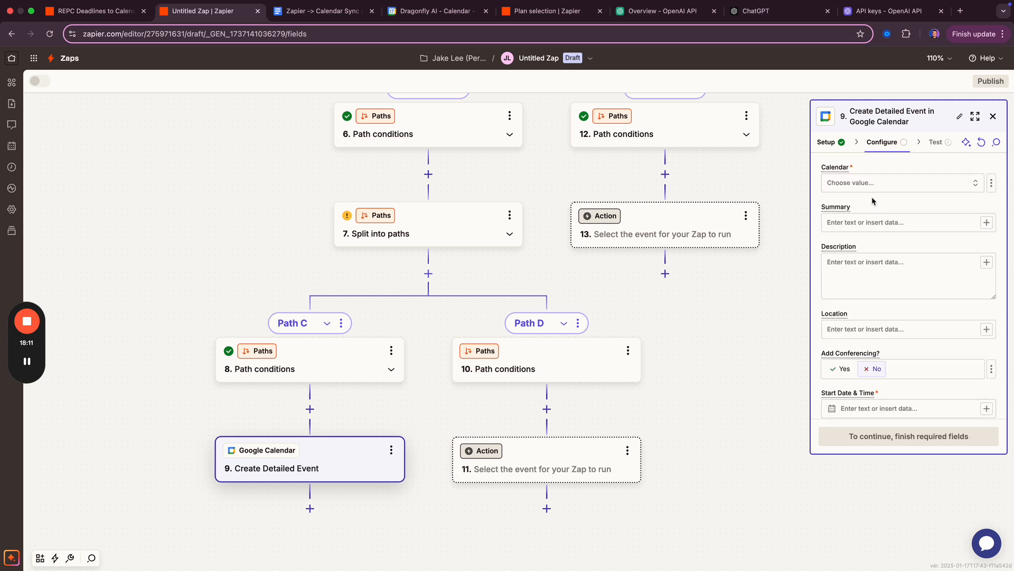
# - Choose the personal Gmail calendar as the event's calendar
pyautogui.click(873, 183)
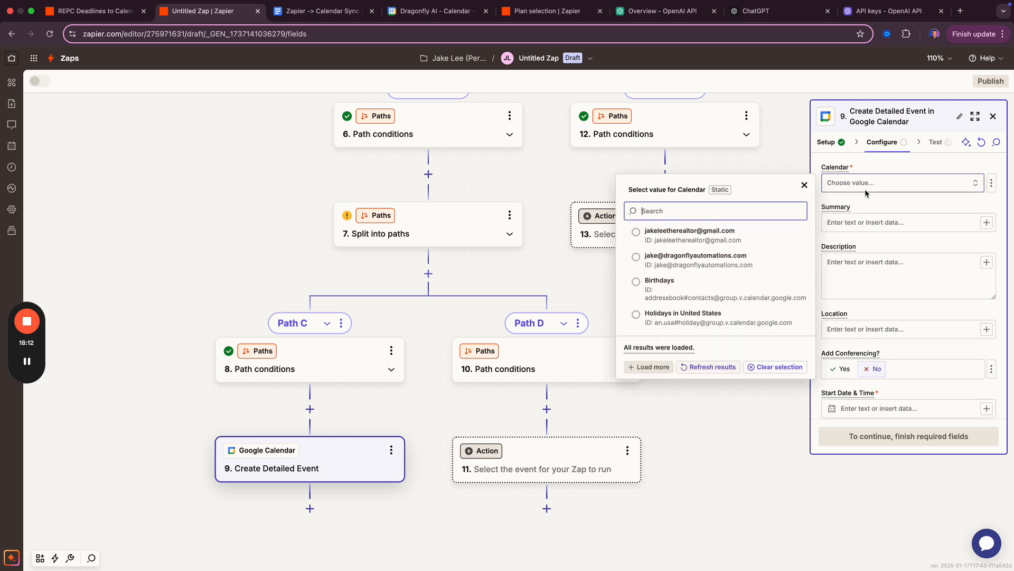
pyautogui.click(695, 240)
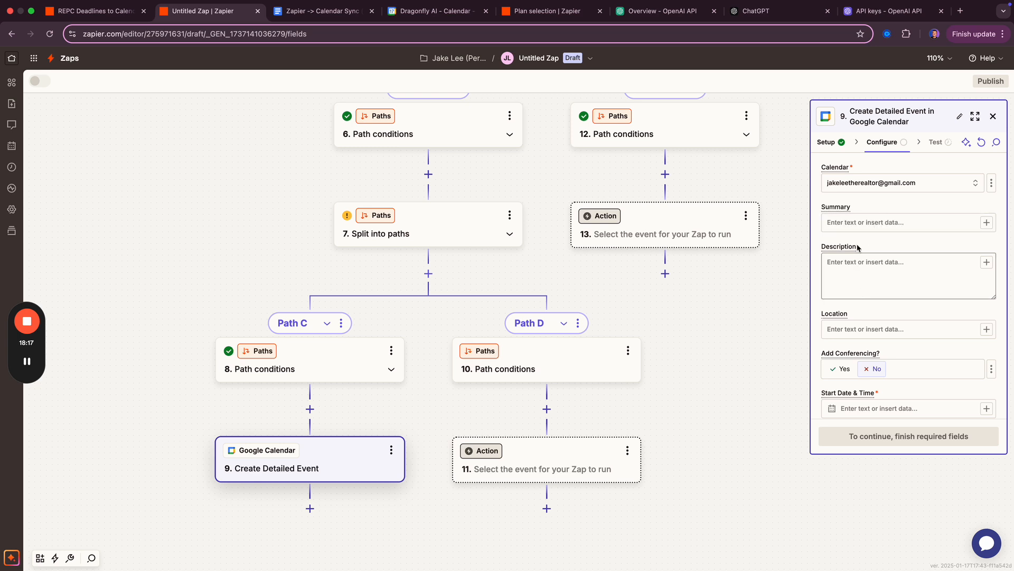
pyautogui.click(851, 223)
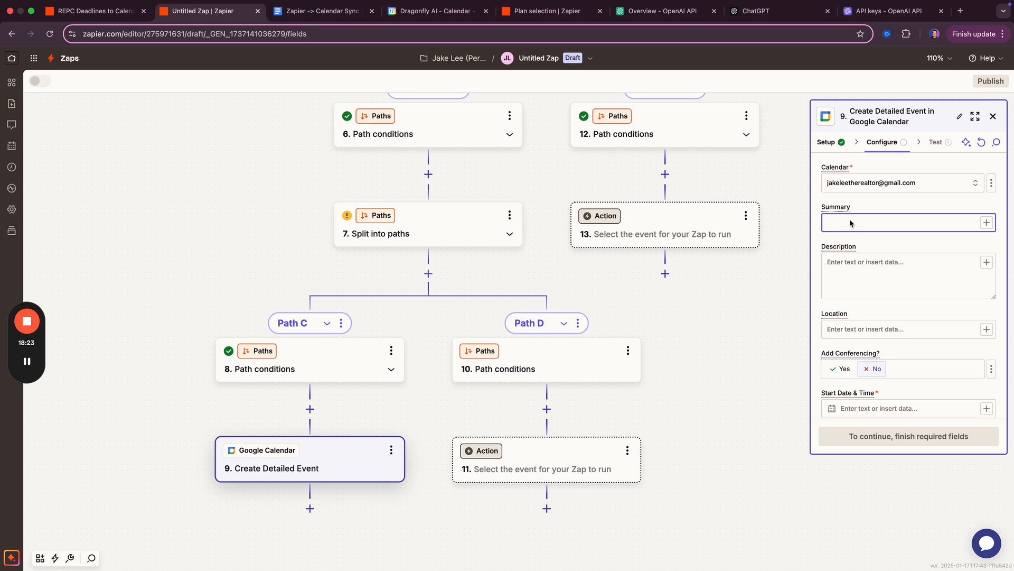
# - Title the event 'Seller Disclosure Deadline:' with the Python step's Property Address
pyautogui.click(987, 222)
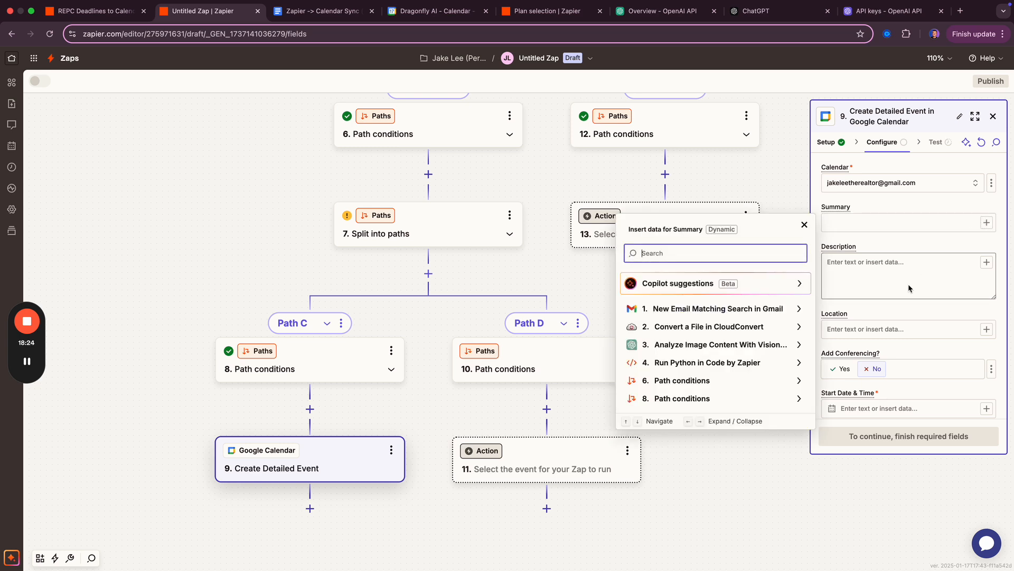
pyautogui.click(688, 363)
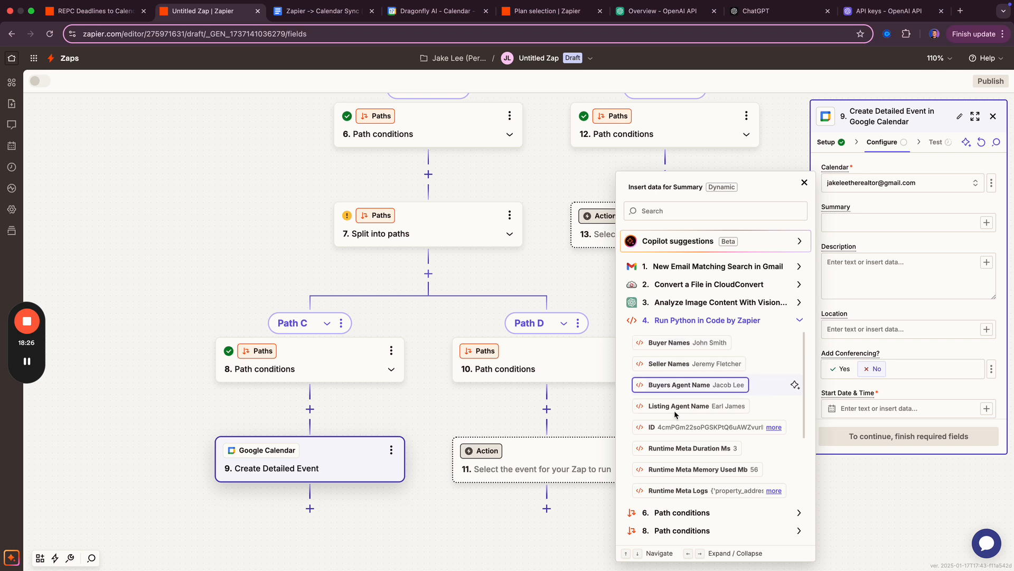
pyautogui.scroll(-4, 676, 423)
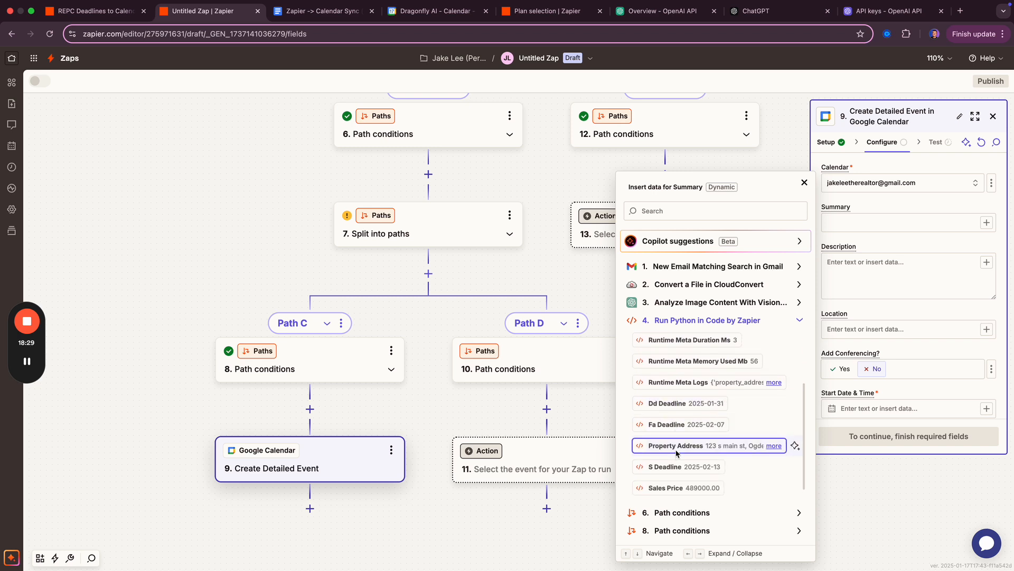
pyautogui.click(676, 446)
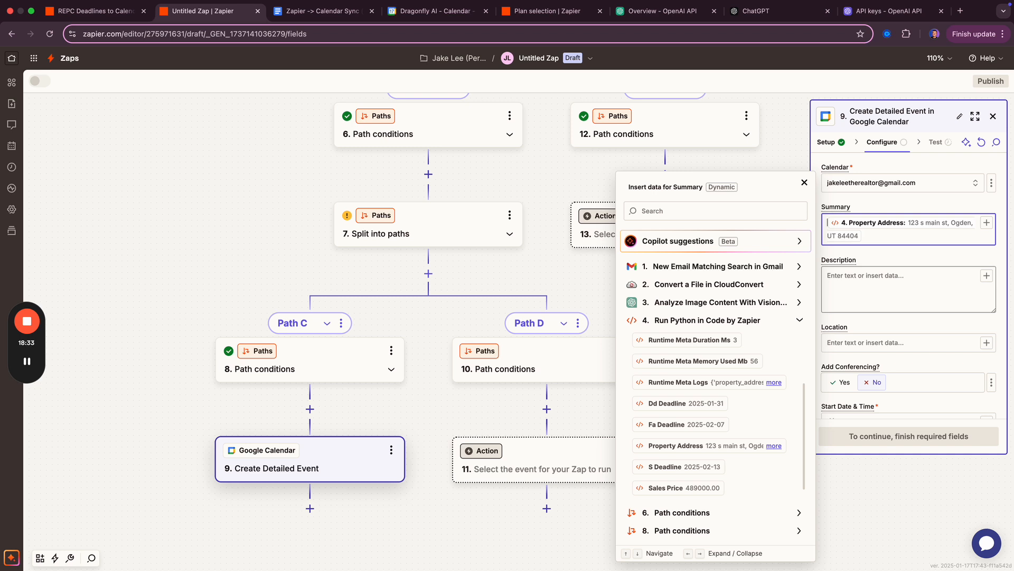
pyautogui.write('Seller Disclo')
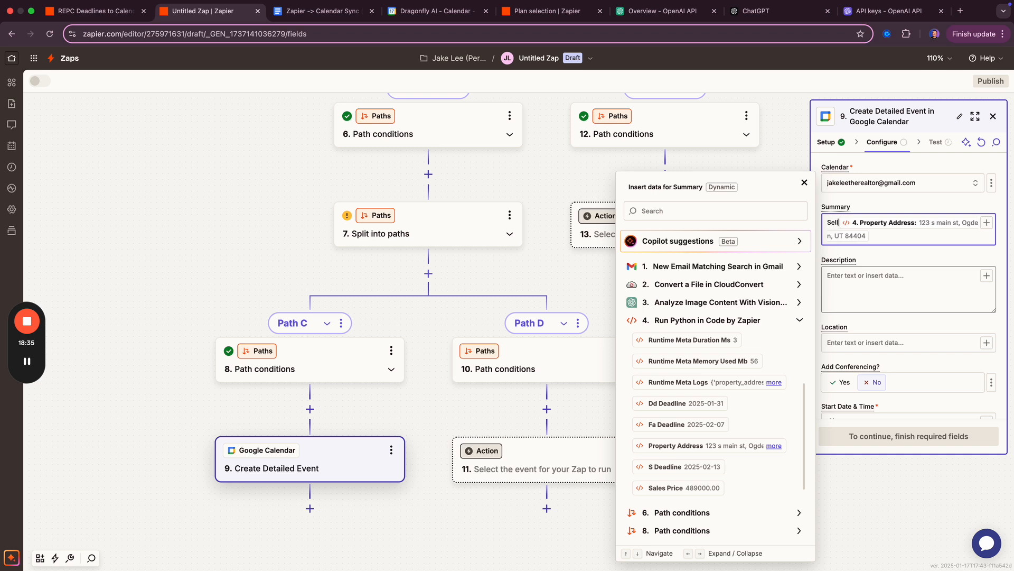
pyautogui.write('sure D')
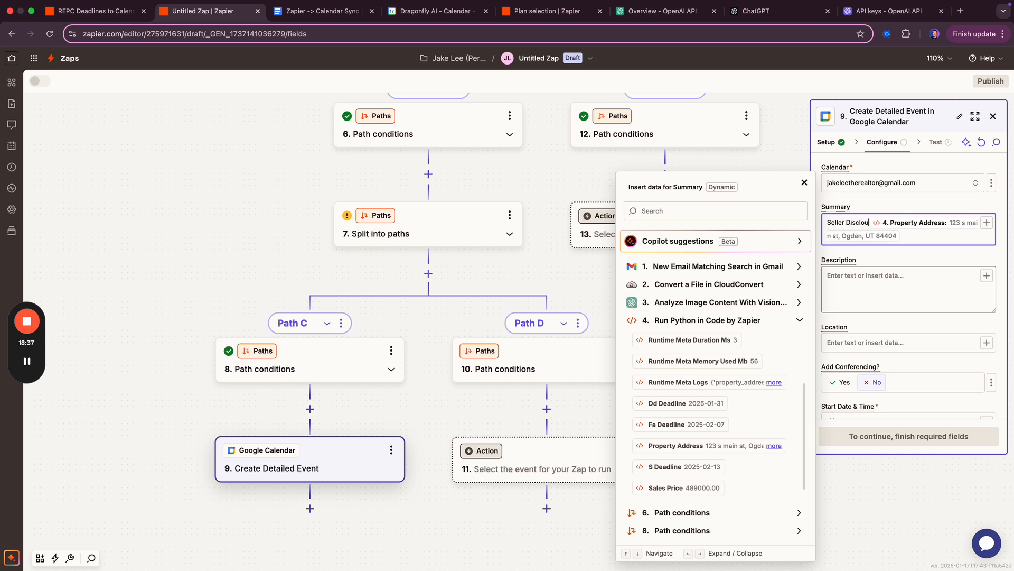
pyautogui.write('eadline:')
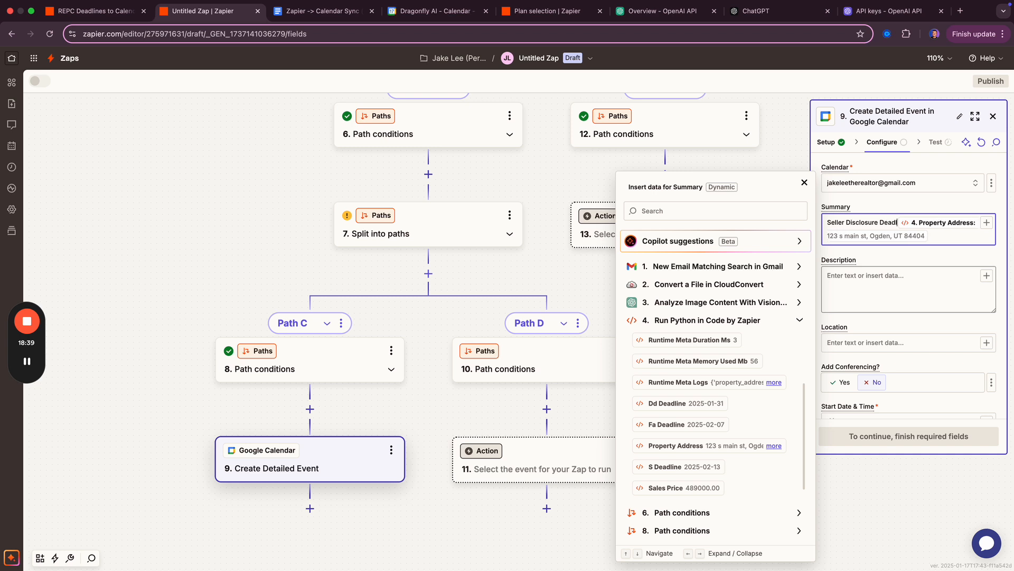
# - Set the event description to 'Seller Disclosure Deadline is today.'
pyautogui.click(848, 274)
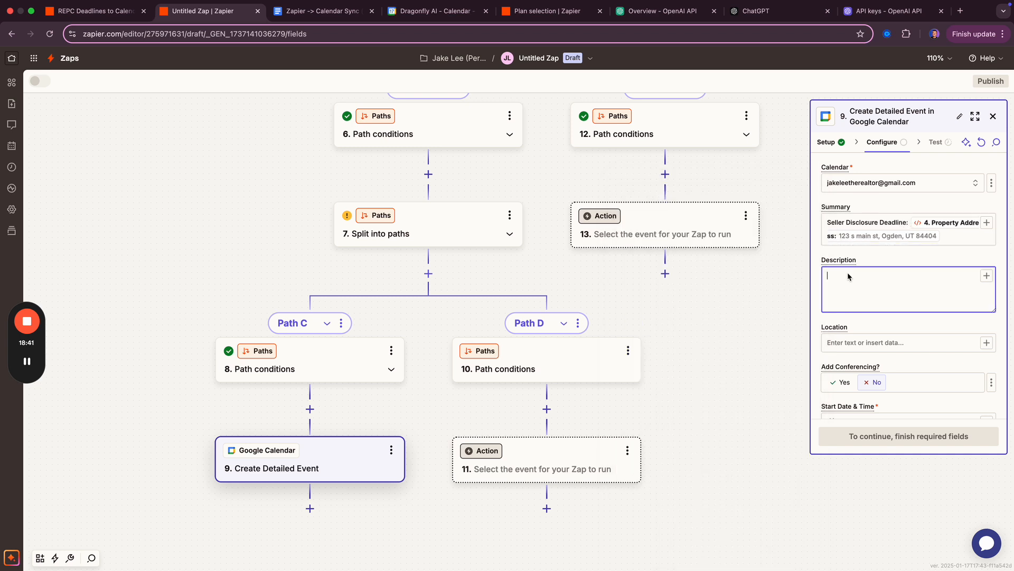
pyautogui.write('Seller Disclosure Deadline is today.')
pyautogui.scroll(-3, 891, 359)
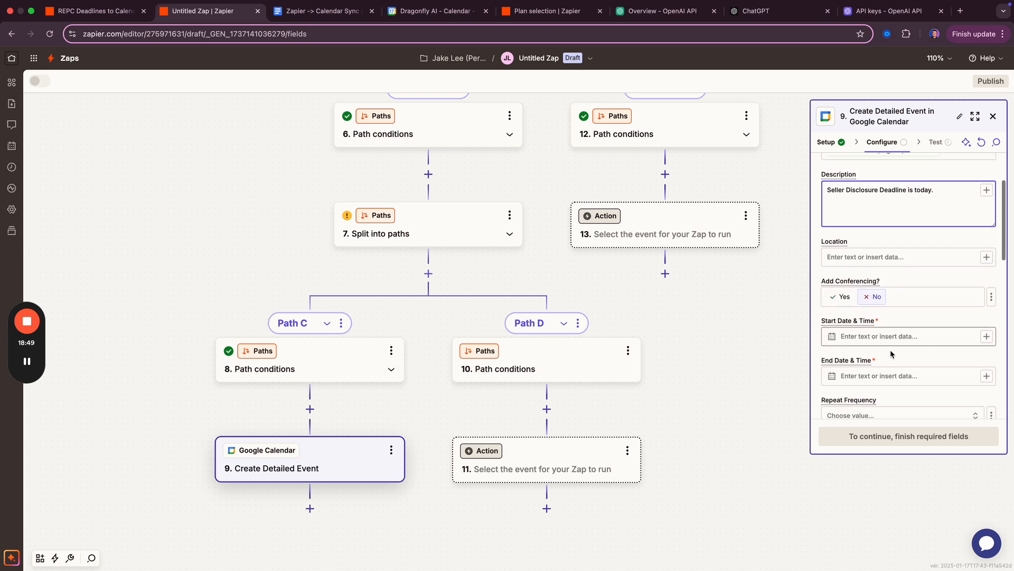
# - Use the Python step's Sd Deadline as the start date and make the event all day
pyautogui.click(893, 337)
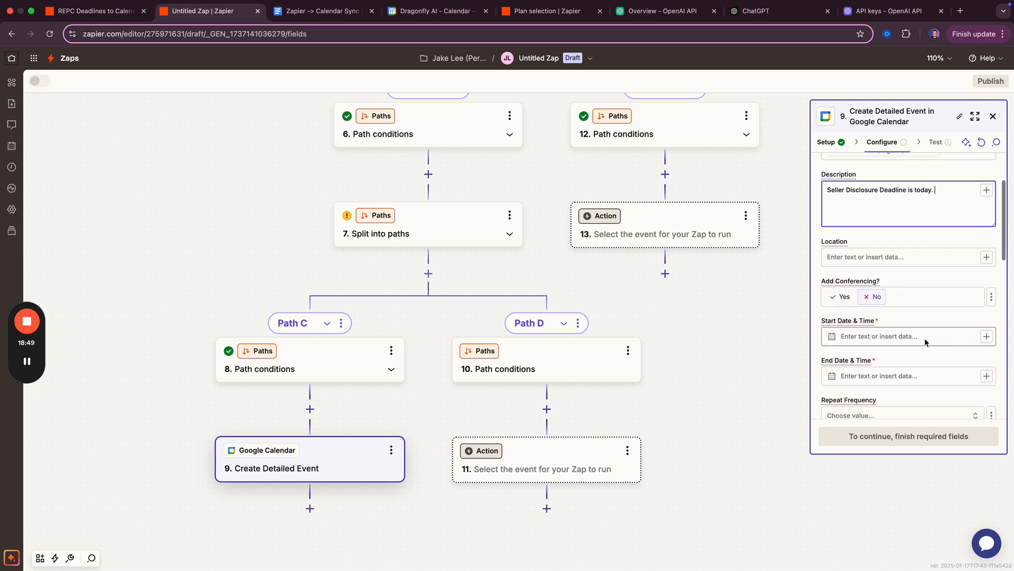
pyautogui.click(986, 336)
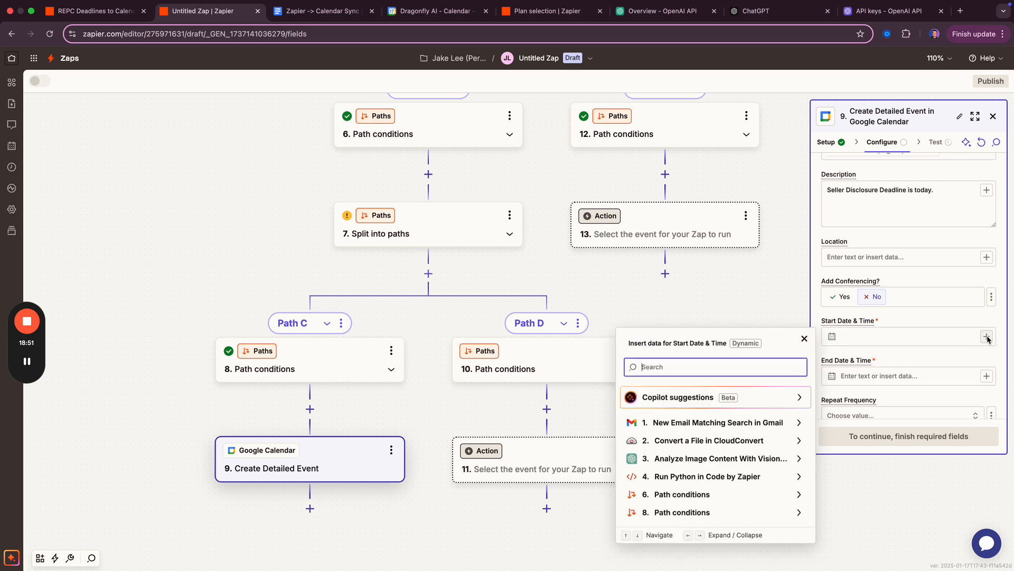
pyautogui.click(708, 477)
pyautogui.scroll(-5, 696, 394)
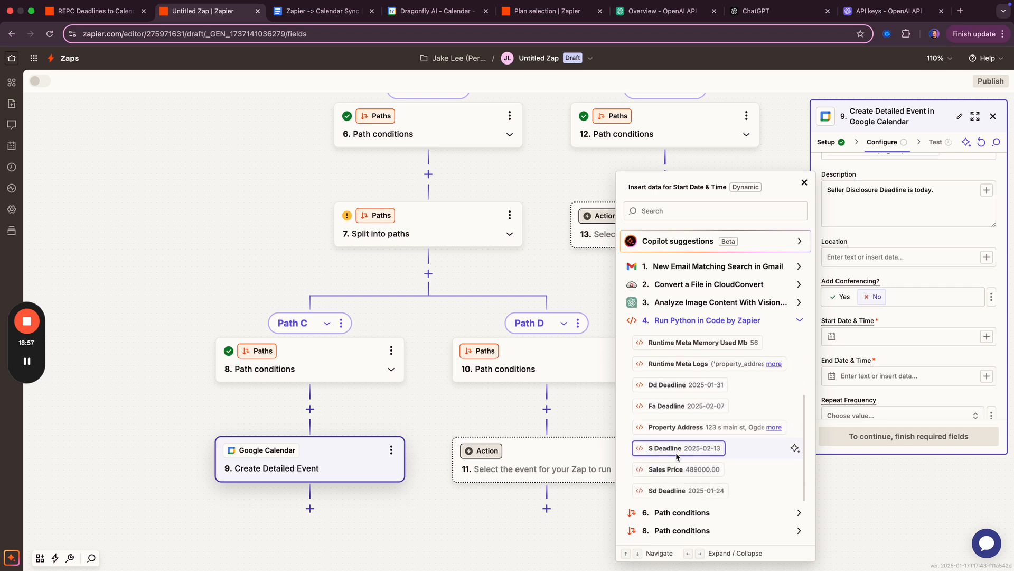
pyautogui.click(671, 490)
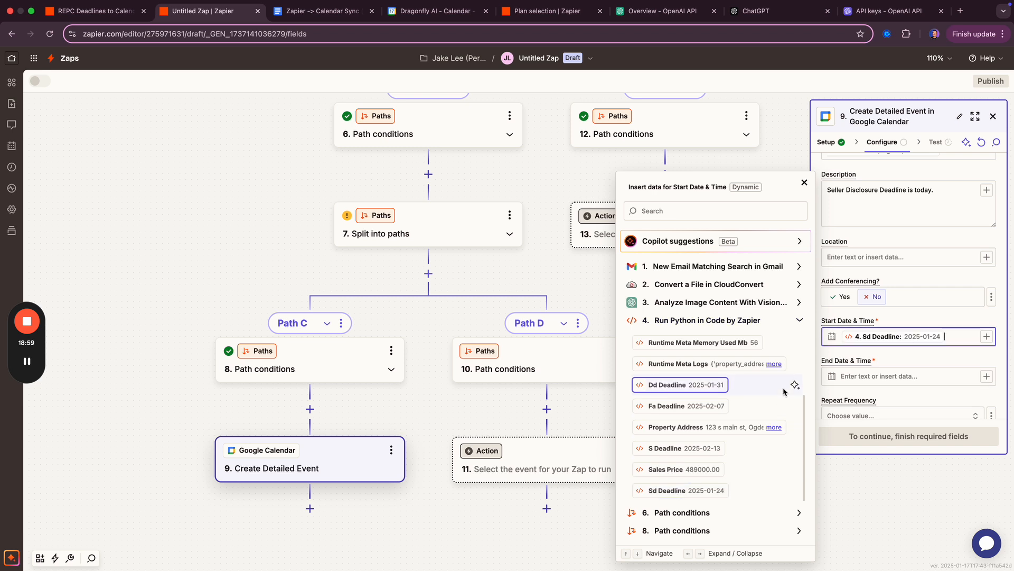
pyautogui.click(922, 312)
pyautogui.scroll(-3, 914, 322)
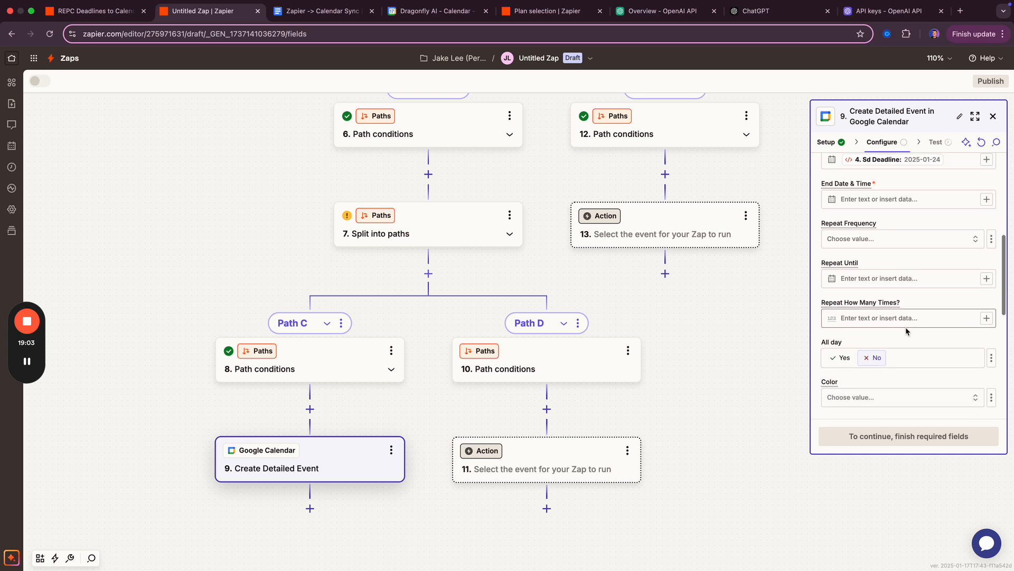
pyautogui.click(843, 357)
# - Use Sd Deadline (2025-01-24) as the event's end date too
pyautogui.scroll(1, 876, 312)
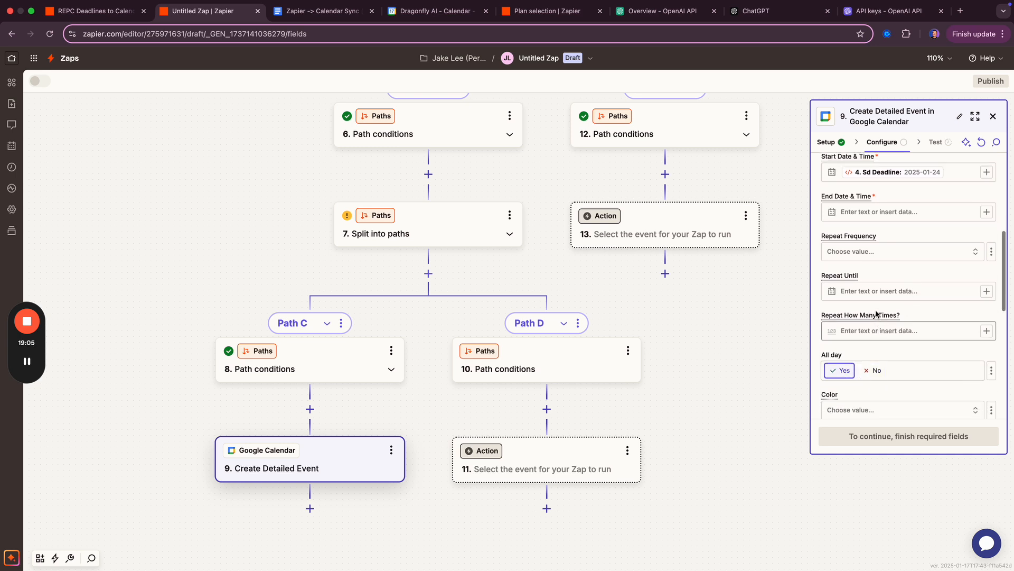
pyautogui.click(866, 211)
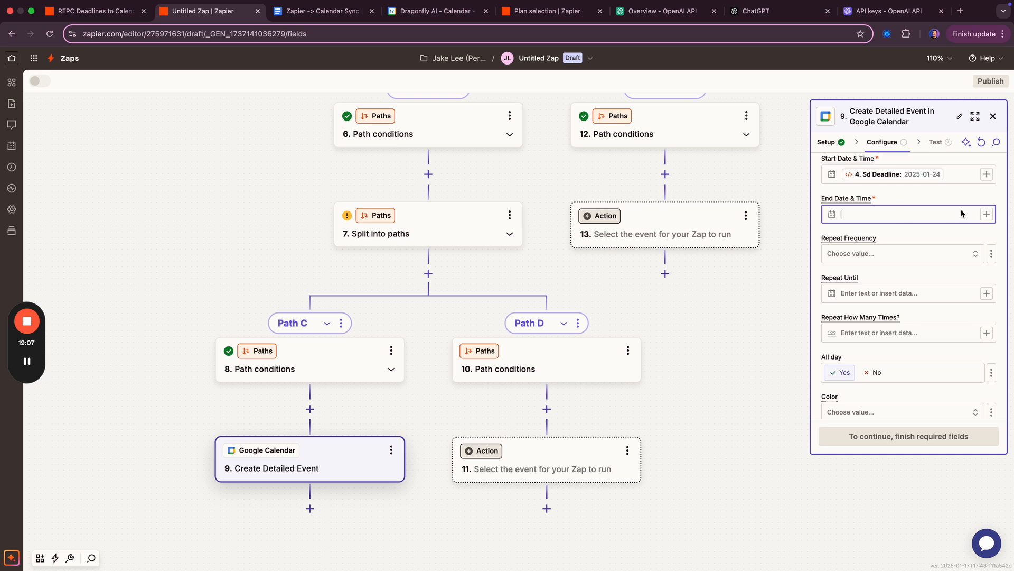
pyautogui.click(987, 214)
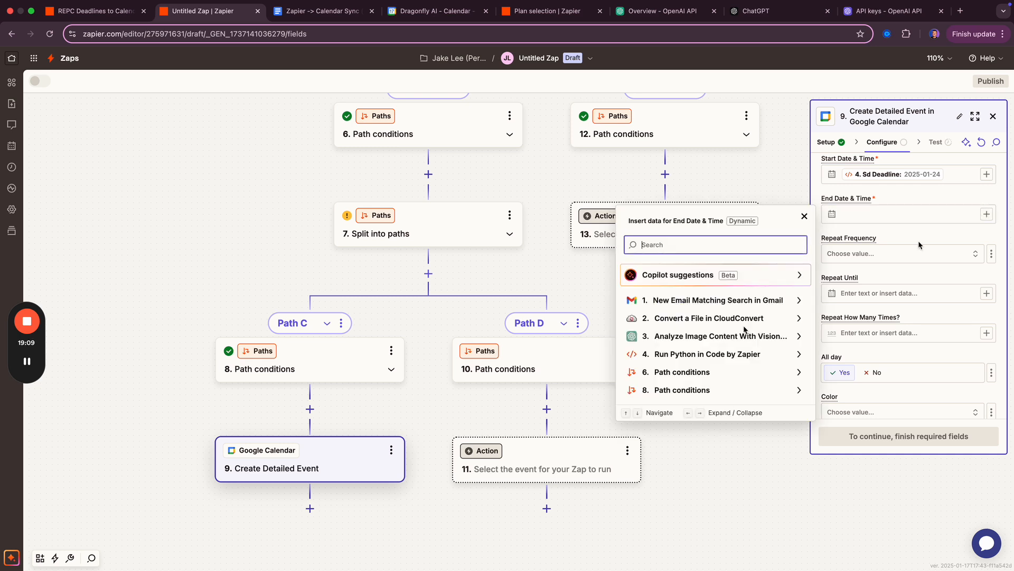
pyautogui.click(681, 355)
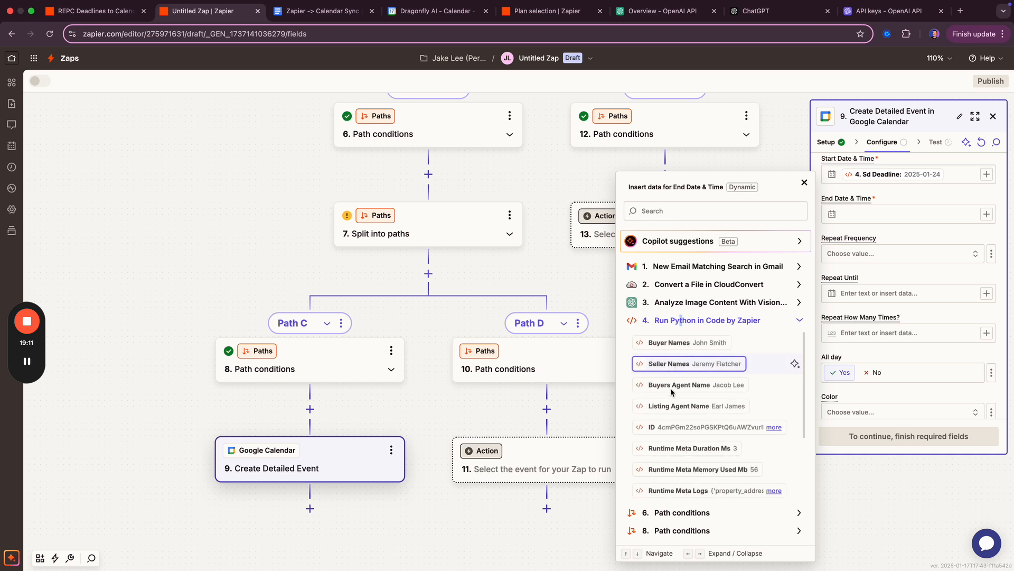
pyautogui.scroll(-2, 681, 381)
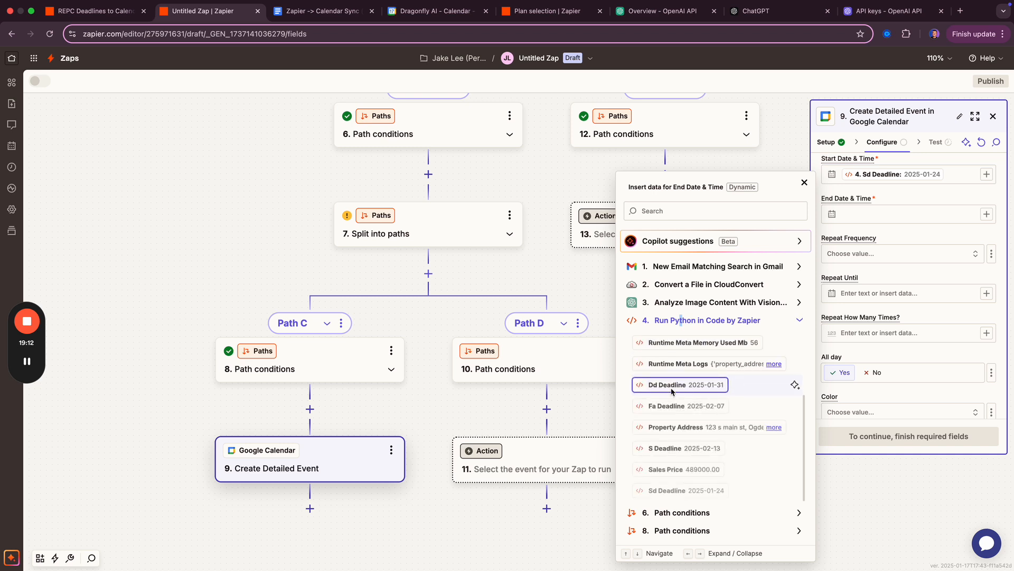
pyautogui.click(674, 490)
pyautogui.click(907, 235)
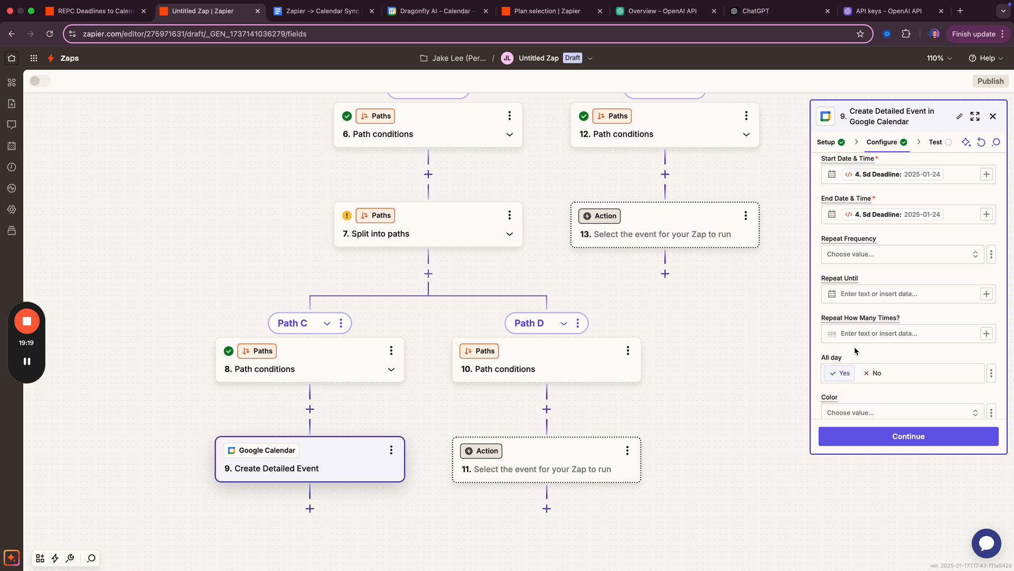
pyautogui.scroll(-3, 854, 346)
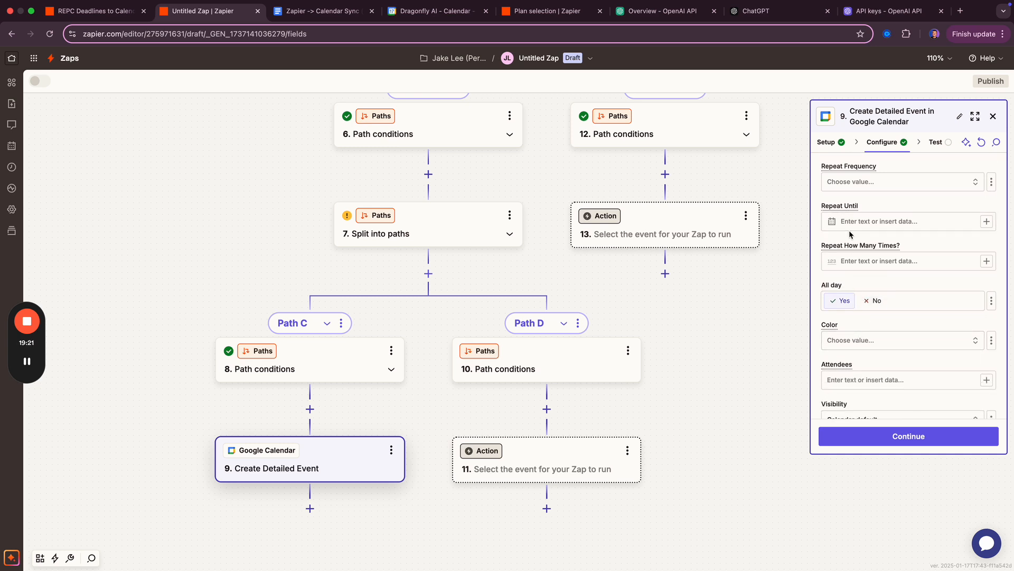
pyautogui.scroll(-7, 850, 231)
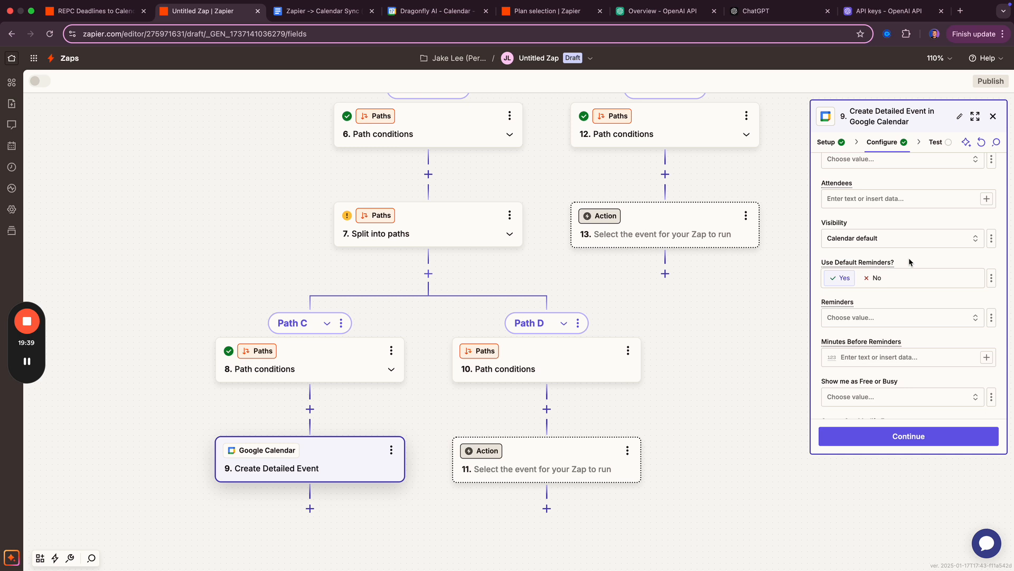
# - Leave reminders unset and clear Guests Can Modify Event, then continue to the test preview
pyautogui.scroll(-2, 886, 296)
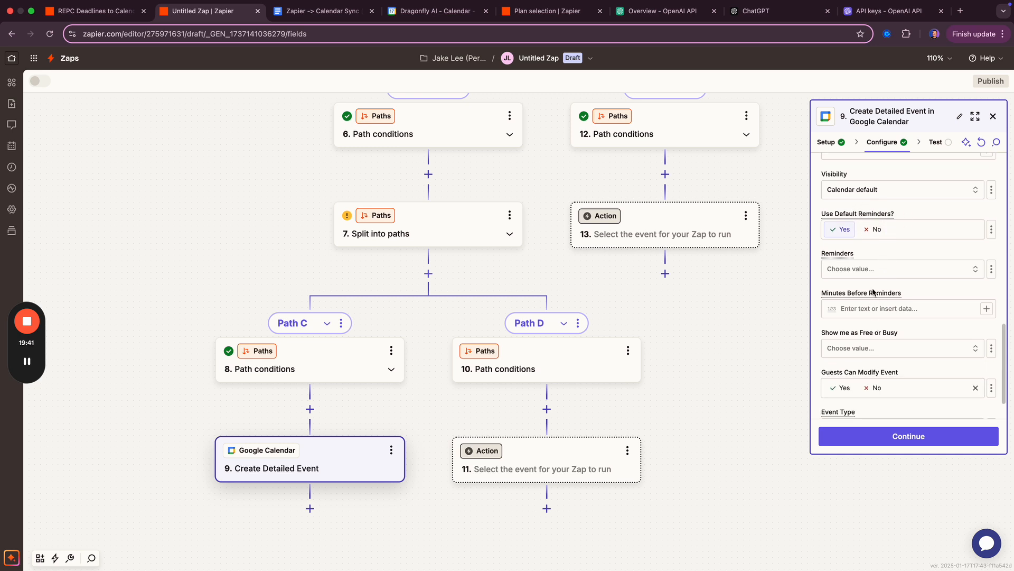
pyautogui.scroll(-2, 872, 285)
pyautogui.click(856, 228)
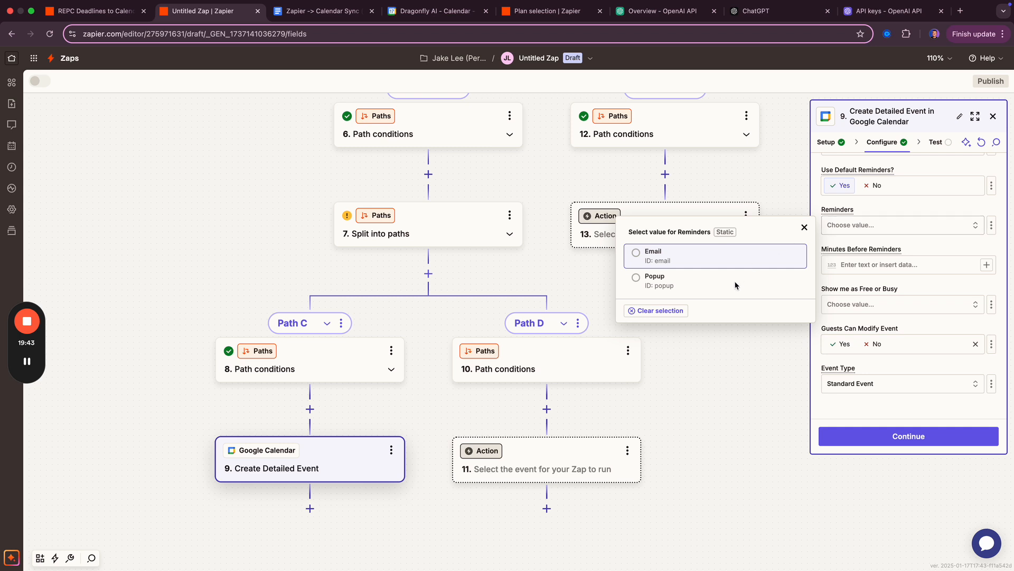
pyautogui.click(897, 210)
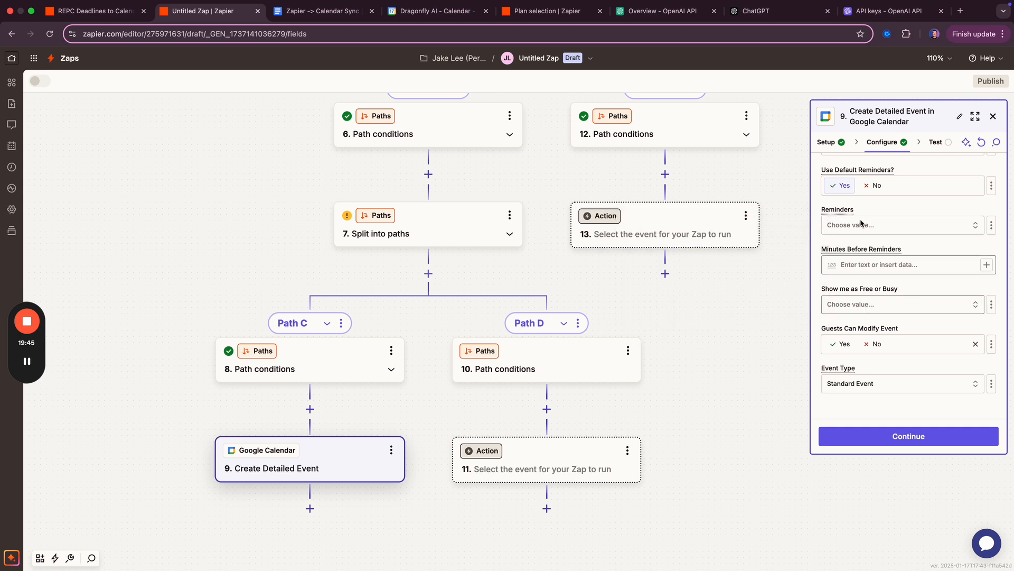
pyautogui.click(876, 344)
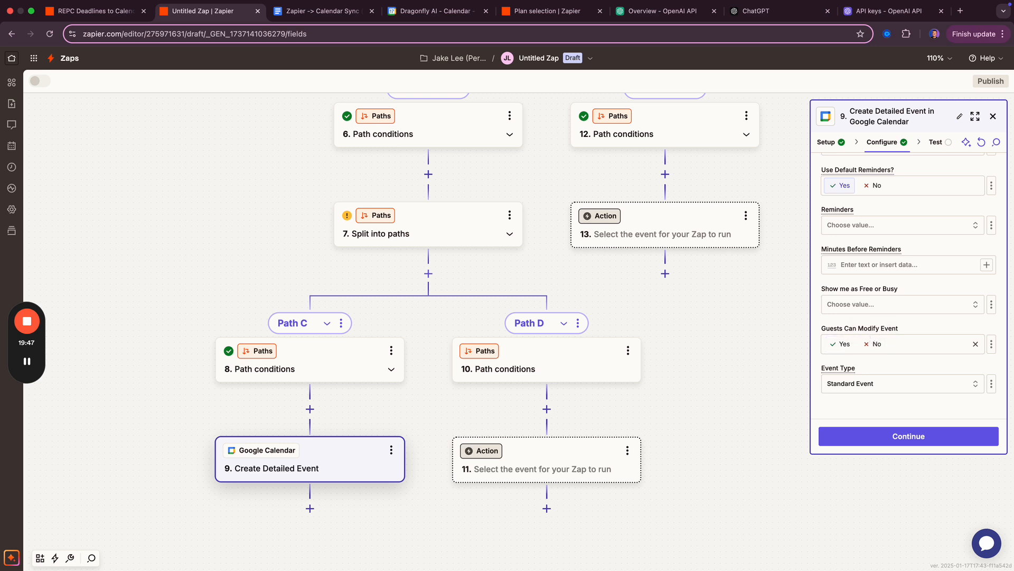
pyautogui.click(975, 345)
pyautogui.click(878, 438)
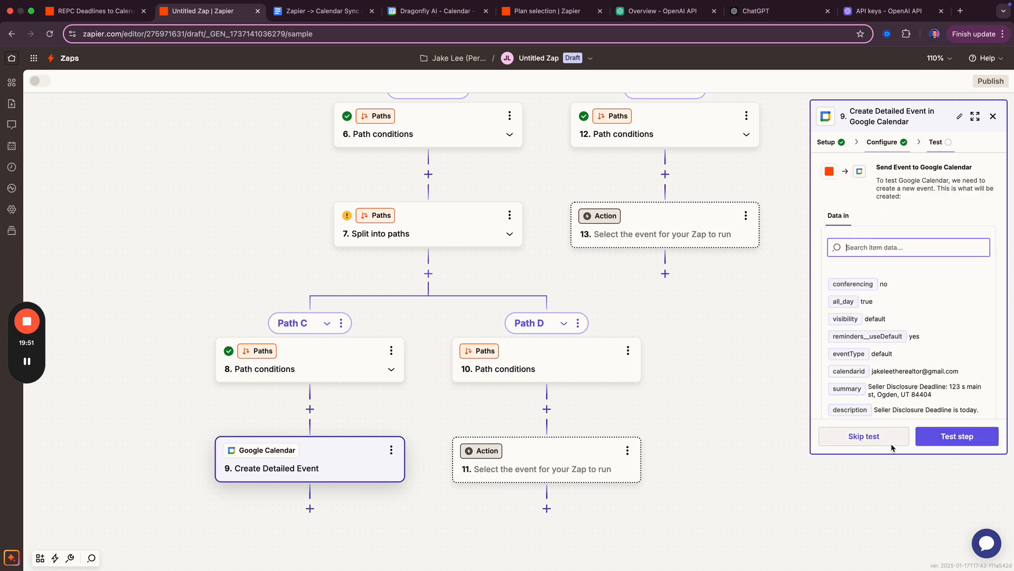
# - Test the step to send the Seller Disclosure Deadline event to Google Calendar, then view the calendar
pyautogui.scroll(-3, 903, 347)
pyautogui.scroll(-3, 902, 346)
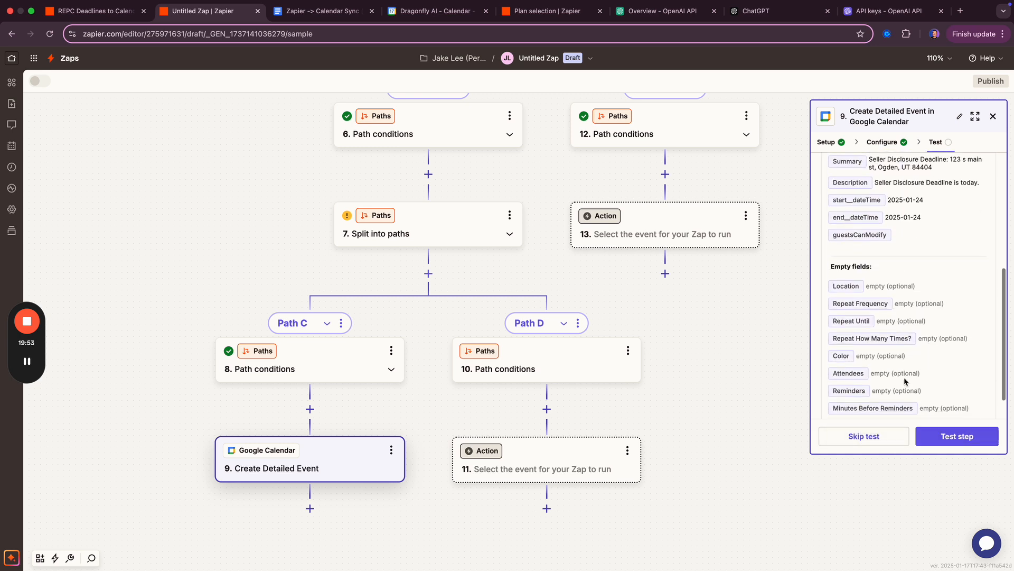
pyautogui.scroll(2, 906, 373)
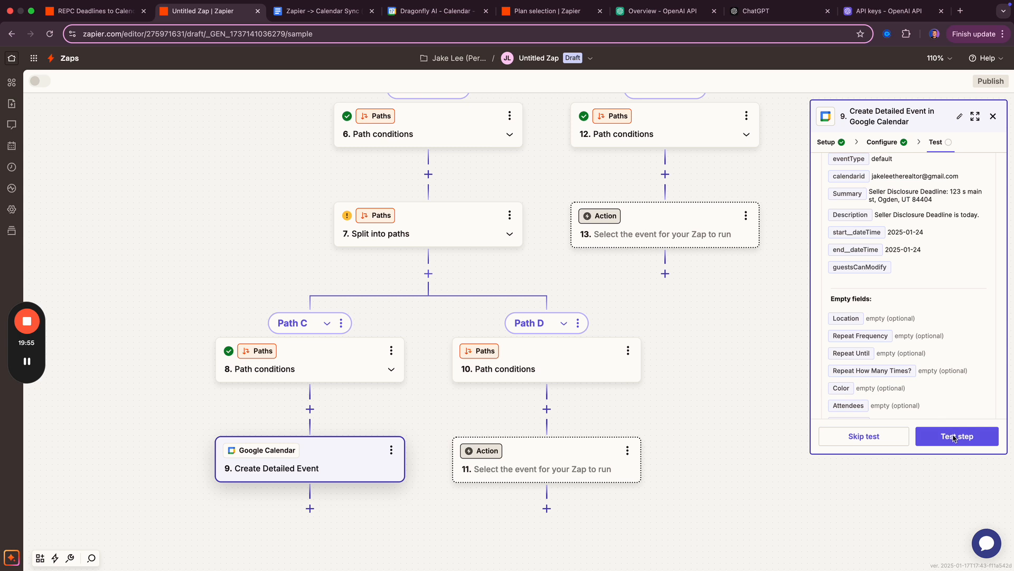
pyautogui.click(931, 431)
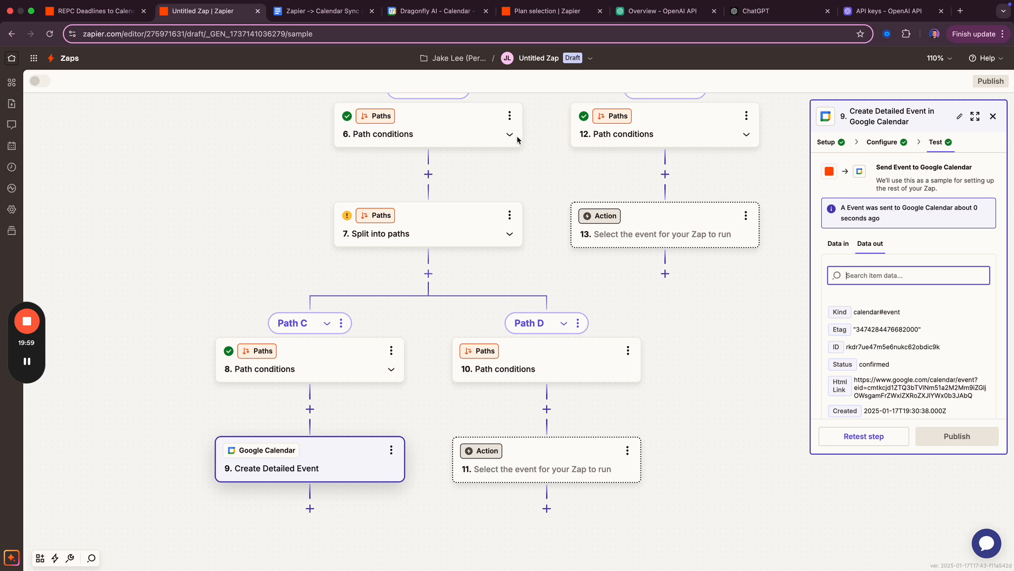
pyautogui.click(435, 16)
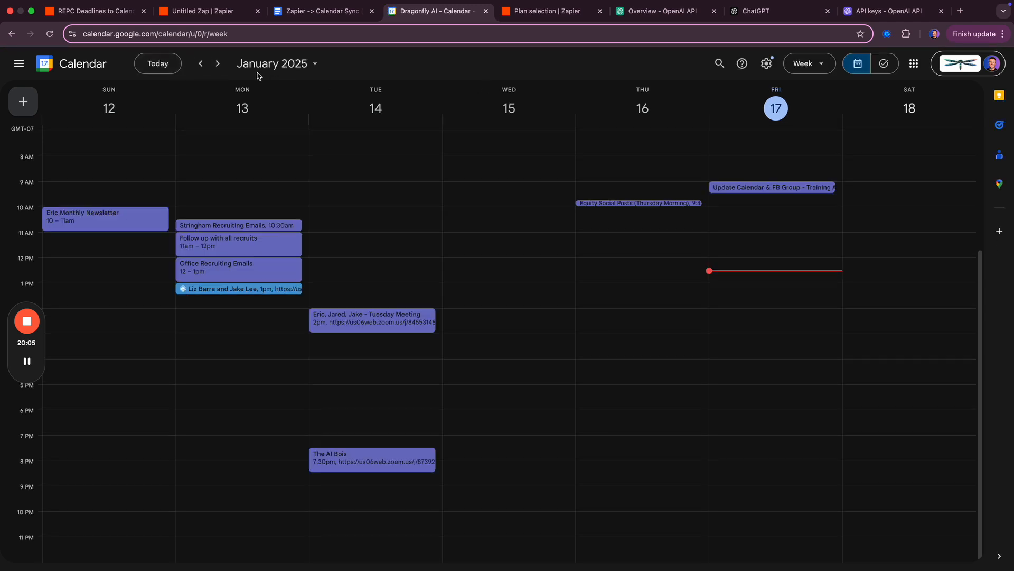
# - Open the Seller Disclosure Deadline event on Friday, January 24 and review its title and description
pyautogui.click(218, 64)
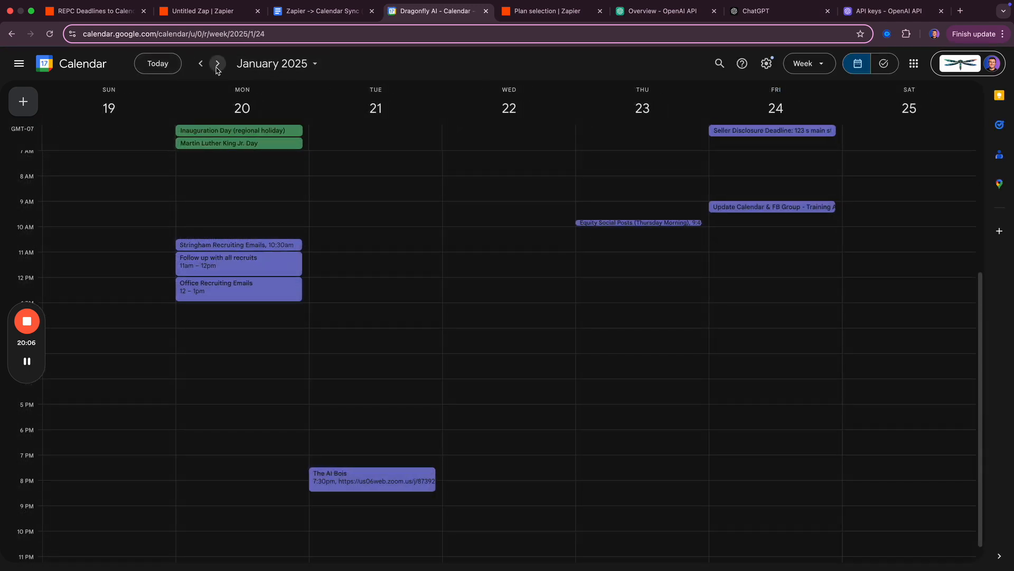
pyautogui.click(793, 134)
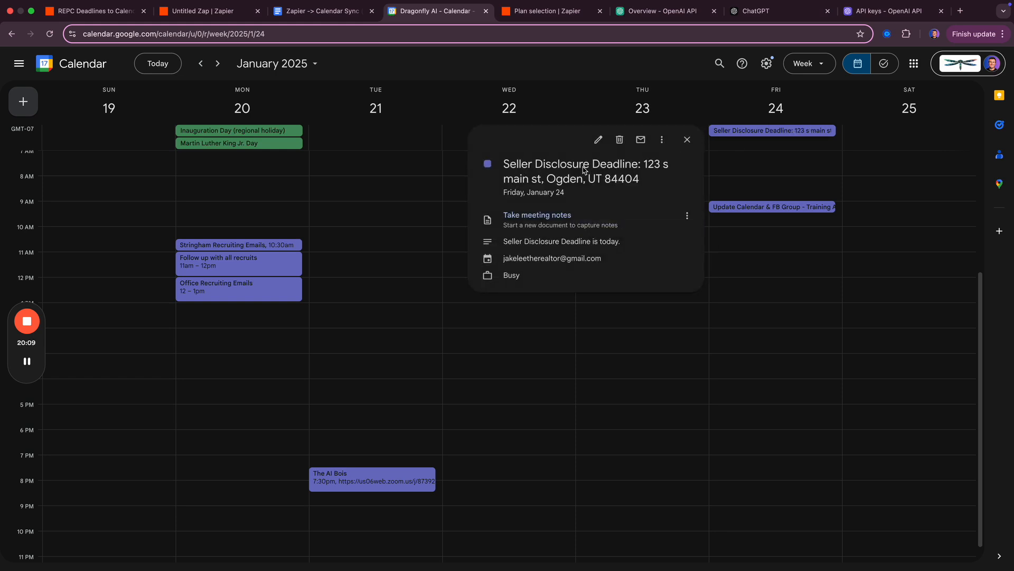
pyautogui.moveTo(649, 168); pyautogui.dragTo(597, 234)
pyautogui.moveTo(508, 242); pyautogui.dragTo(621, 241)
pyautogui.click(623, 244)
pyautogui.press('super+1')
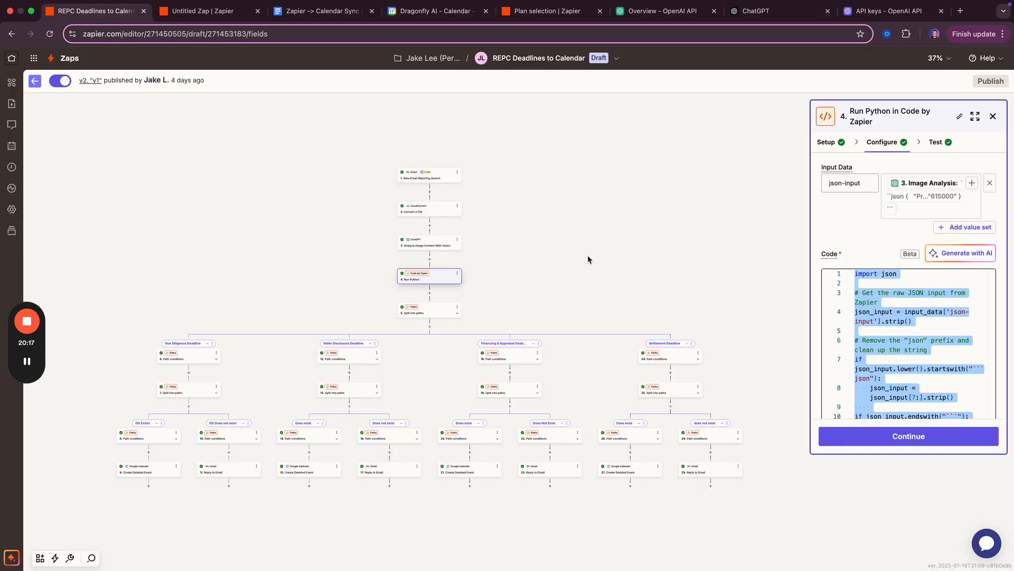
# - Rename the Path C branch to 'SD Exists'
pyautogui.press('super+2')
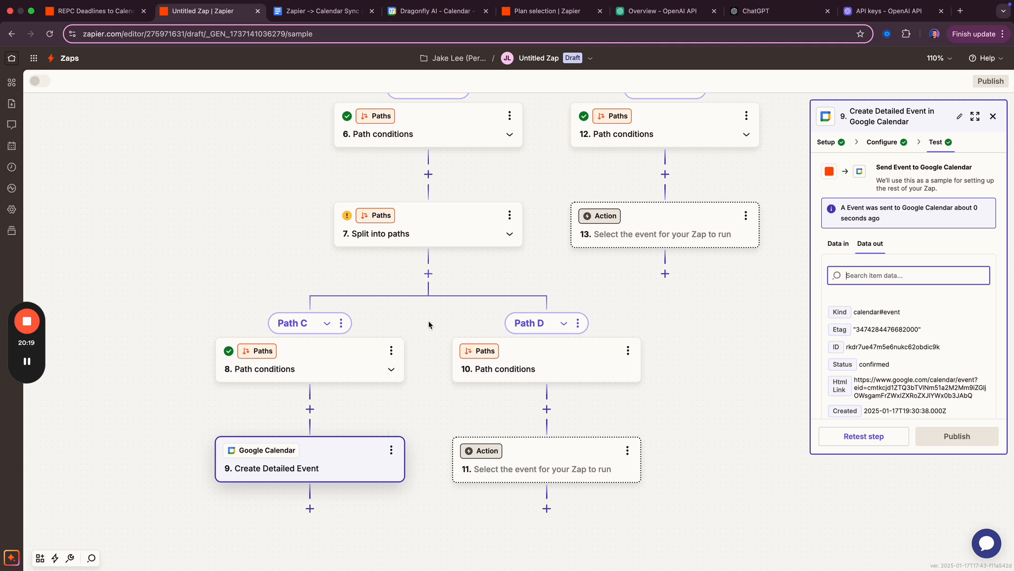
pyautogui.hscroll(5, 431, 324)
pyautogui.click(243, 320)
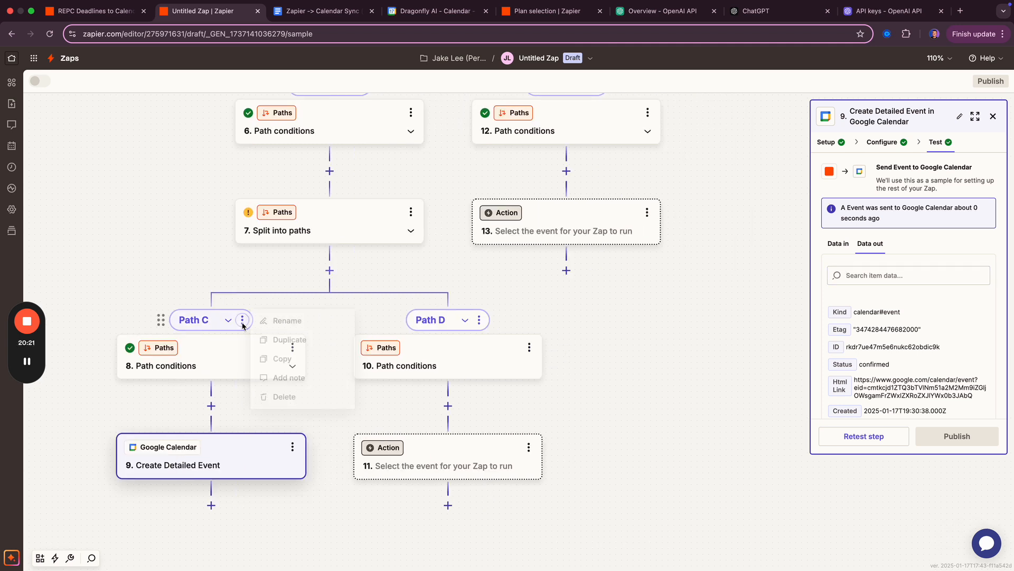
pyautogui.click(290, 321)
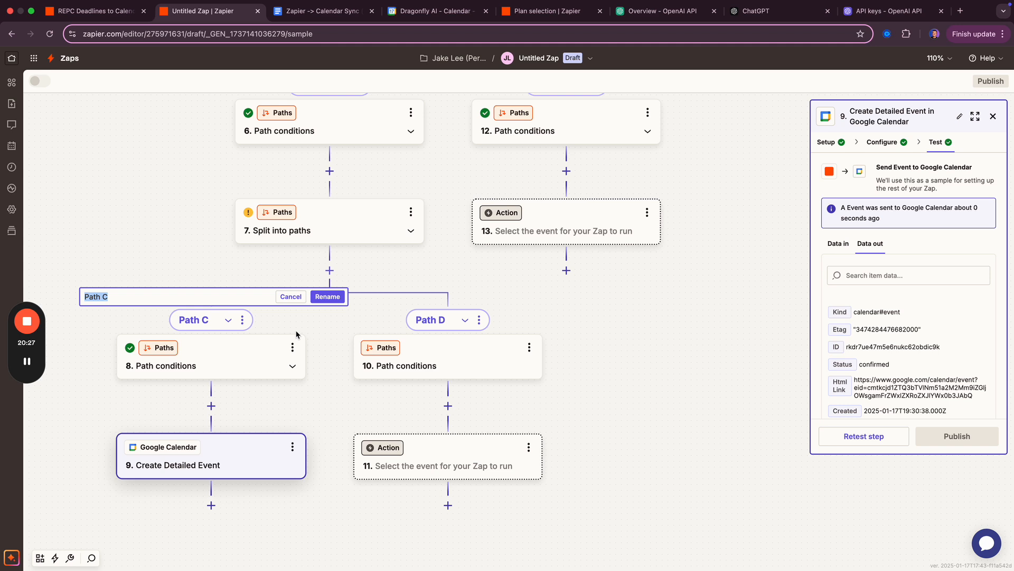
pyautogui.write('SD D')
pyautogui.press('BackSpace')
pyautogui.write('Exists')
pyautogui.press('Return')
# - Rename the Path D branch to 'SD Does not exist'
pyautogui.click(479, 320)
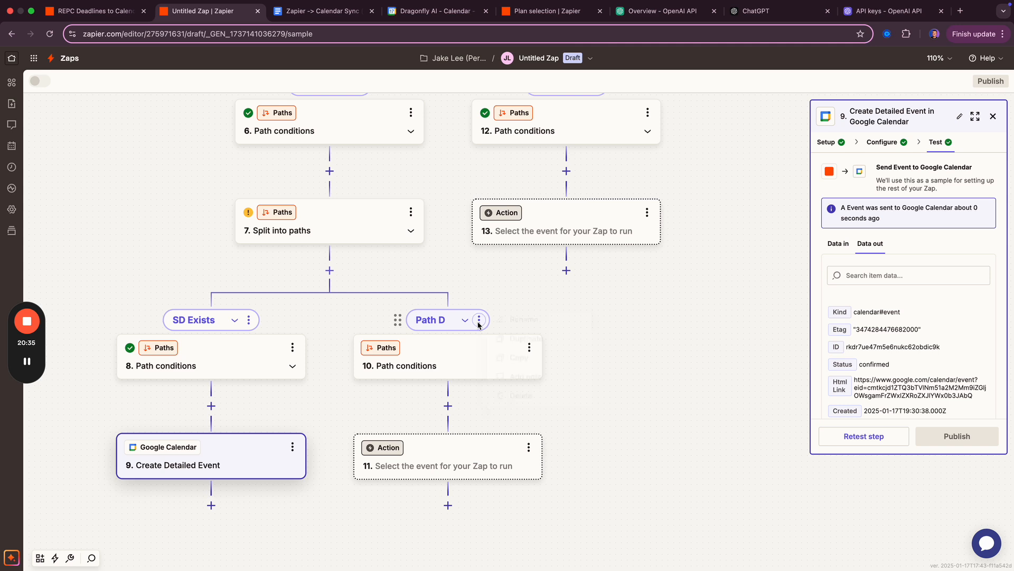
pyautogui.click(512, 325)
pyautogui.write('SD ')
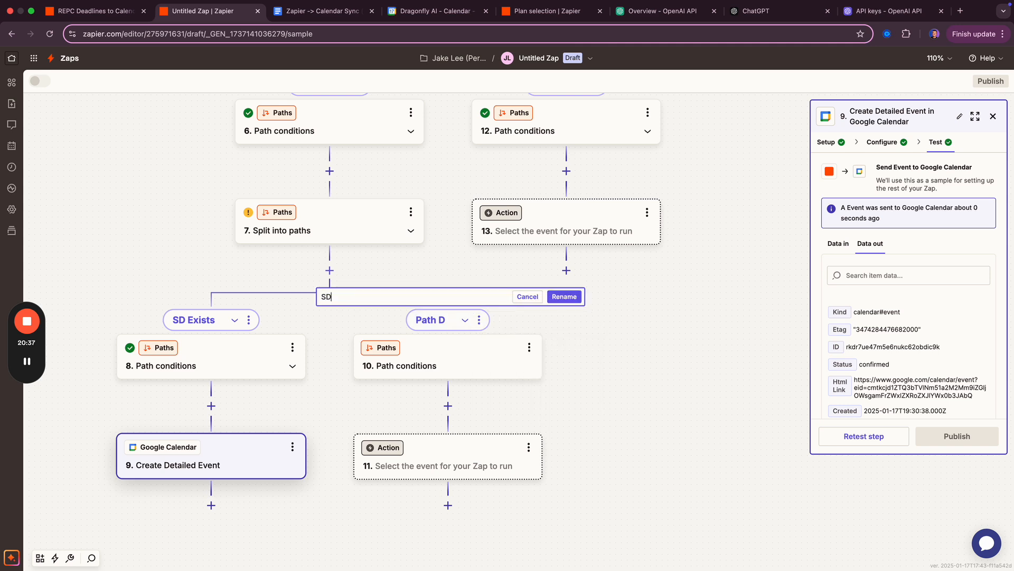
pyautogui.write('Does not exist')
pyautogui.press('Return')
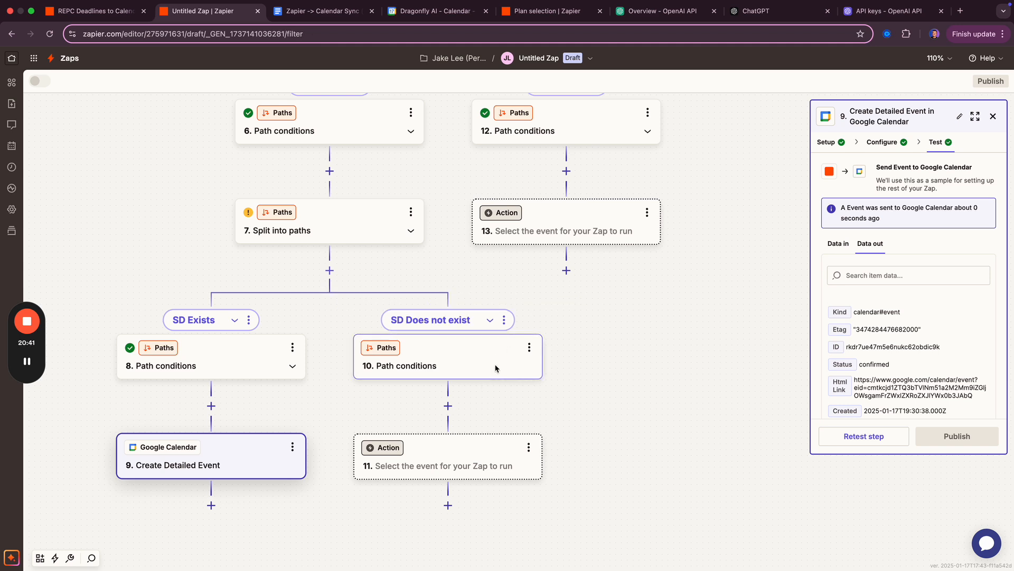
# - Set step 10's rule to continue only when the Python step's Sd Deadline does not exist
pyautogui.click(496, 368)
pyautogui.click(866, 246)
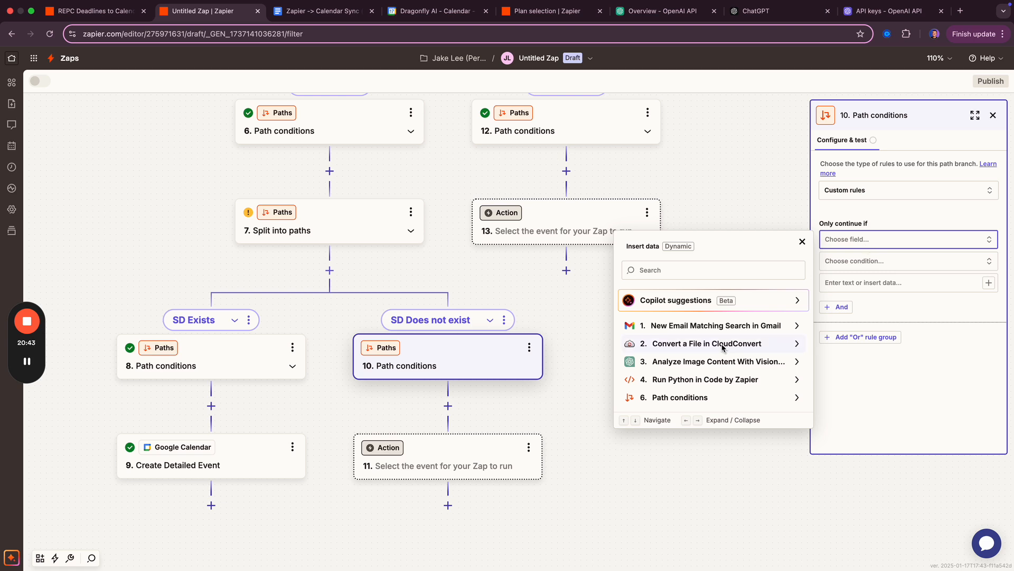
pyautogui.click(700, 379)
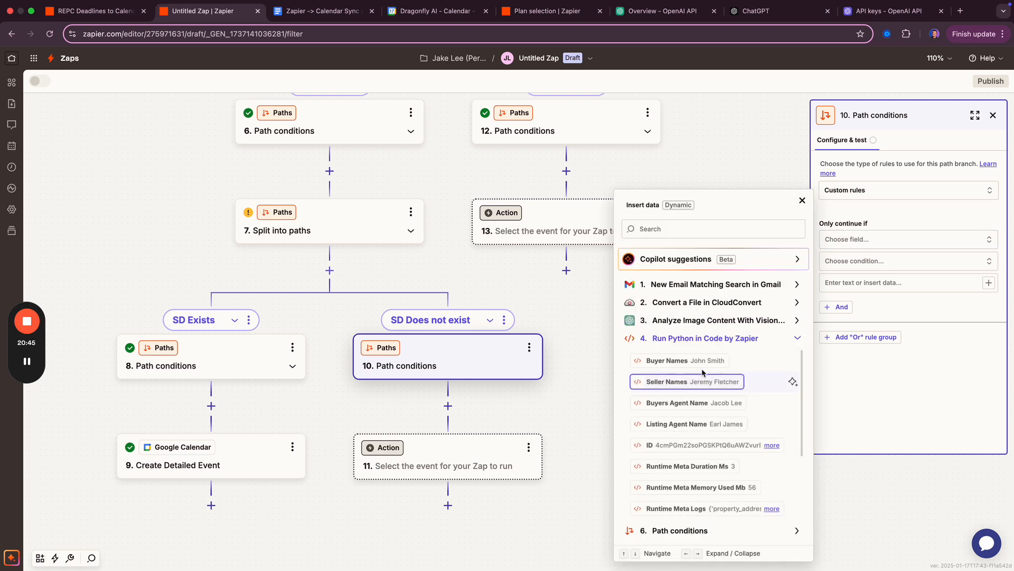
pyautogui.scroll(-5, 687, 412)
pyautogui.click(684, 508)
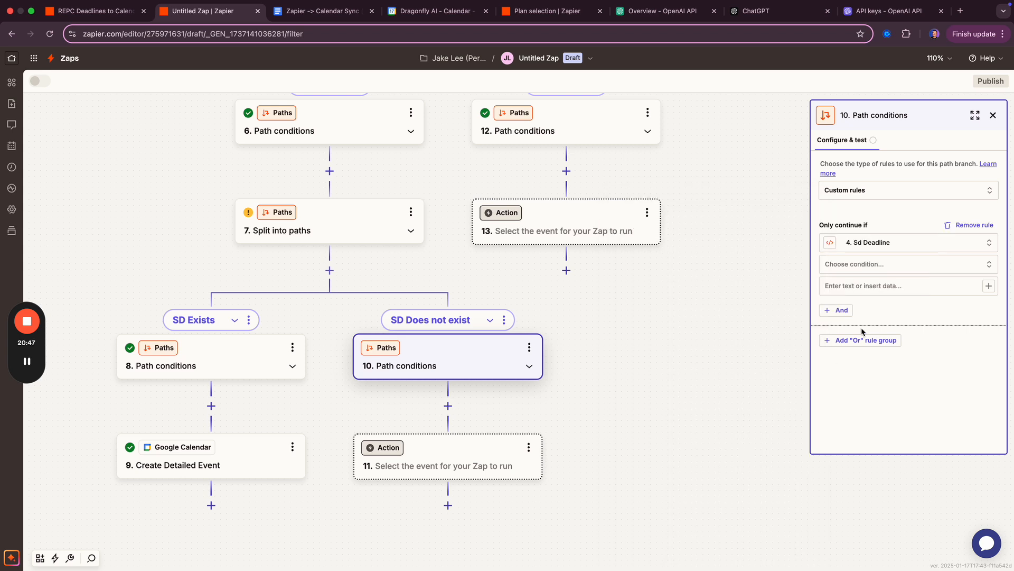
pyautogui.click(860, 264)
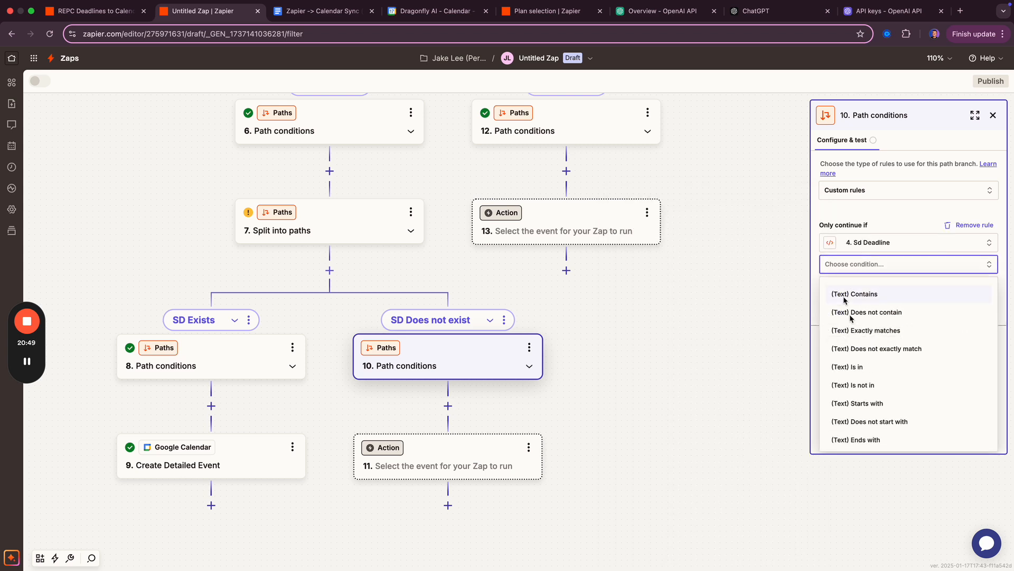
pyautogui.scroll(-5, 850, 328)
pyautogui.click(860, 434)
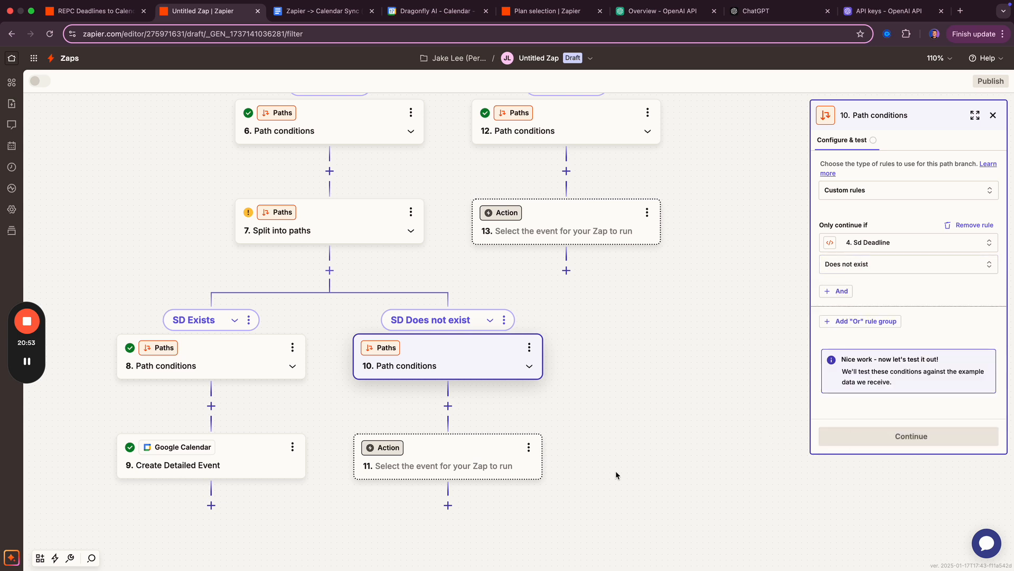
pyautogui.scroll(-3, 879, 351)
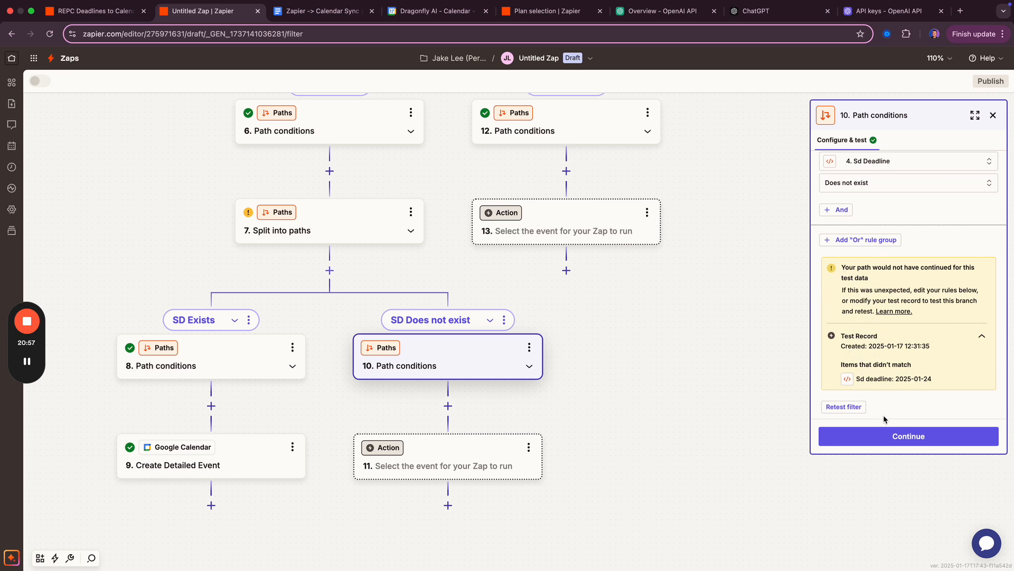
pyautogui.click(889, 437)
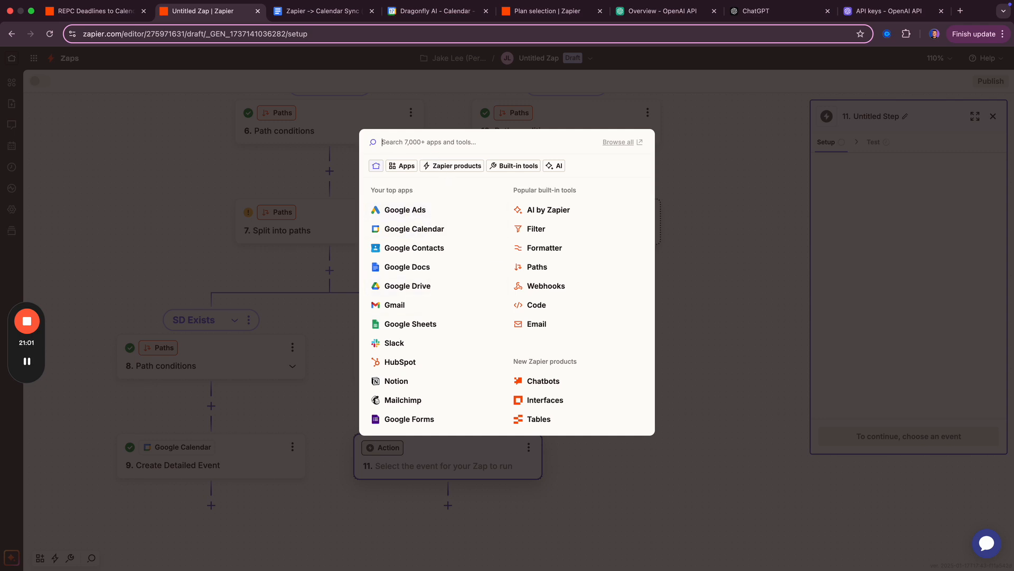
# - Make step 11 a Gmail 'Reply to Email' action and continue to its fields
pyautogui.write('gmail')
pyautogui.click(416, 175)
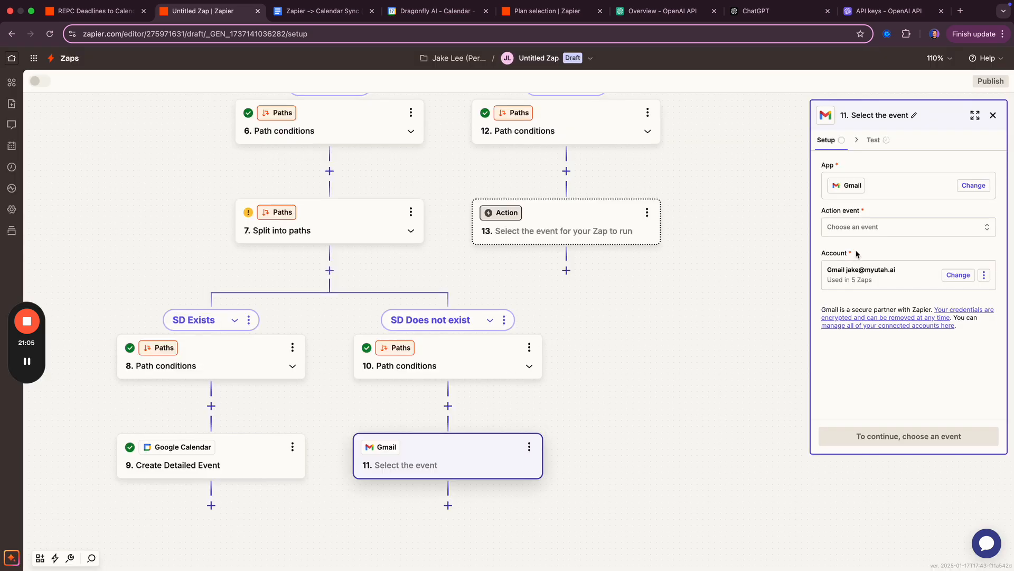
pyautogui.click(917, 228)
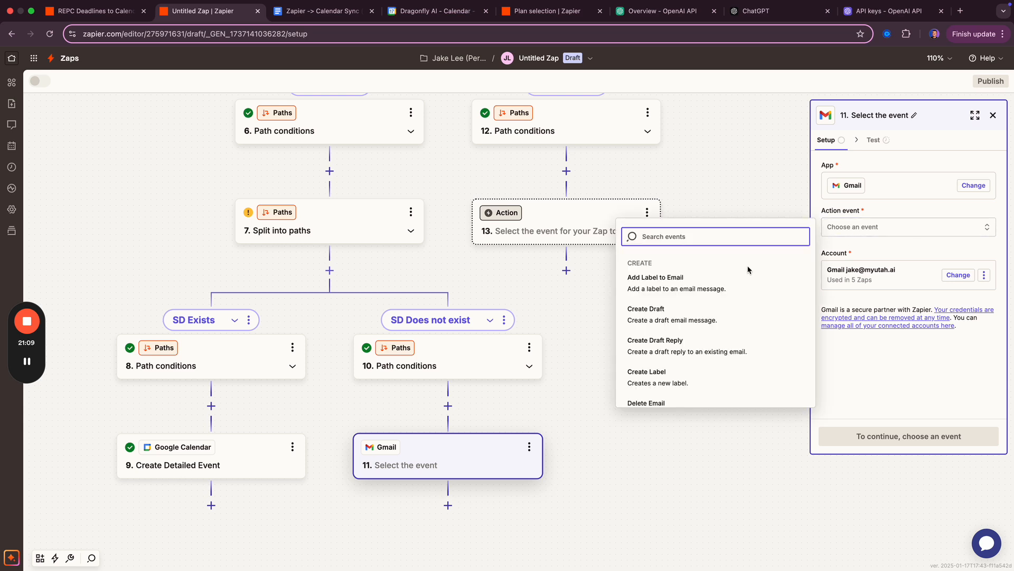
pyautogui.write('repl')
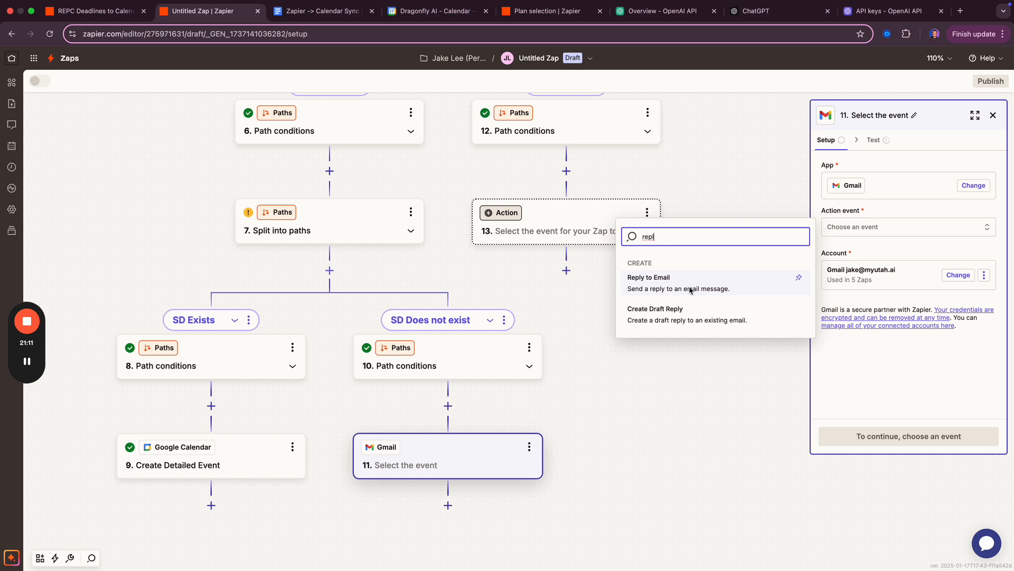
pyautogui.click(690, 290)
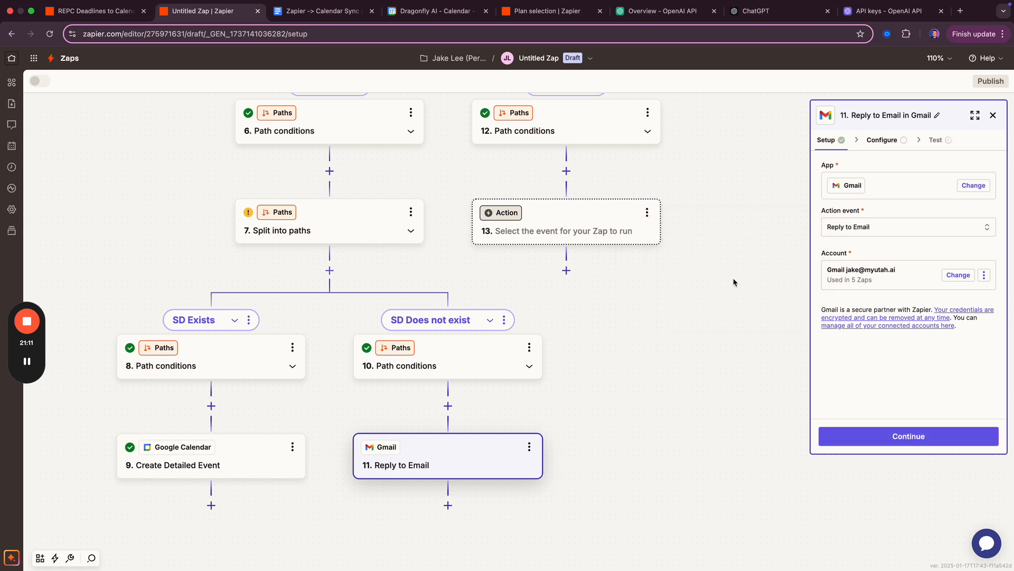
pyautogui.click(880, 440)
pyautogui.click(880, 228)
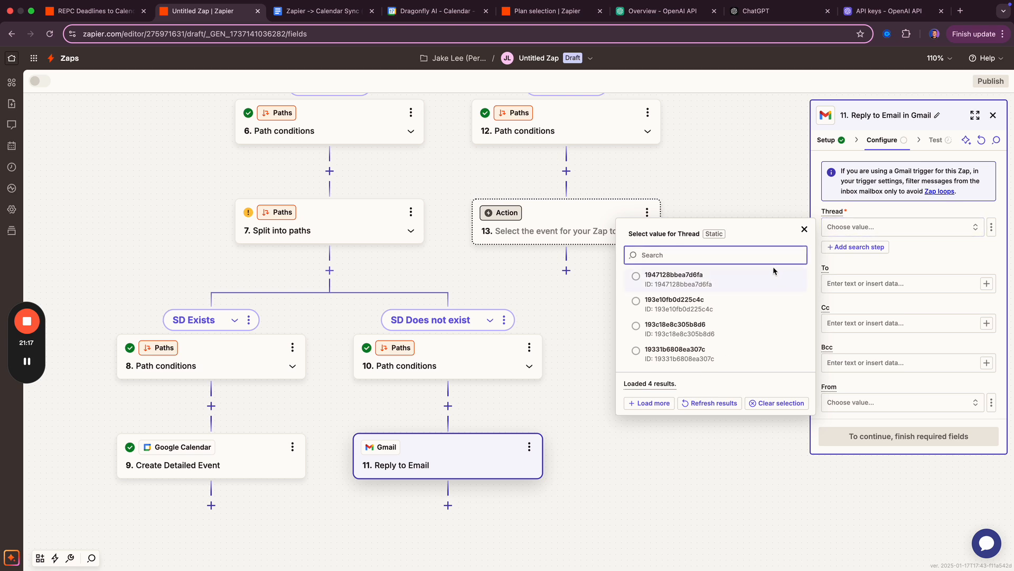
# - Check the New Email Matching Search trigger step's options before setting the Thread field
pyautogui.click(805, 228)
pyautogui.scroll(5, 738, 230)
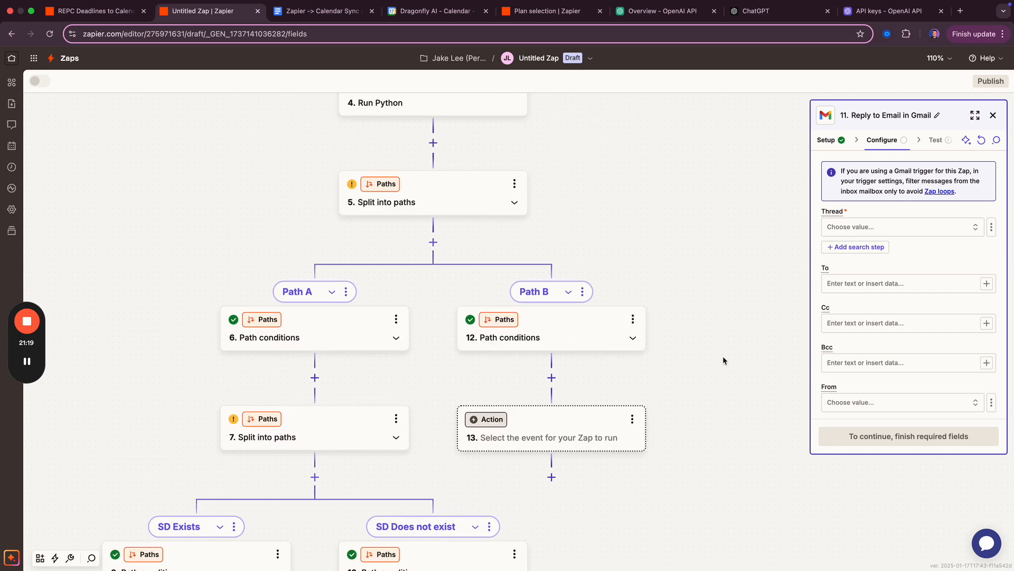
pyautogui.click(991, 227)
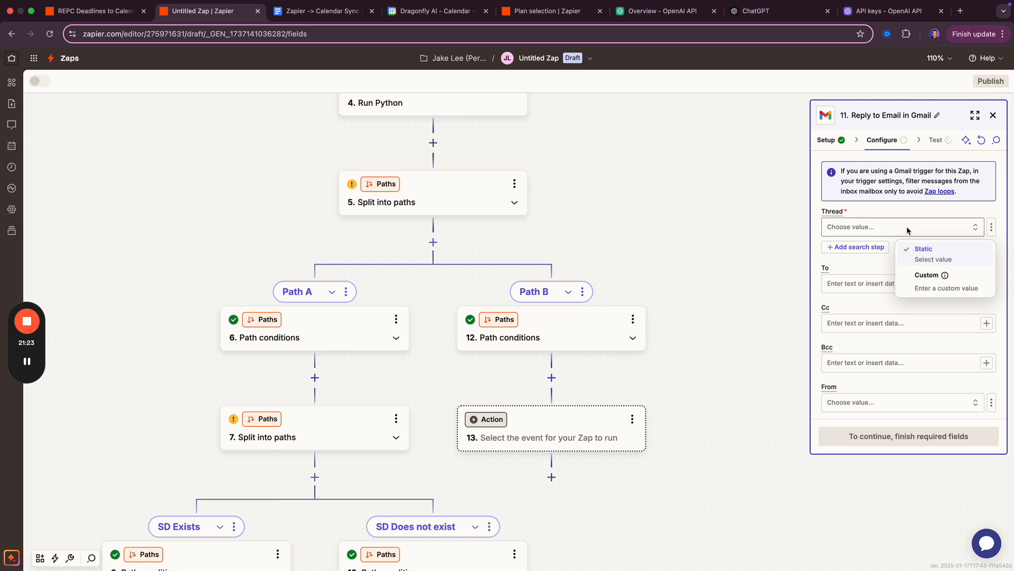
pyautogui.scroll(9, 586, 226)
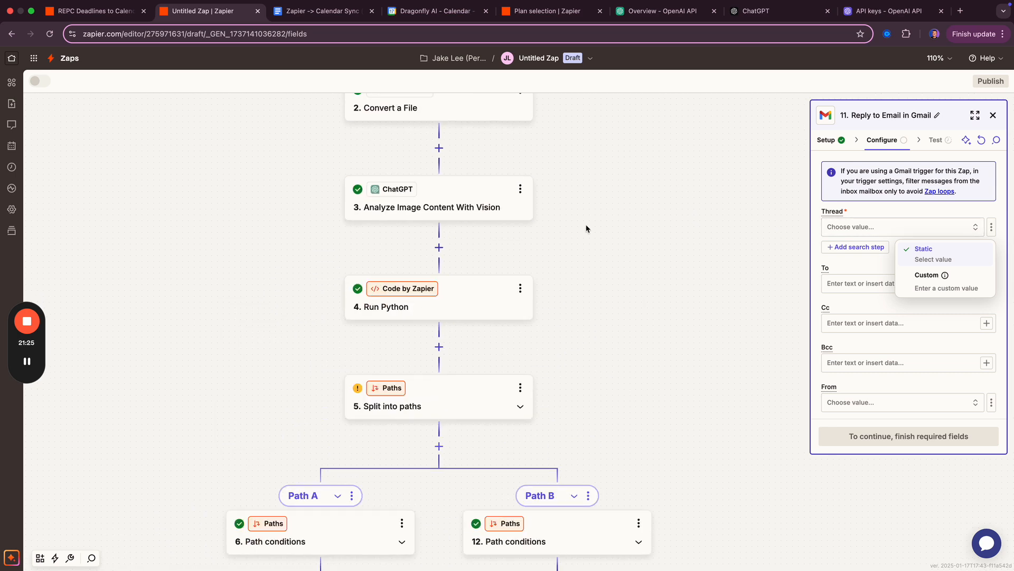
pyautogui.click(475, 174)
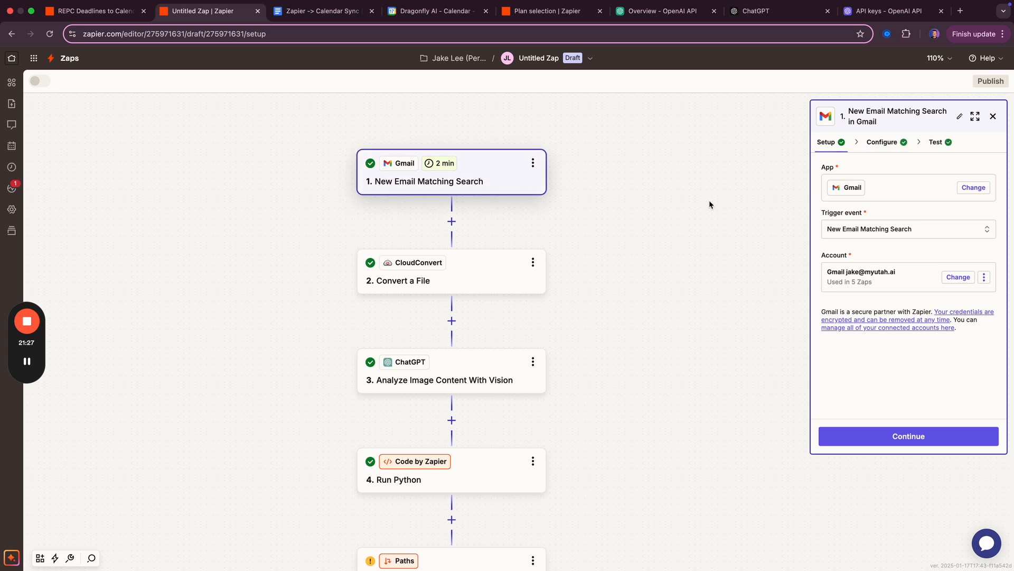
pyautogui.click(533, 163)
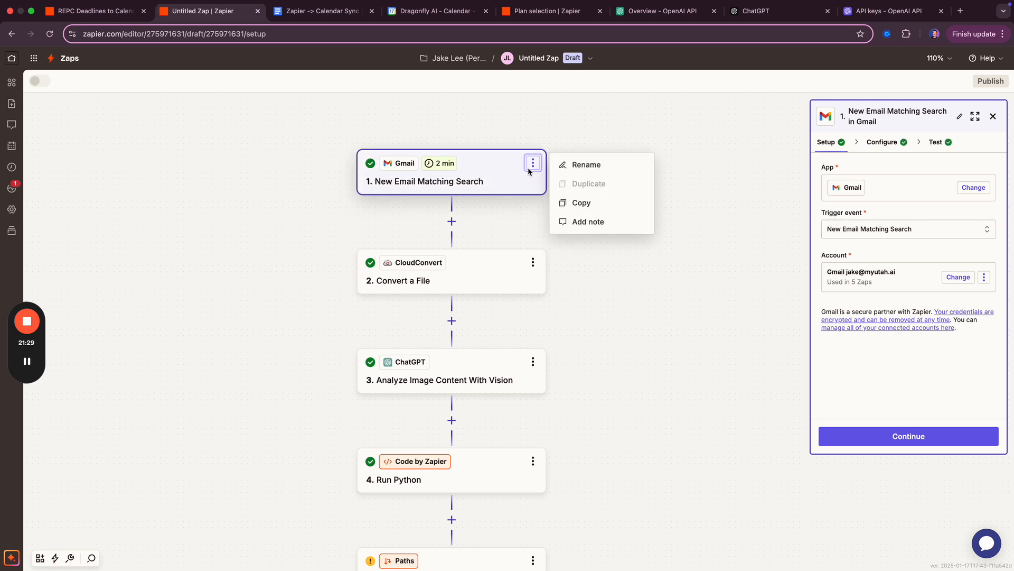
pyautogui.click(597, 254)
pyautogui.scroll(-2, 590, 291)
pyautogui.scroll(-7, 589, 291)
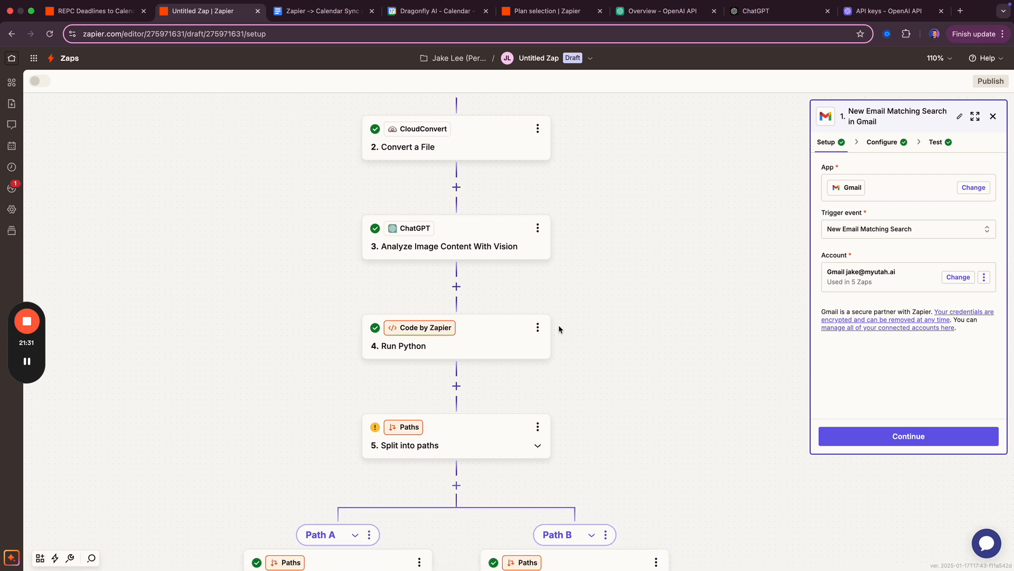
pyautogui.hscroll(-2, 158, 379)
pyautogui.click(27, 361)
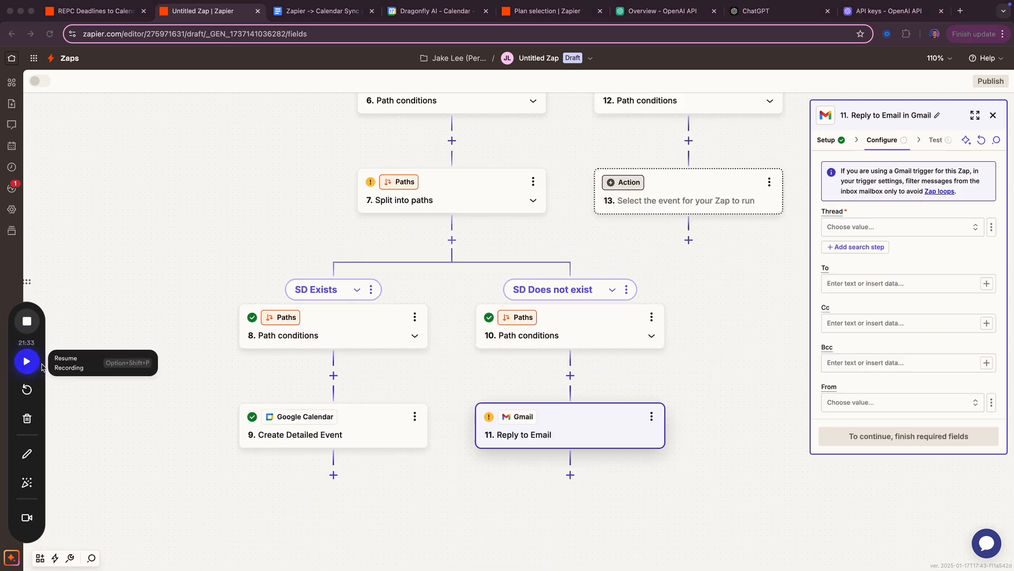
pyautogui.click(27, 359)
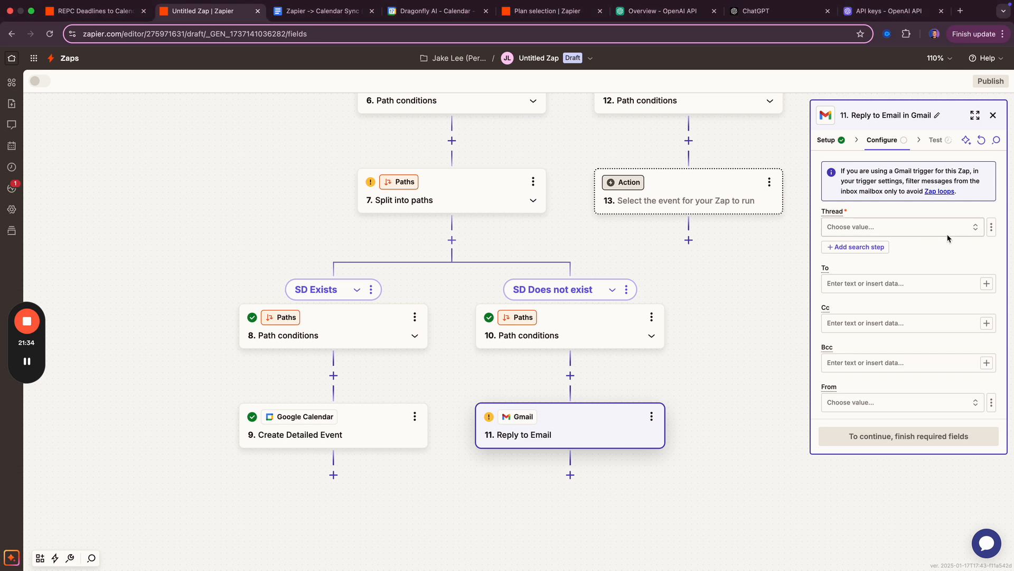
# - Set Thread to a custom value mapped to the trigger email's Thread Id
pyautogui.click(991, 227)
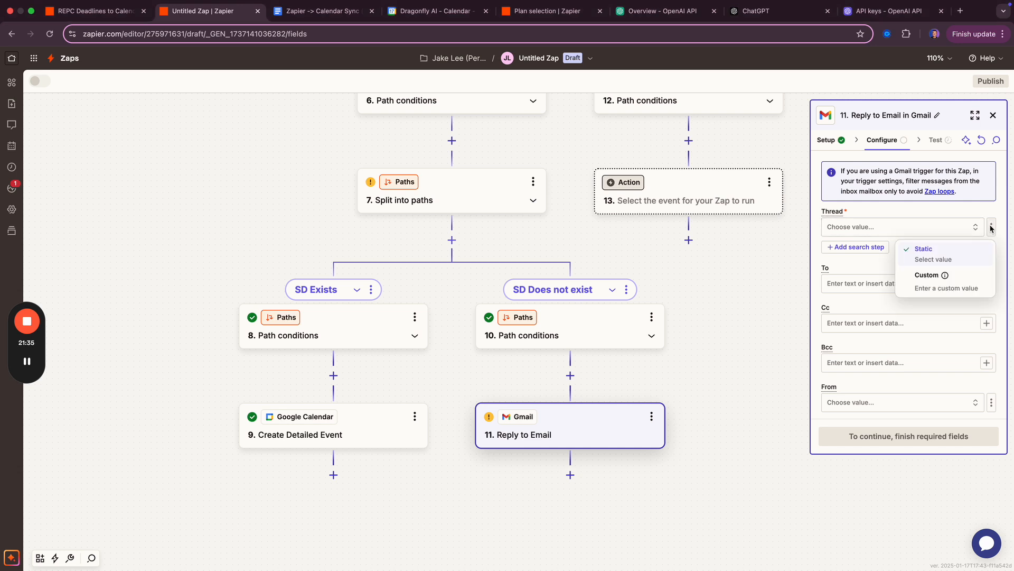
pyautogui.click(924, 280)
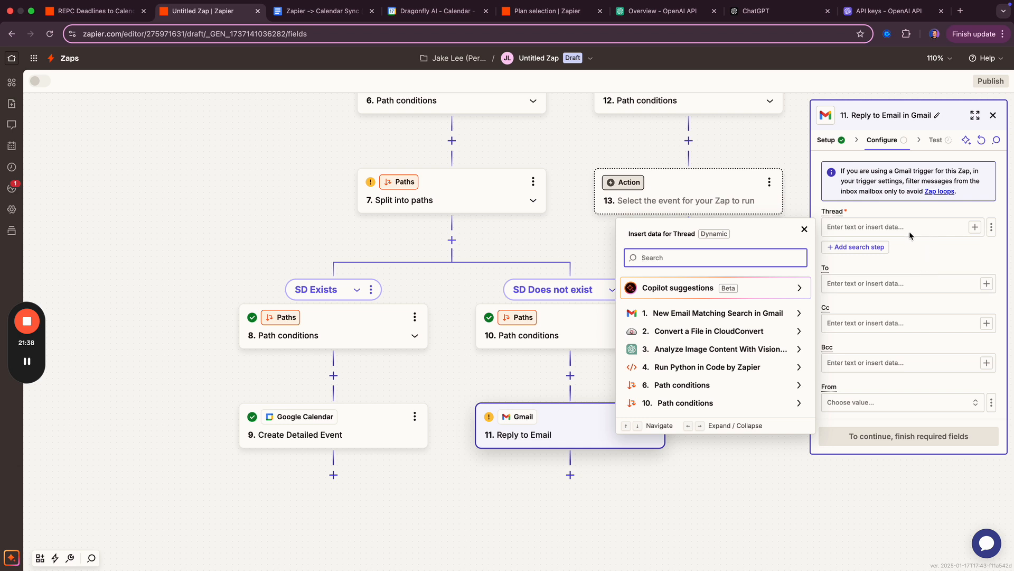
pyautogui.click(678, 315)
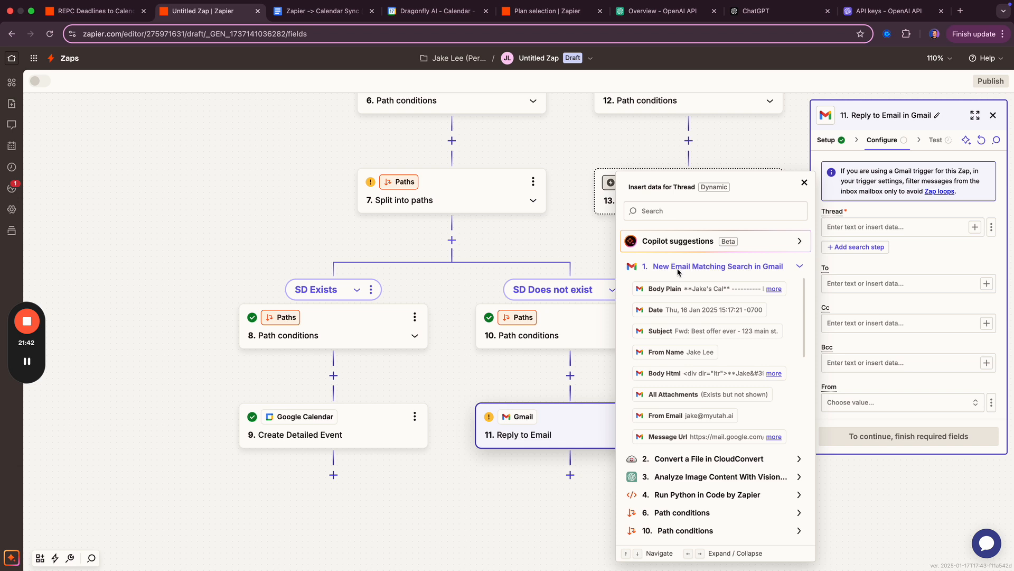
pyautogui.click(674, 208)
pyautogui.write('thread')
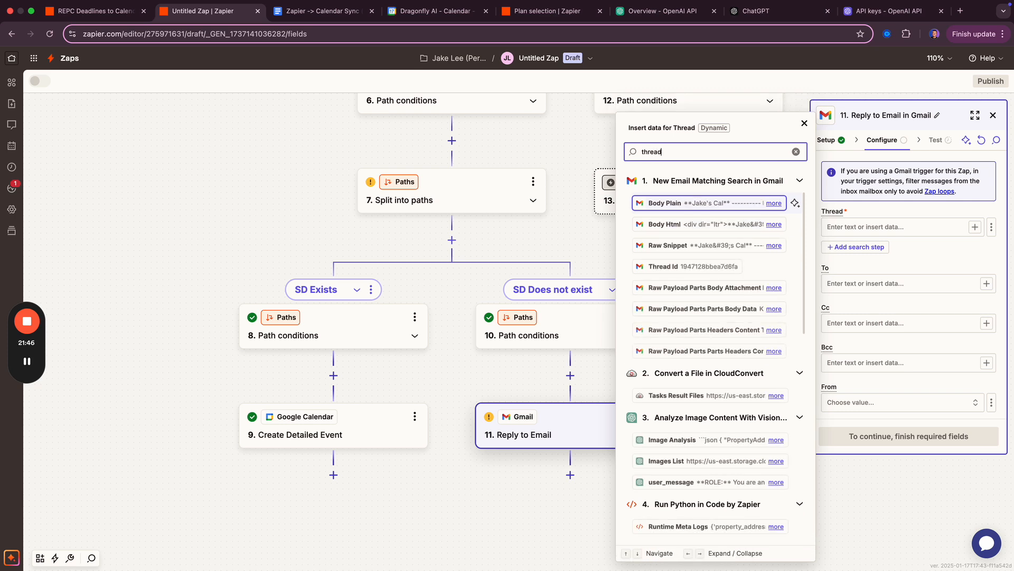
pyautogui.click(698, 267)
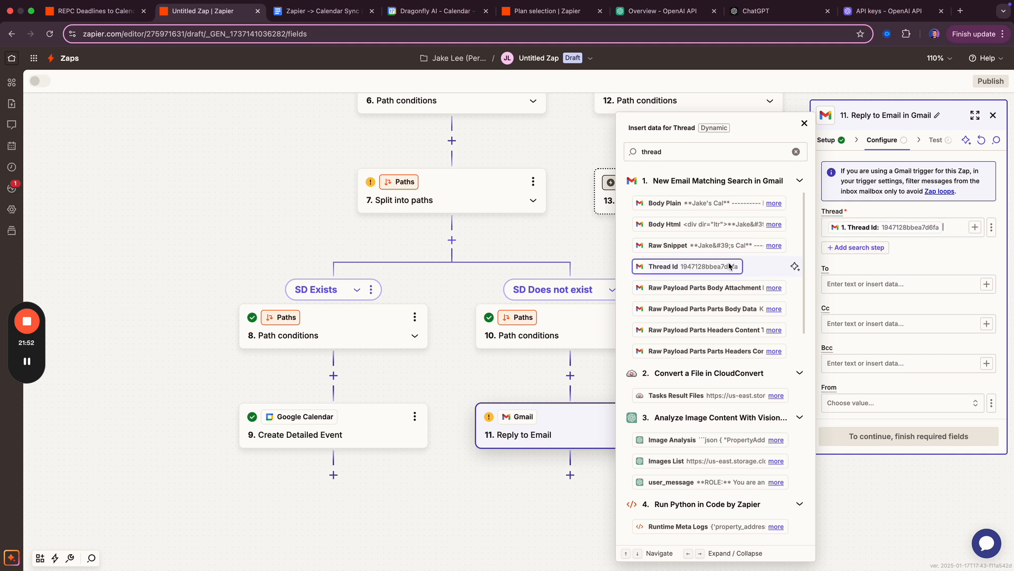
pyautogui.click(898, 261)
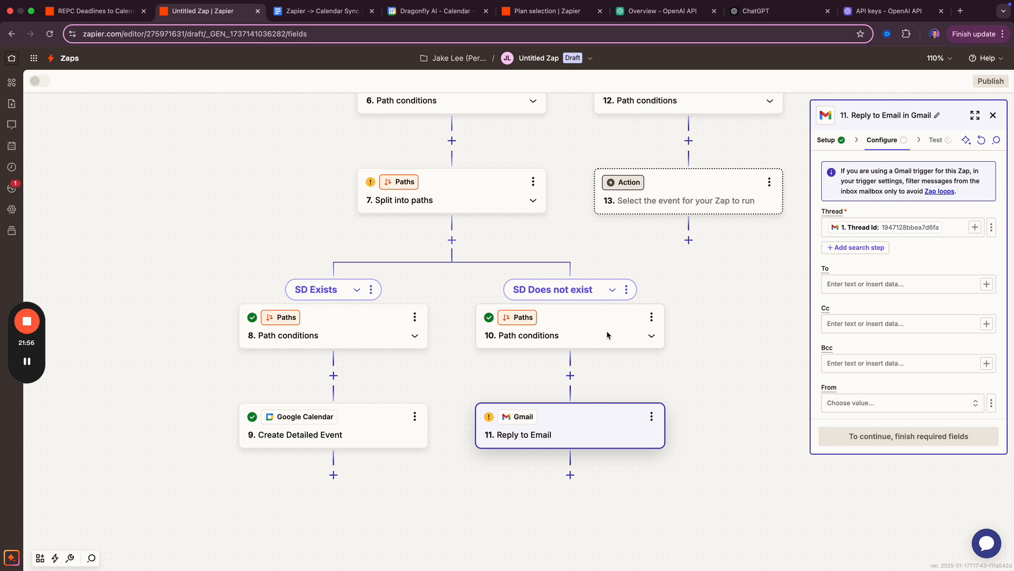
# - Compare with the published zap, then set From to the connected Gmail account
pyautogui.click(896, 291)
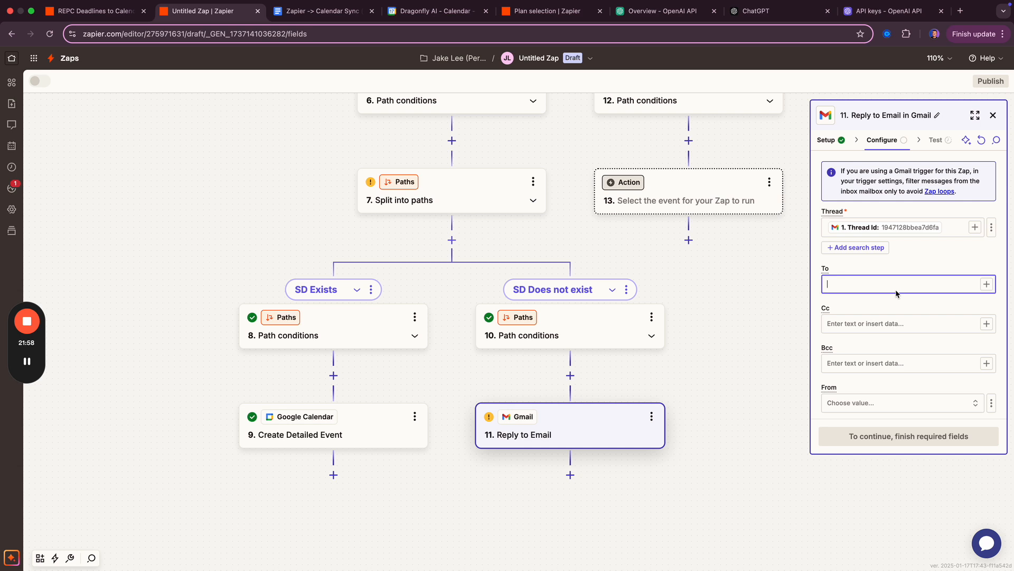
pyautogui.scroll(-1, 893, 286)
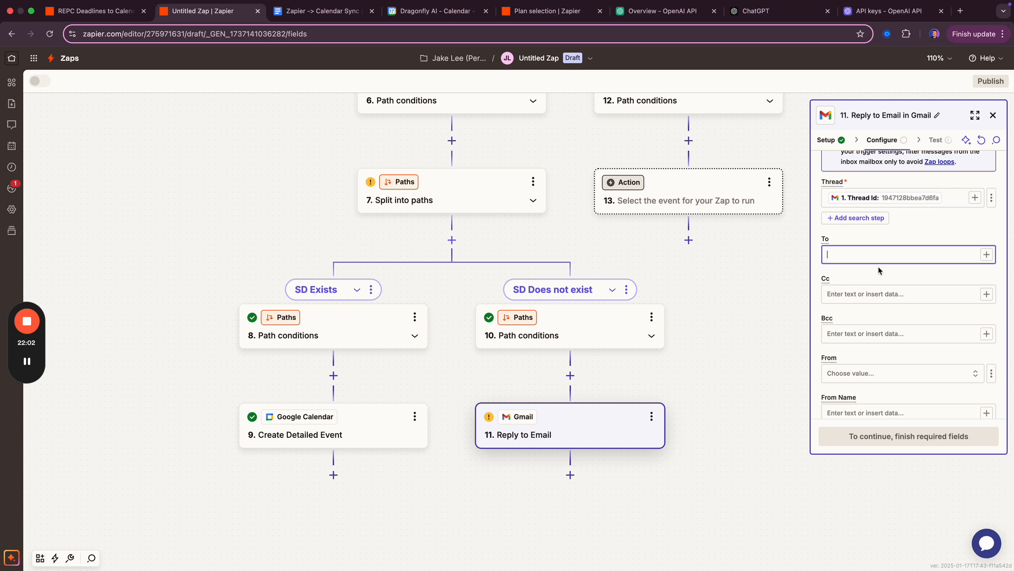
pyautogui.hotkey('ctrl', 'shift', 'Tab')
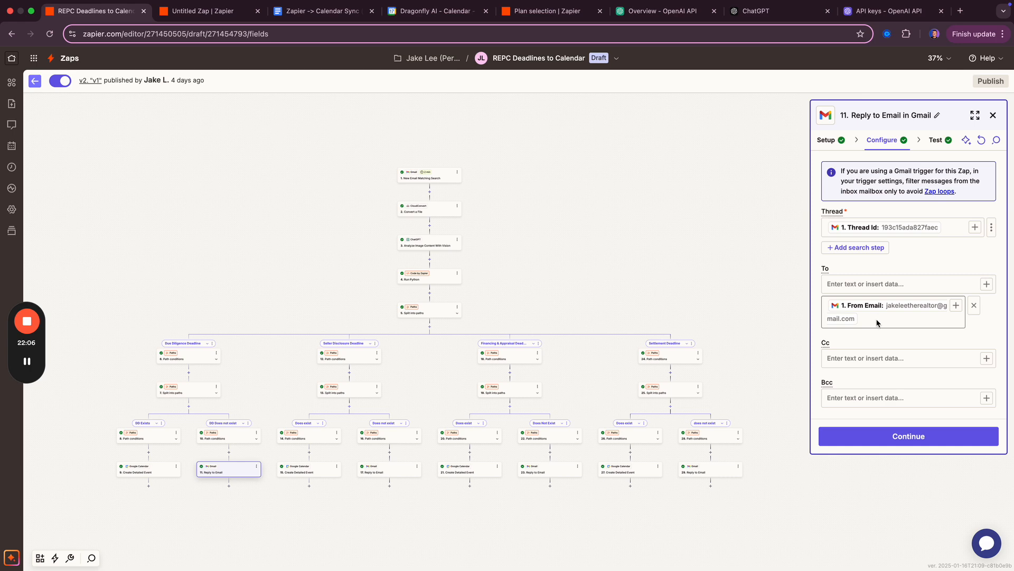
pyautogui.hotkey('ctrl', 'Tab')
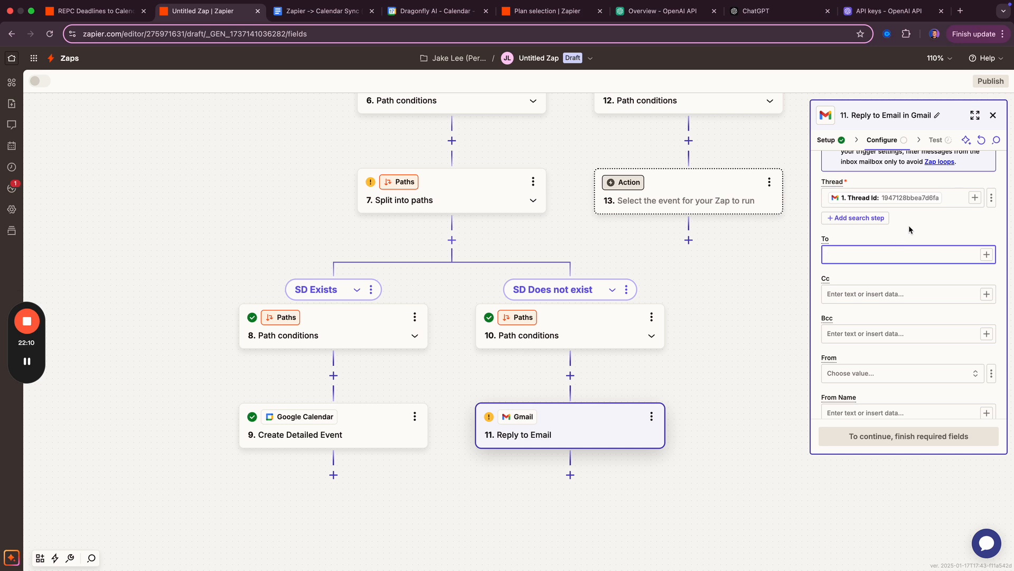
pyautogui.scroll(-1, 902, 239)
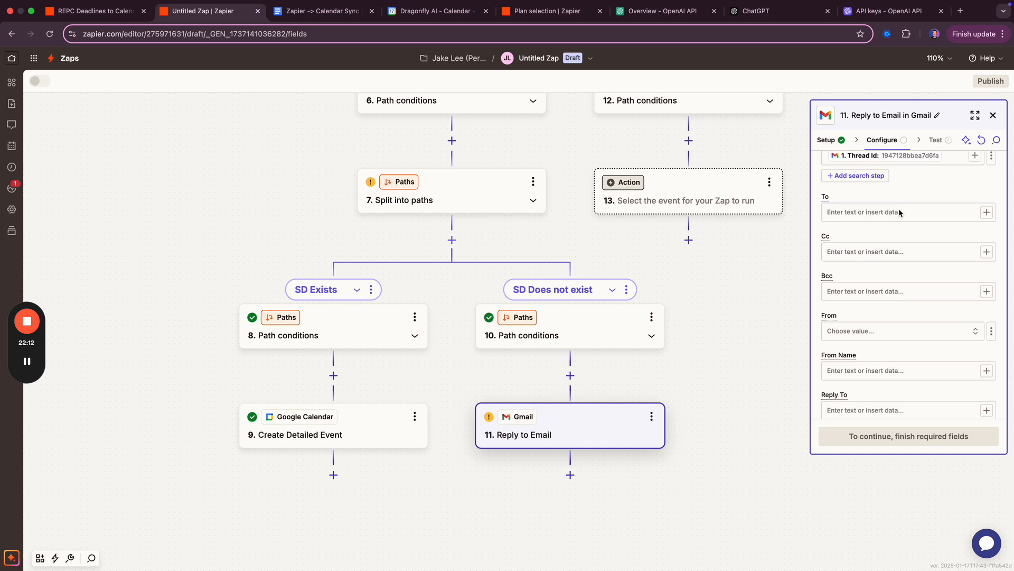
pyautogui.scroll(-2, 877, 285)
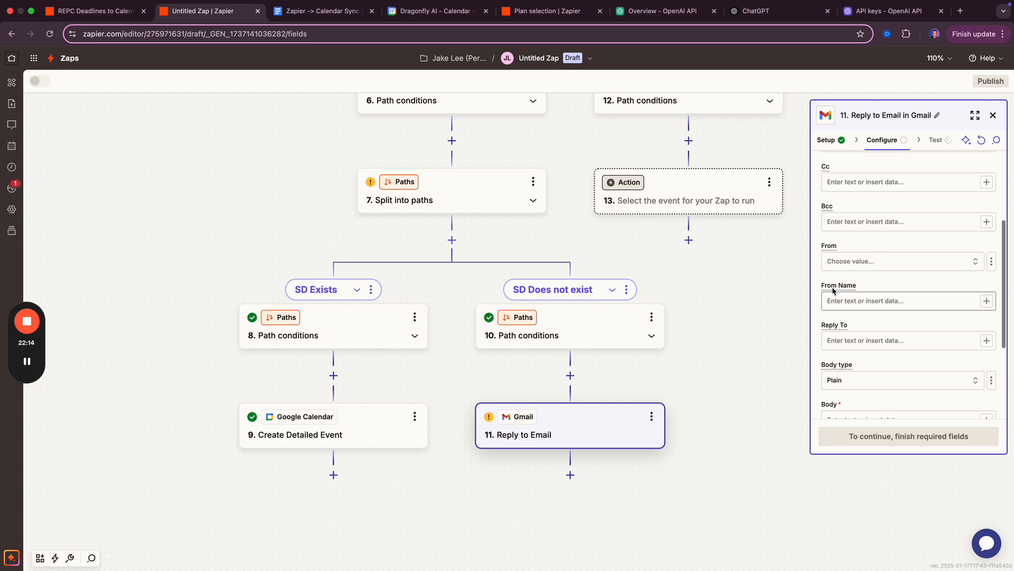
pyautogui.click(868, 261)
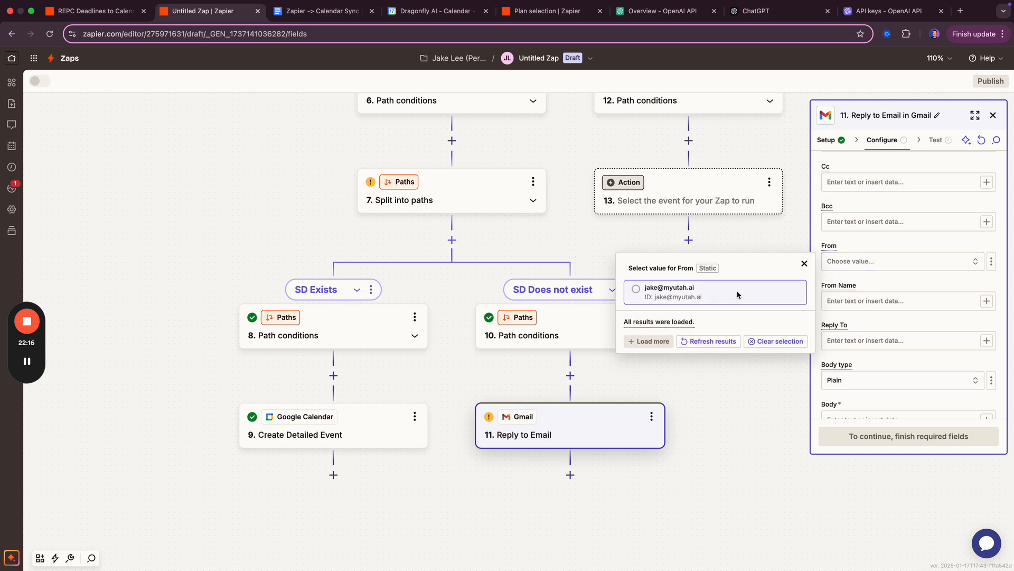
pyautogui.click(738, 294)
# - Enter 'Zapier' as the reply's From Name
pyautogui.scroll(-1, 883, 261)
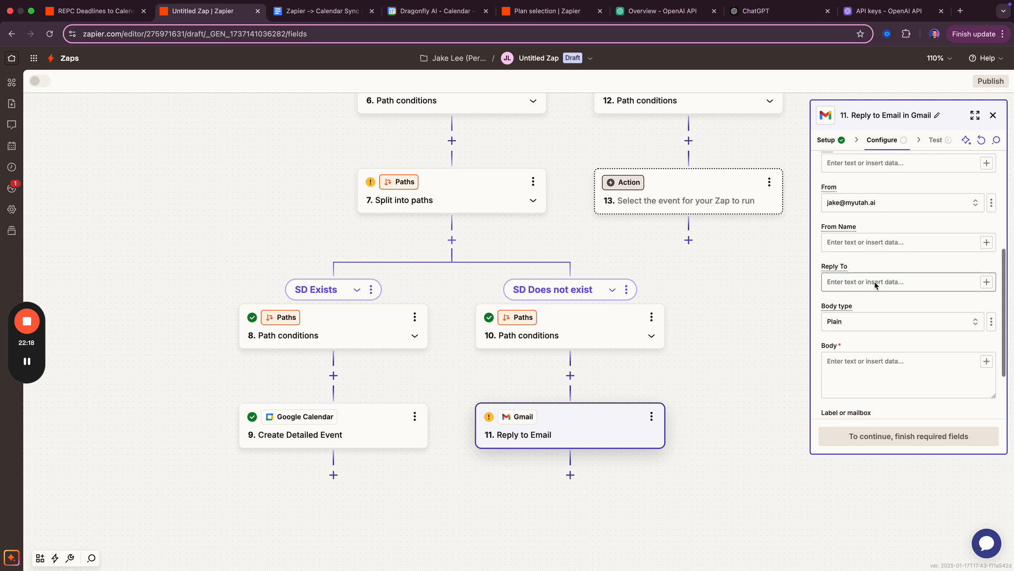
pyautogui.scroll(-1, 864, 259)
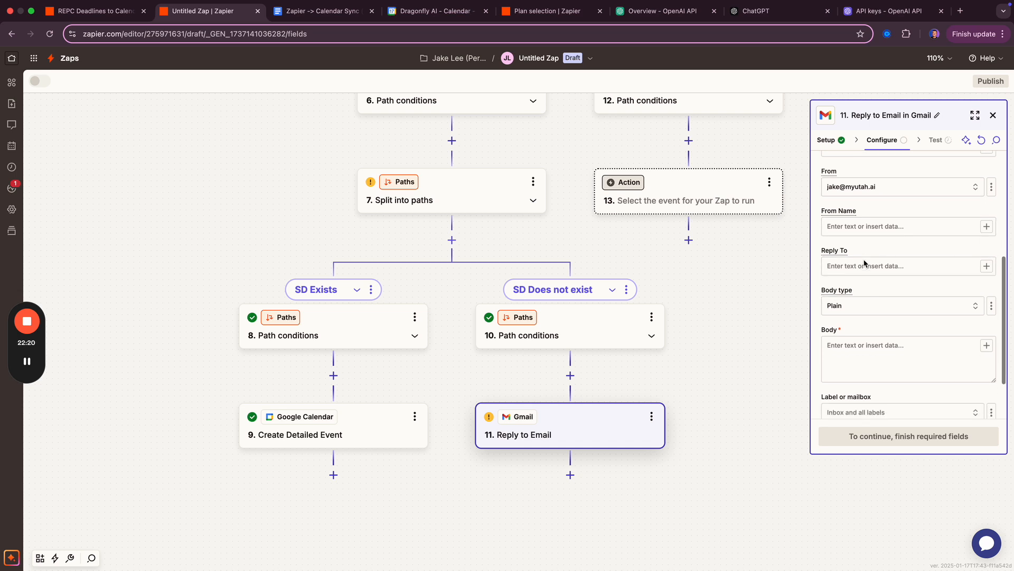
pyautogui.click(859, 227)
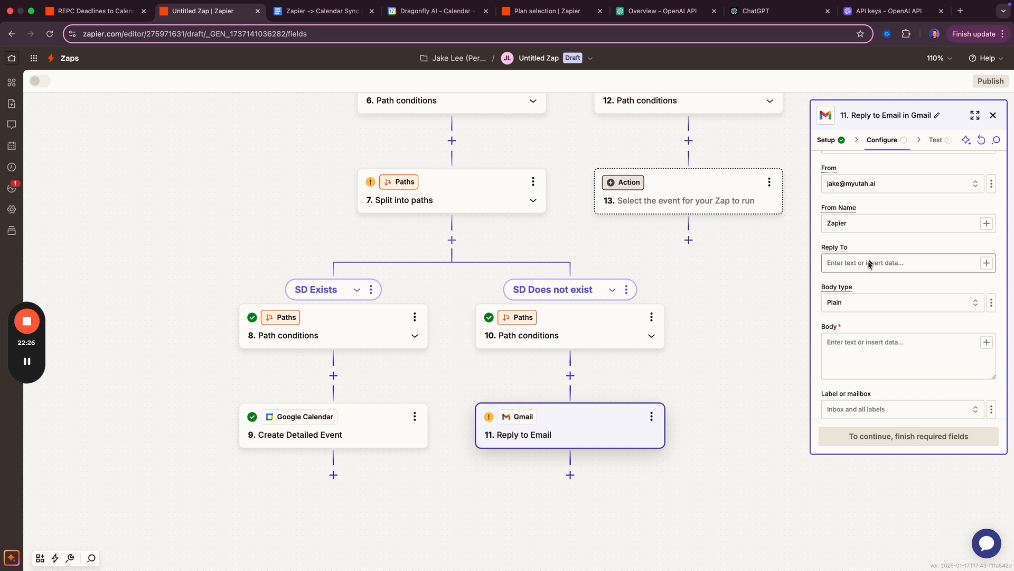
pyautogui.scroll(-3, 867, 263)
pyautogui.click(859, 287)
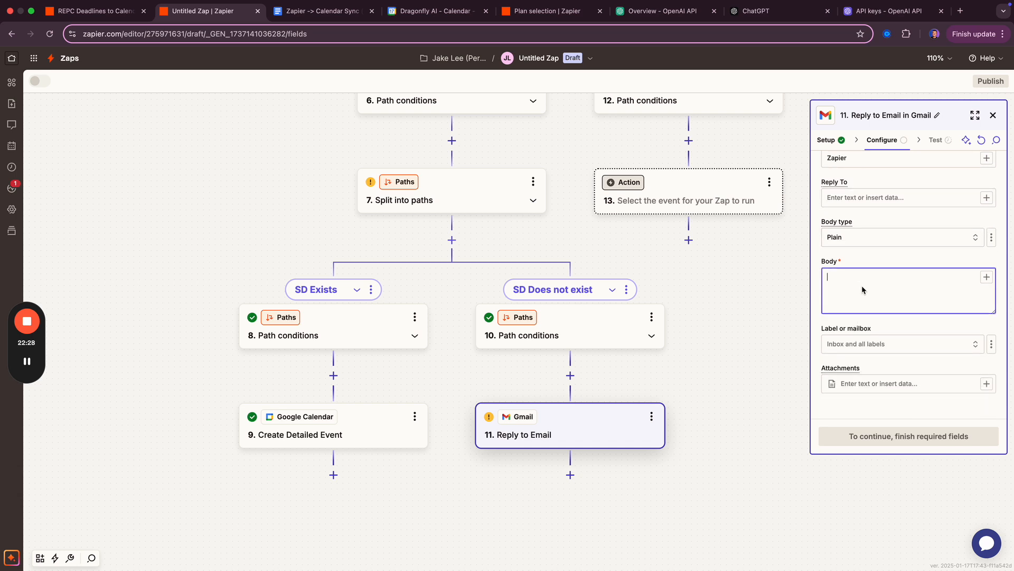
# - Write the body: no Seller Disclosure Deadline found for the mapped Property Address; add manually or update the flow
pyautogui.click(986, 278)
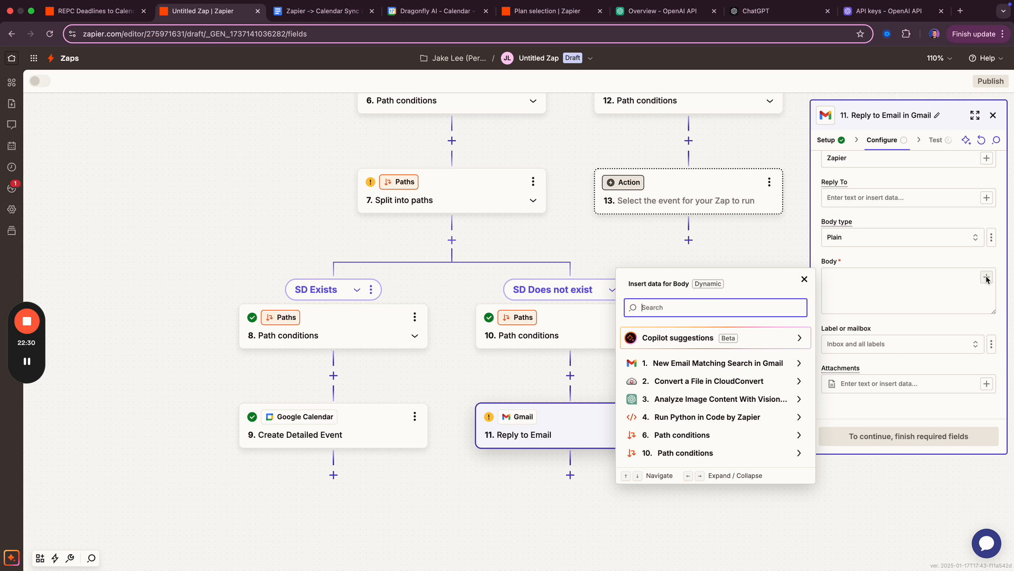
pyautogui.click(716, 370)
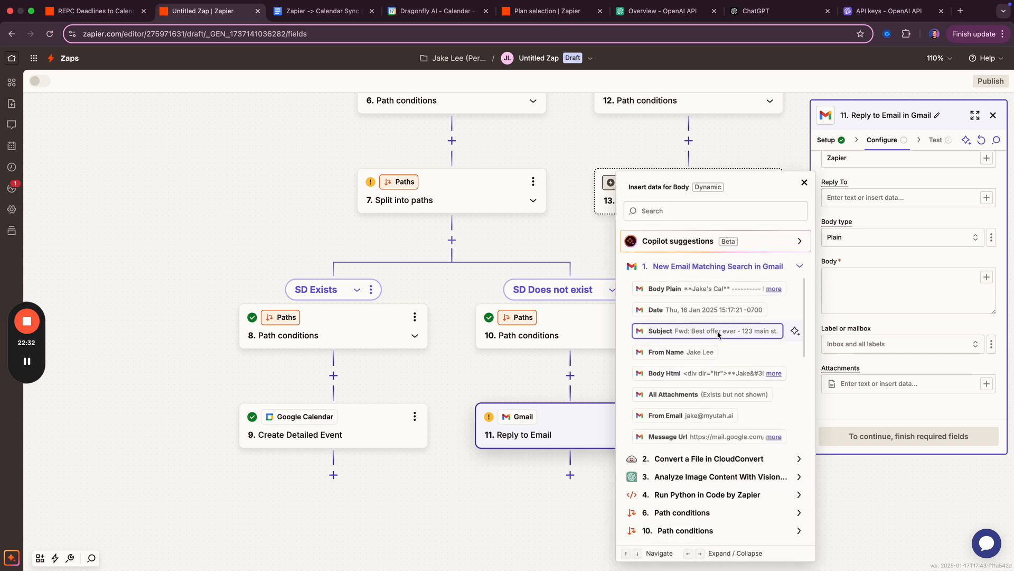
pyautogui.click(858, 288)
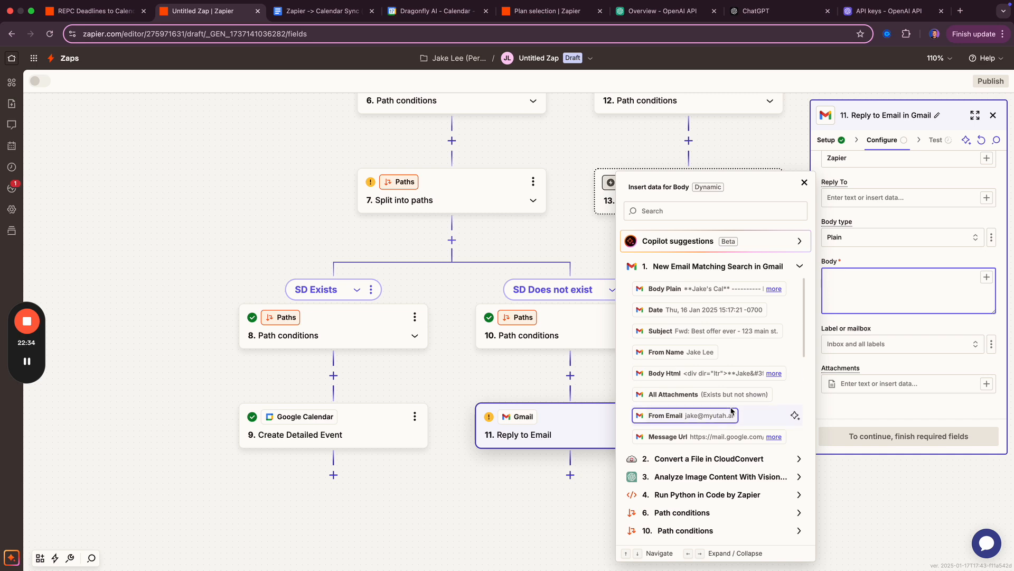
pyautogui.scroll(-2, 750, 423)
pyautogui.press('Escape')
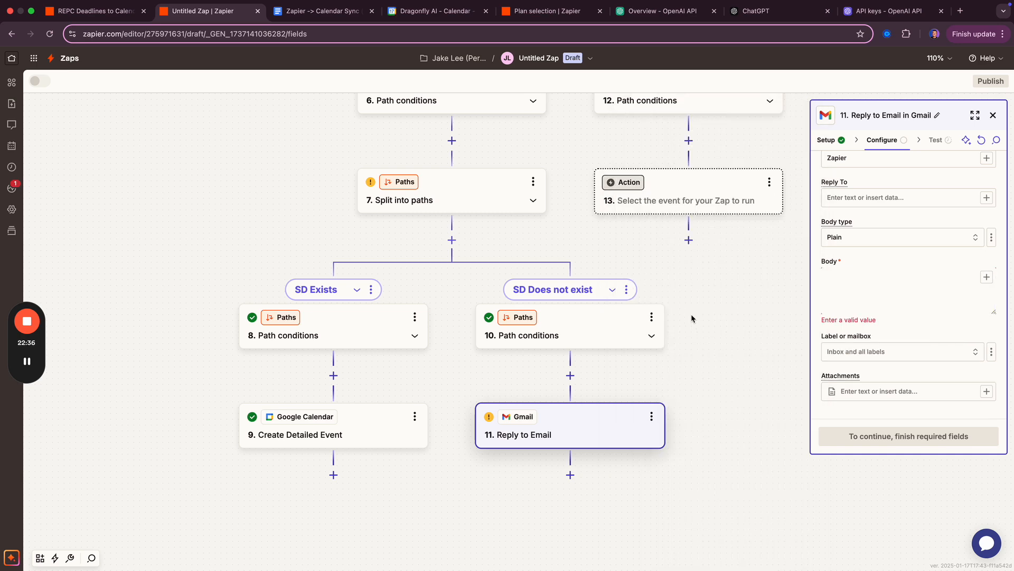
pyautogui.click(869, 279)
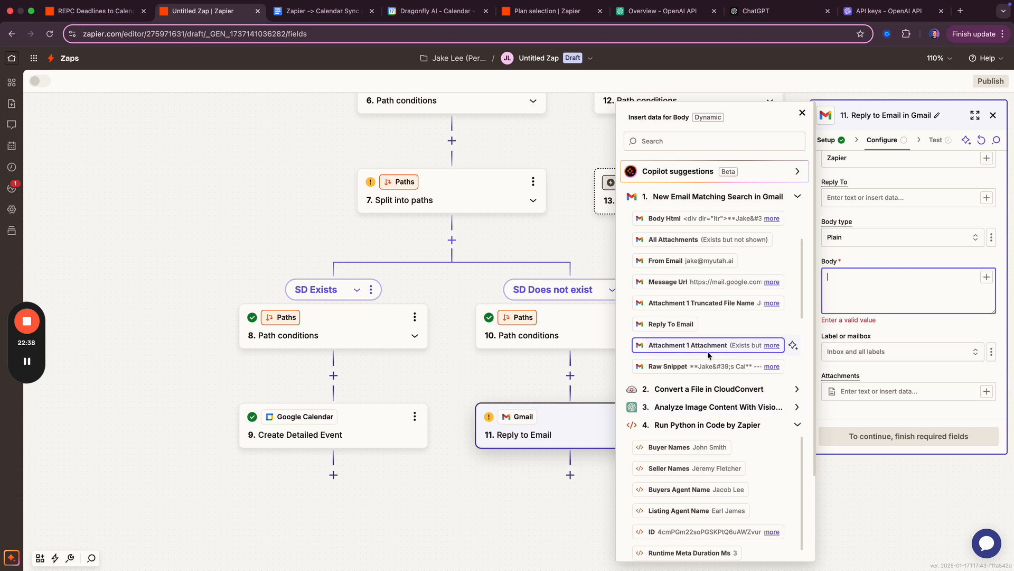
pyautogui.scroll(-6, 682, 465)
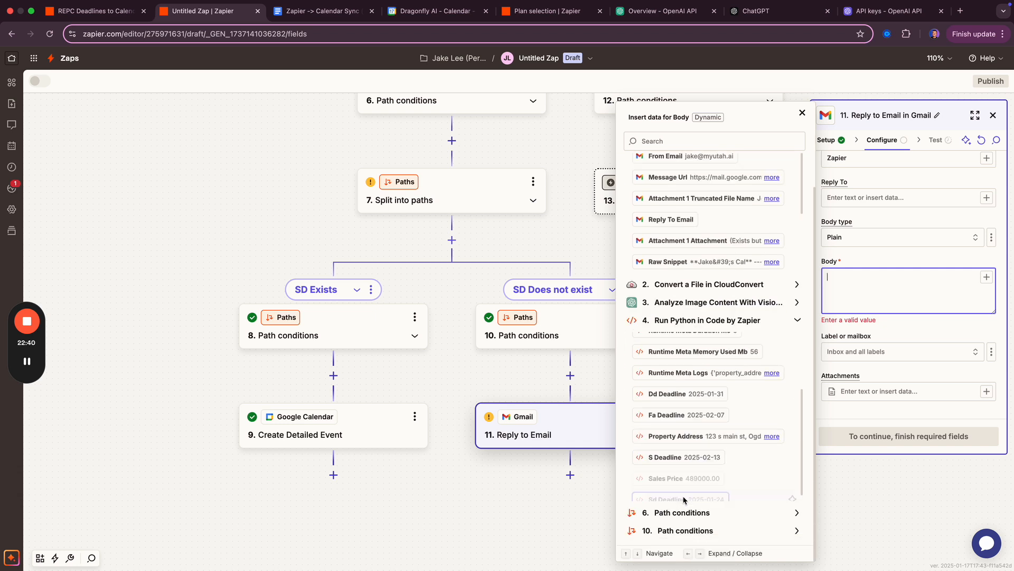
pyautogui.scroll(-1, 682, 471)
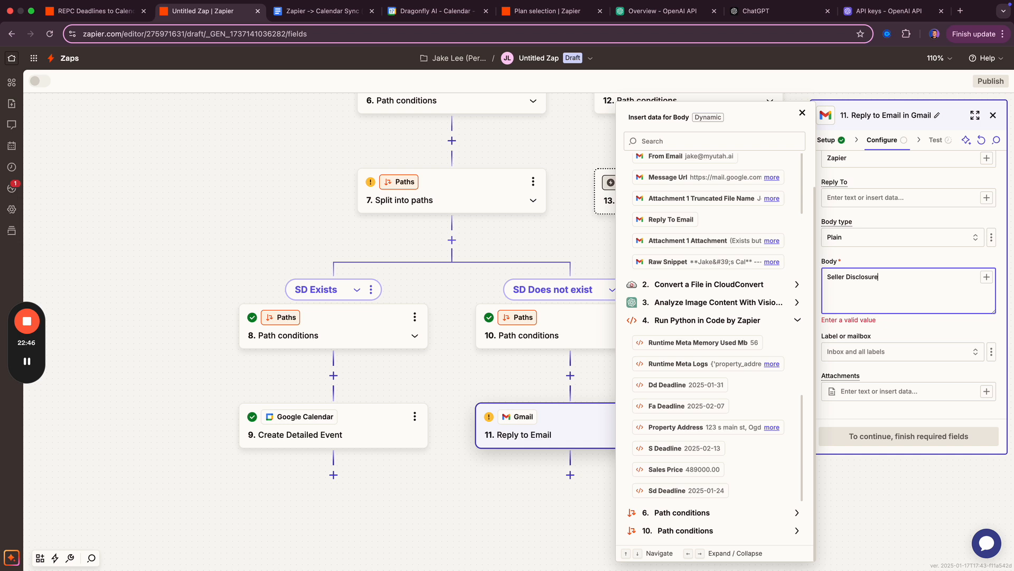
pyautogui.write('ine was not found for')
pyautogui.click(711, 428)
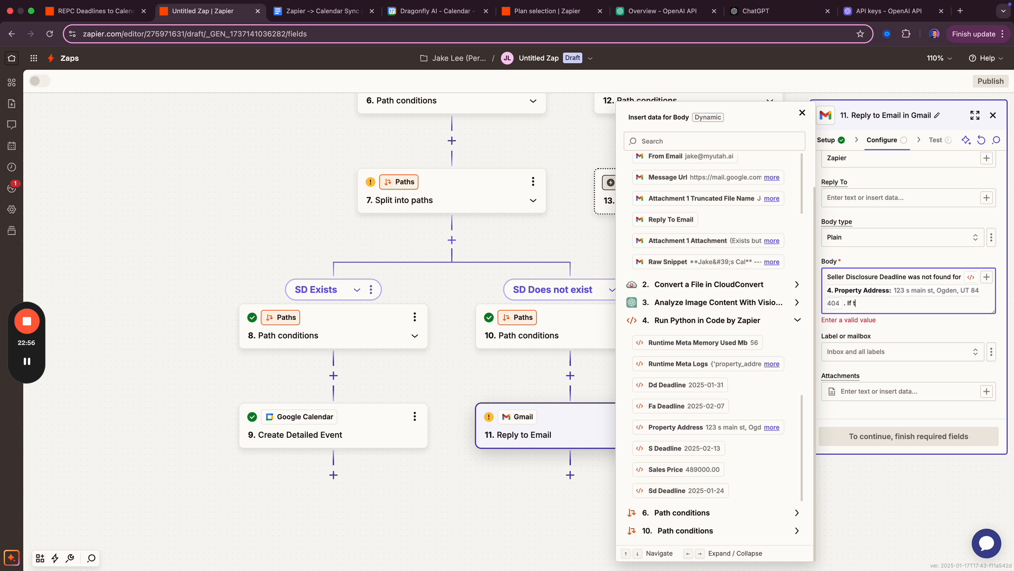
pyautogui.write('. If this is a mistake, please add manually or update the Zapier flow.')
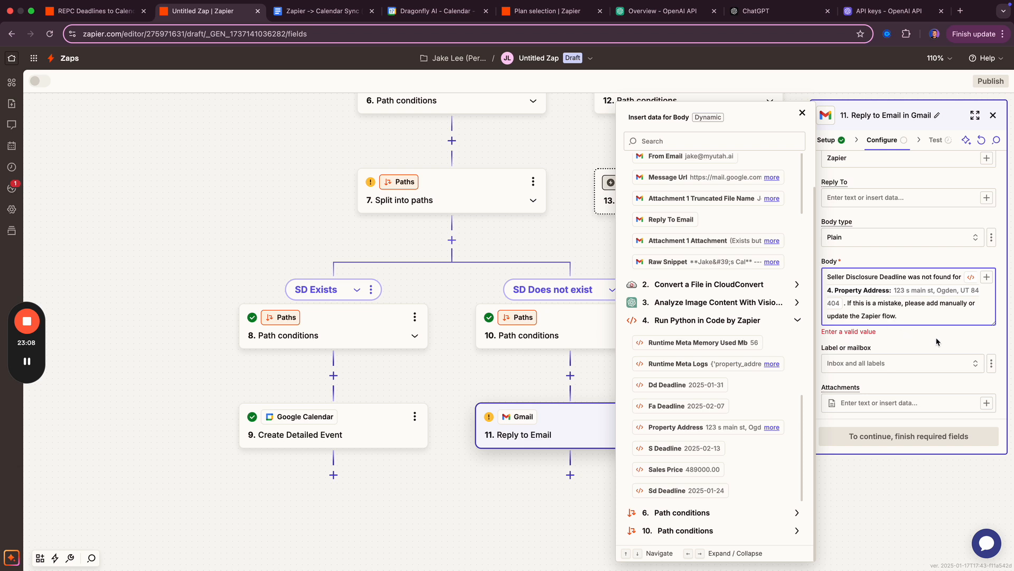
pyautogui.click(897, 387)
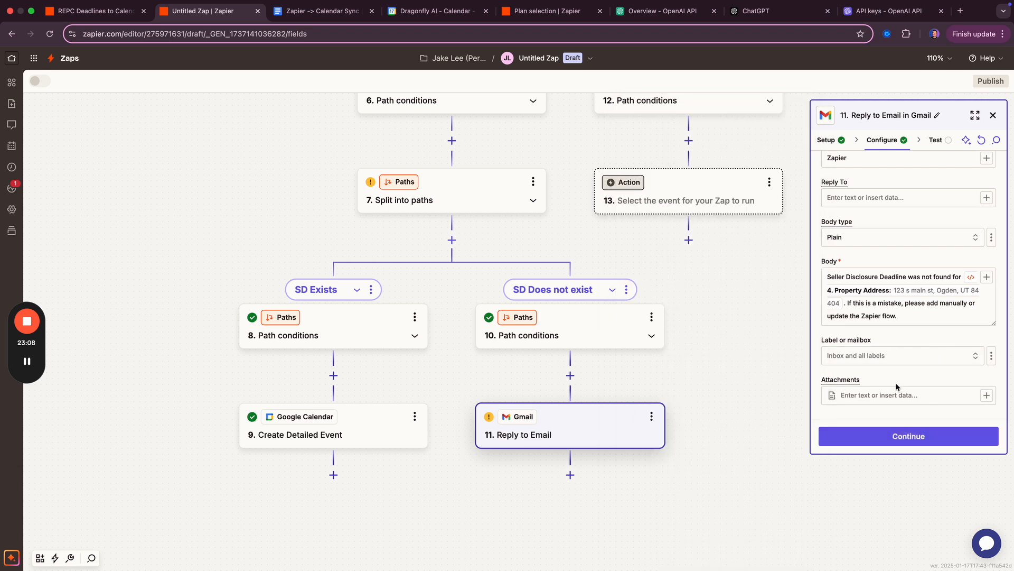
# - Run a first test of the reply step, which fails
pyautogui.click(890, 437)
pyautogui.scroll(-2, 862, 316)
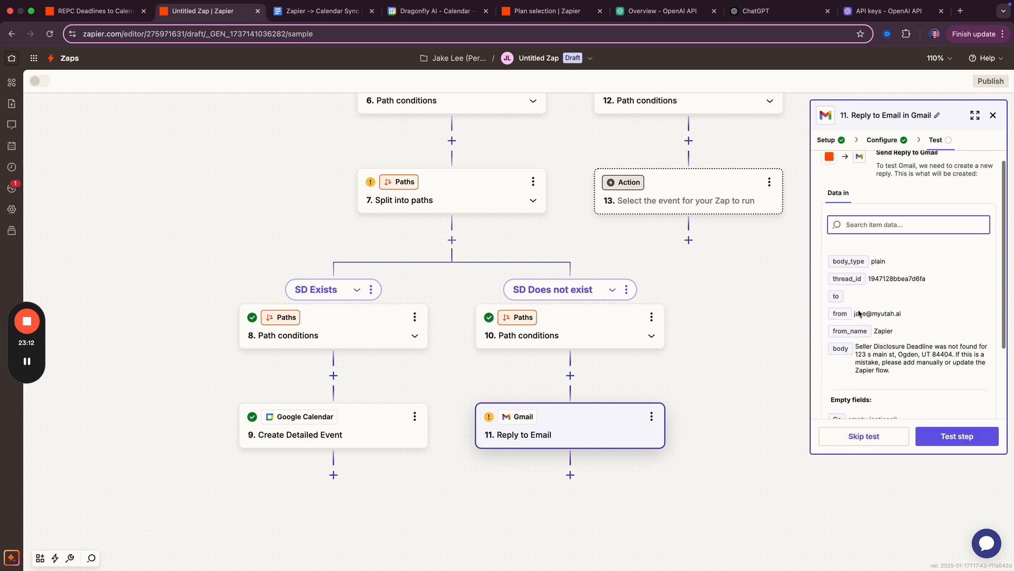
pyautogui.click(930, 439)
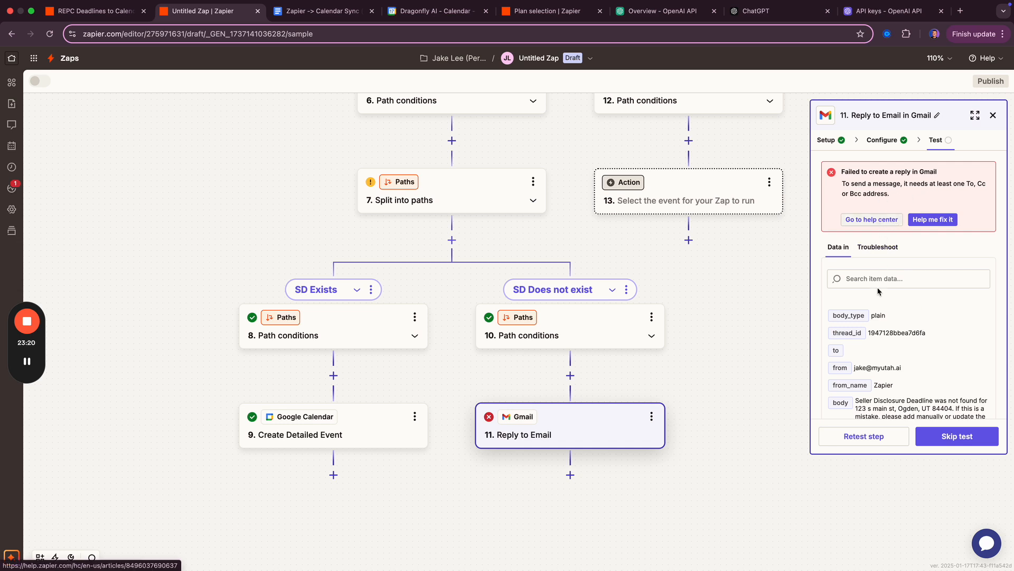
# - Map the trigger email's From Email into To and rerun the test successfully
pyautogui.click(884, 142)
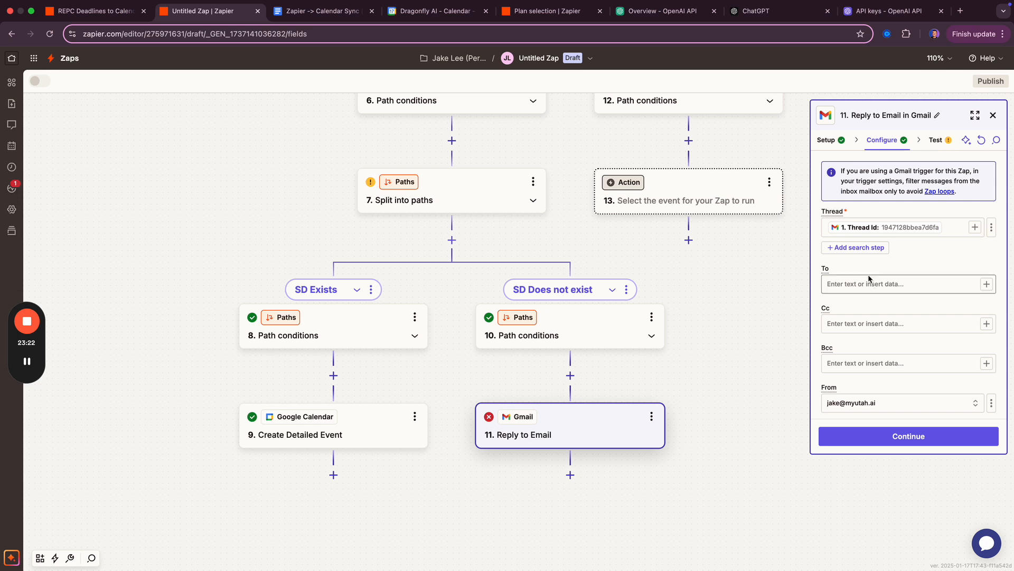
pyautogui.click(872, 284)
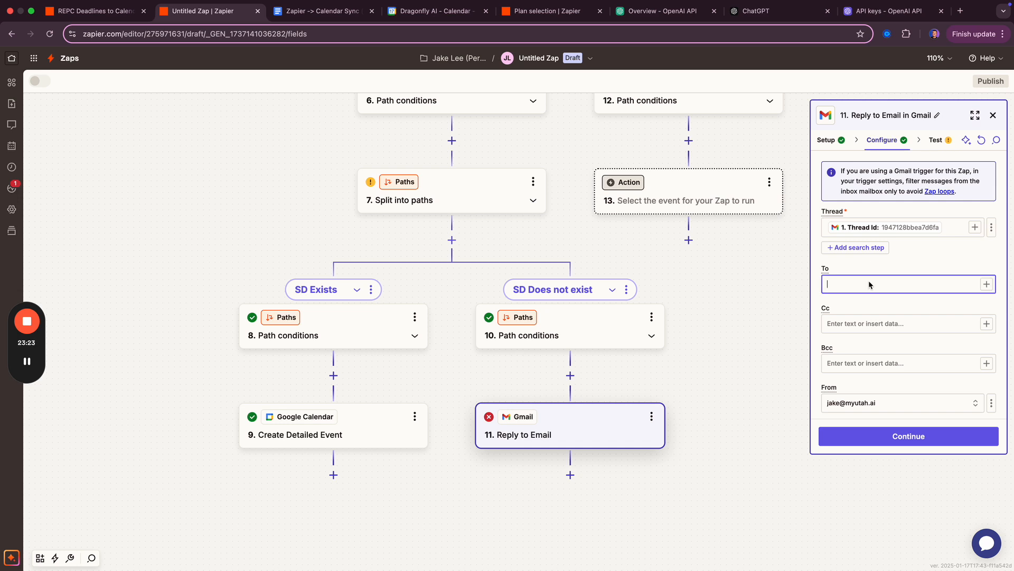
pyautogui.click(986, 284)
pyautogui.click(737, 370)
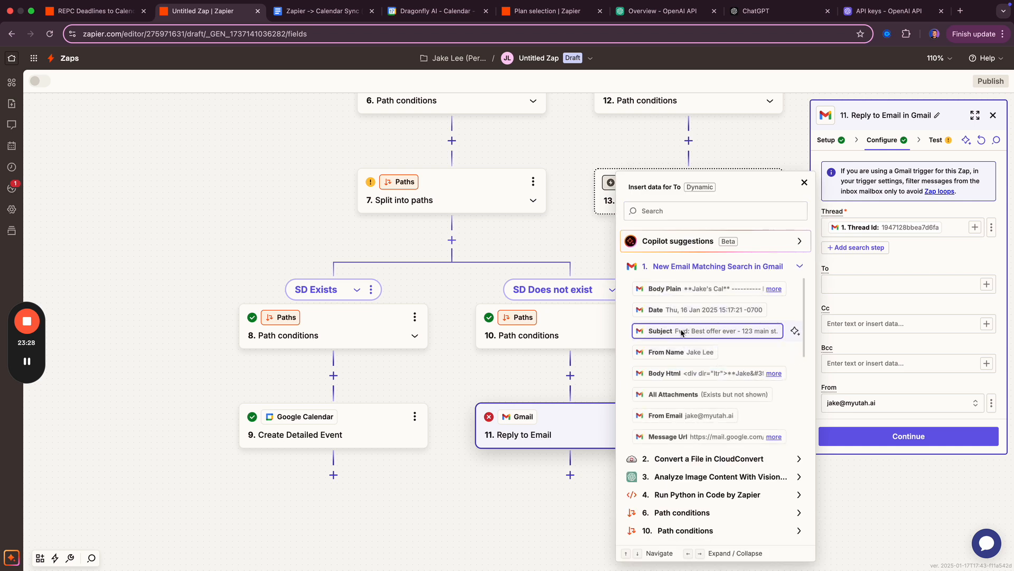
pyautogui.scroll(-3, 684, 333)
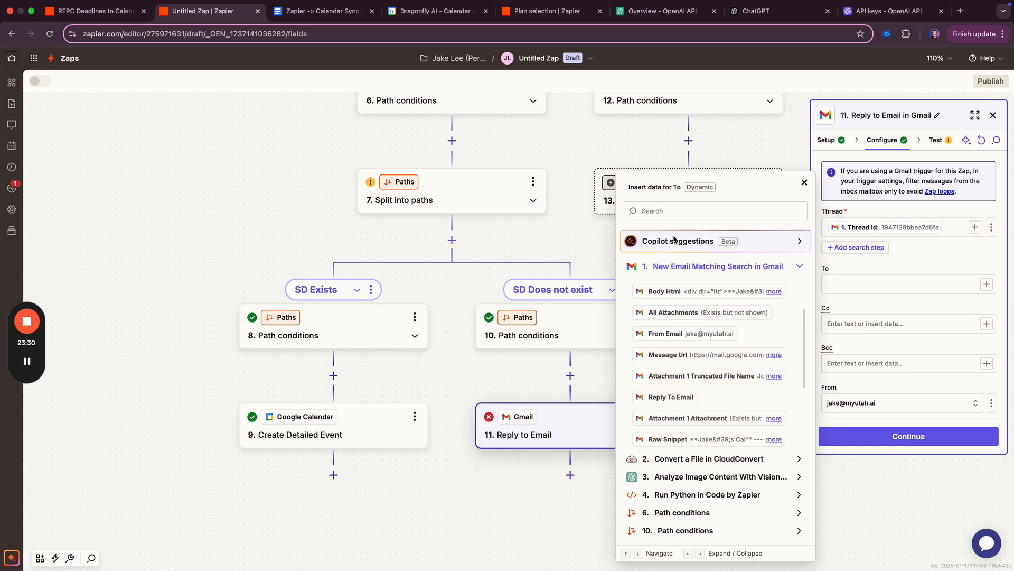
pyautogui.click(669, 334)
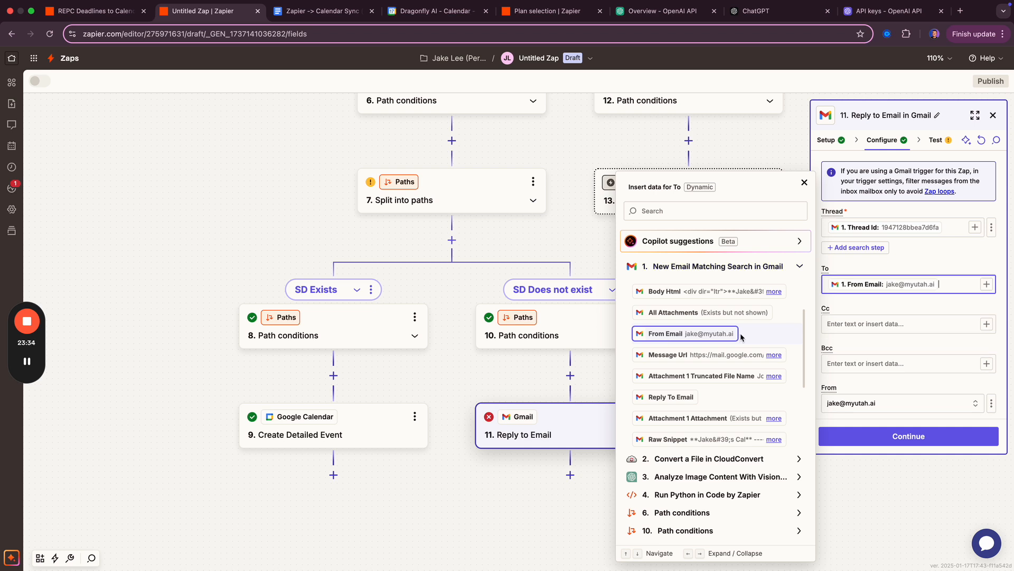
pyautogui.click(871, 293)
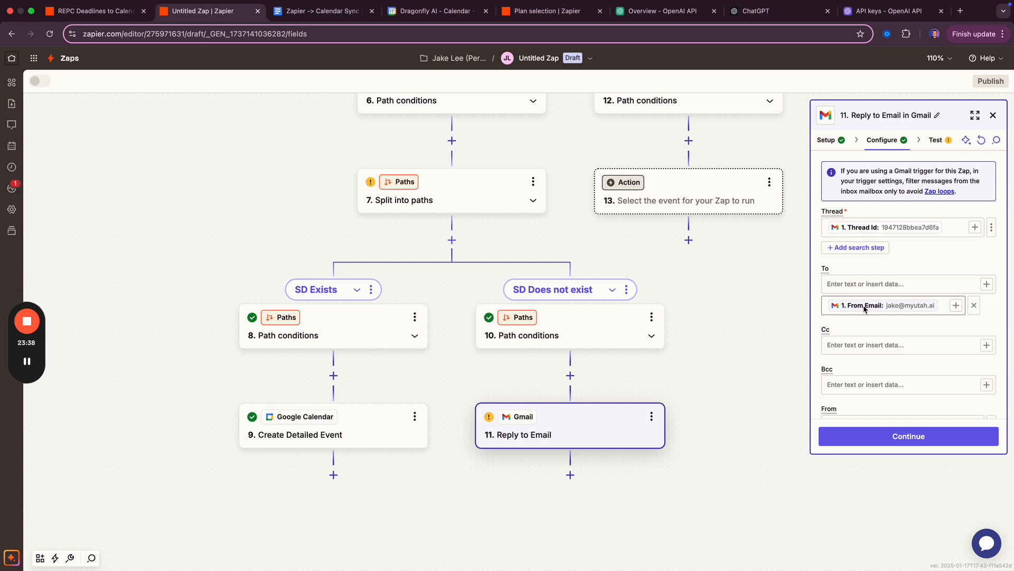
pyautogui.scroll(-5, 879, 364)
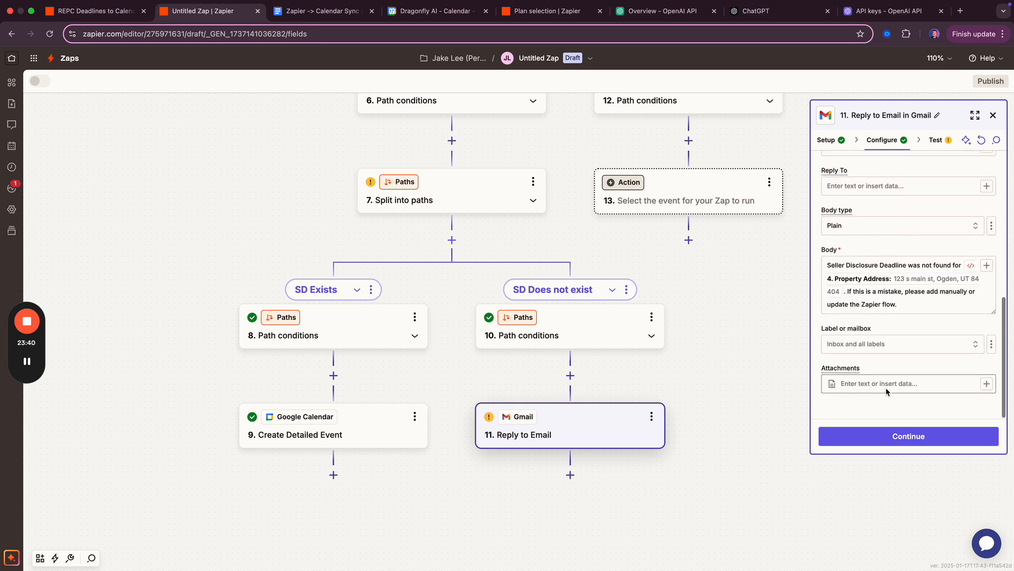
pyautogui.click(887, 437)
pyautogui.click(925, 438)
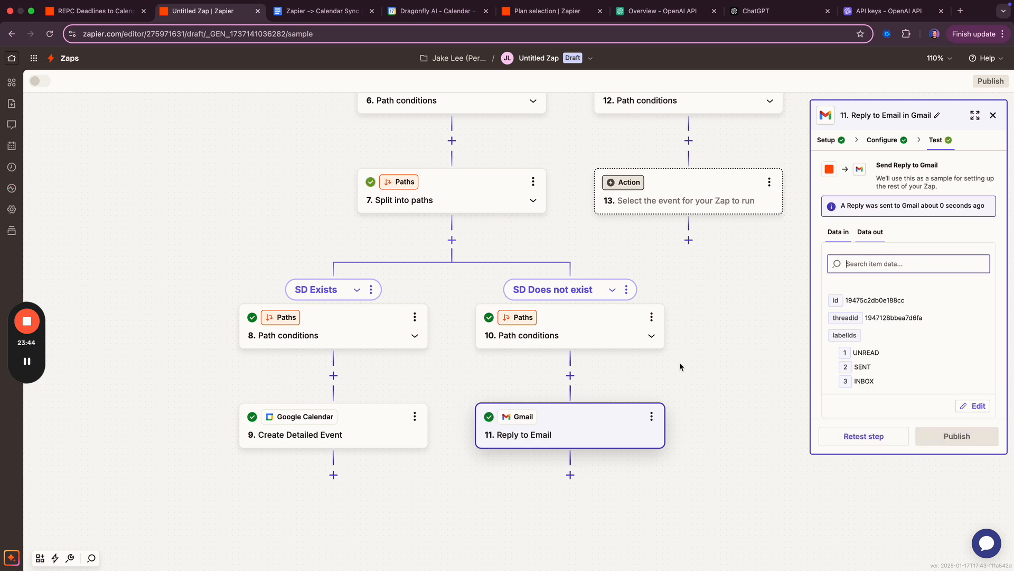
pyautogui.hotkey('ctrl', 'Right')
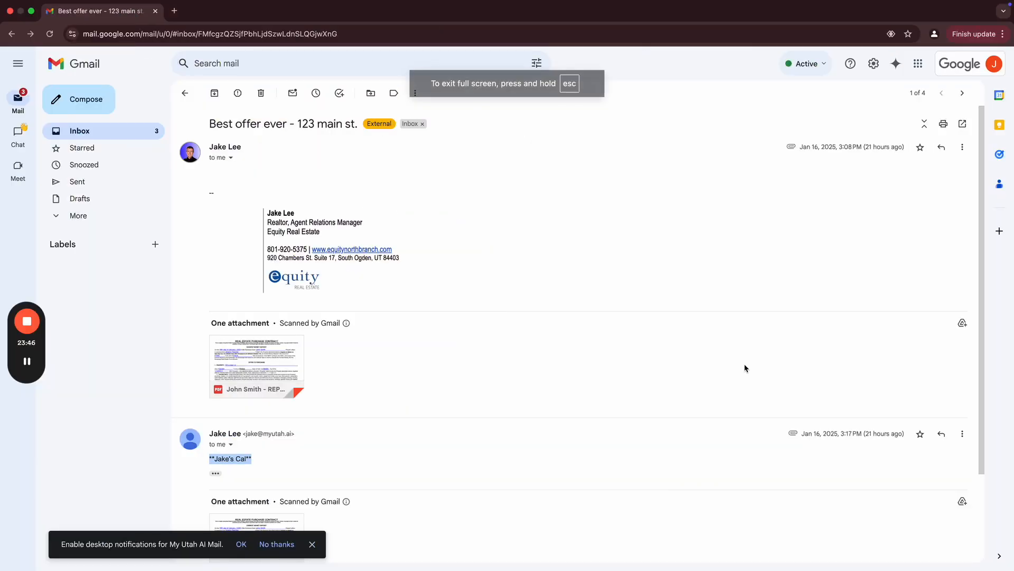
# - Refresh the Gmail inbox and open the 'Best offer ever - 123 main st.' thread
pyautogui.click(420, 207)
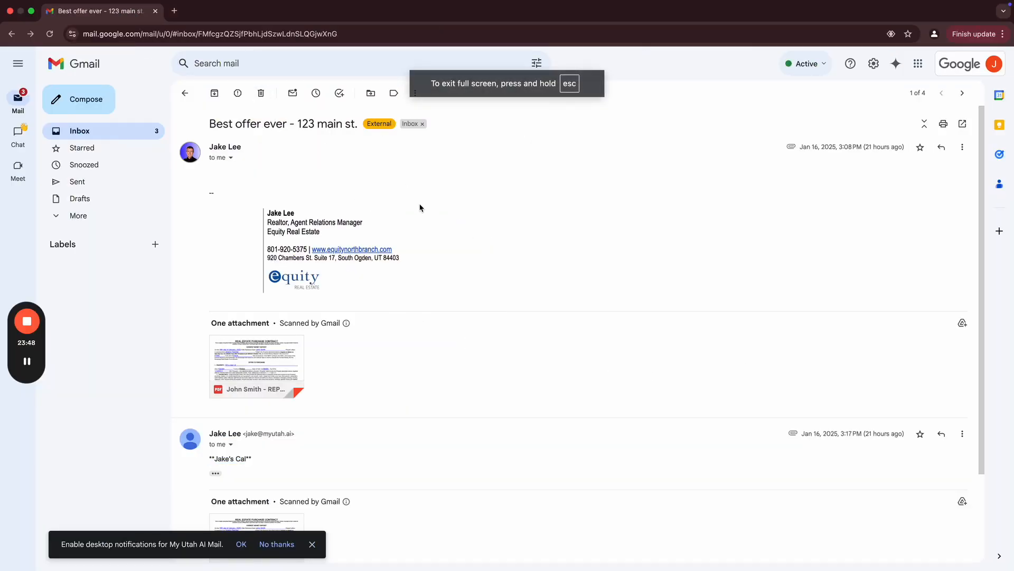
pyautogui.scroll(-2, 379, 410)
pyautogui.click(280, 544)
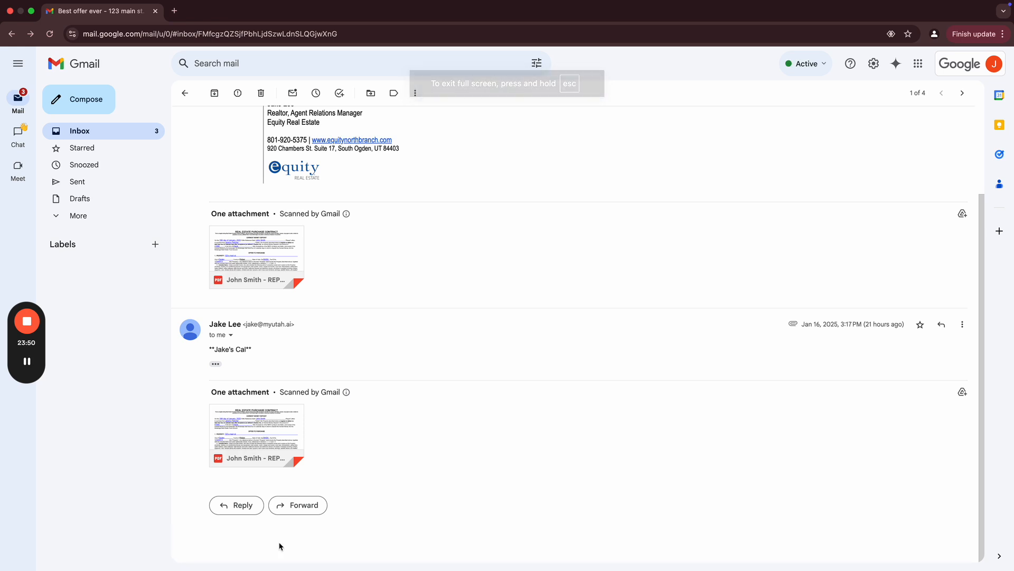
pyautogui.click(185, 93)
pyautogui.click(216, 93)
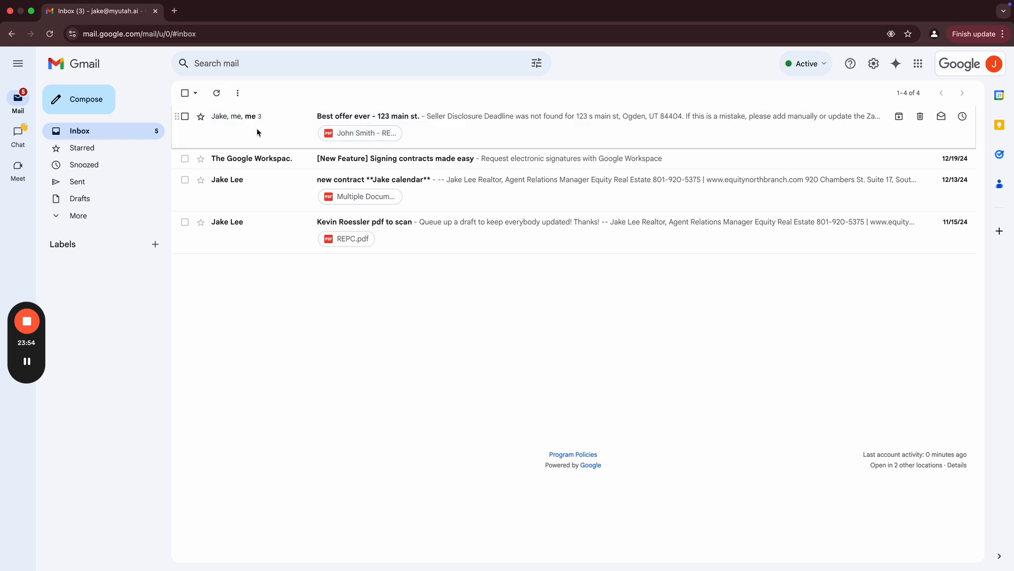
pyautogui.click(264, 133)
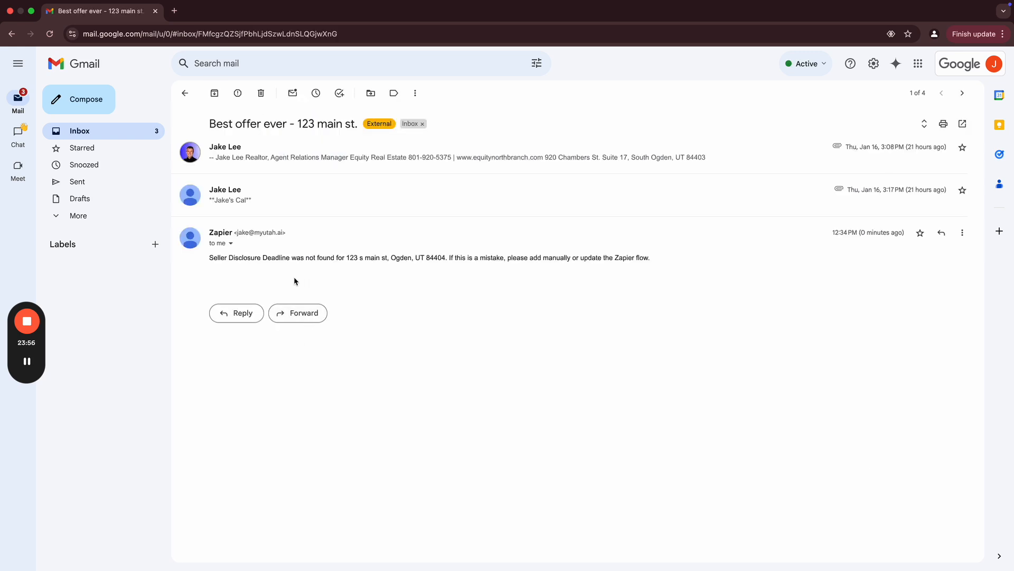
# - Read Zapier's reply about the missing Seller Disclosure Deadline
pyautogui.moveTo(204, 261); pyautogui.dragTo(442, 256)
pyautogui.click(447, 256)
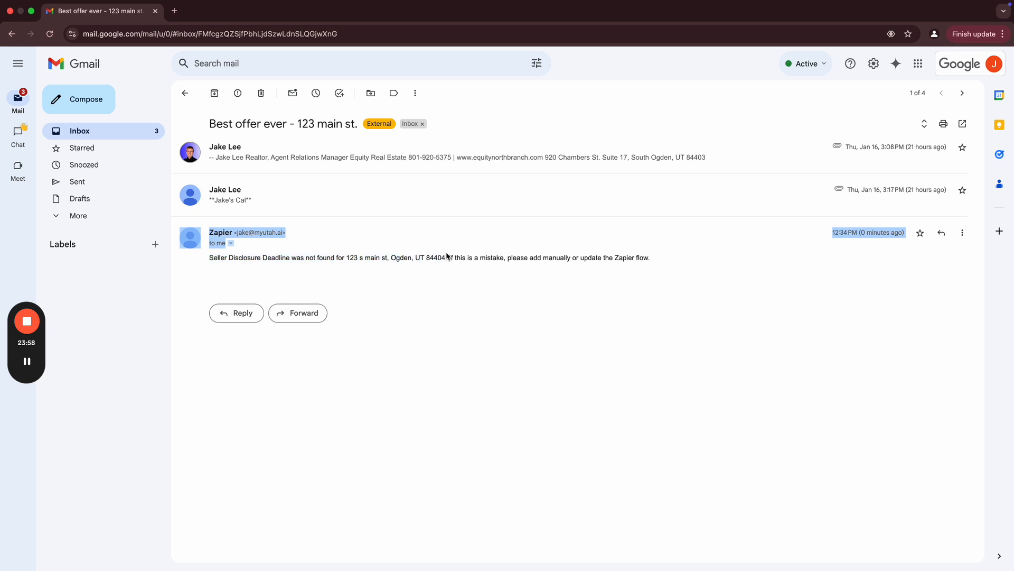
pyautogui.doubleClick(226, 236)
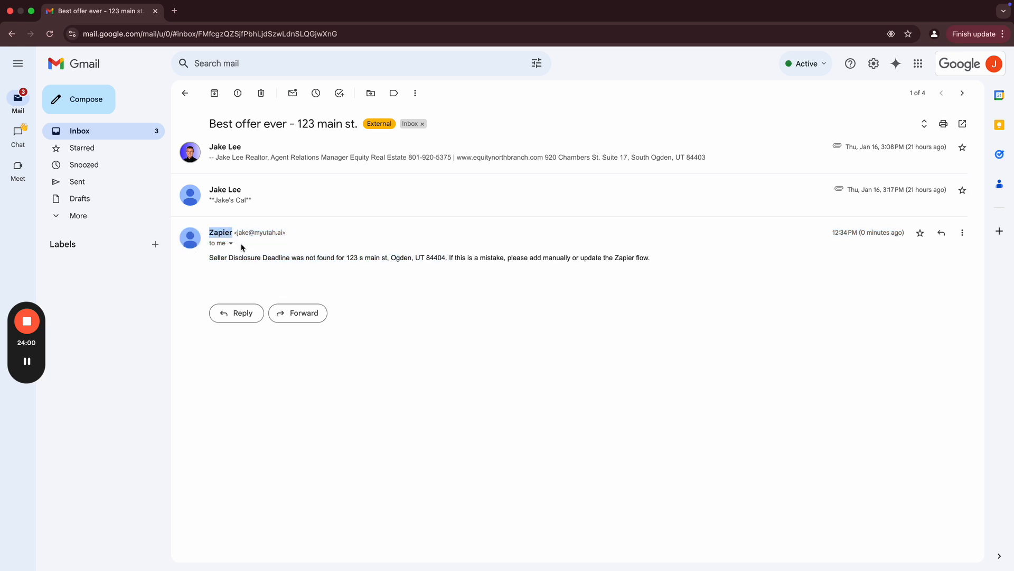
pyautogui.click(480, 239)
pyautogui.moveTo(280, 257); pyautogui.dragTo(661, 256)
pyautogui.click(652, 262)
pyautogui.hotkey('ctrl', 'Left')
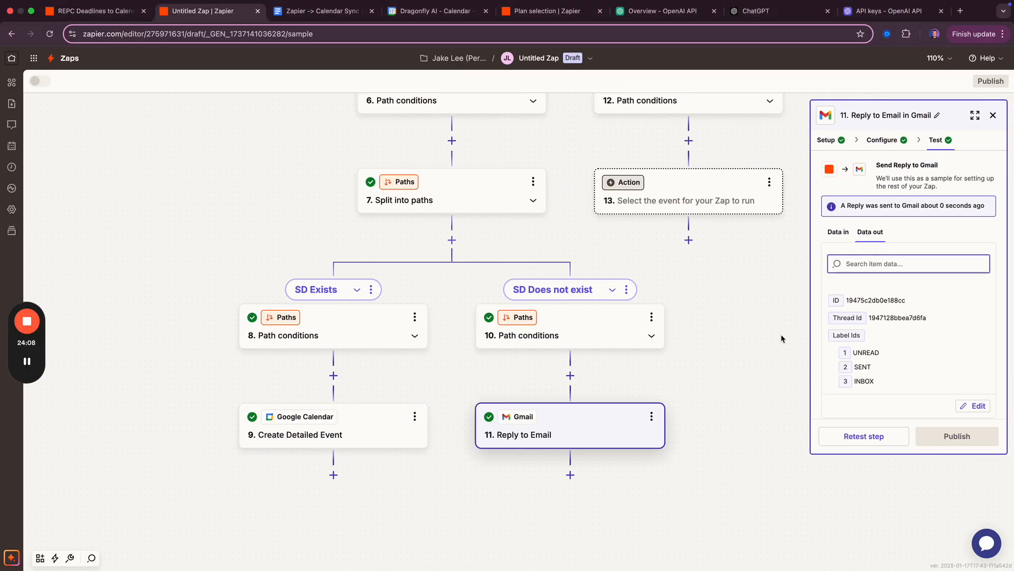
# - Duplicate the Path A branch and delete the unfinished Path B branch
pyautogui.moveTo(686, 337); pyautogui.dragTo(686, 337)
pyautogui.moveTo(708, 273); pyautogui.dragTo(577, 403)
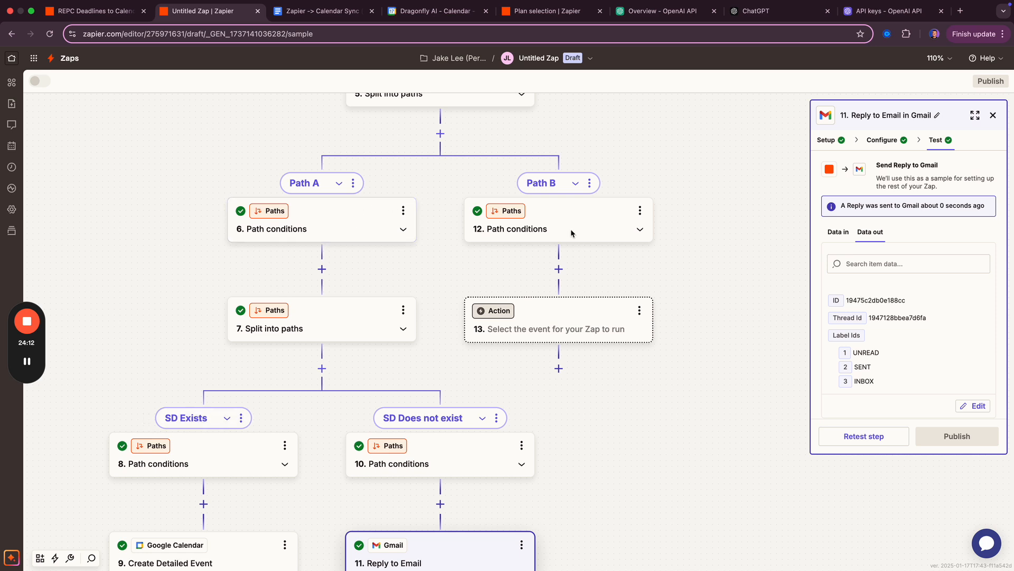
pyautogui.click(993, 116)
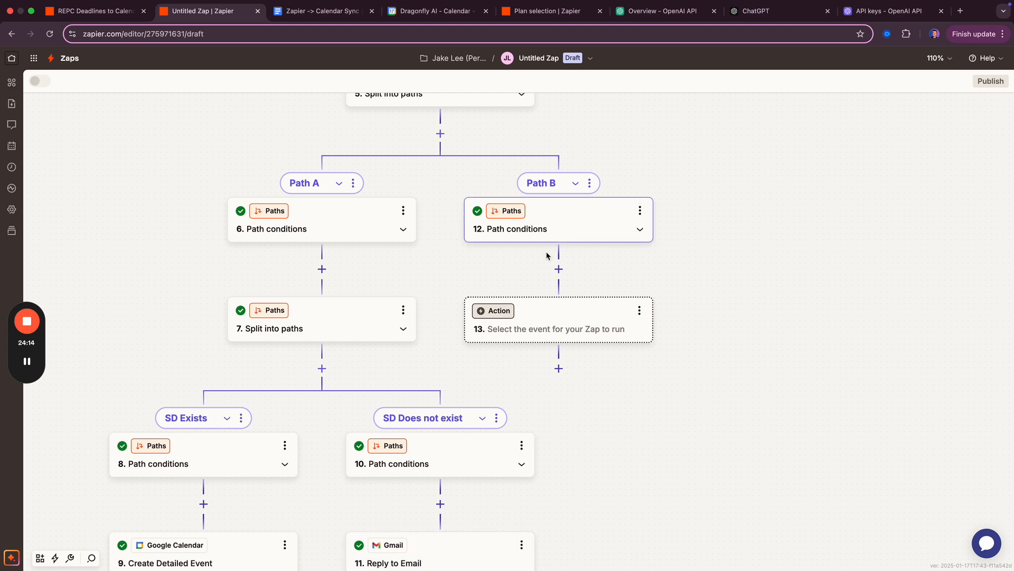
pyautogui.click(352, 183)
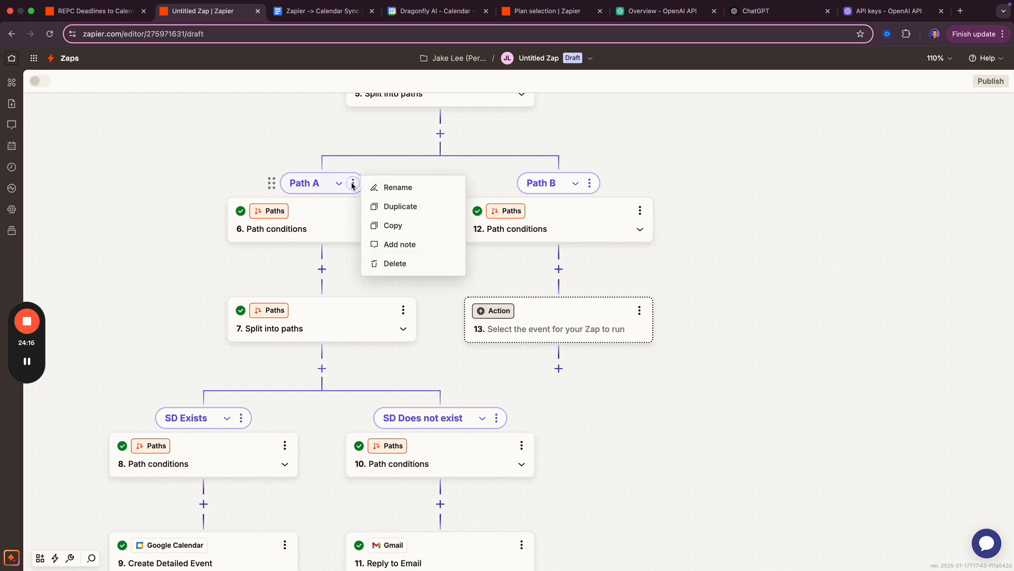
pyautogui.click(411, 208)
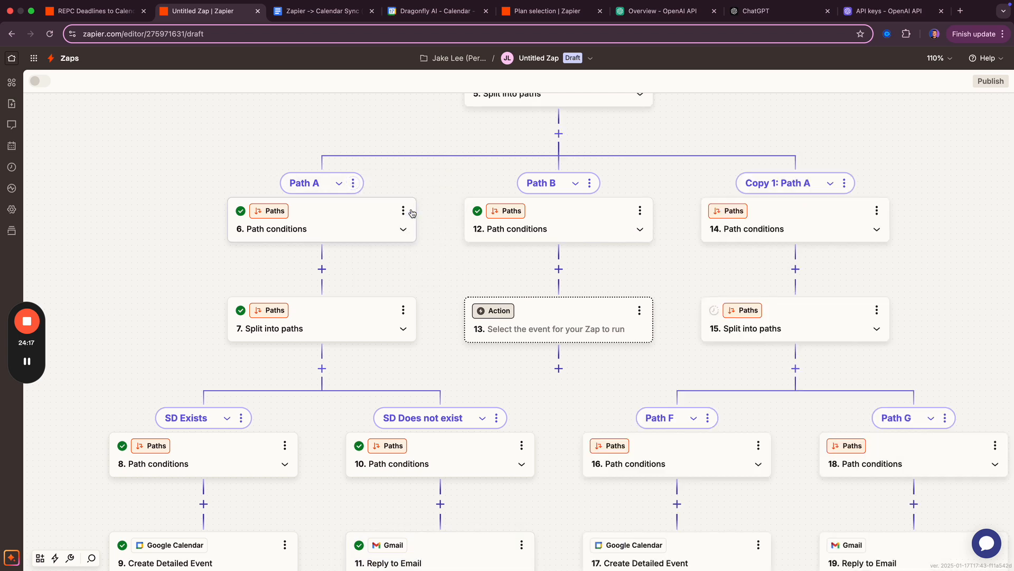
pyautogui.click(590, 184)
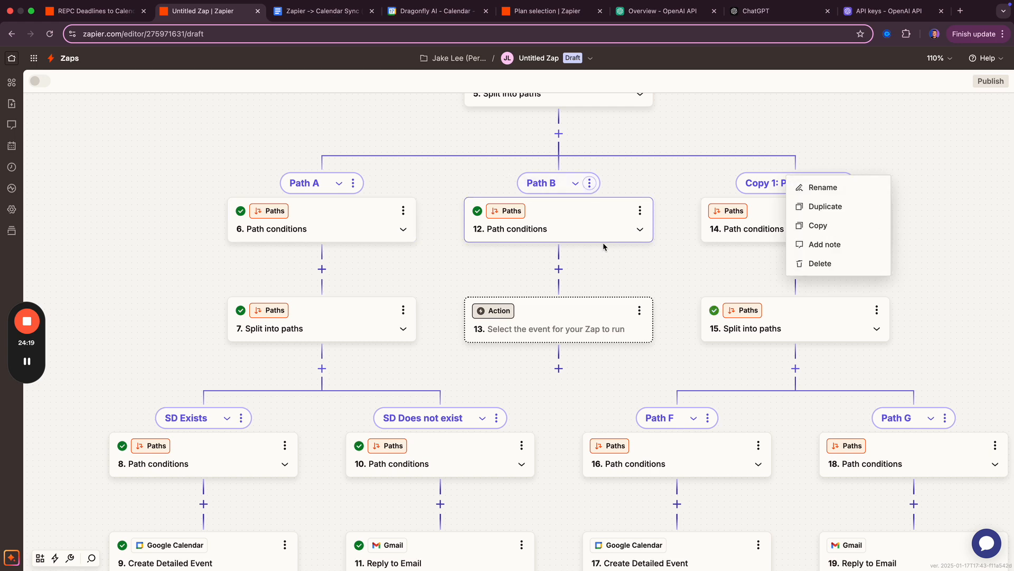
pyautogui.click(846, 263)
pyautogui.click(608, 339)
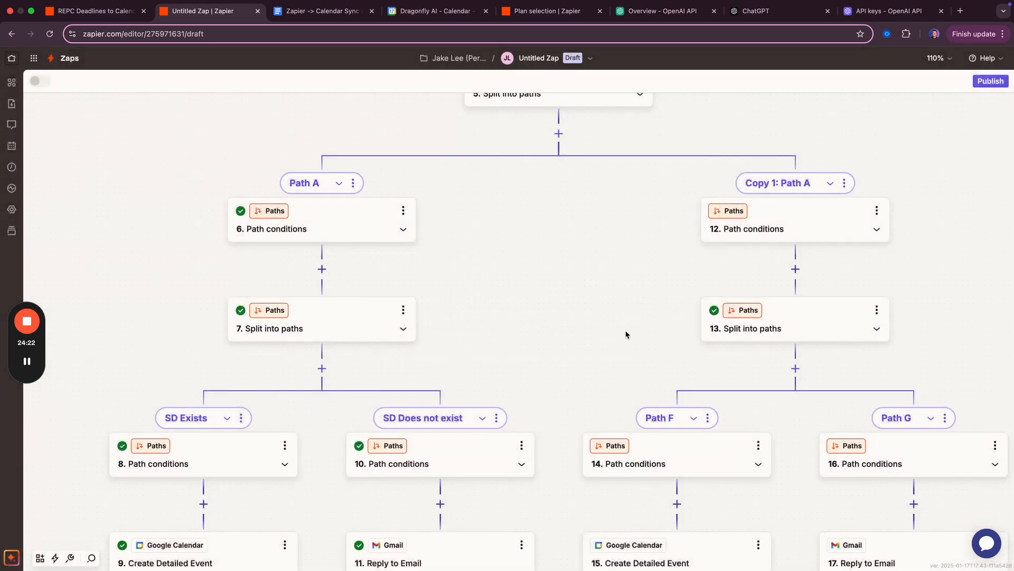
# - Duplicate the 'Copy 1: Path A' branch twice
pyautogui.moveTo(598, 354); pyautogui.dragTo(465, 284)
pyautogui.click(711, 115)
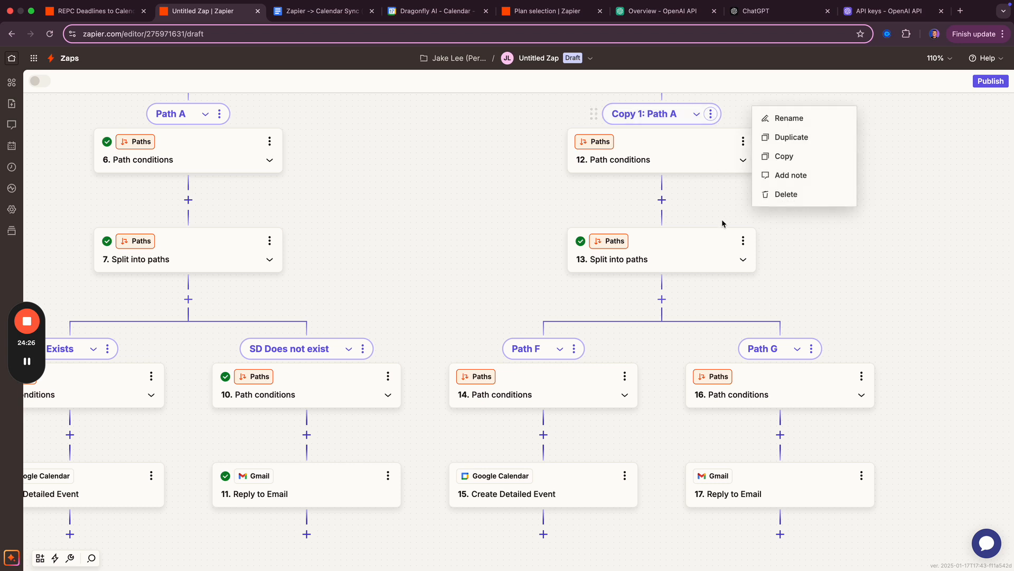
pyautogui.click(791, 137)
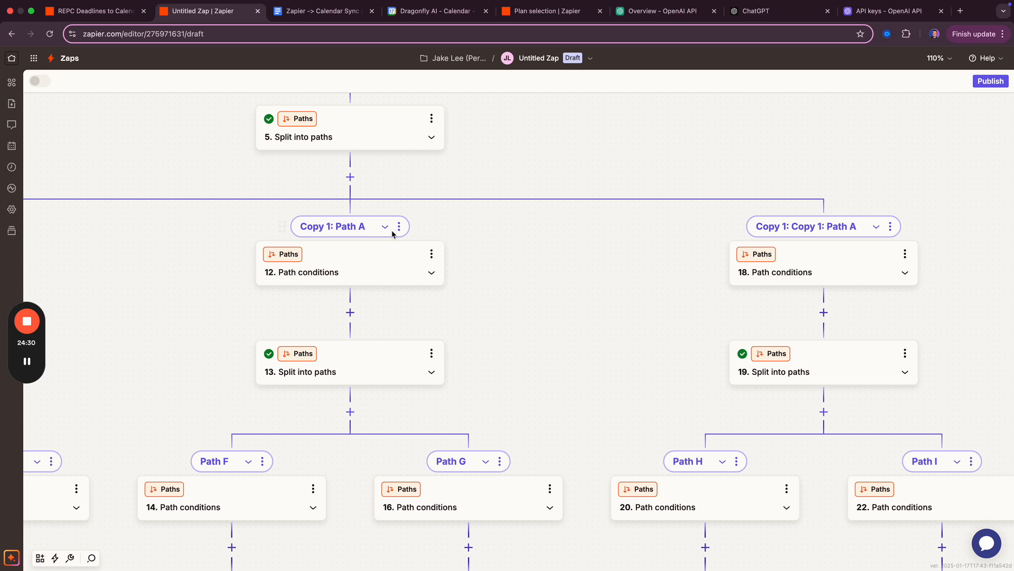
pyautogui.click(399, 227)
pyautogui.click(490, 252)
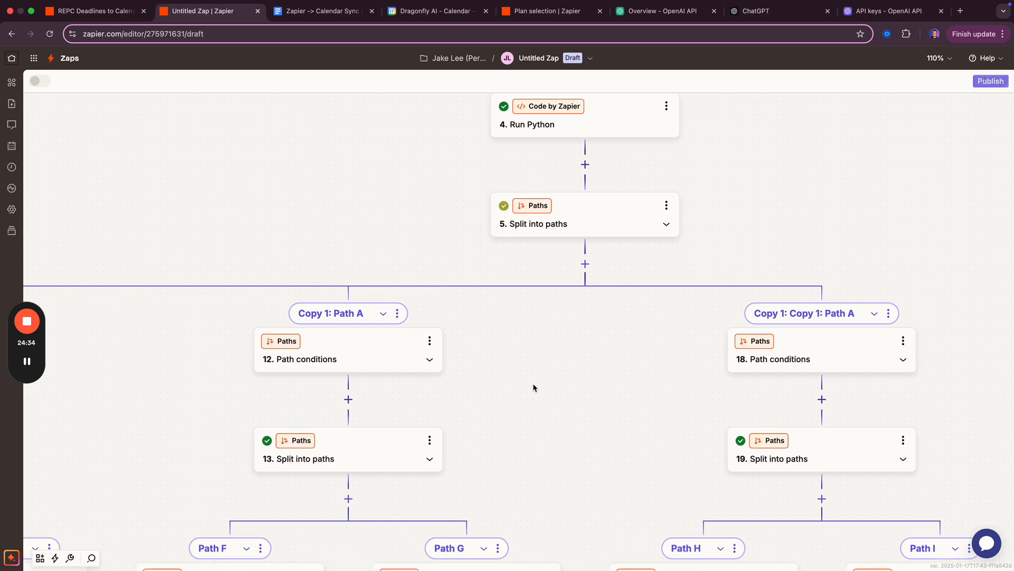
# - Rename Path A to 'Seller Disclosure Deadline'
pyautogui.scroll(-5, 533, 382)
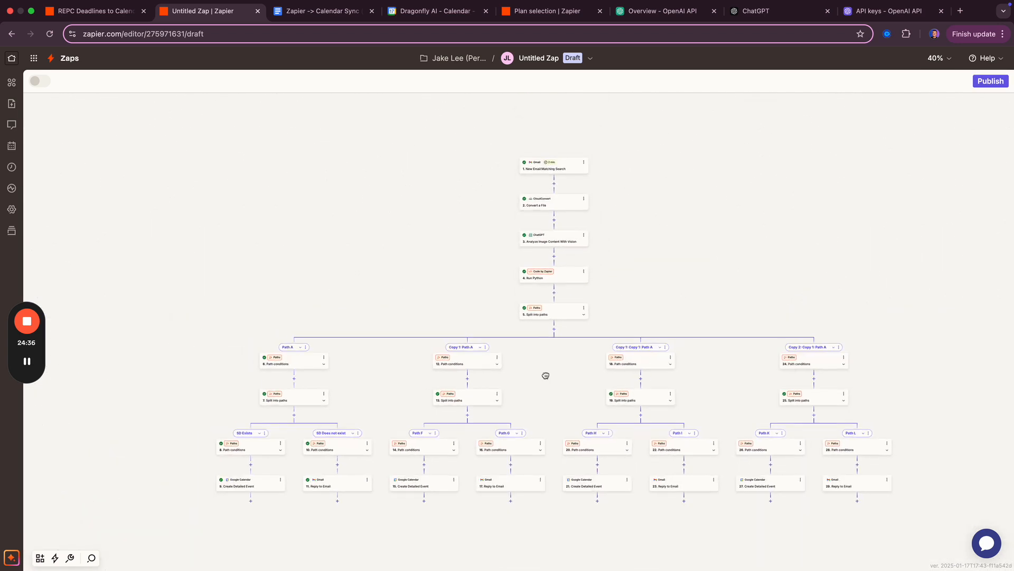
pyautogui.moveTo(546, 376); pyautogui.dragTo(513, 341)
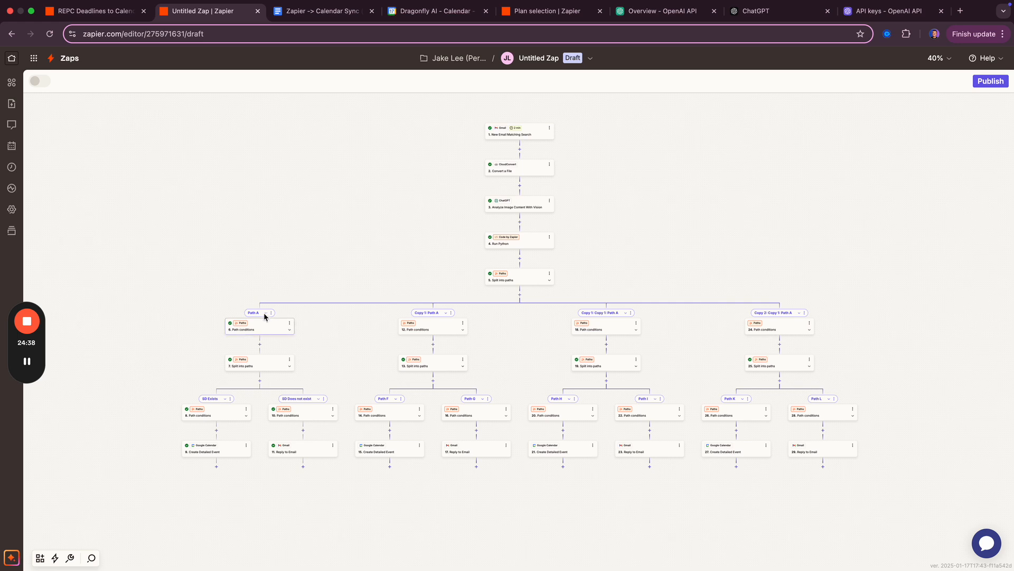
pyautogui.hotkey('ctrl', 'shift', 'Tab')
pyautogui.hotkey('ctrl', 'Tab')
pyautogui.click(272, 313)
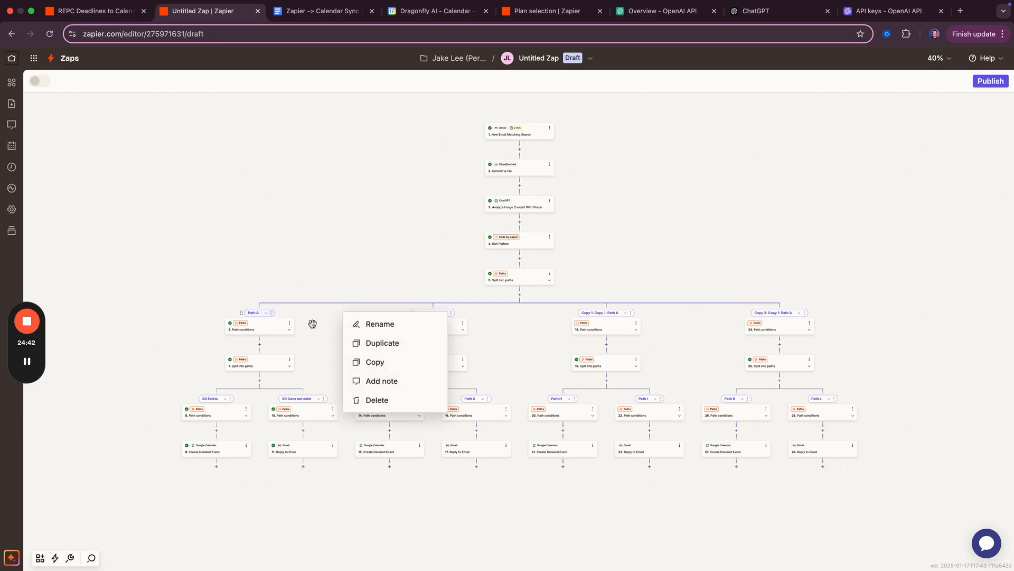
pyautogui.click(389, 328)
pyautogui.write('S')
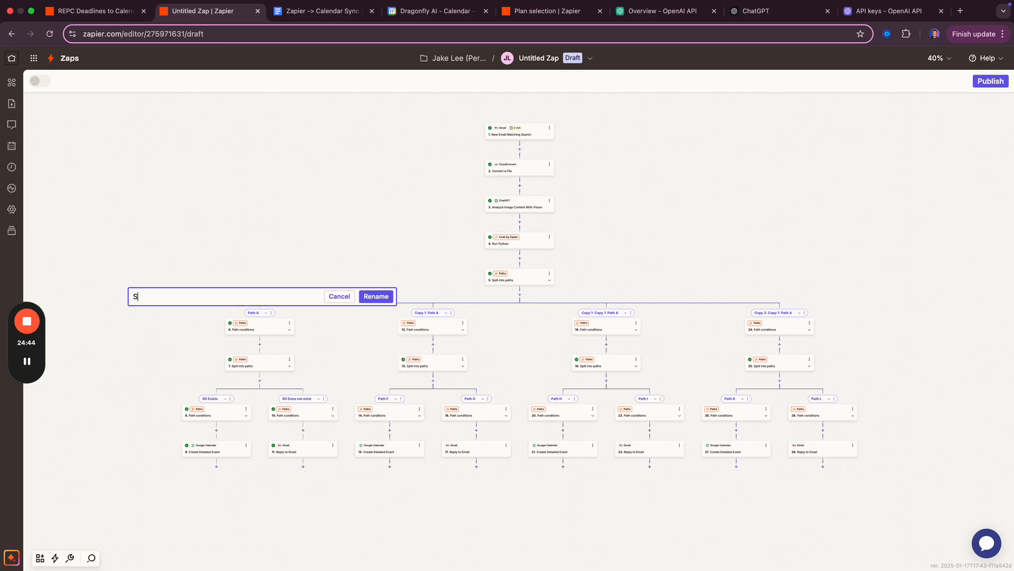
pyautogui.write('eller Disclosure Deadline')
pyautogui.press('super+a')
pyautogui.press('super+c')
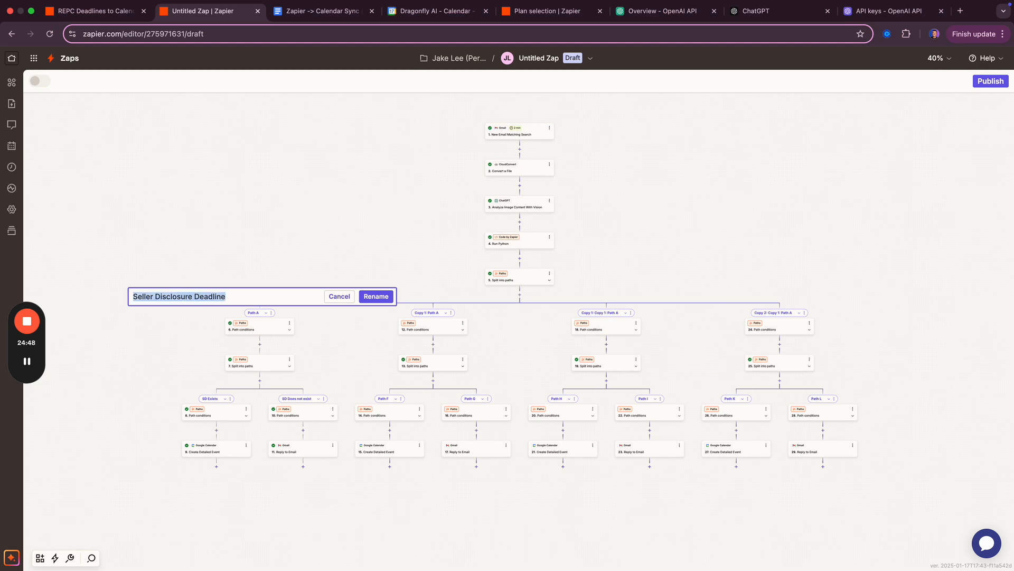
pyautogui.press('Return')
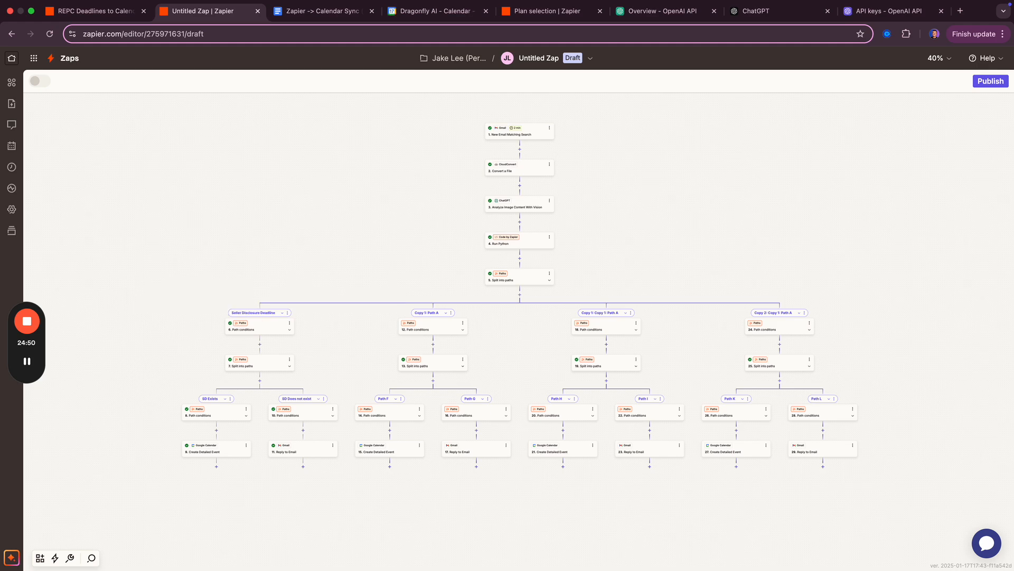
# - Rename 'Copy 1: Path A' to 'Due Diligence Deadline'
pyautogui.click(452, 314)
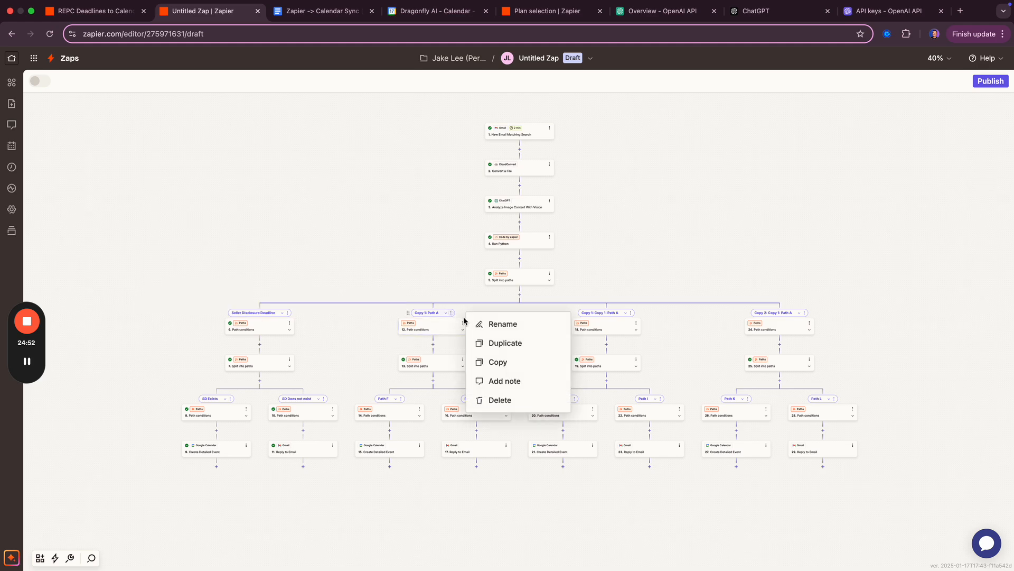
pyautogui.click(505, 326)
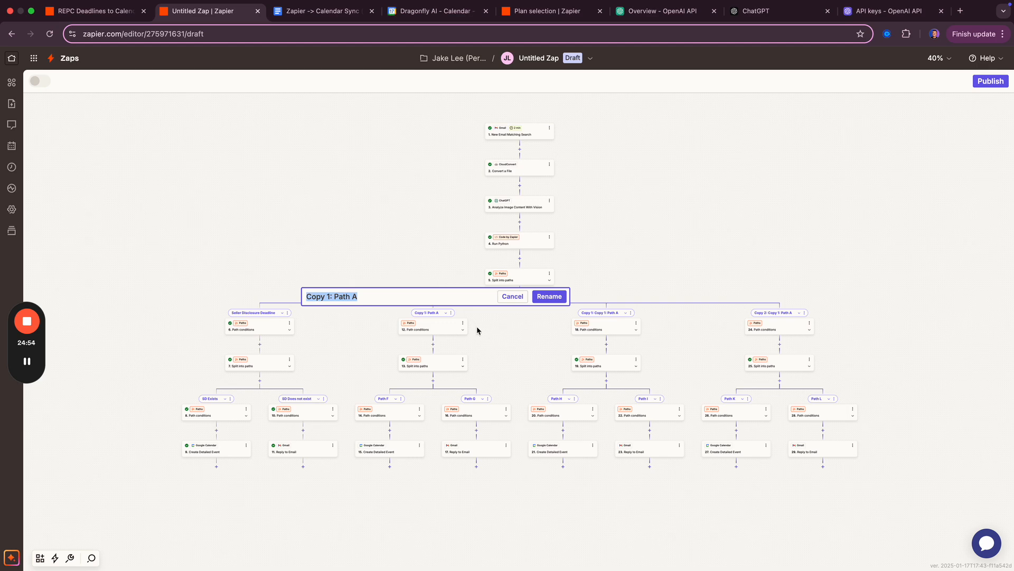
pyautogui.press('super+v')
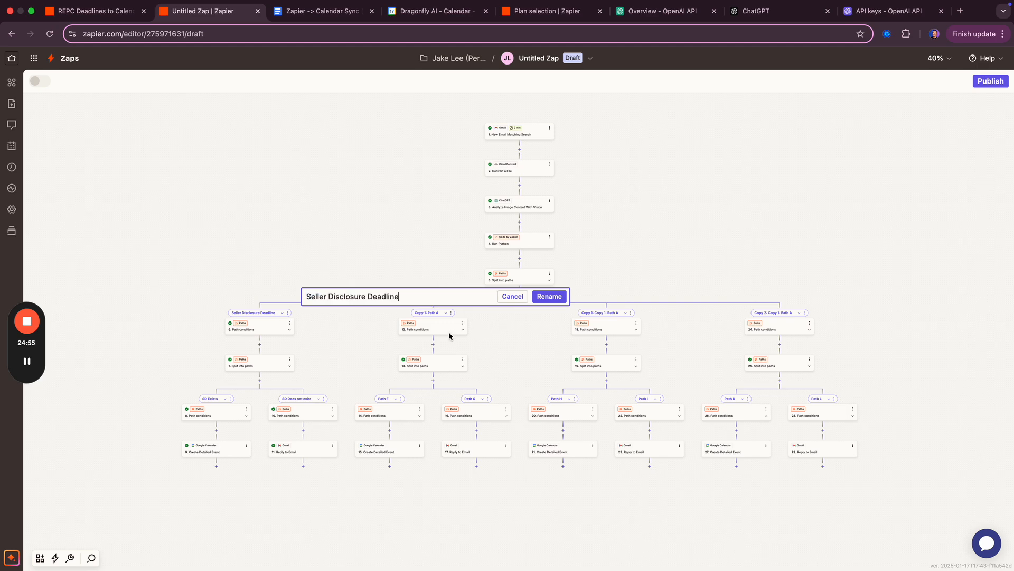
pyautogui.doubleClick(336, 298)
pyautogui.press('BackSpace')
pyautogui.press('BackSpace')
pyautogui.press('BackSpace')
pyautogui.press('BackSpace')
pyautogui.press('BackSpace')
pyautogui.press('BackSpace')
pyautogui.press('BackSpace')
pyautogui.press('BackSpace')
pyautogui.write('Due Diligence')
pyautogui.press('Return')
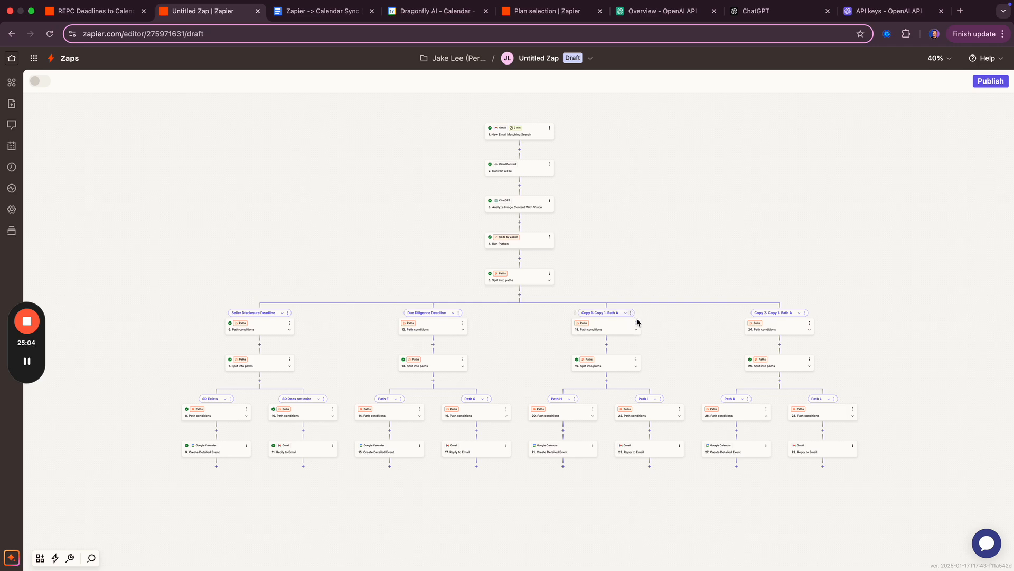
# - Rename 'Copy 1: Copy 1: Path A' to 'Financing/Appraisal Deadline'
pyautogui.click(631, 315)
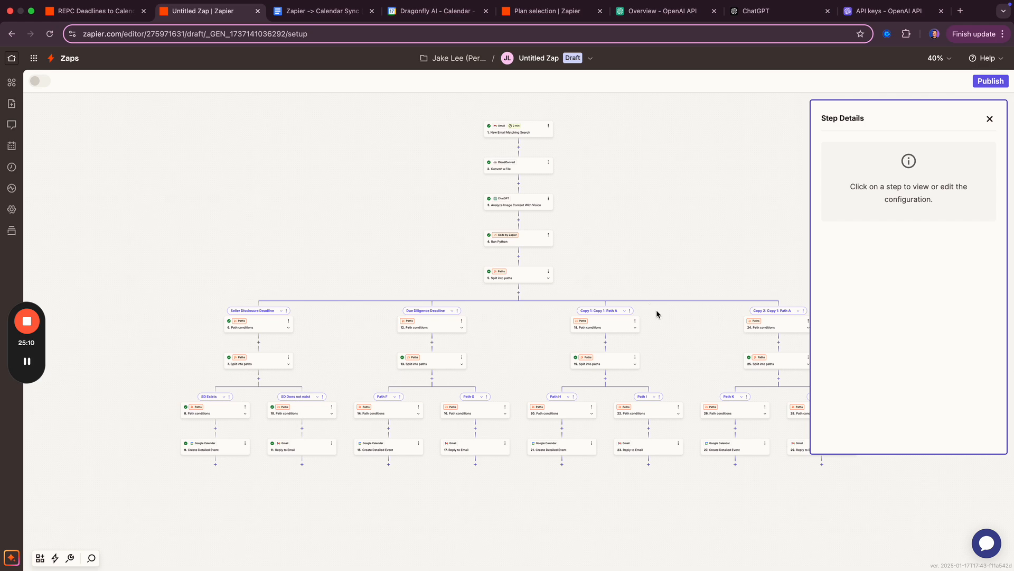
pyautogui.scroll(5, 655, 311)
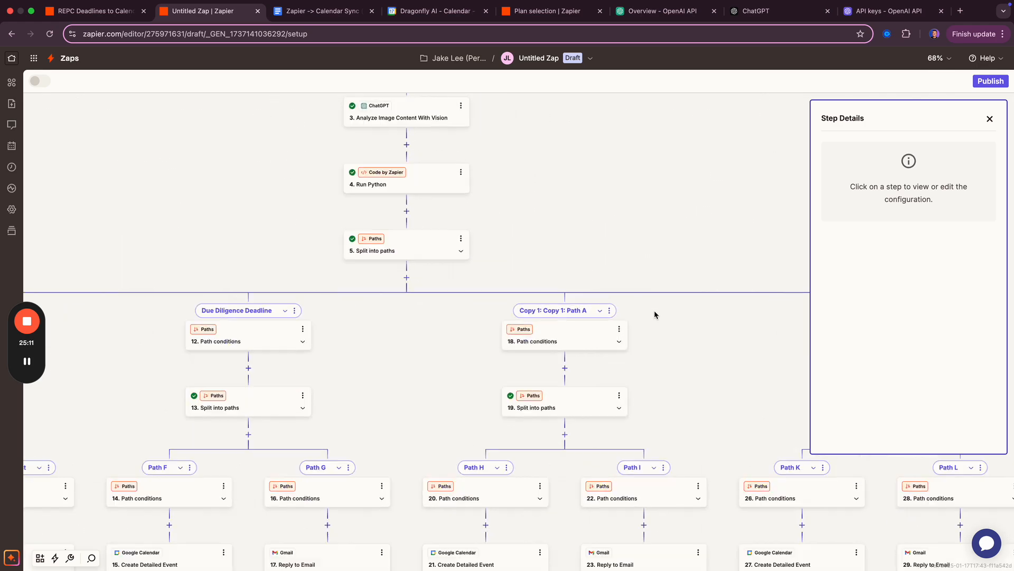
pyautogui.click(604, 311)
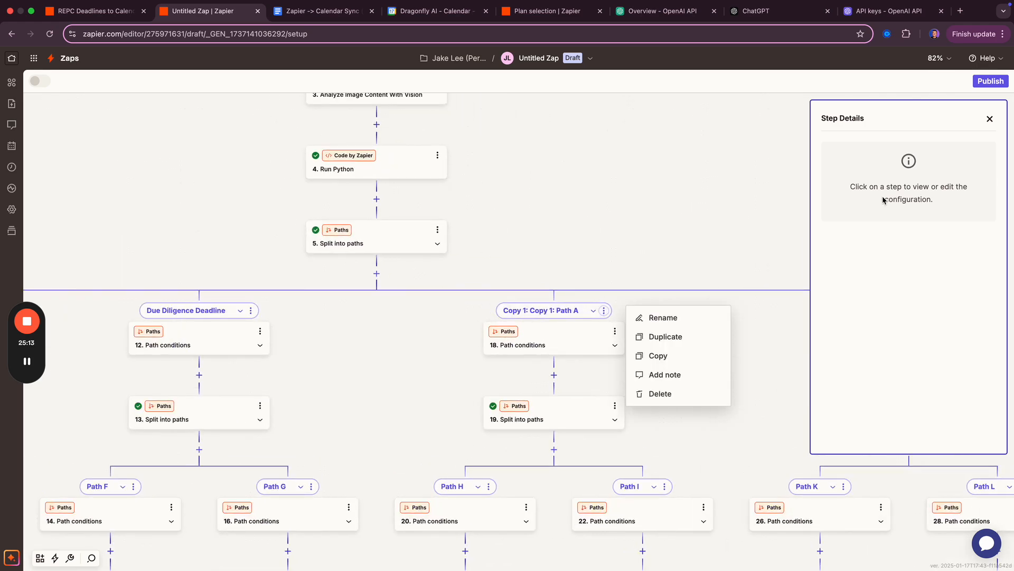
pyautogui.click(672, 323)
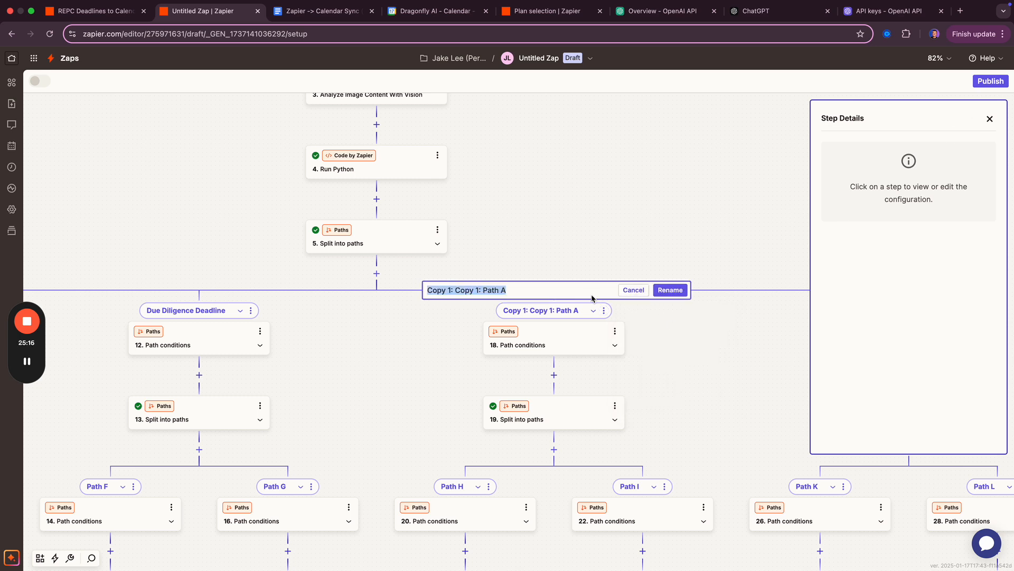
pyautogui.press('super+v')
pyautogui.moveTo(487, 294); pyautogui.dragTo(424, 294)
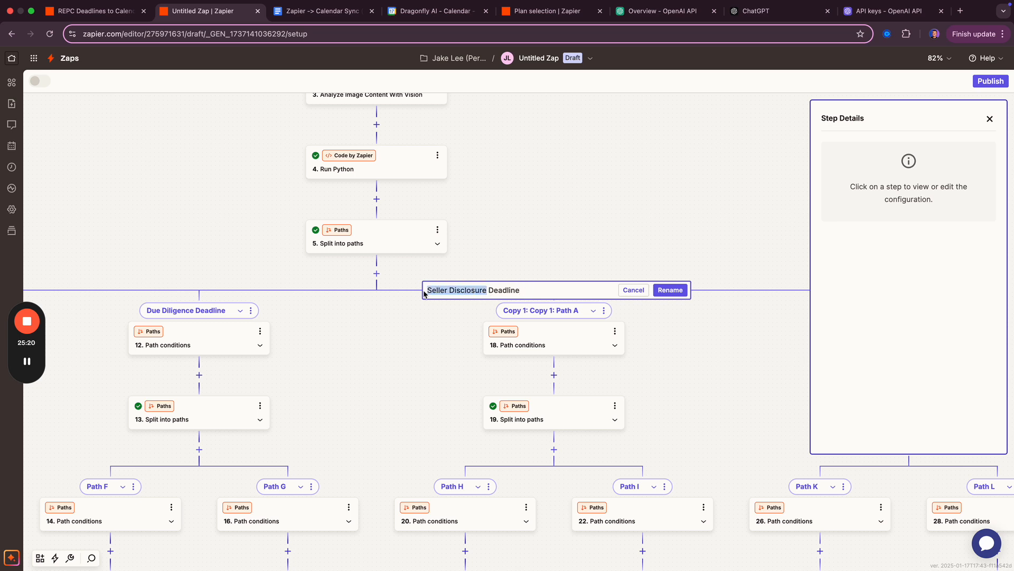
pyautogui.write('Financing/A')
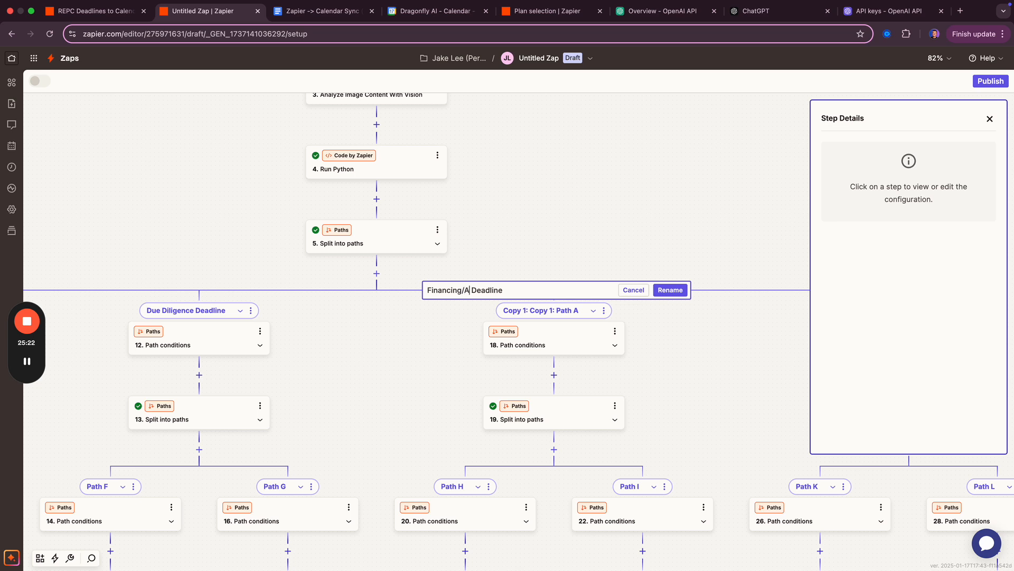
pyautogui.write('ppraisal')
pyautogui.press('Return')
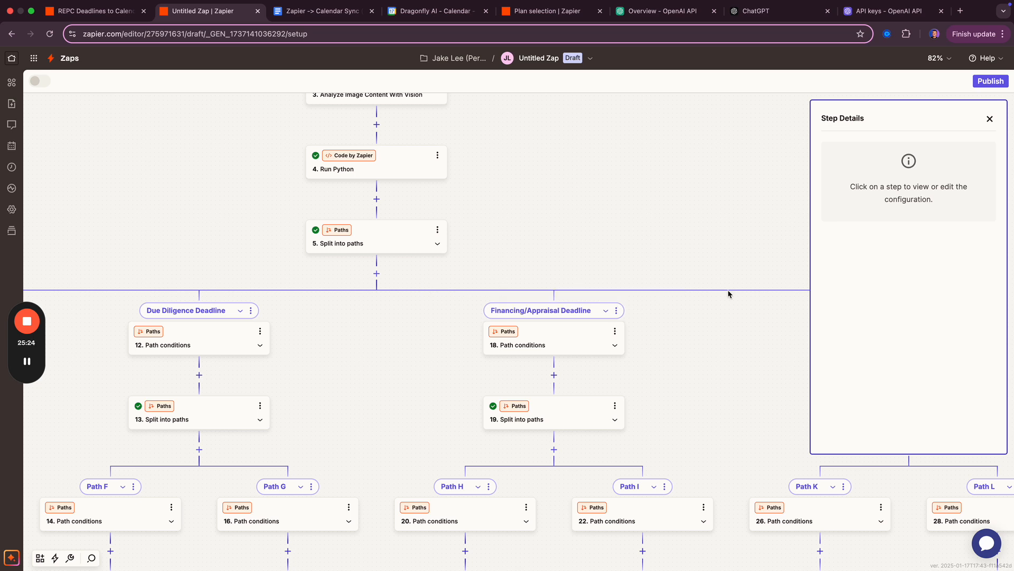
# - Rename 'Copy 2: Copy 1: Path A' to 'Settlement Deadline'
pyautogui.click(990, 120)
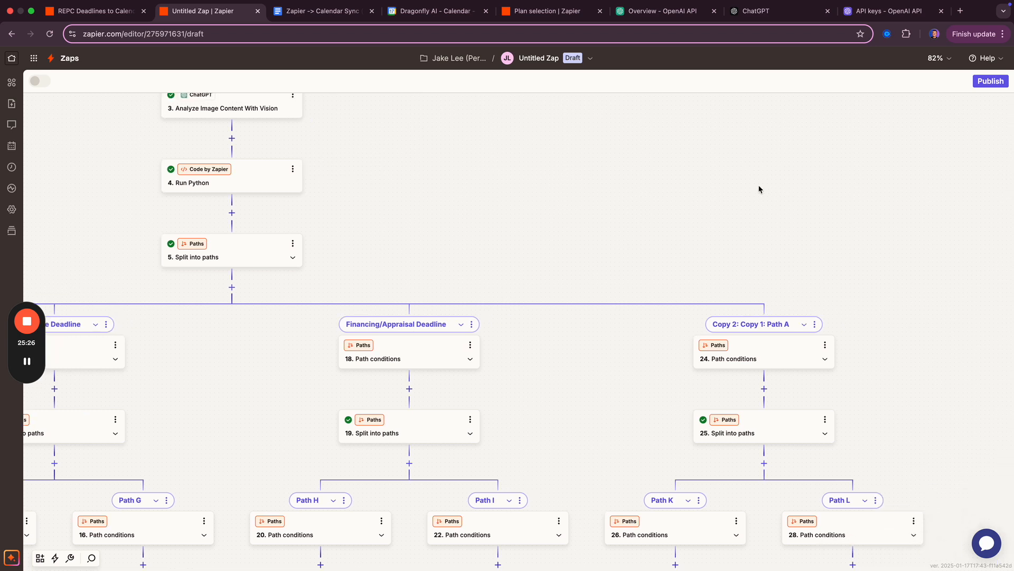
pyautogui.click(814, 327)
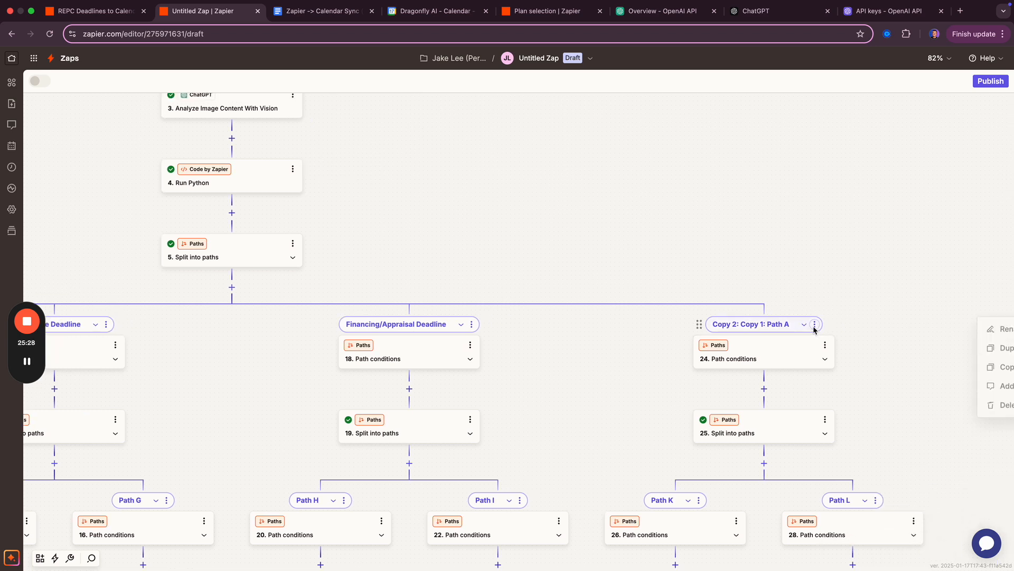
pyautogui.click(998, 331)
pyautogui.write('Settlem')
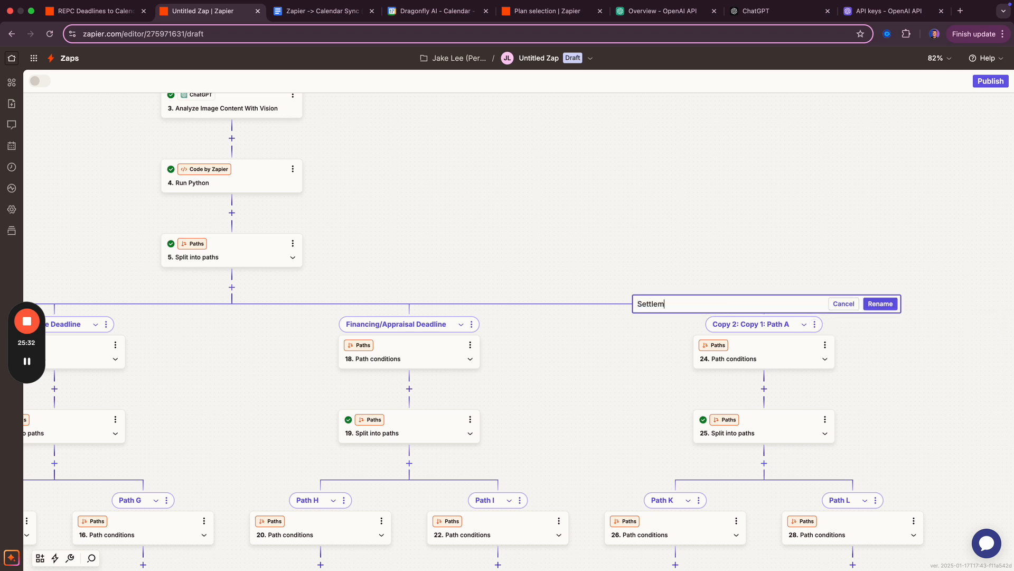
pyautogui.write('ent Deadline')
pyautogui.press('Return')
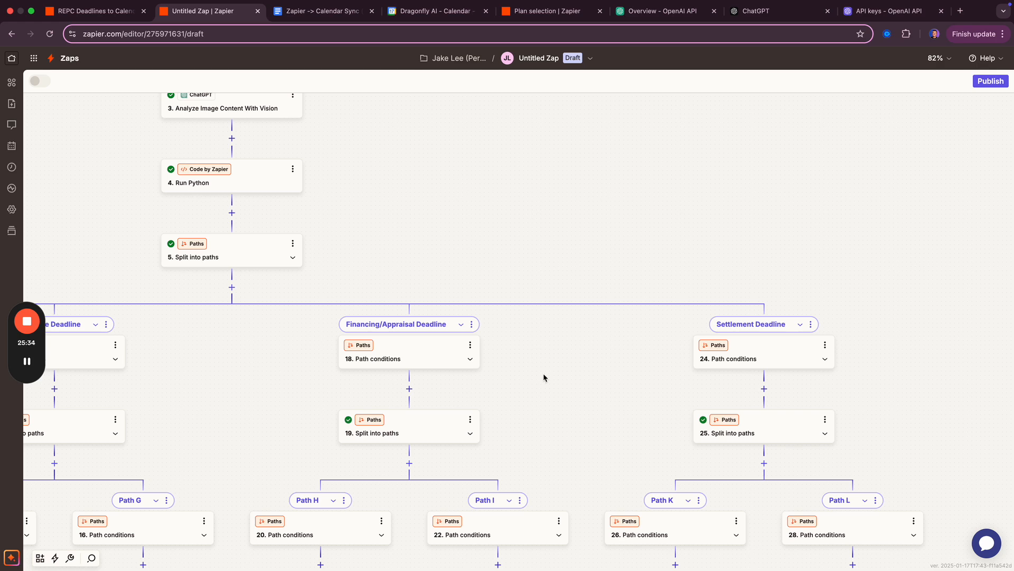
pyautogui.moveTo(240, 368); pyautogui.dragTo(449, 283)
pyautogui.moveTo(386, 312); pyautogui.dragTo(553, 222)
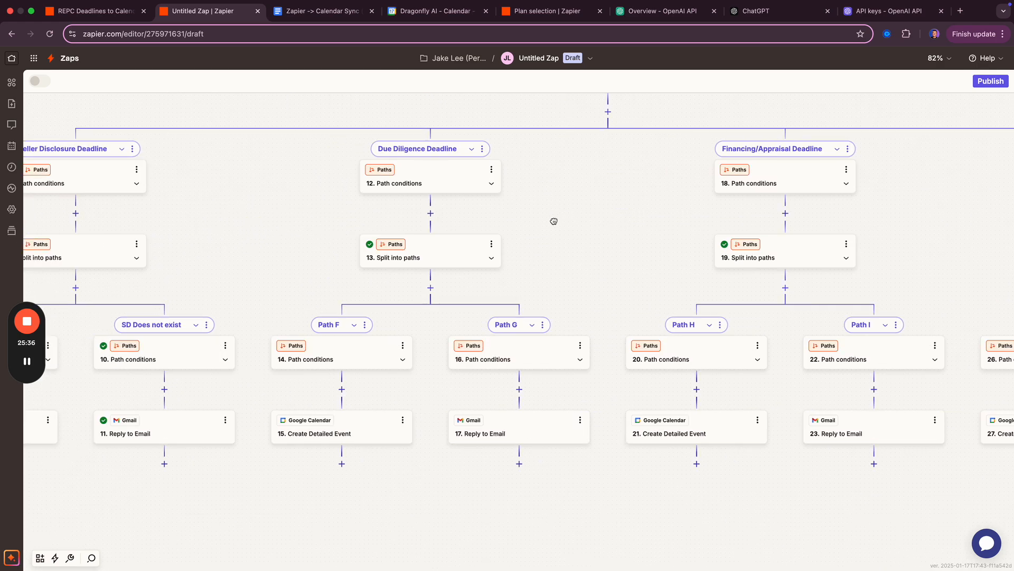
# - Base Path F's step 14 rule on Run Python's Dd Deadline and pass the path test
pyautogui.click(335, 355)
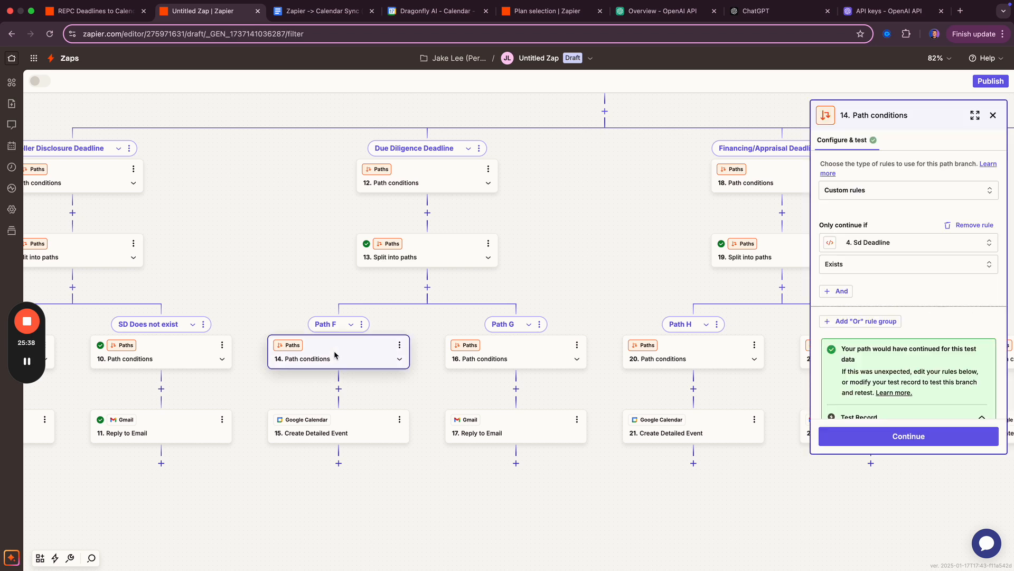
pyautogui.click(894, 241)
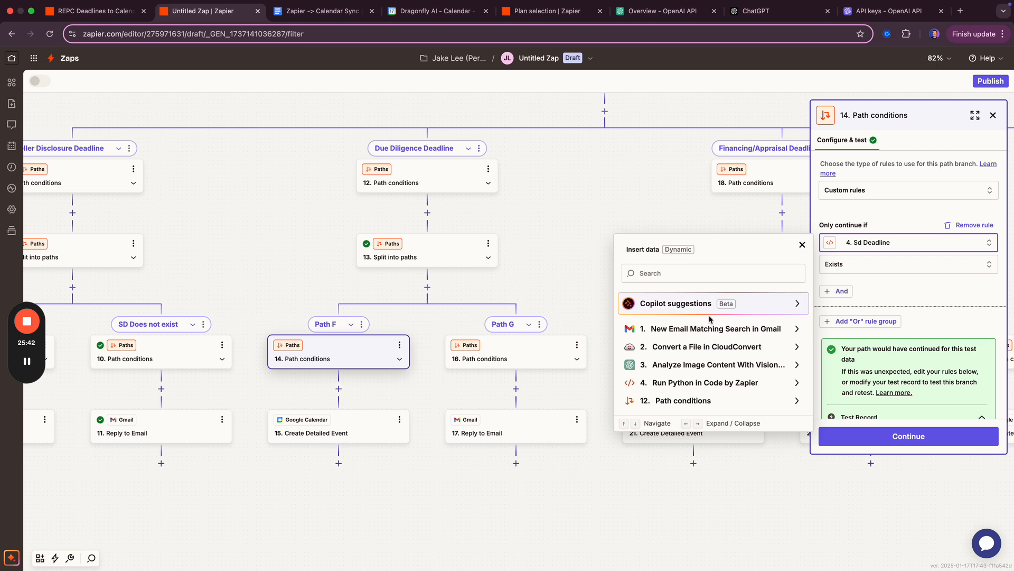
pyautogui.click(678, 383)
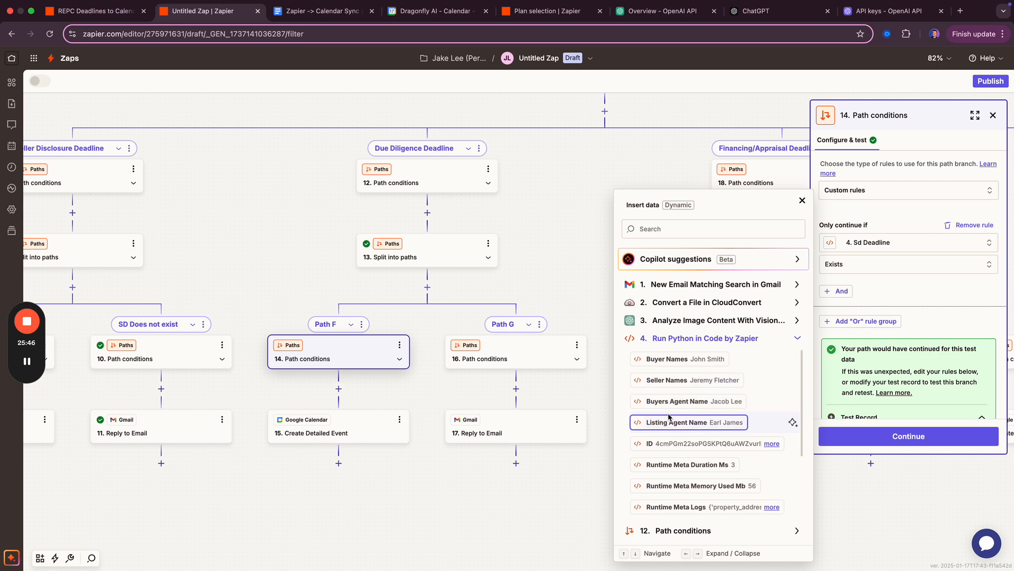
pyautogui.click(656, 402)
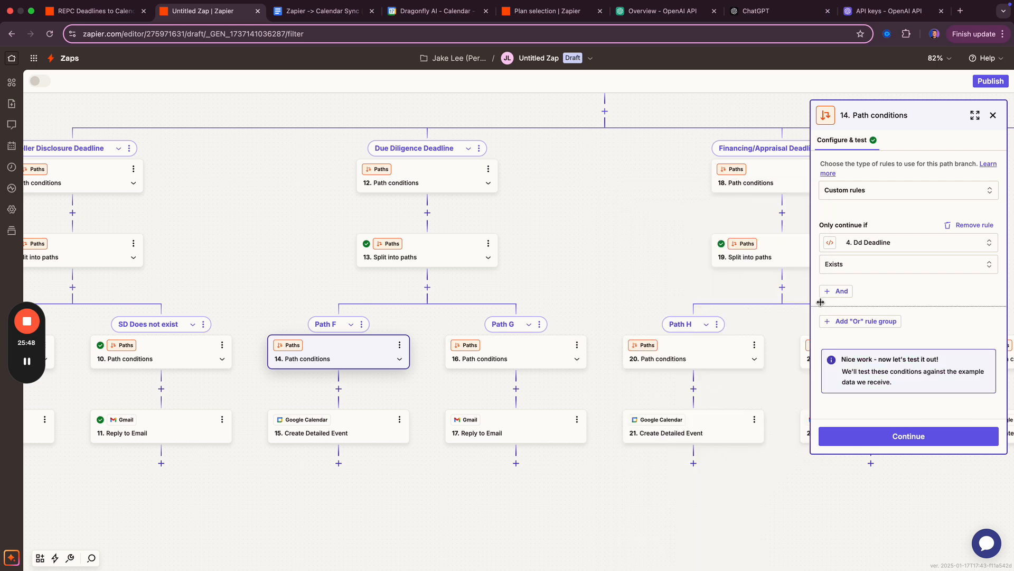
pyautogui.click(909, 436)
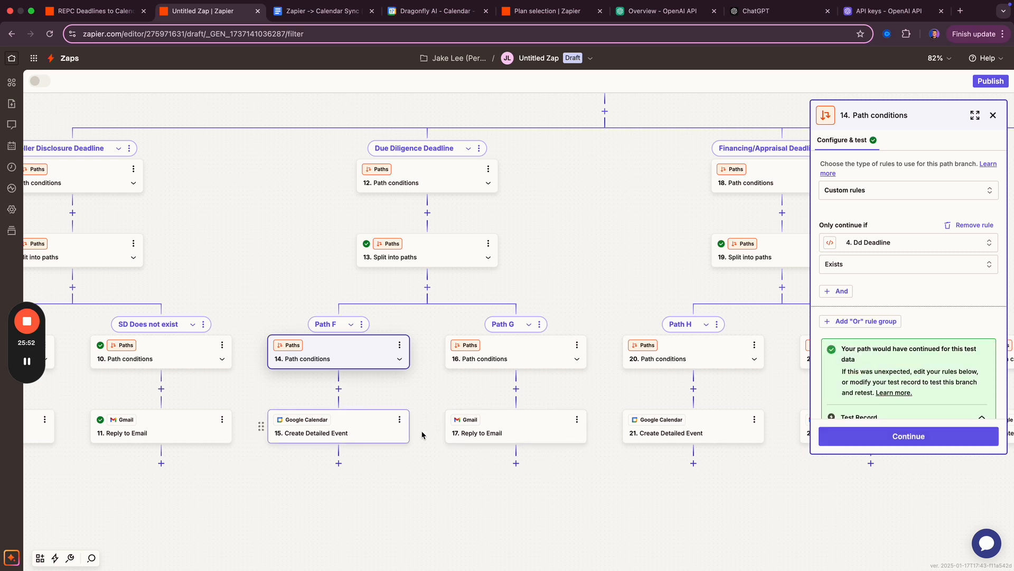
pyautogui.click(842, 433)
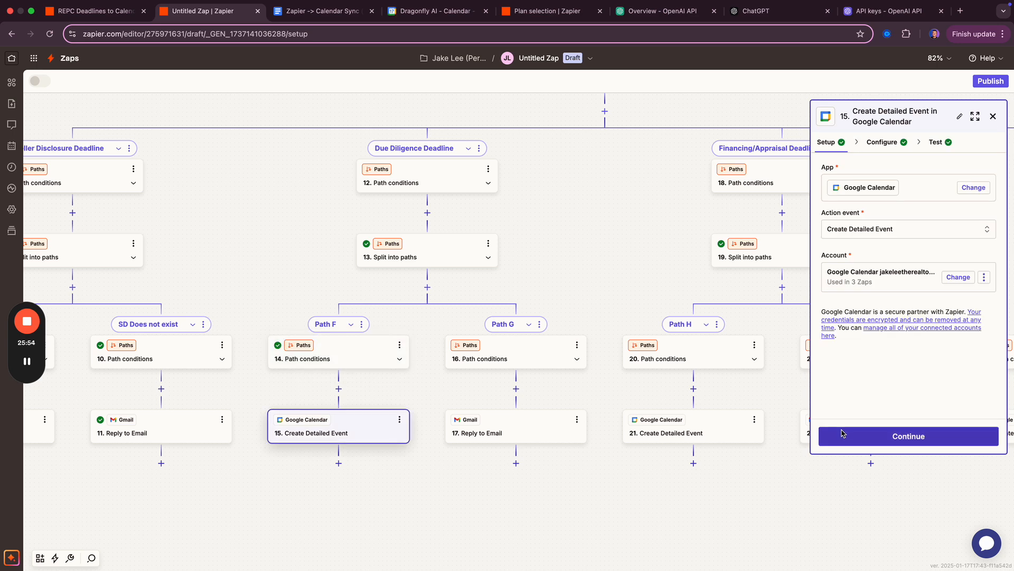
# - Change 'Seller Disclosure' to 'Due Diligence' in the event summary and description
pyautogui.click(879, 143)
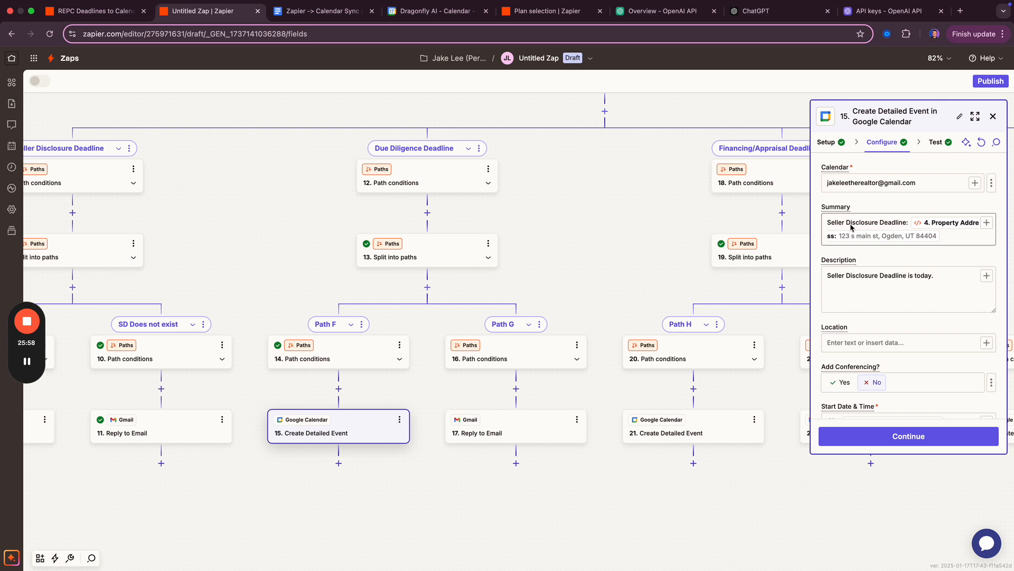
pyautogui.moveTo(881, 224); pyautogui.dragTo(823, 225)
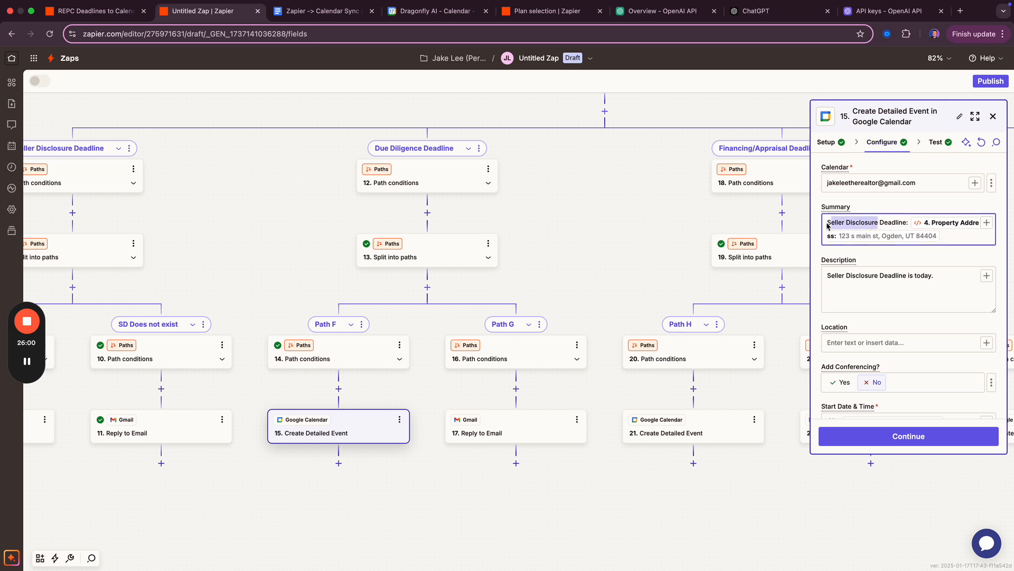
pyautogui.write('Due Diligence')
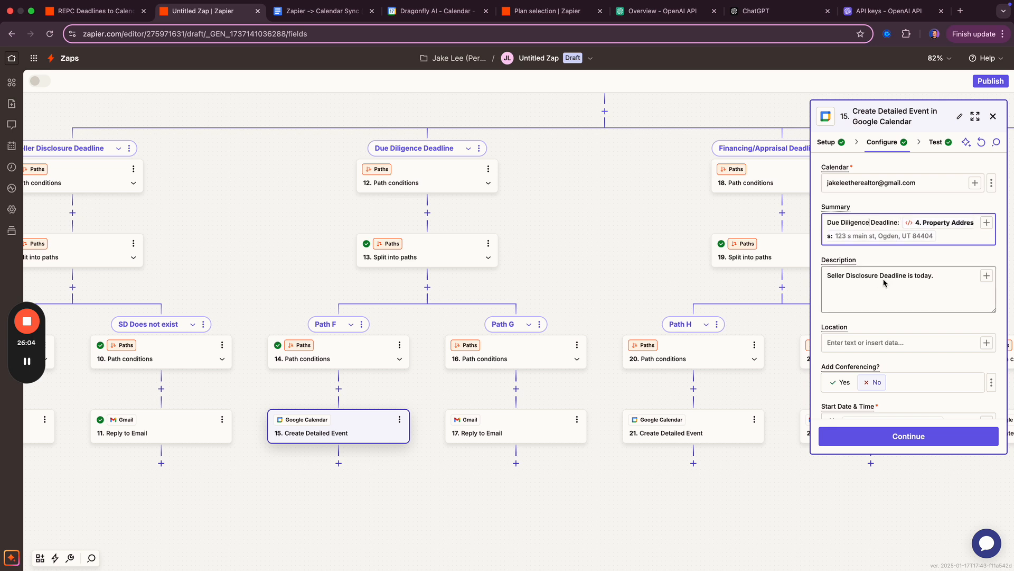
pyautogui.moveTo(878, 276); pyautogui.dragTo(786, 279)
pyautogui.write('Due Diligen')
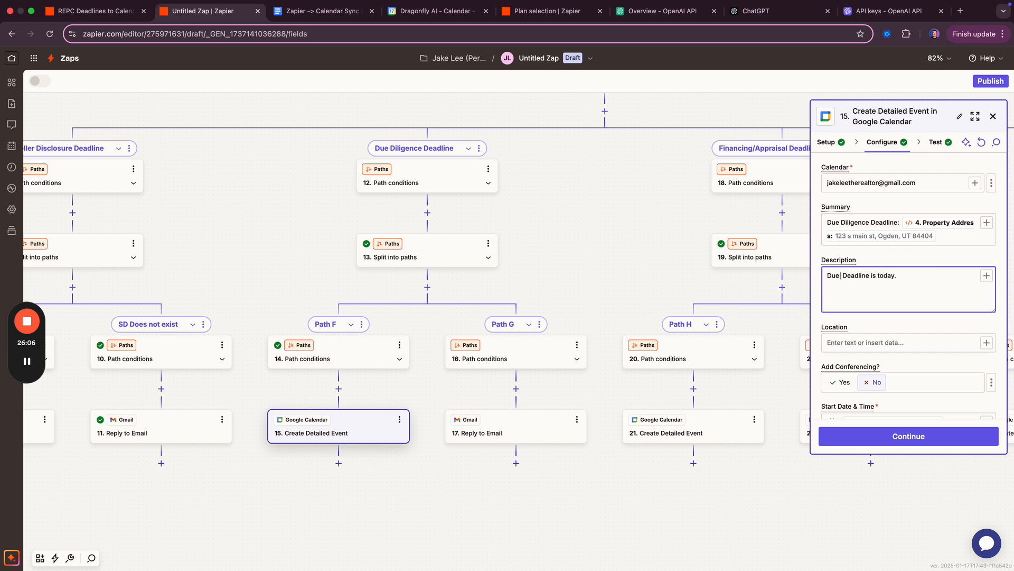
pyautogui.write('ce')
# - Remove Sd Deadline from the event's start and end date fields
pyautogui.scroll(-5, 877, 324)
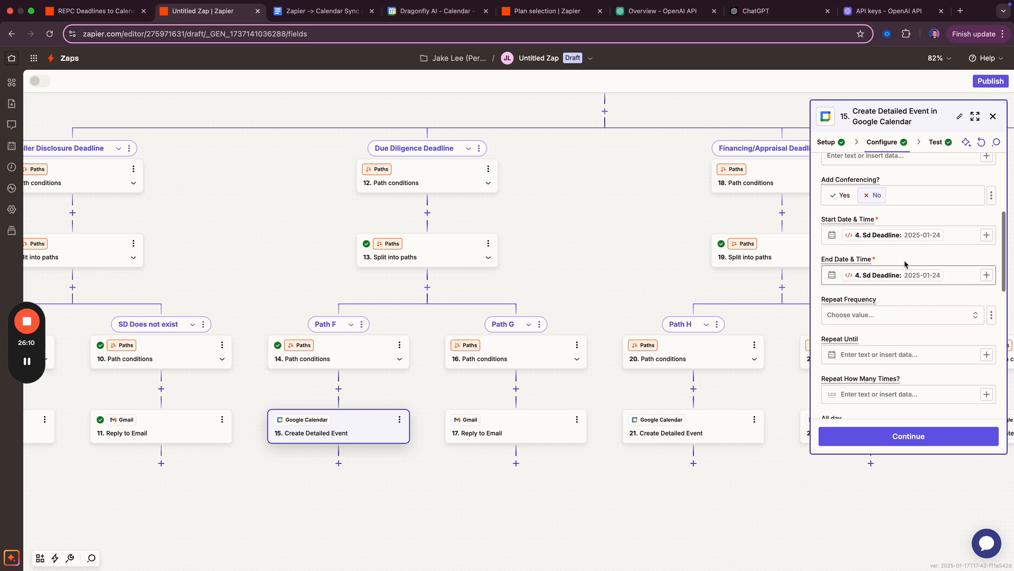
pyautogui.click(944, 238)
pyautogui.press('BackSpace')
pyautogui.click(951, 274)
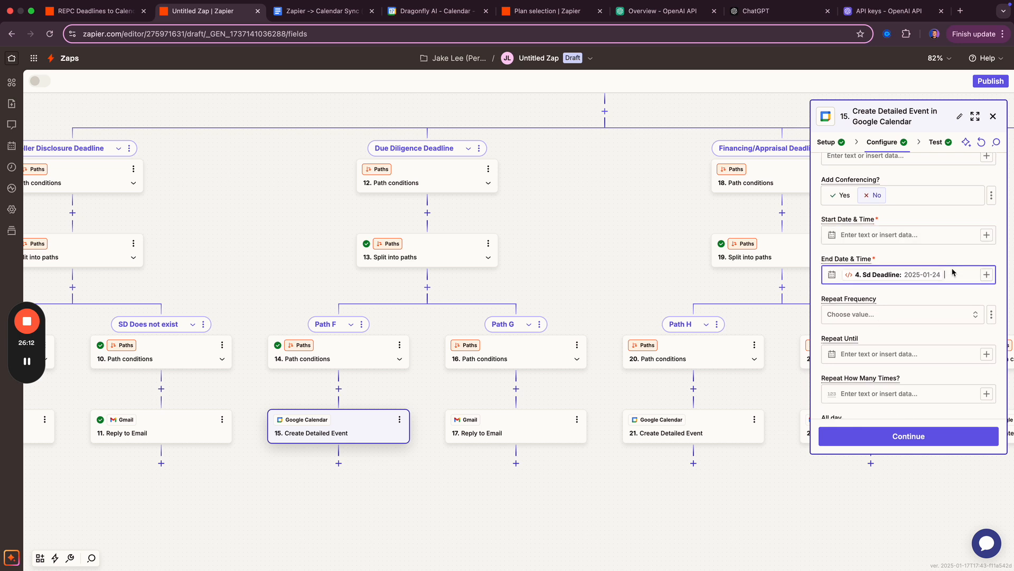
pyautogui.press('BackSpace')
# - Insert Run Python's Dd Deadline as the event start date
pyautogui.click(975, 228)
pyautogui.click(986, 227)
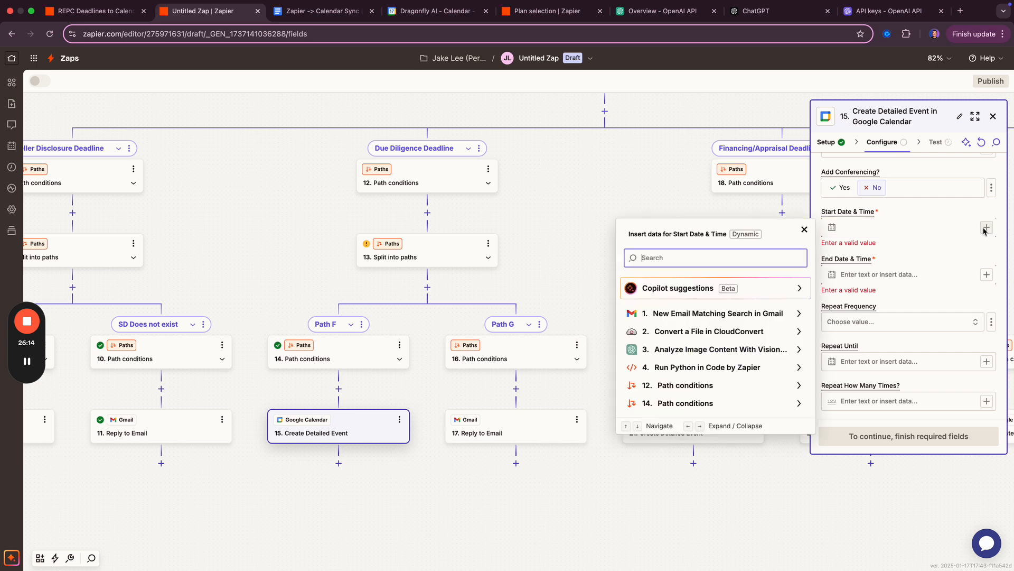
pyautogui.click(676, 370)
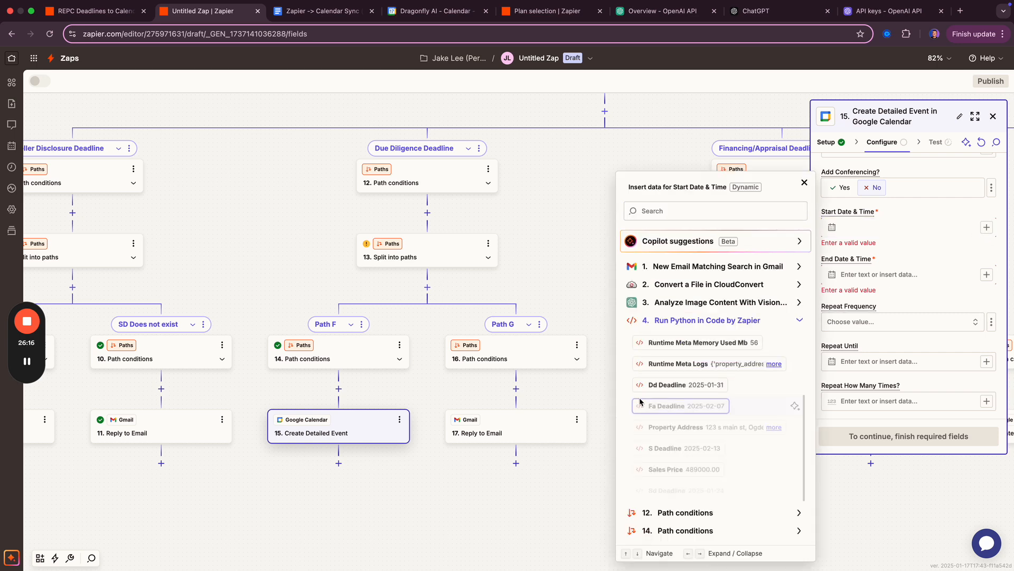
pyautogui.click(660, 387)
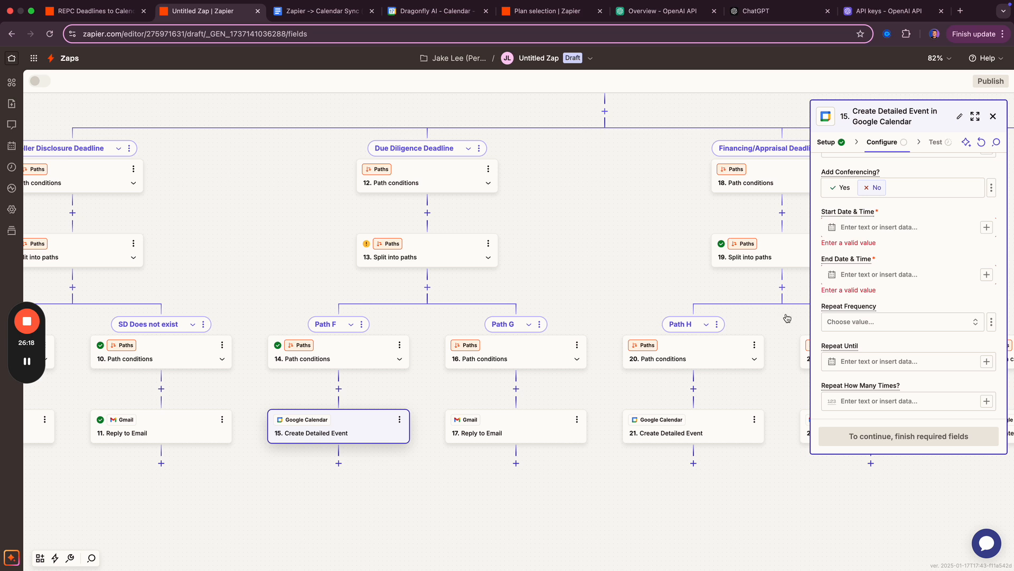
pyautogui.click(881, 229)
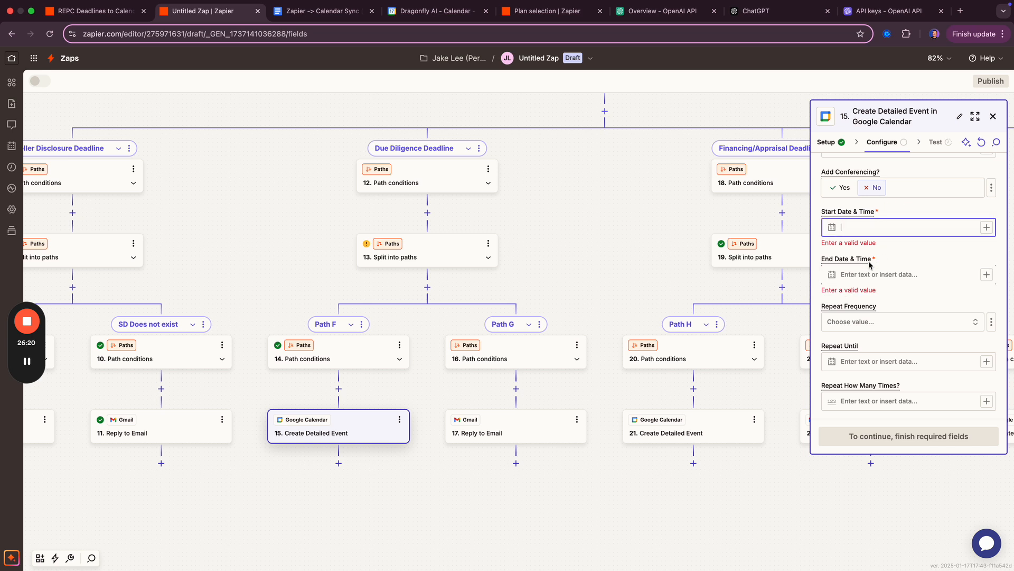
pyautogui.click(986, 227)
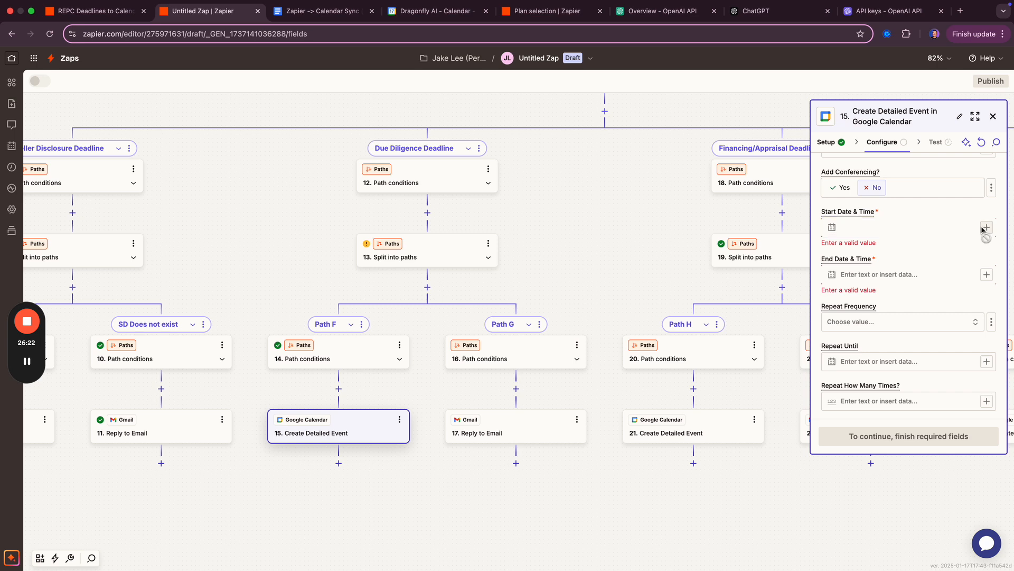
pyautogui.click(692, 368)
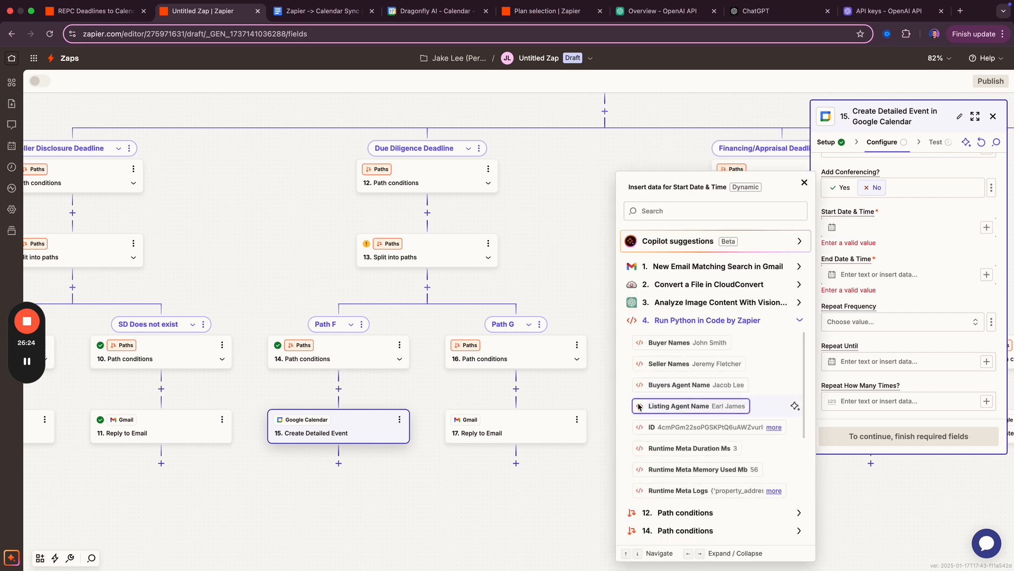
pyautogui.scroll(-3, 684, 417)
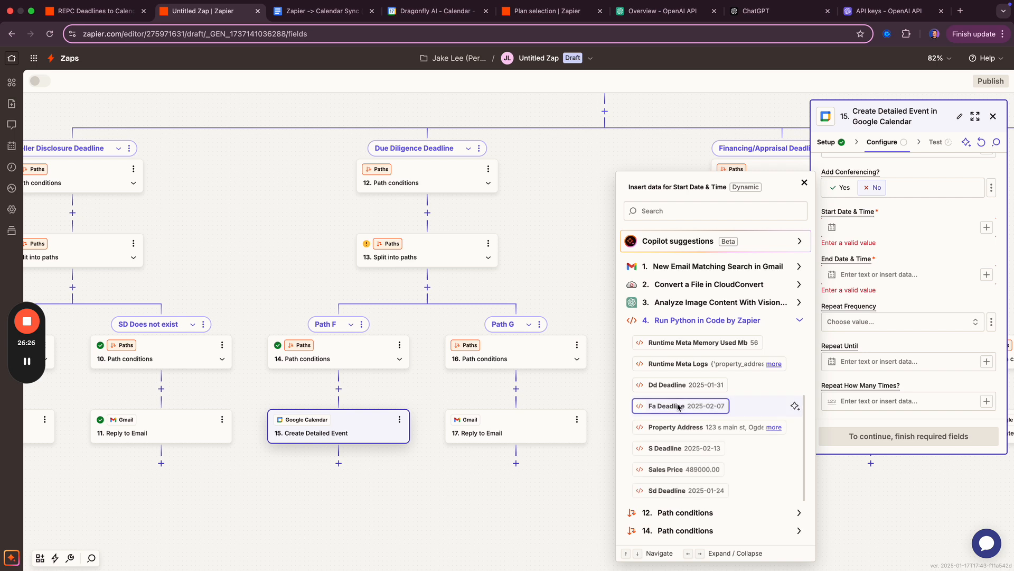
pyautogui.click(678, 385)
# - Insert Dd Deadline as the event end date and continue to the test
pyautogui.click(986, 274)
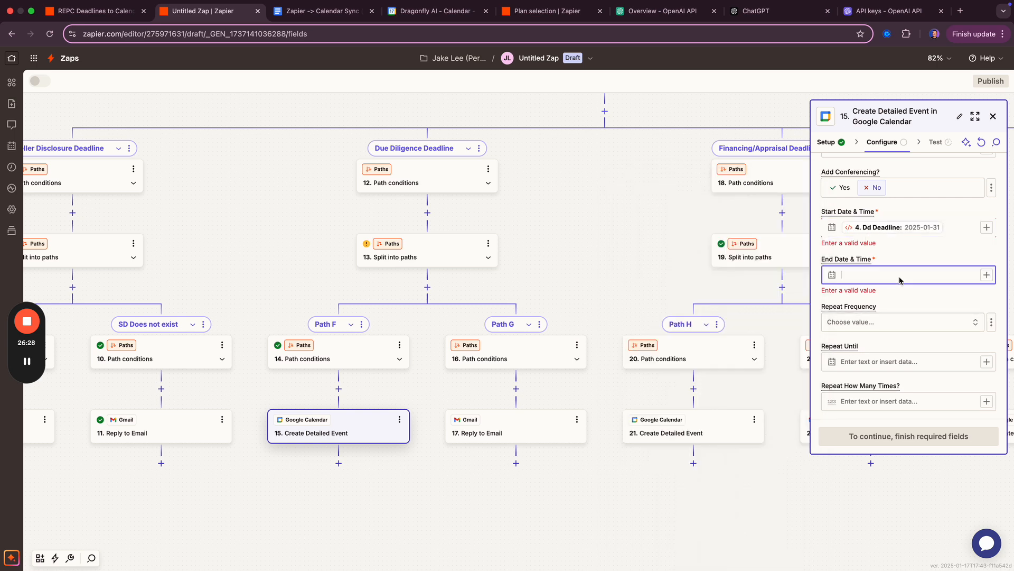
pyautogui.click(987, 274)
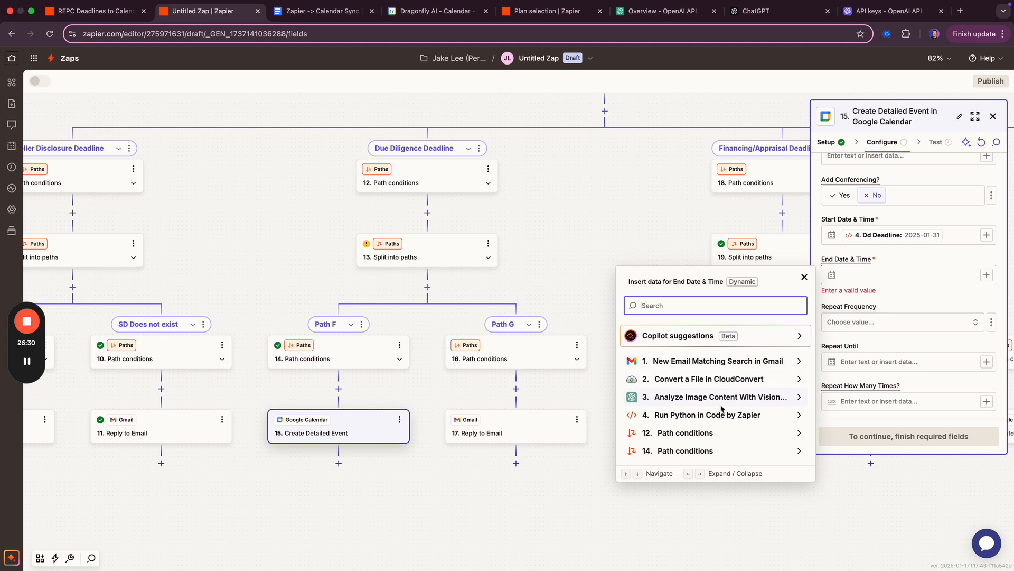
pyautogui.click(716, 414)
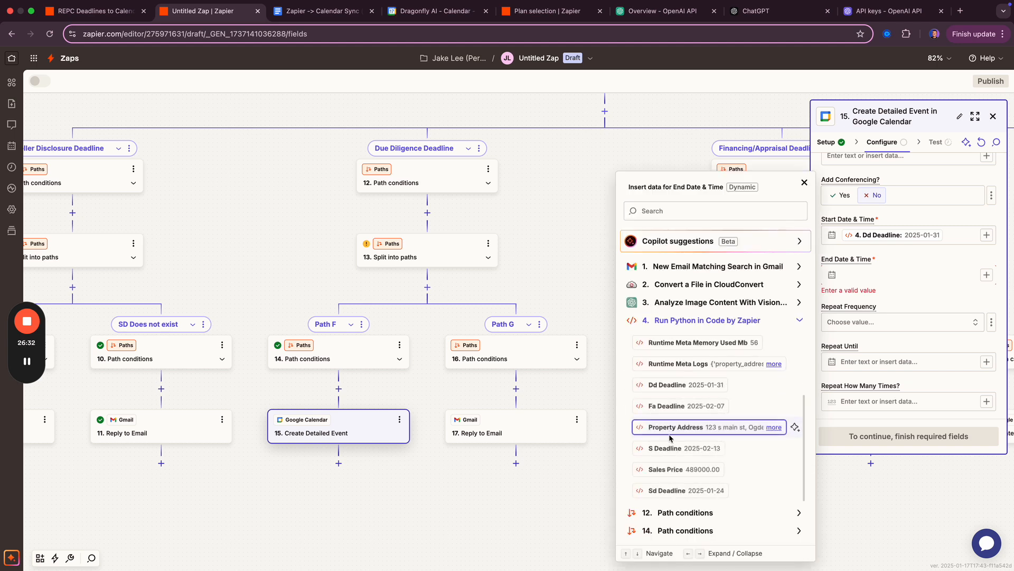
pyautogui.press('Down')
pyautogui.press('Down')
pyautogui.press('Up')
pyautogui.press('Up')
pyautogui.press('Up')
pyautogui.press('Up')
pyautogui.press('Return')
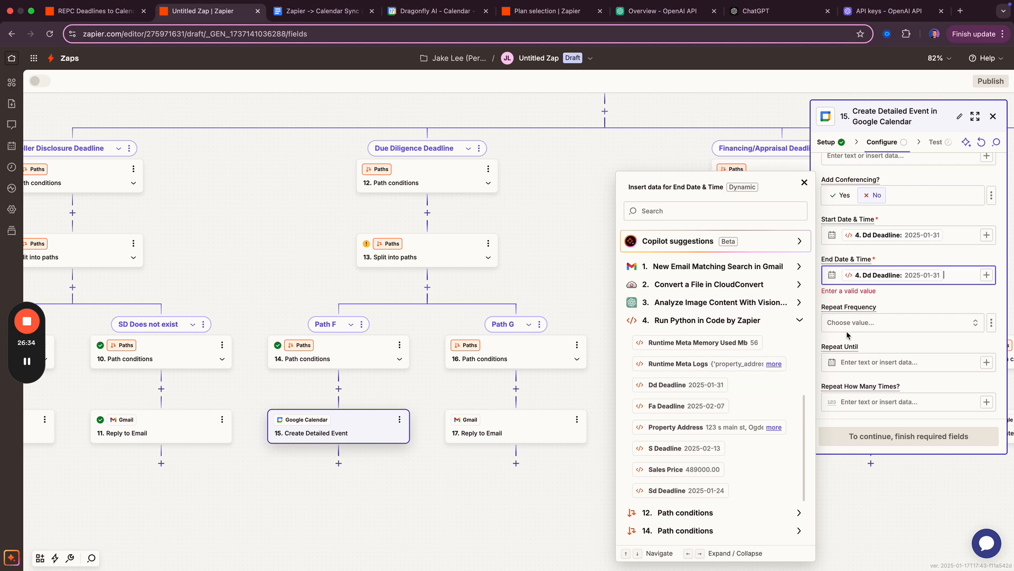
pyautogui.click(847, 331)
pyautogui.scroll(-10, 871, 369)
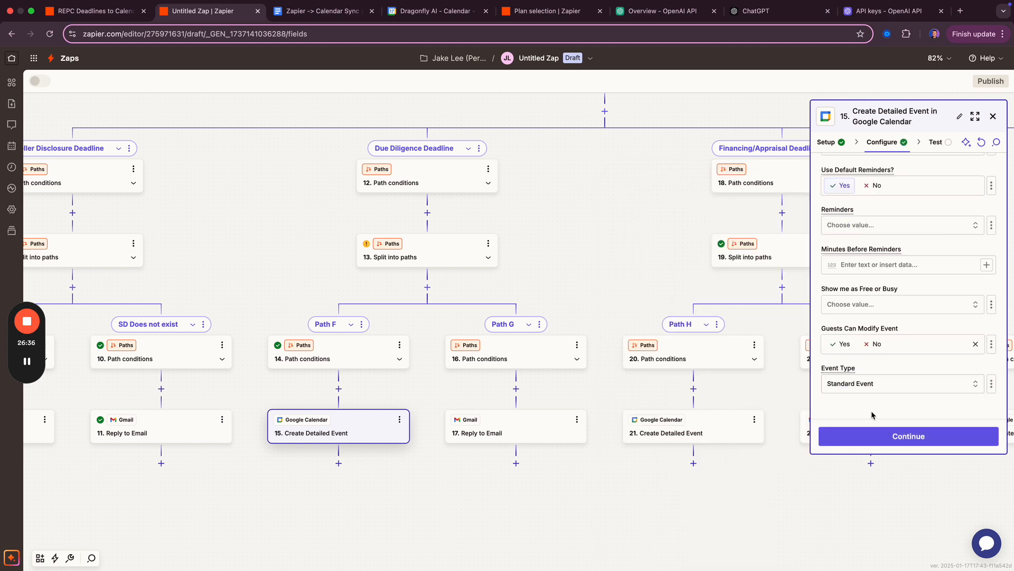
pyautogui.click(877, 436)
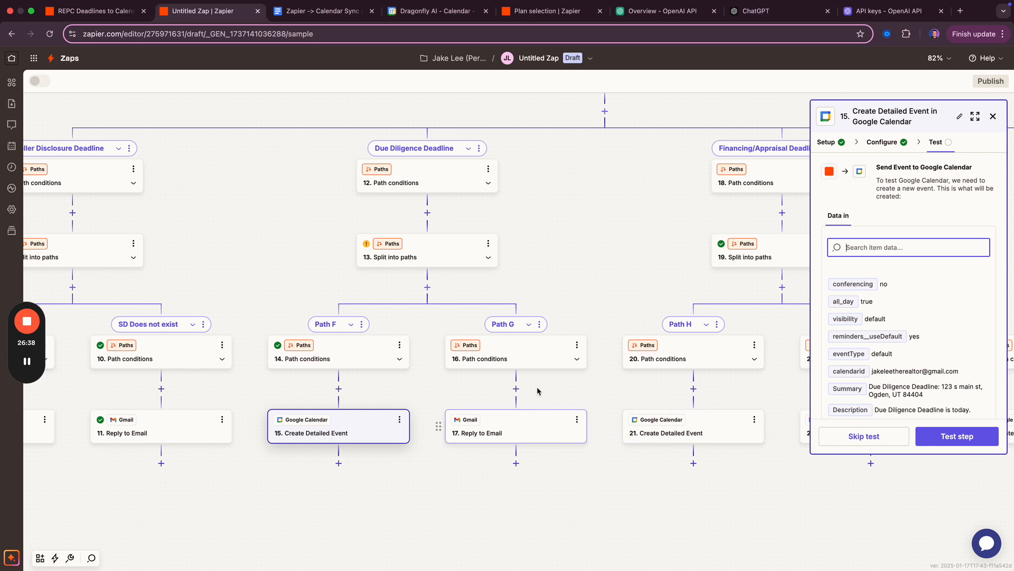
# - Switch Path G's step 16 rule field from Sd Deadline to Dd Deadline
pyautogui.click(544, 363)
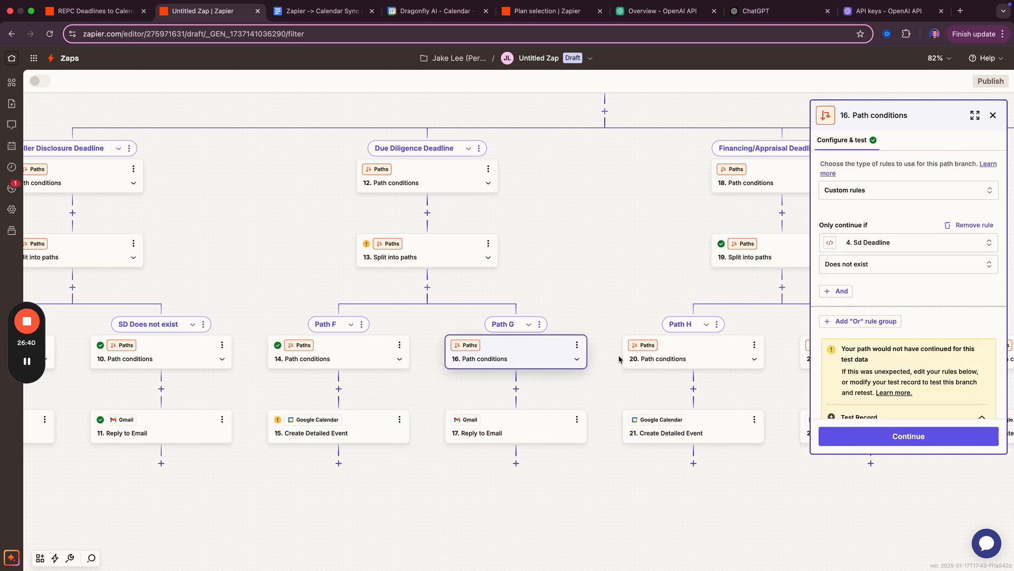
pyautogui.click(884, 244)
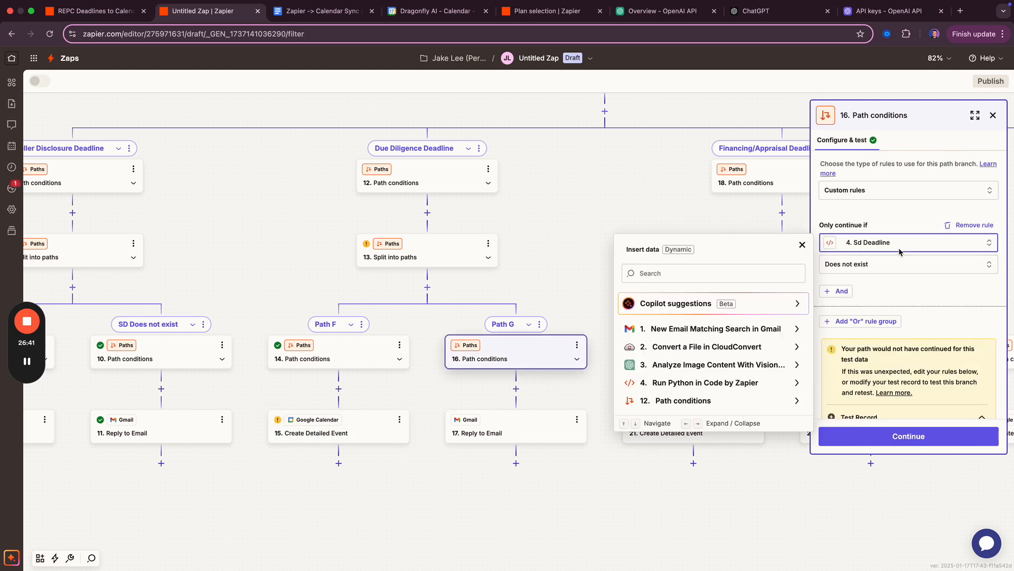
pyautogui.click(707, 385)
pyautogui.scroll(-5, 690, 391)
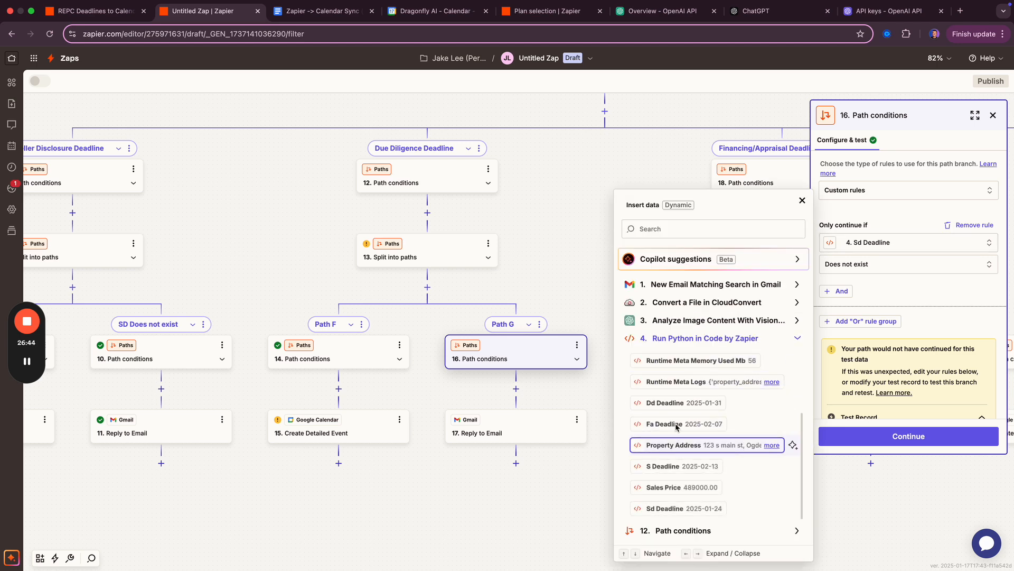
pyautogui.click(678, 402)
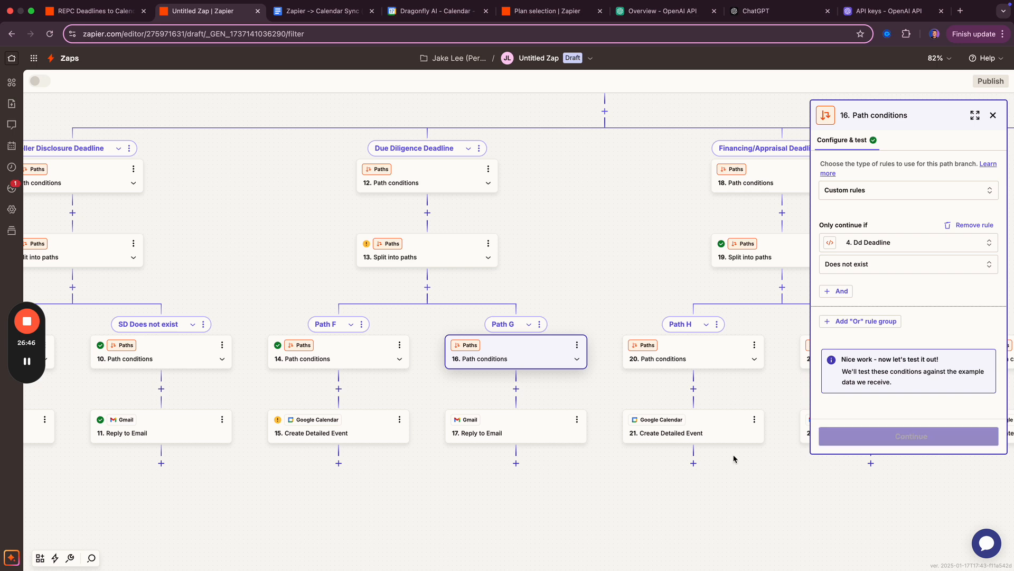
# - Replace 'Seller Disclosure' with 'Due Diligence' in step 17's reply body
pyautogui.click(494, 431)
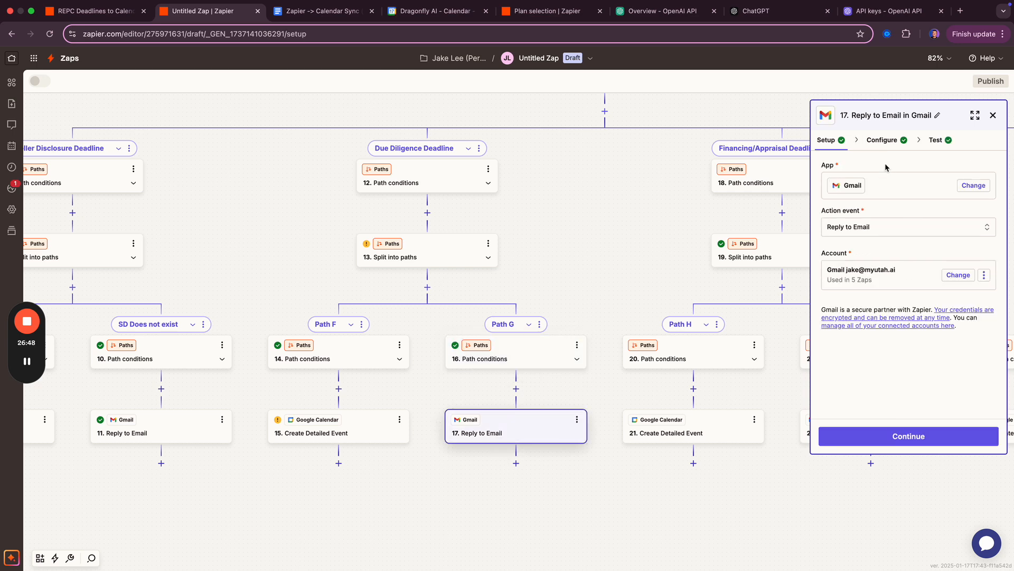
pyautogui.click(880, 142)
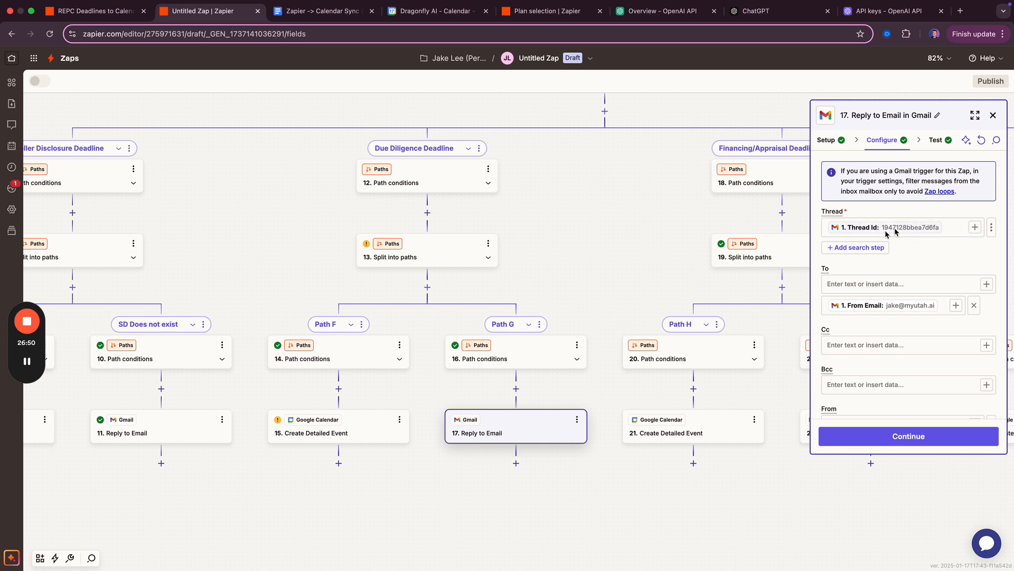
pyautogui.scroll(-1, 910, 306)
pyautogui.scroll(-3, 907, 304)
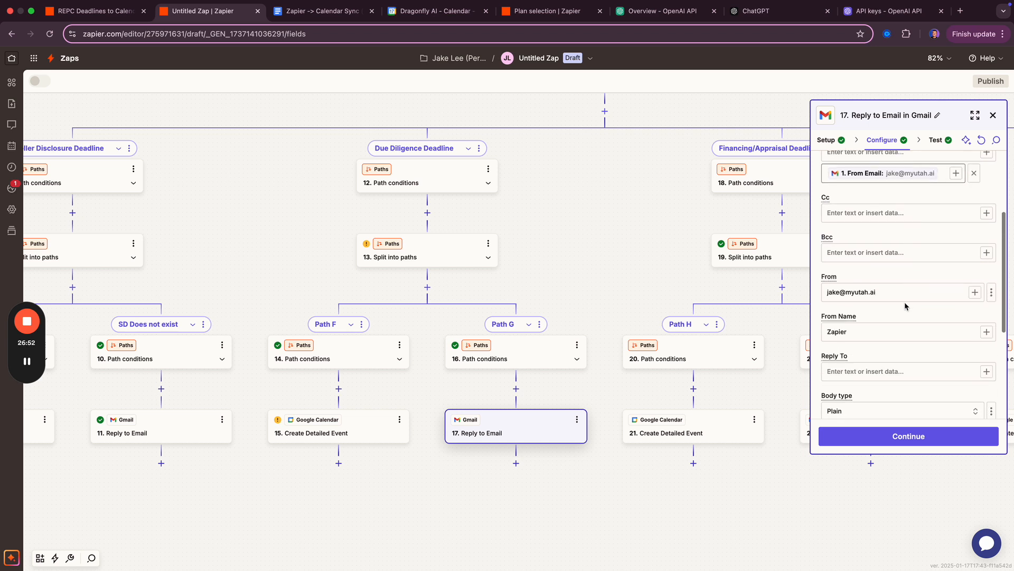
pyautogui.scroll(-4, 869, 329)
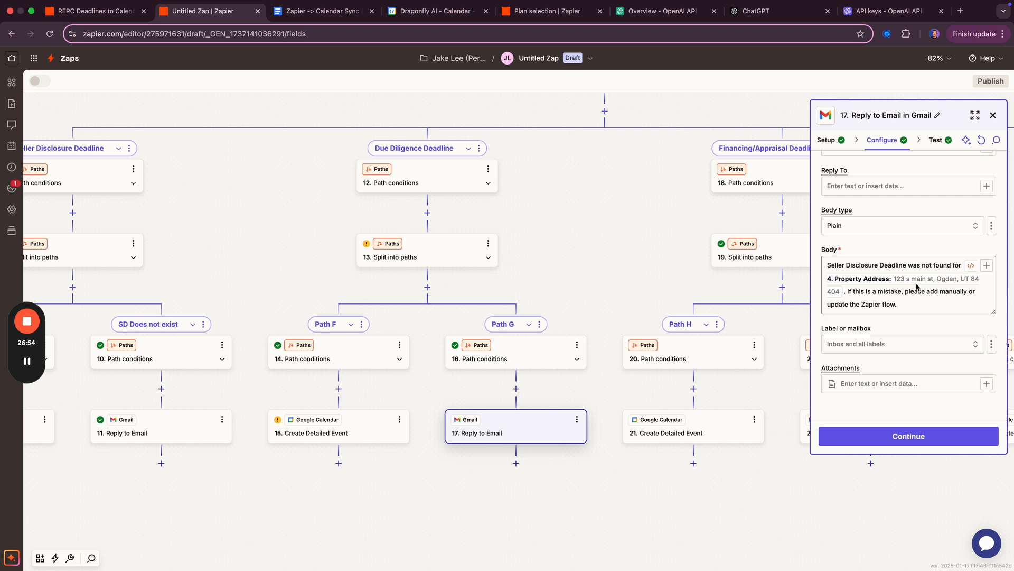
pyautogui.moveTo(879, 267); pyautogui.dragTo(817, 268)
pyautogui.write('Due Diligence')
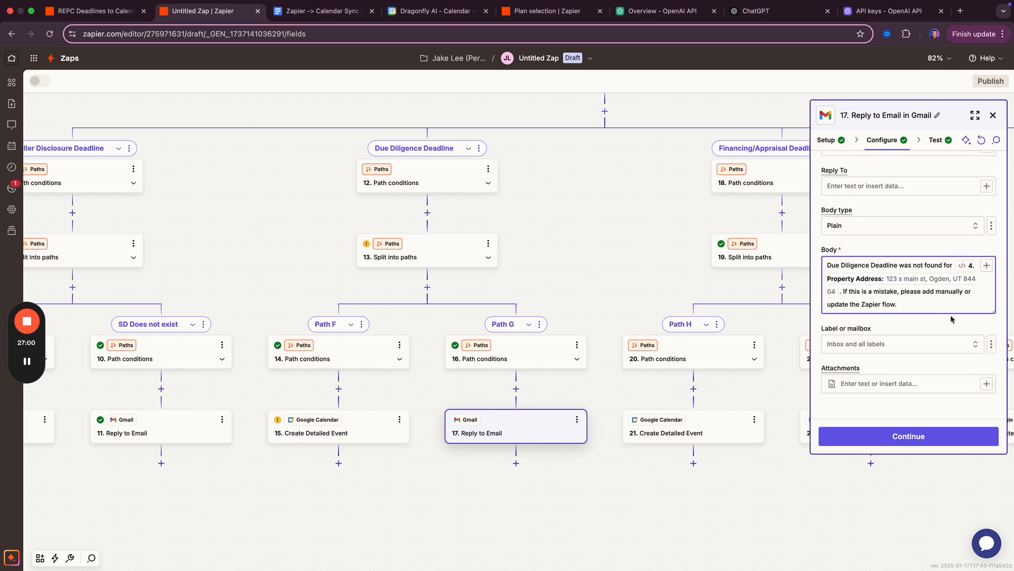
pyautogui.click(909, 435)
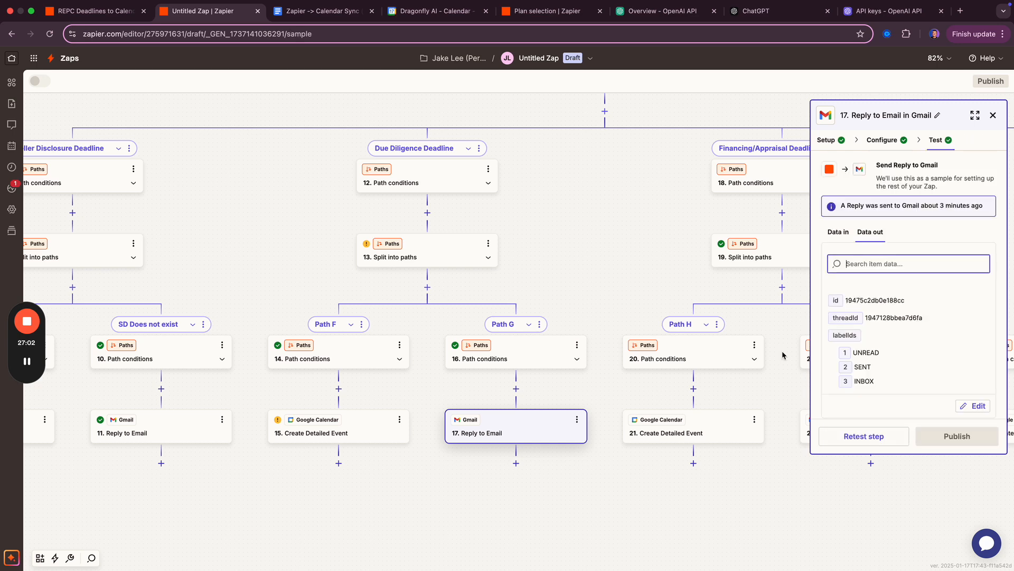
pyautogui.click(640, 245)
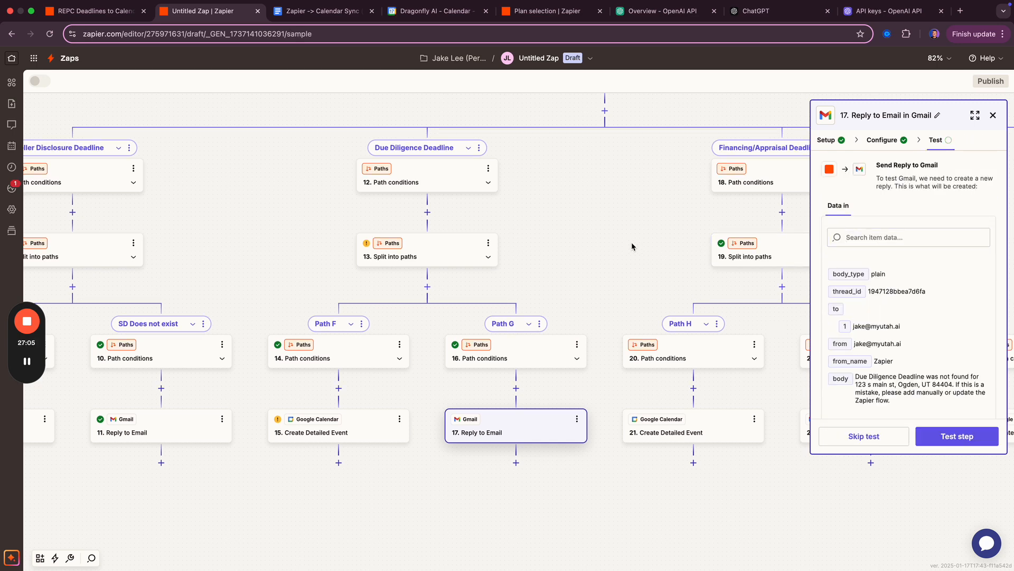
pyautogui.click(993, 116)
pyautogui.moveTo(618, 248); pyautogui.dragTo(473, 311)
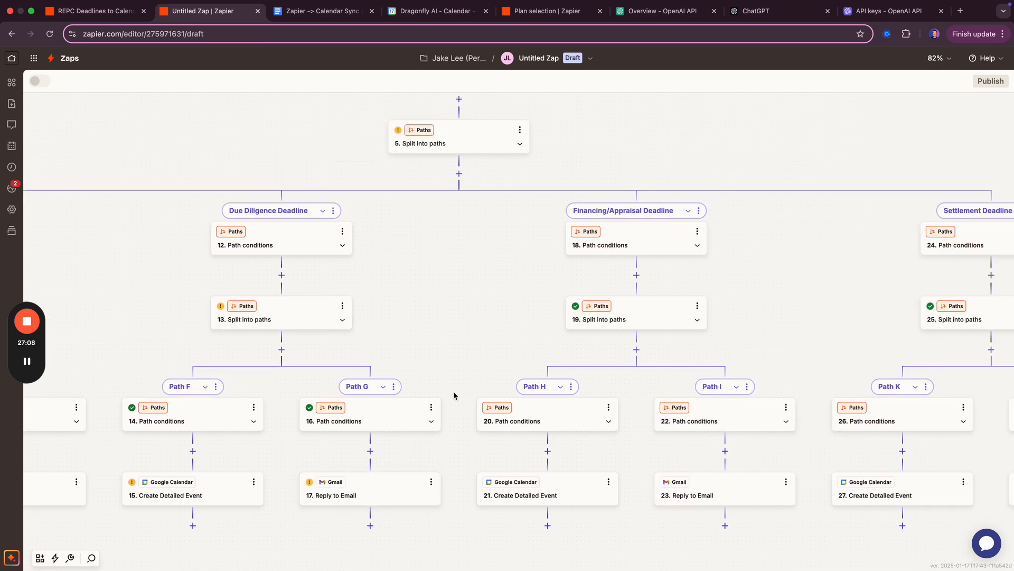
pyautogui.hscroll(-3, 457, 348)
pyautogui.scroll(-2, 457, 348)
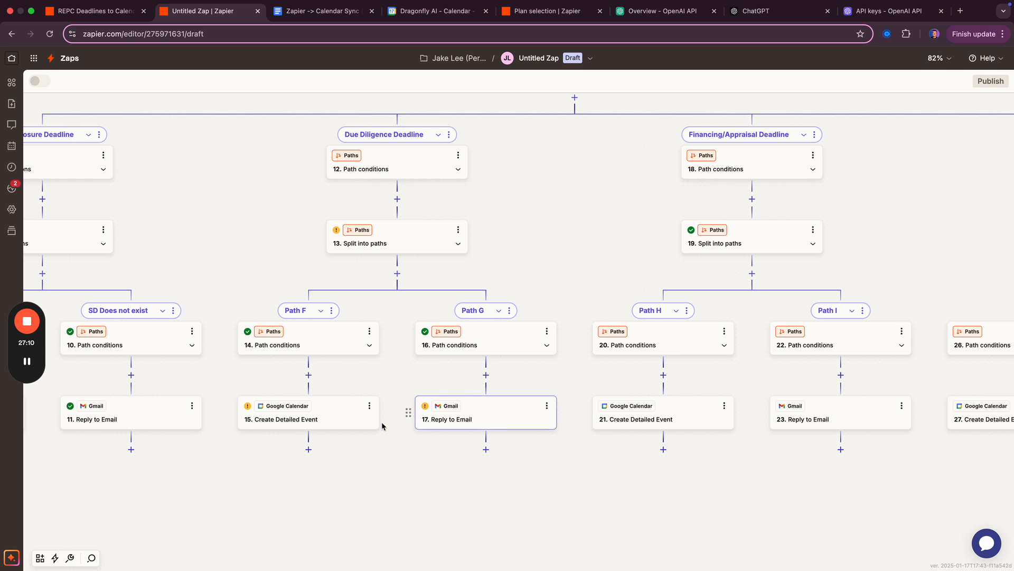
pyautogui.click(327, 421)
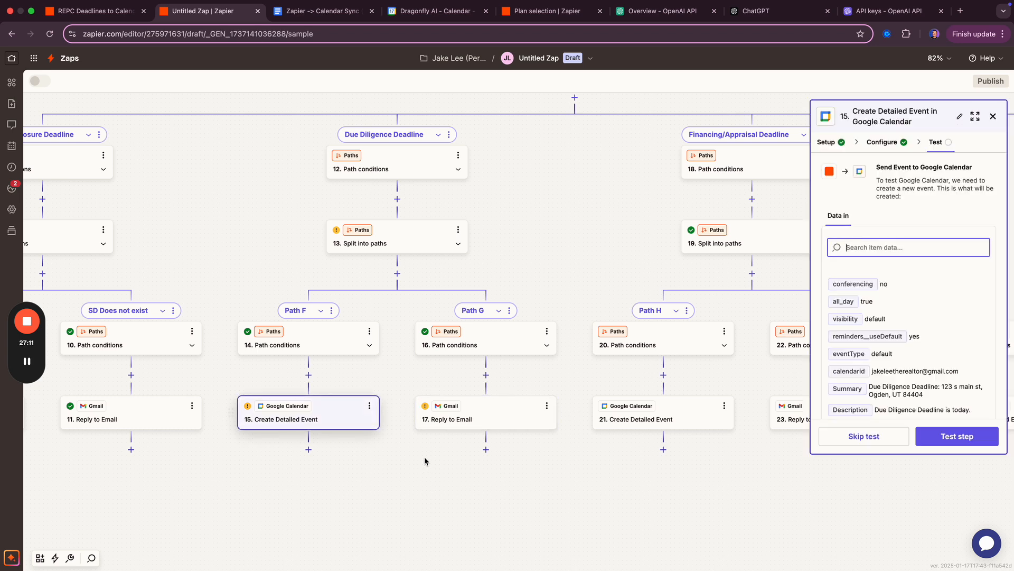
pyautogui.click(879, 442)
pyautogui.click(544, 418)
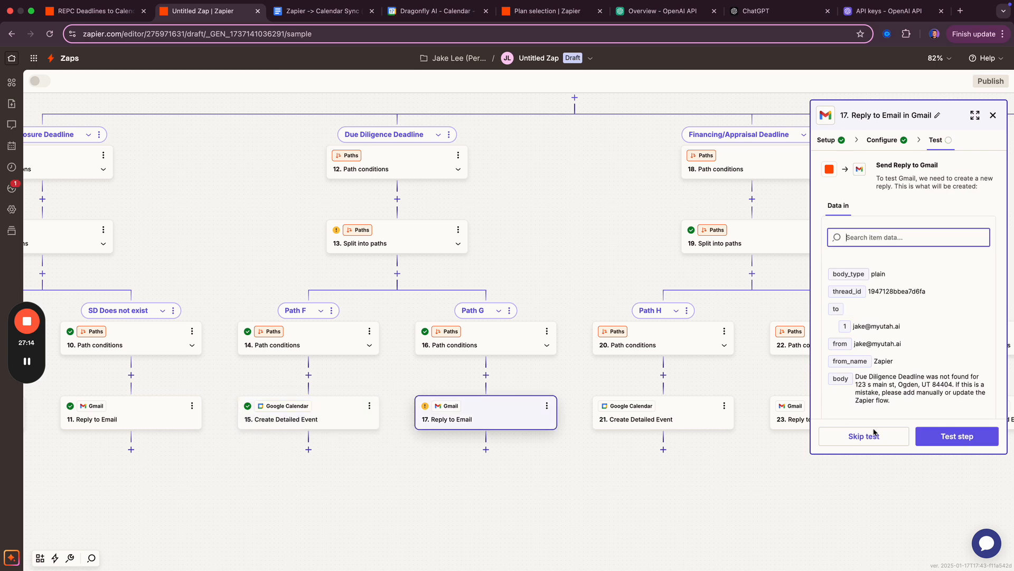
pyautogui.click(864, 436)
pyautogui.hscroll(3, 604, 302)
pyautogui.scroll(1, 604, 303)
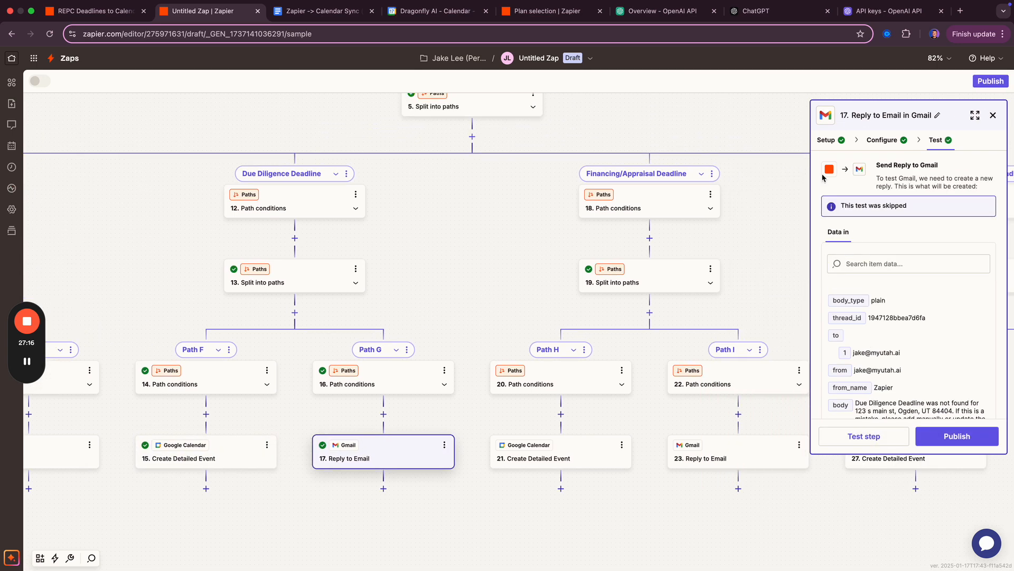
pyautogui.click(993, 115)
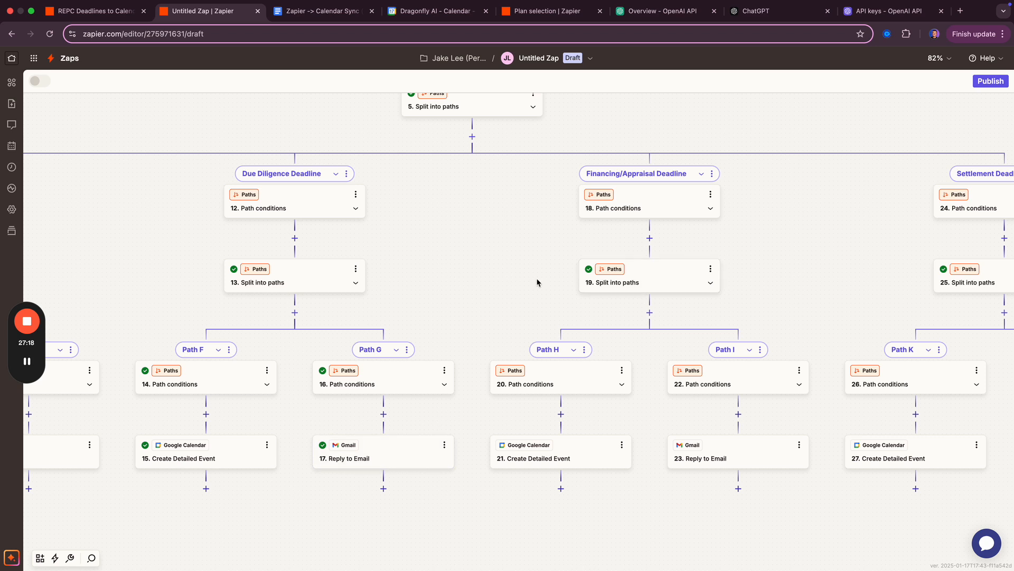
pyautogui.hscroll(3, 315, 271)
pyautogui.scroll(1, 316, 271)
pyautogui.hscroll(3, 315, 271)
pyautogui.scroll(1, 316, 271)
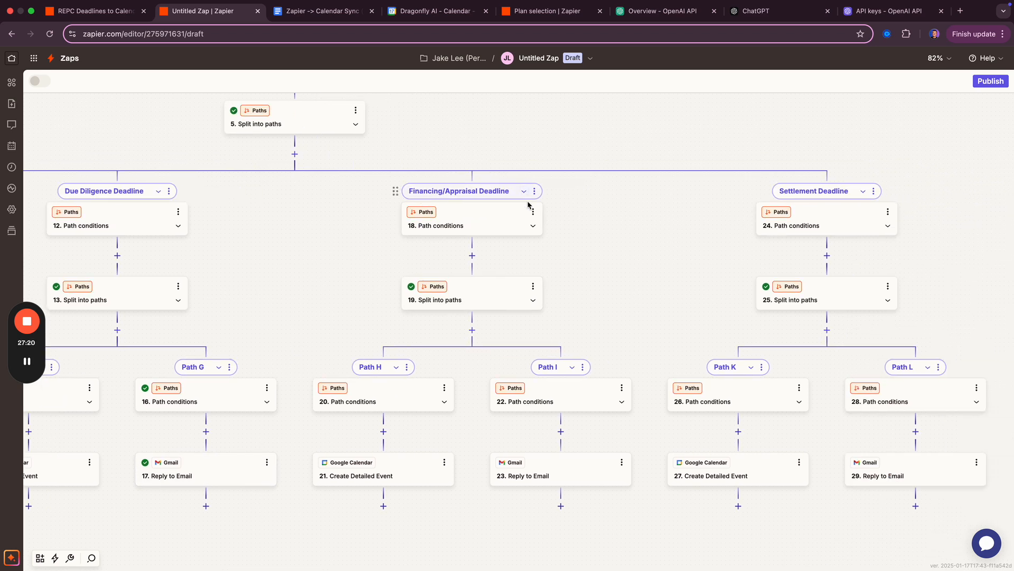
pyautogui.moveTo(610, 303); pyautogui.dragTo(502, 276)
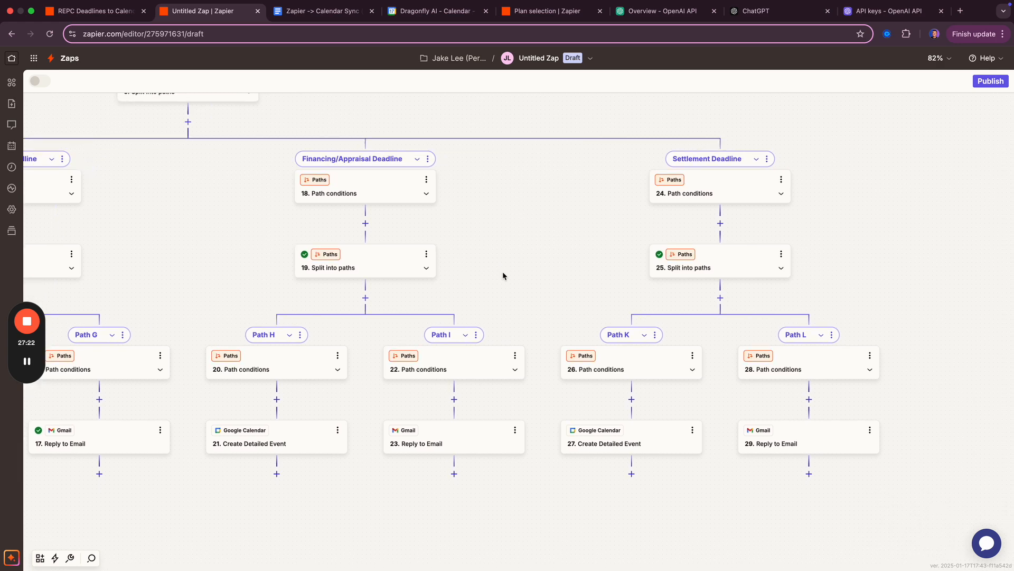
pyautogui.scroll(3, 444, 238)
pyautogui.hscroll(-4, 445, 237)
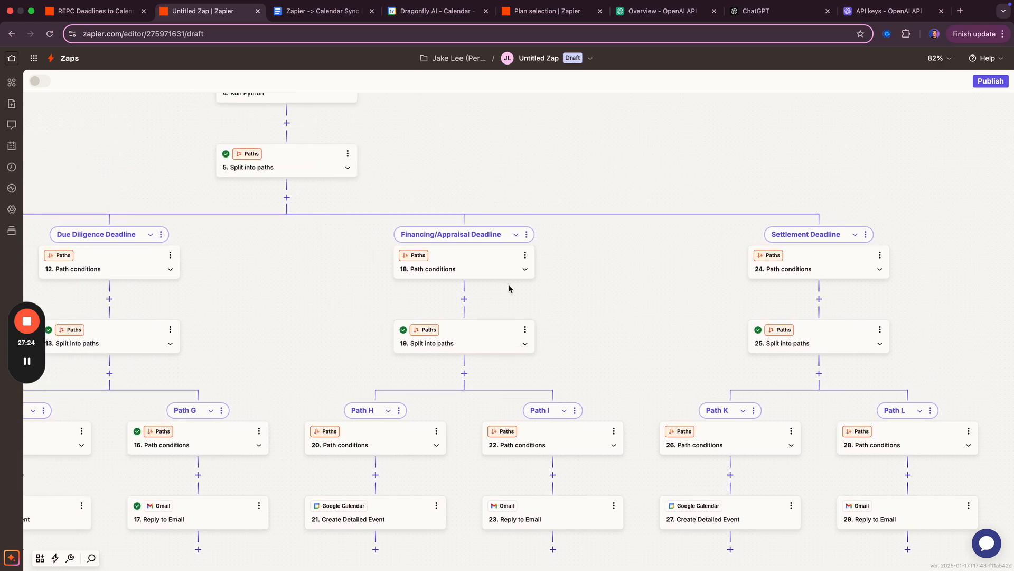
pyautogui.scroll(-3, 299, 386)
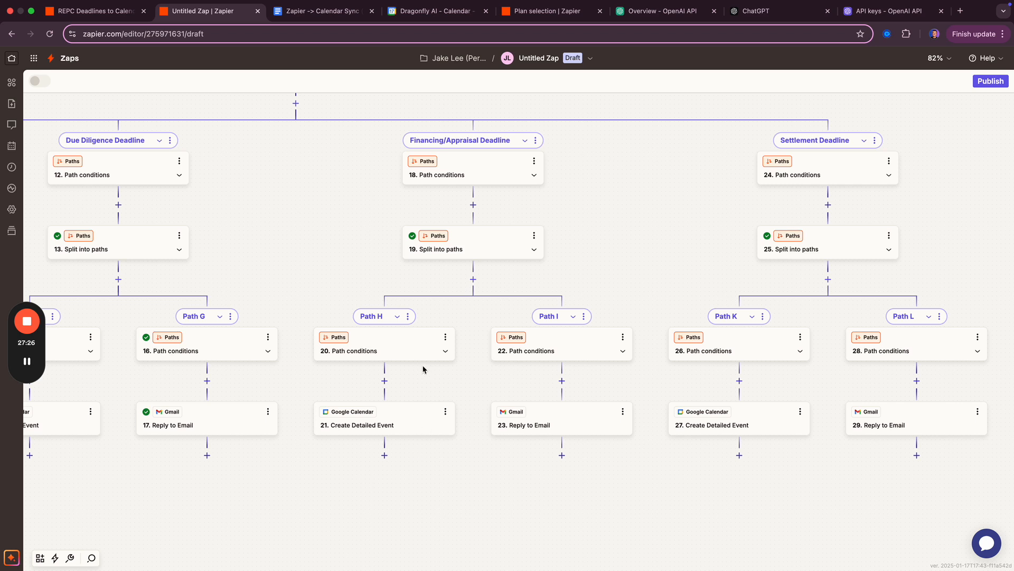
# - Add a Gmail action as step 22 below Path H's calendar event step
pyautogui.click(384, 455)
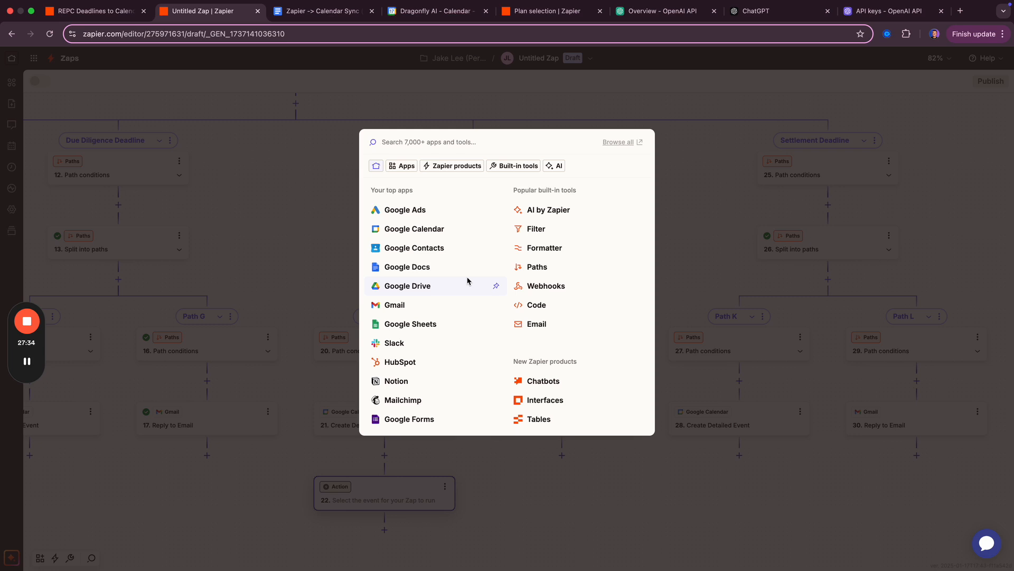
pyautogui.write('gmail')
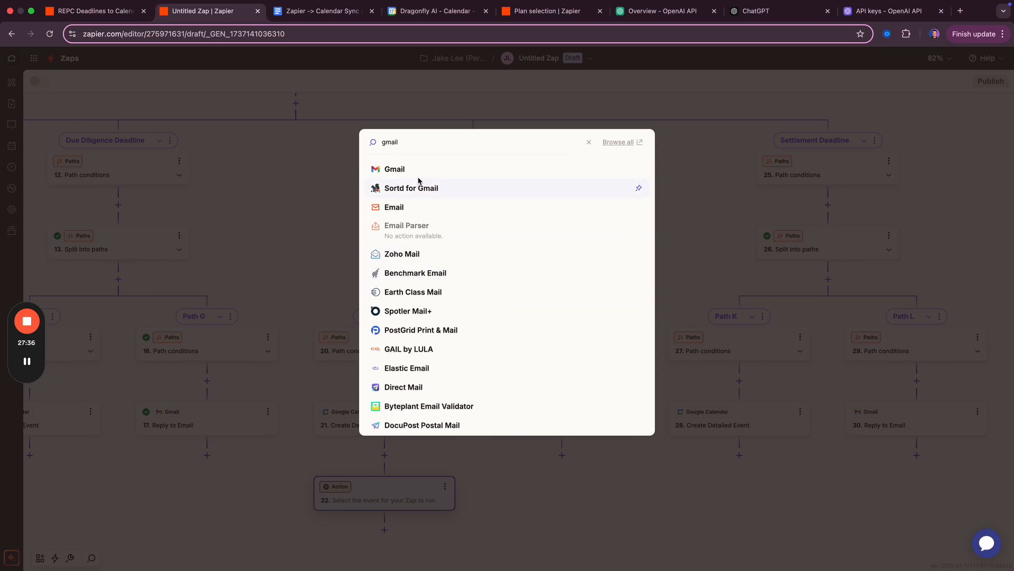
pyautogui.click(417, 169)
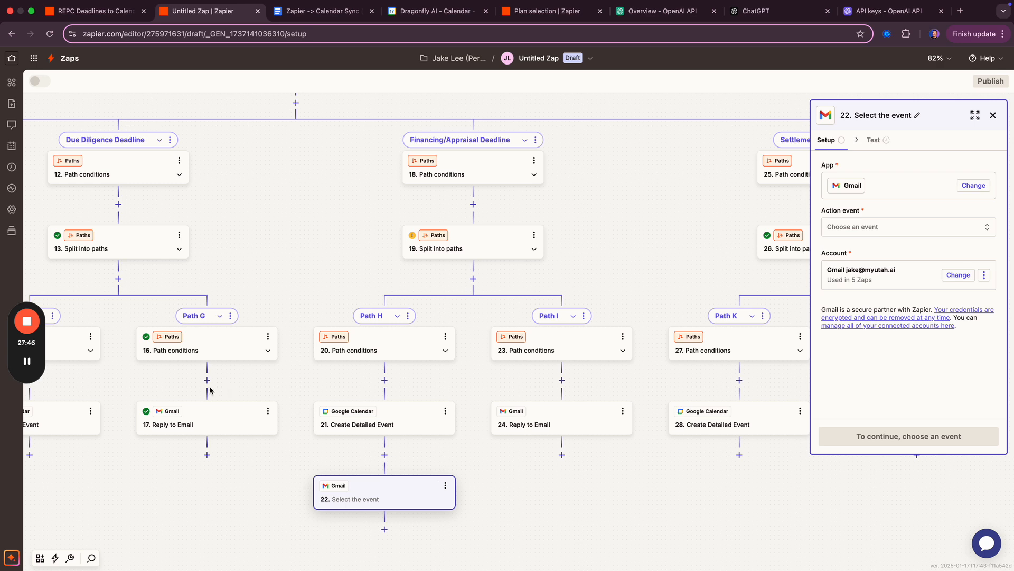
pyautogui.scroll(5, 303, 185)
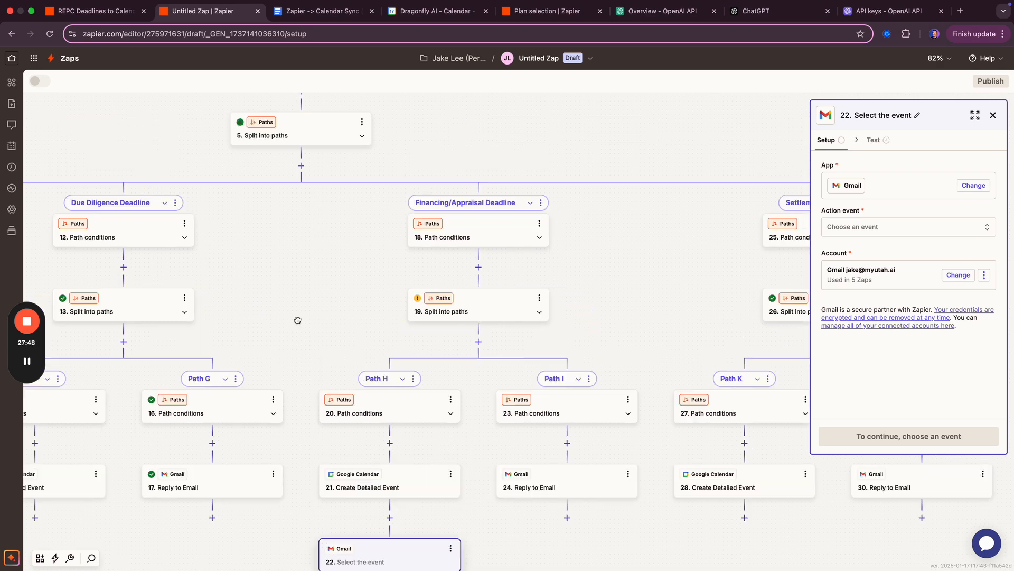
pyautogui.moveTo(438, 315); pyautogui.dragTo(464, 382)
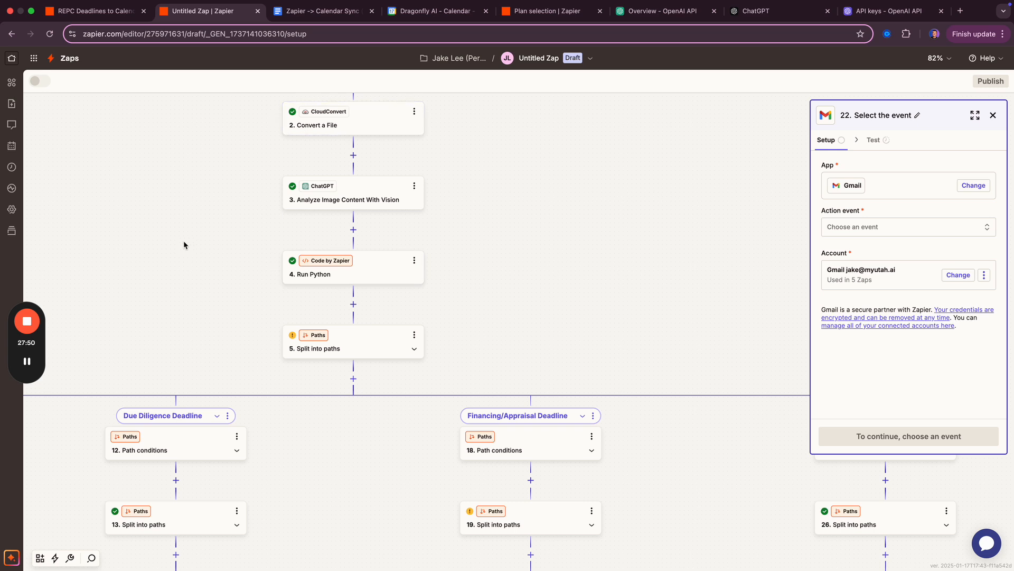
pyautogui.moveTo(182, 233); pyautogui.dragTo(241, 355)
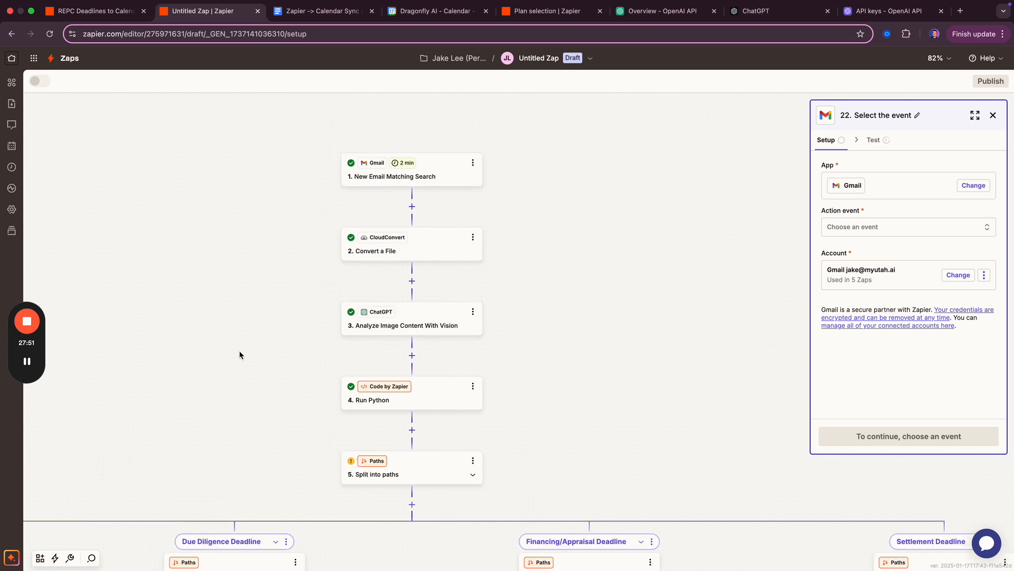
pyautogui.click(318, 6)
pyautogui.click(290, 24)
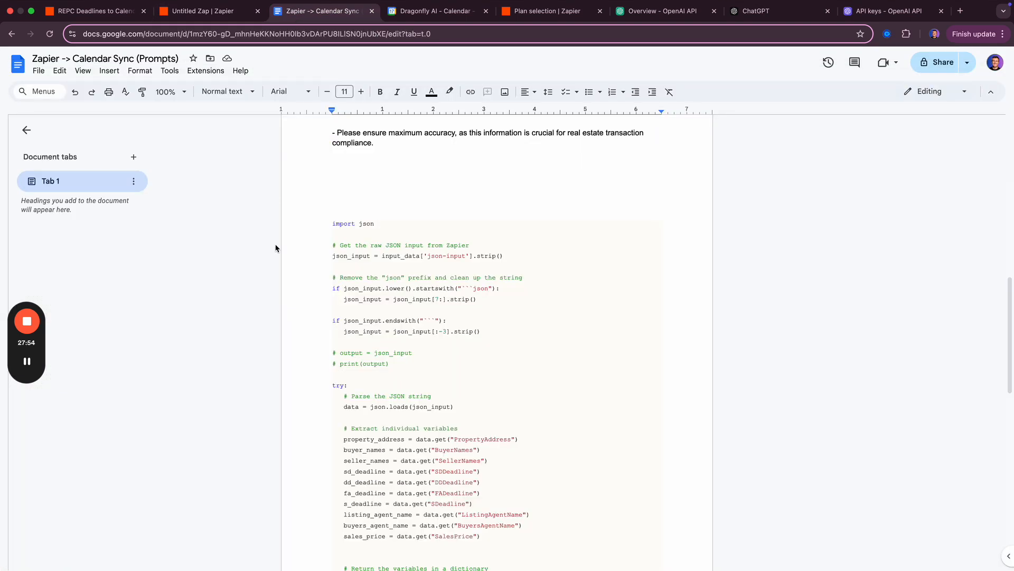
pyautogui.scroll(-4, 323, 222)
pyautogui.scroll(8, 323, 222)
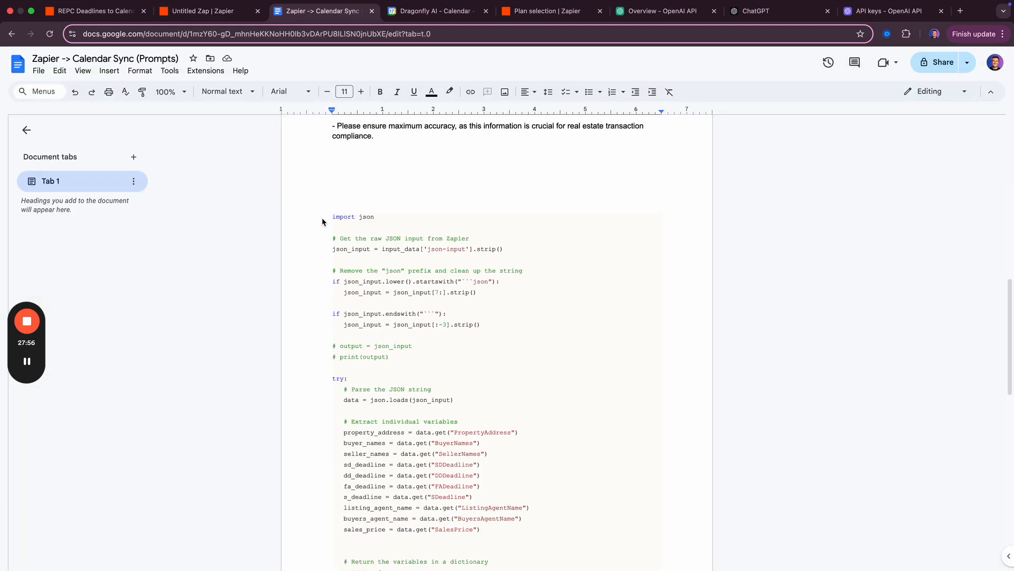
pyautogui.scroll(10, 322, 221)
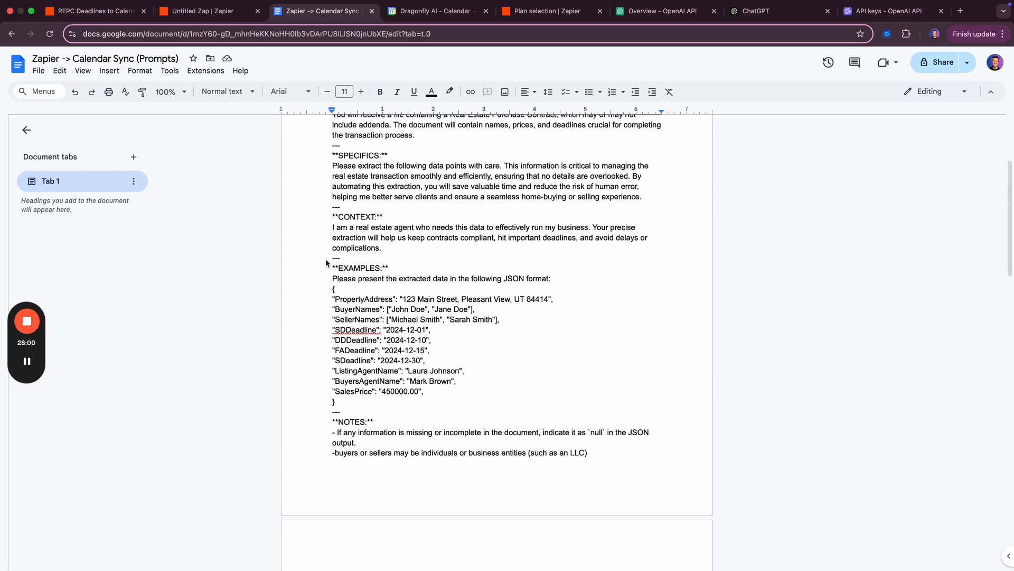
pyautogui.scroll(5, 347, 301)
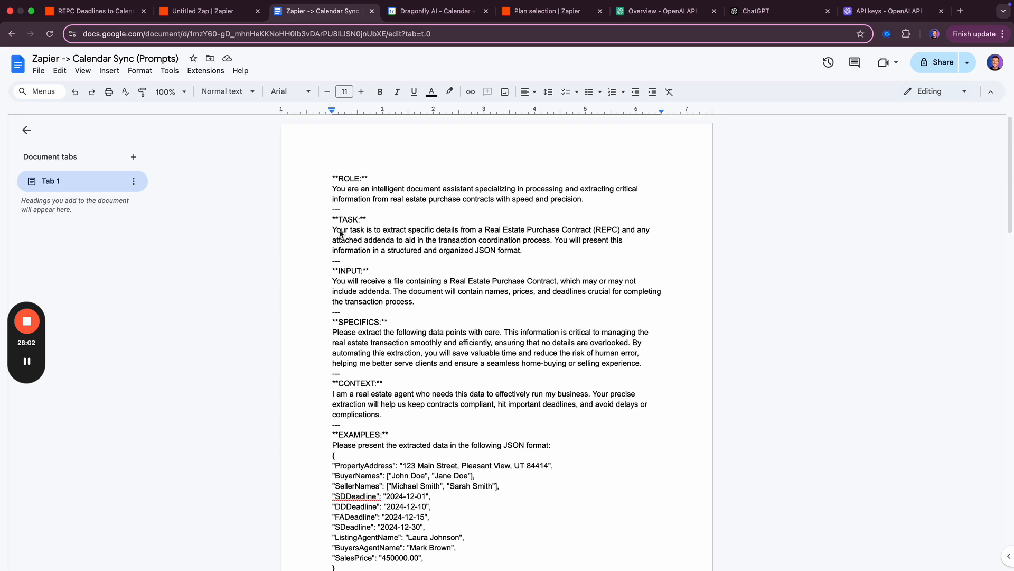
pyautogui.scroll(-3, 440, 458)
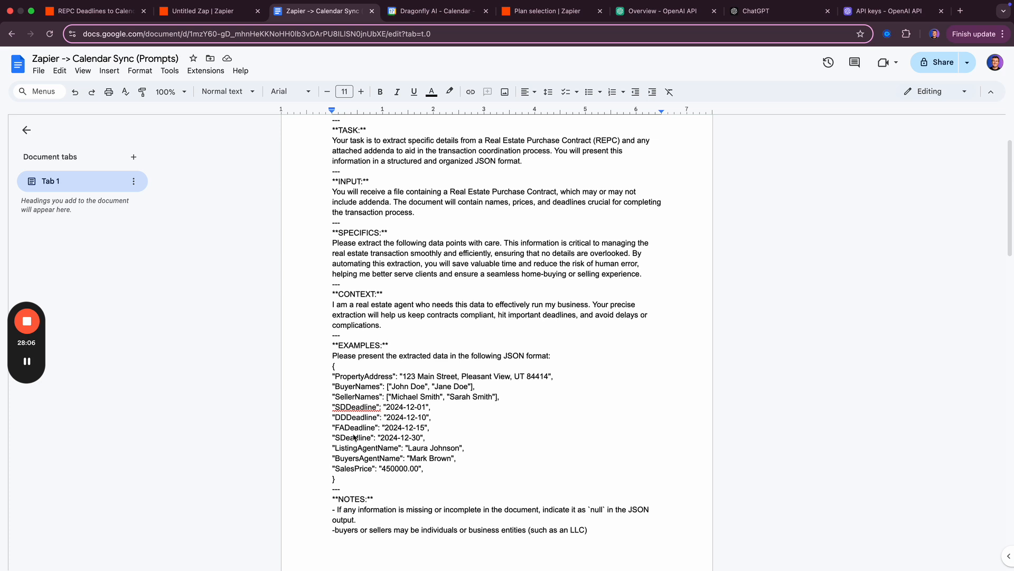
pyautogui.hotkey('ctrl', 'shift', 'Tab')
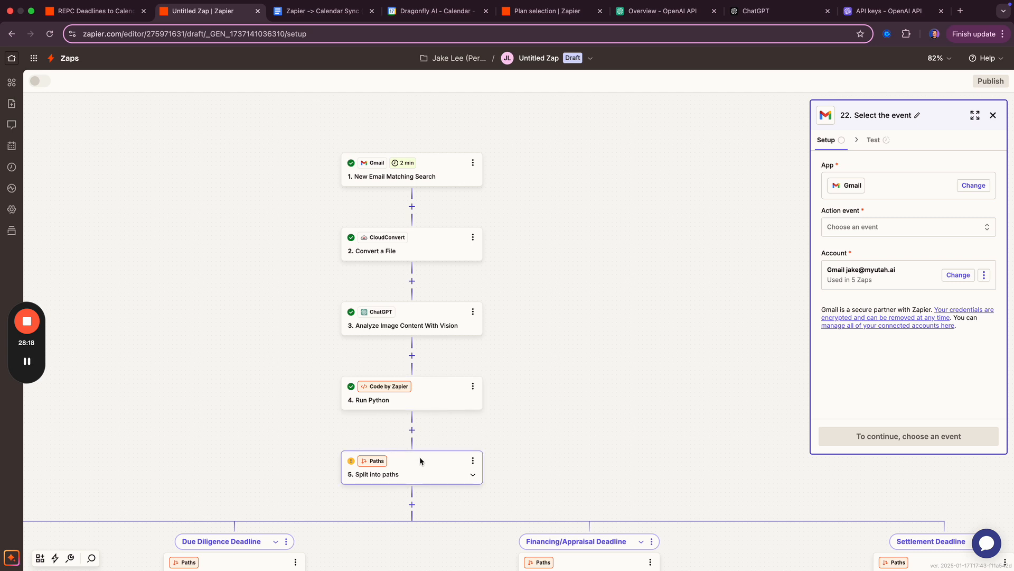
# - Review the Run Python step's settings, then zoom out over the flow
pyautogui.click(426, 405)
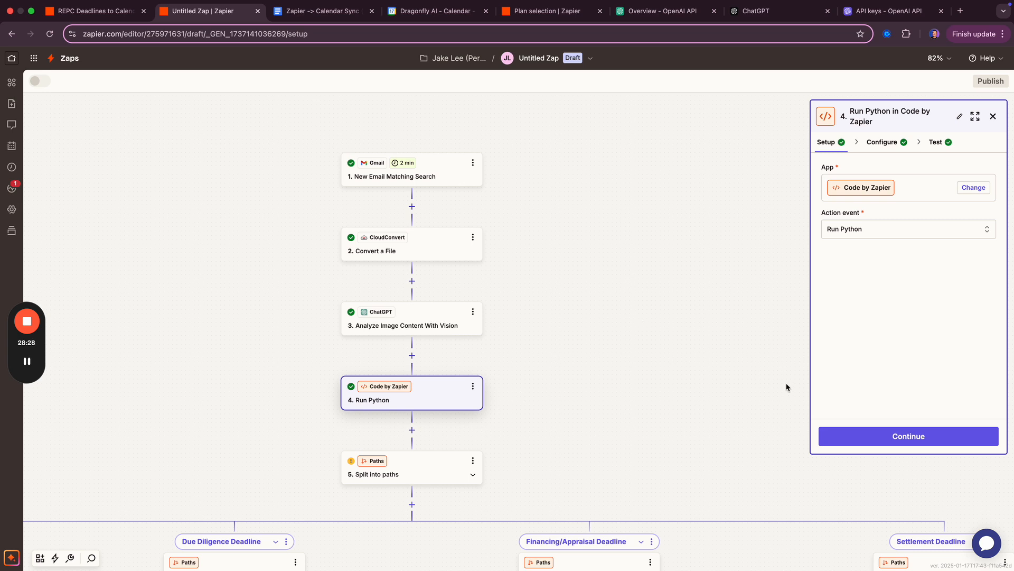
pyautogui.click(992, 116)
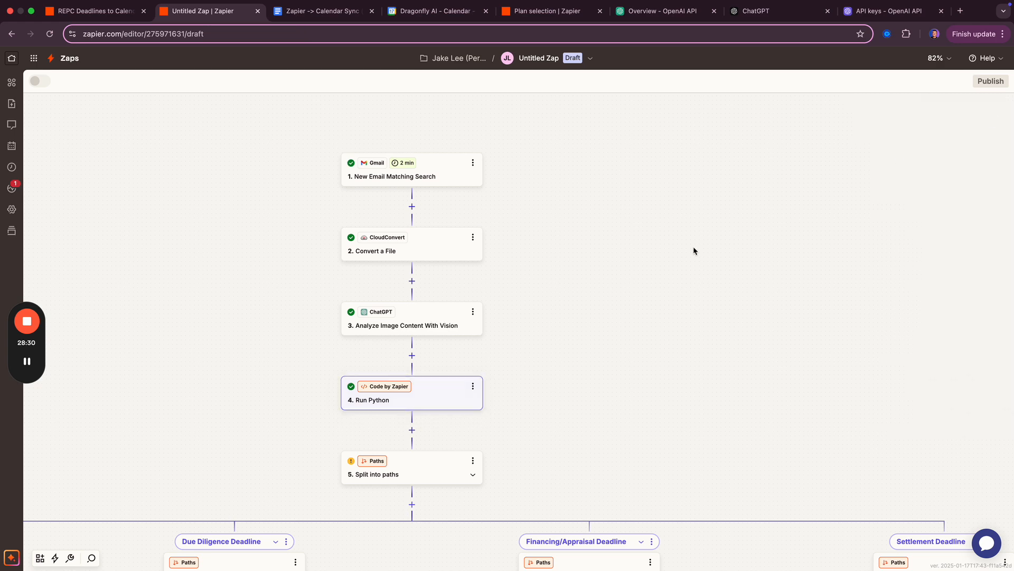
pyautogui.scroll(-3, 502, 343)
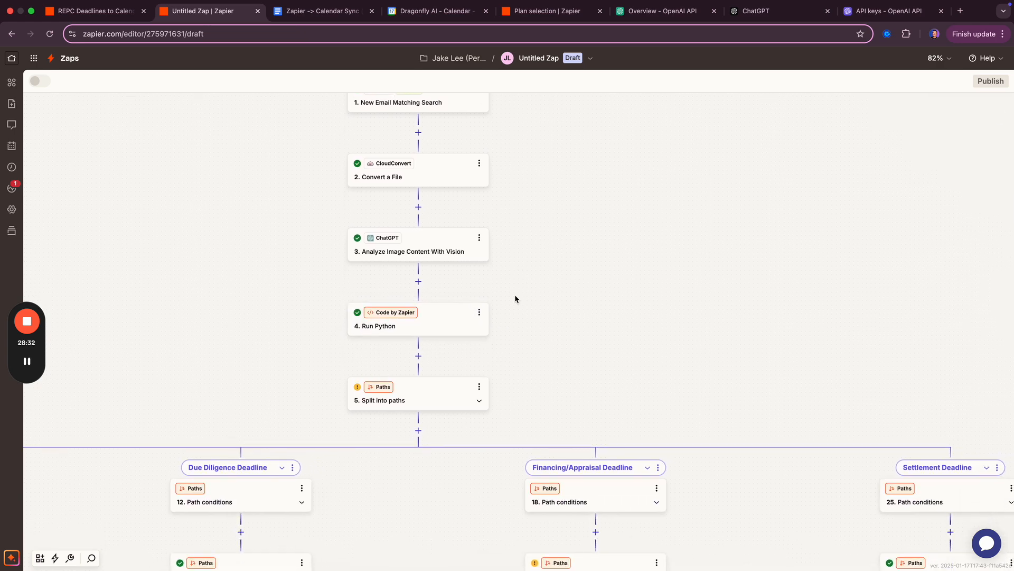
pyautogui.scroll(-2, 515, 296)
pyautogui.scroll(-2, 515, 299)
pyautogui.scroll(-3, 374, 322)
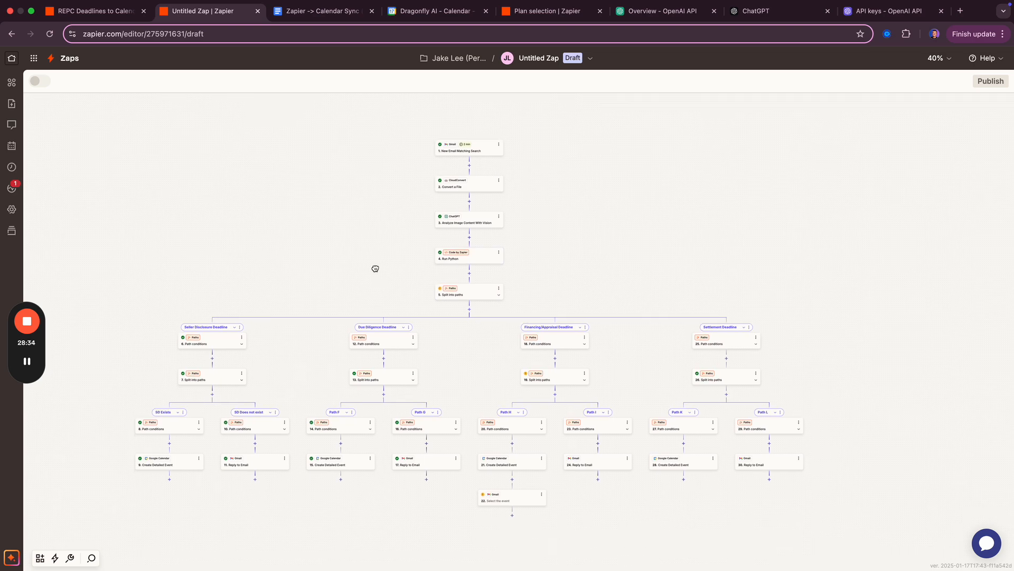
# - Delete the unfinished Gmail step 22 and publish the Zap
pyautogui.click(541, 495)
pyautogui.click(541, 496)
pyautogui.click(542, 495)
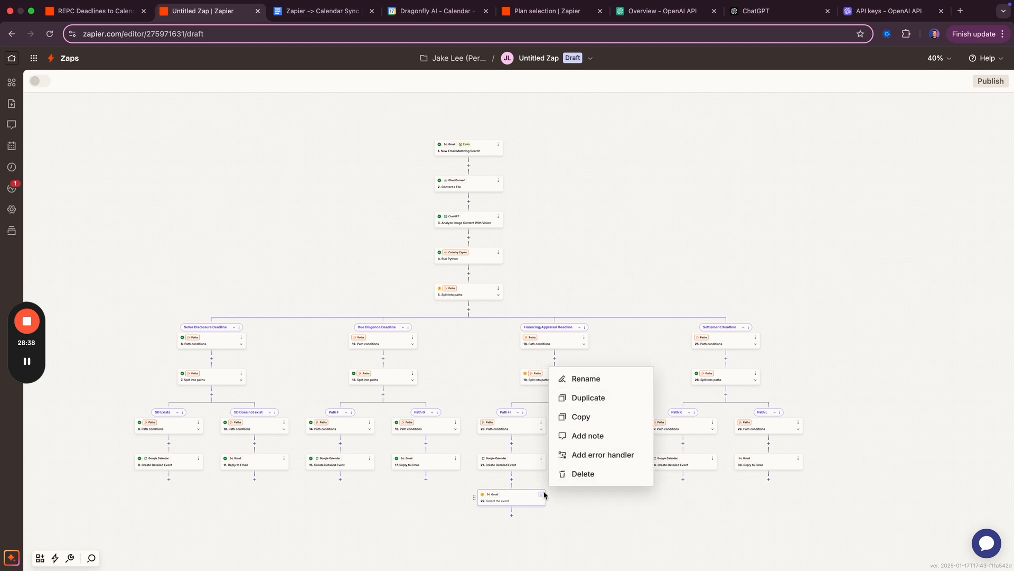
pyautogui.click(581, 474)
pyautogui.click(578, 473)
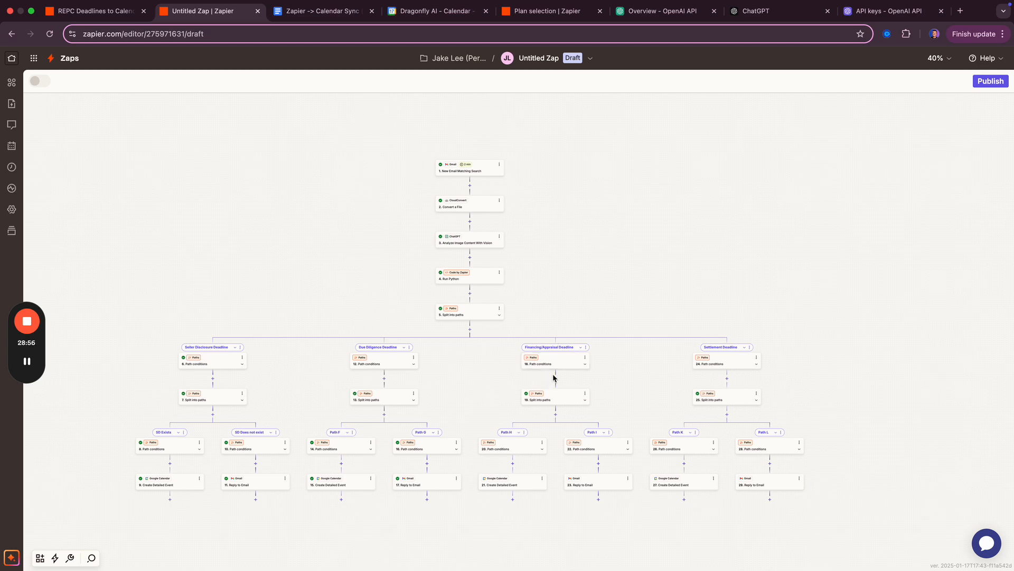
pyautogui.click(980, 82)
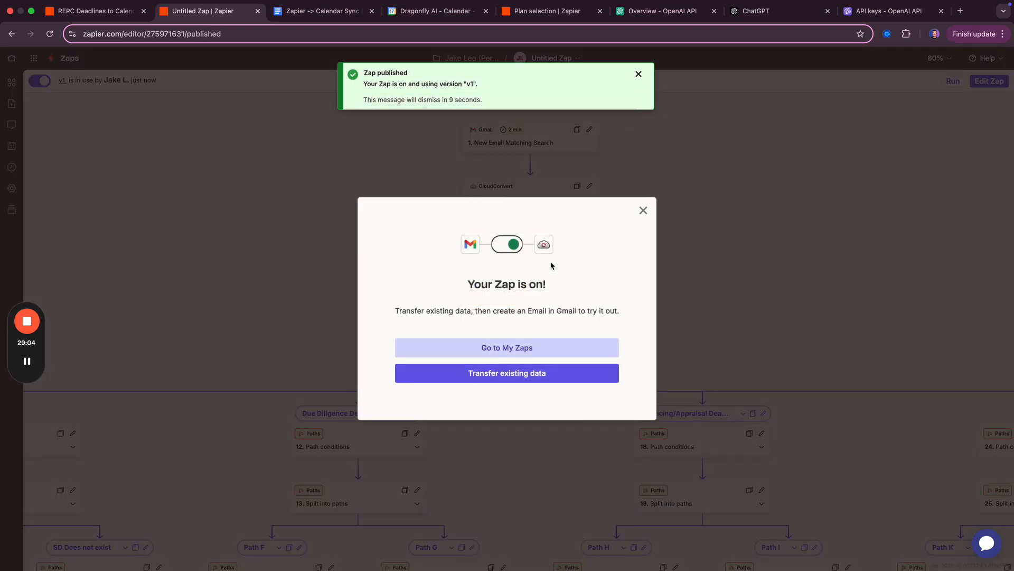
# - Dismiss the publish messages and rename the Untitled Zap to 'REPC Deadlines to Calendar'
pyautogui.click(642, 211)
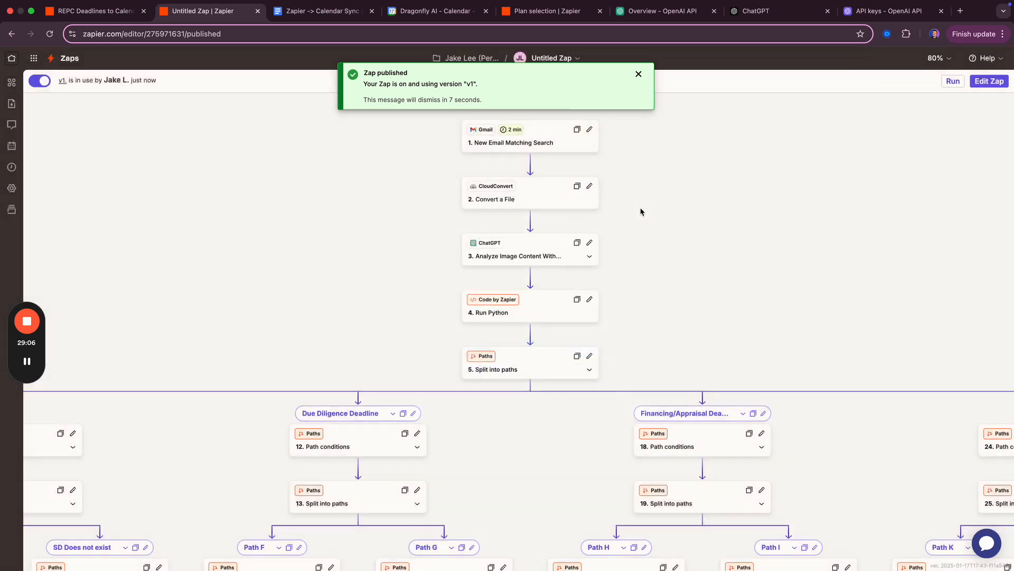
pyautogui.click(639, 74)
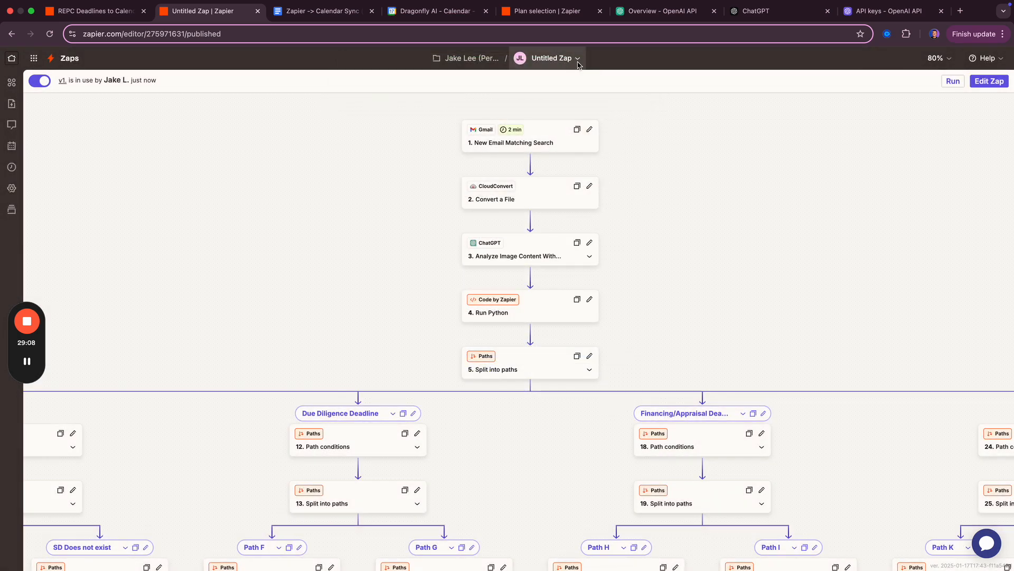
pyautogui.click(578, 62)
pyautogui.click(504, 90)
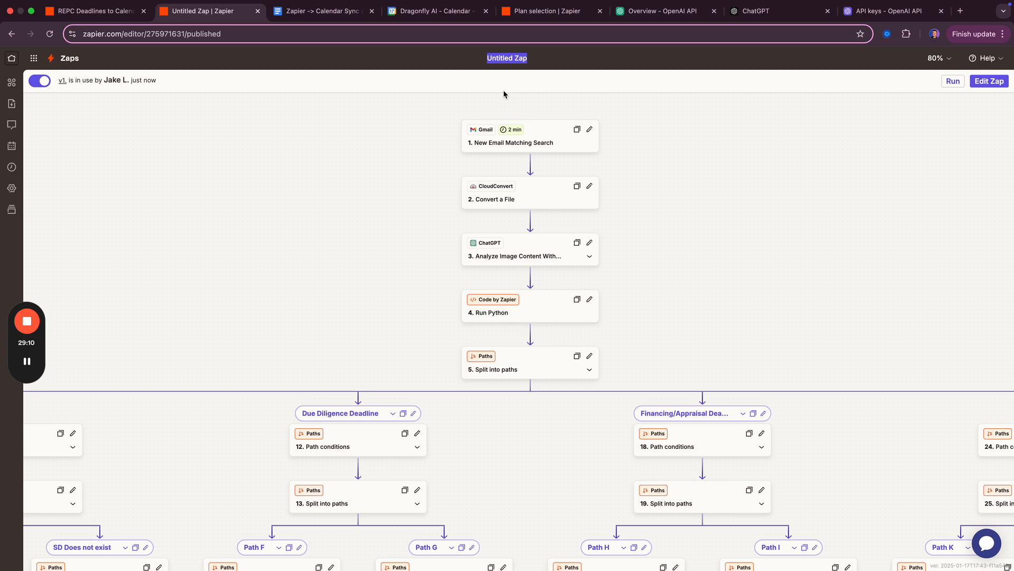
pyautogui.write('REPC Deadline')
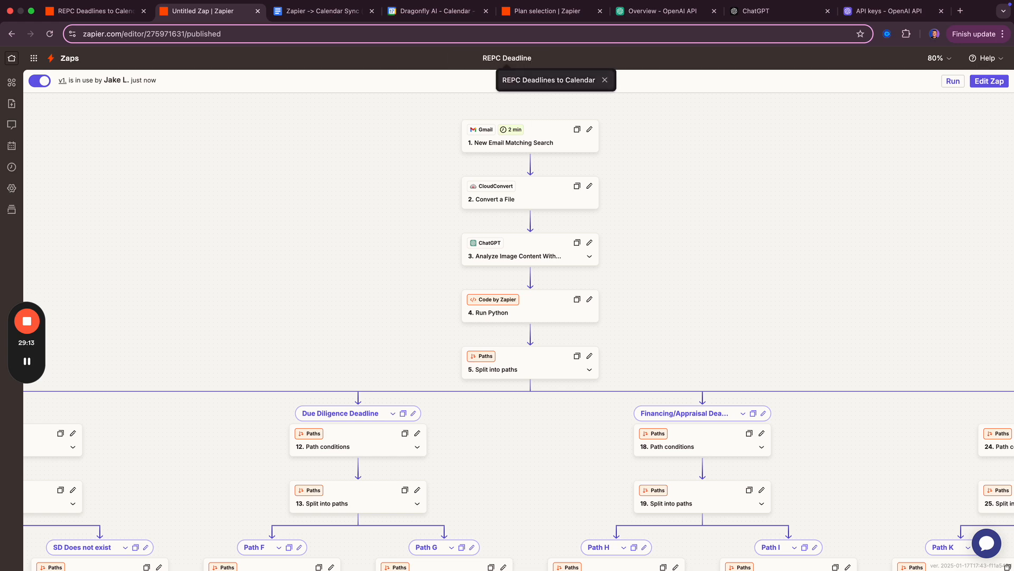
pyautogui.click(504, 88)
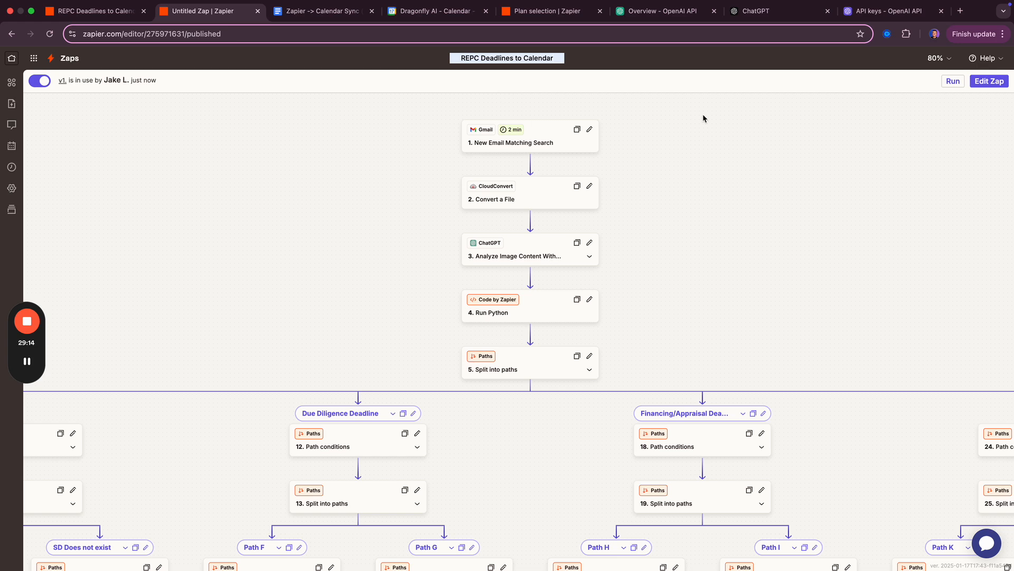
pyautogui.click(703, 138)
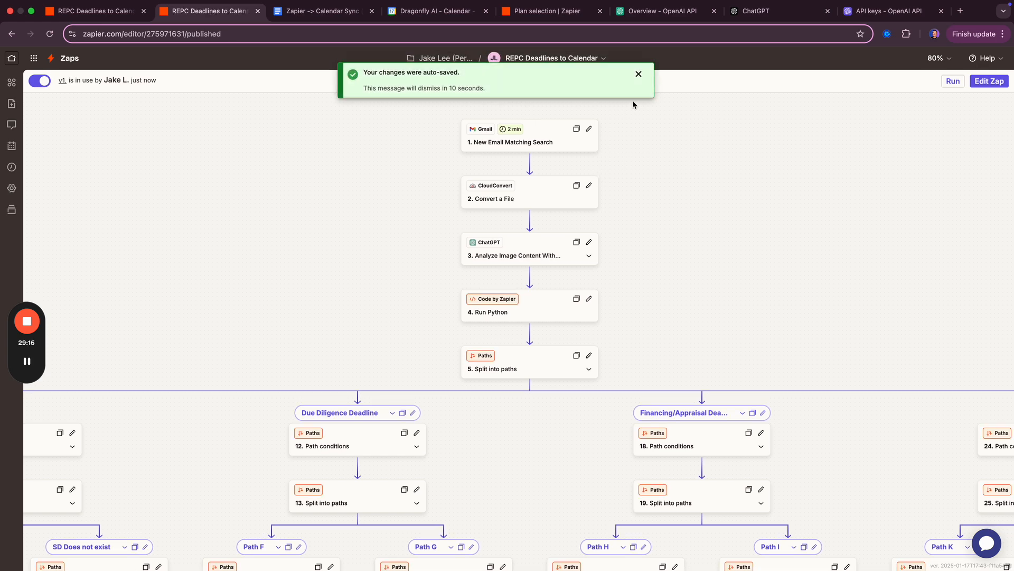
pyautogui.click(639, 74)
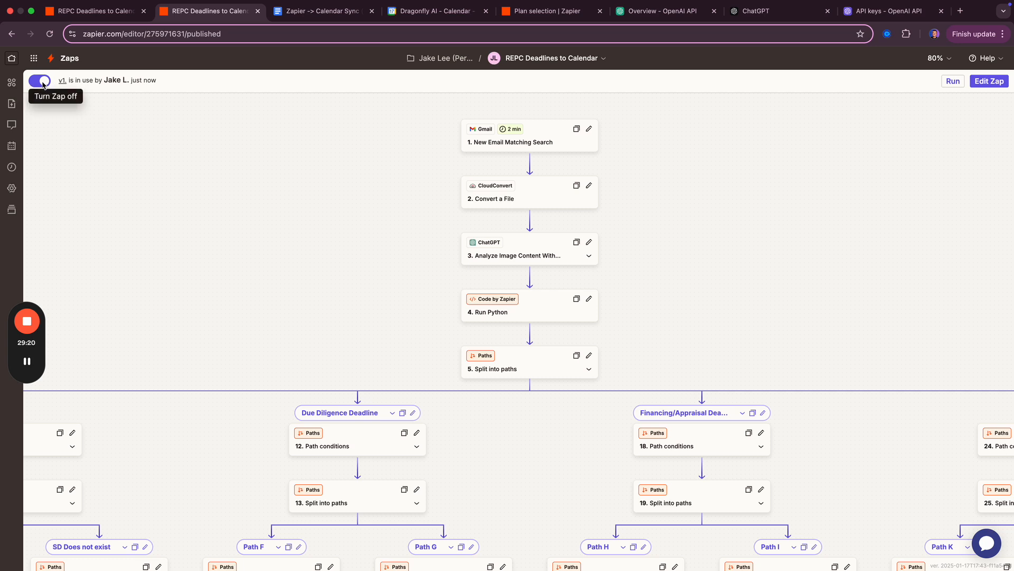
# - Check the trigger phrase in step 1's Search keywords, then switch to the Gmail window
pyautogui.click(526, 143)
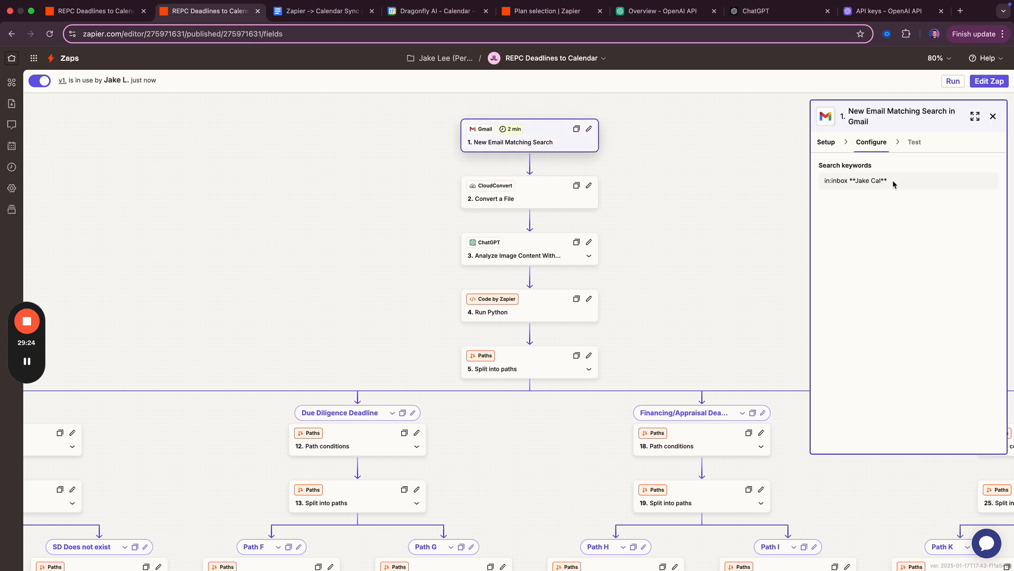
pyautogui.moveTo(894, 184); pyautogui.dragTo(862, 181)
pyautogui.hotkey('ctrl', 'Right')
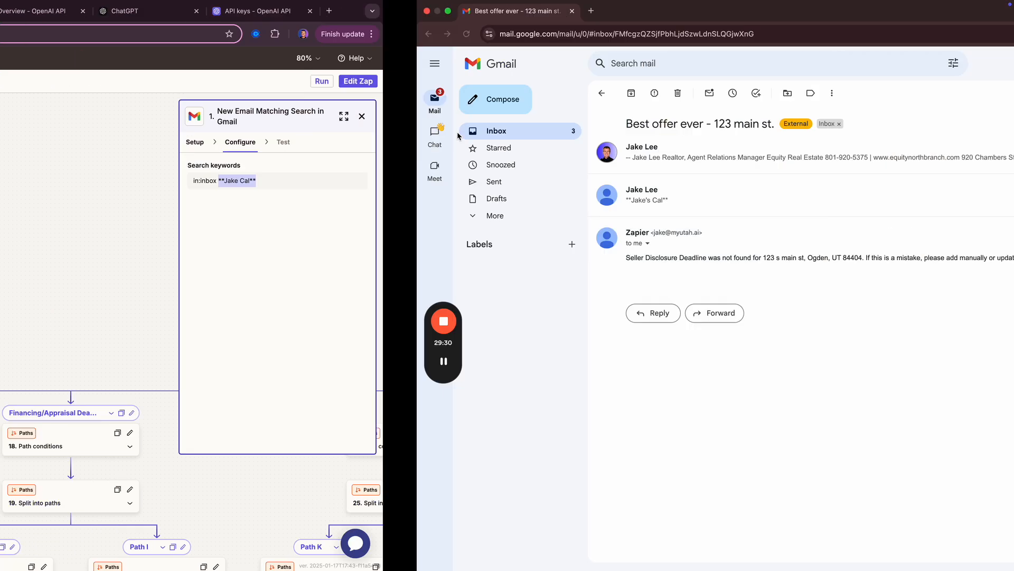
# - Forward the contract email to your own address
pyautogui.click(306, 170)
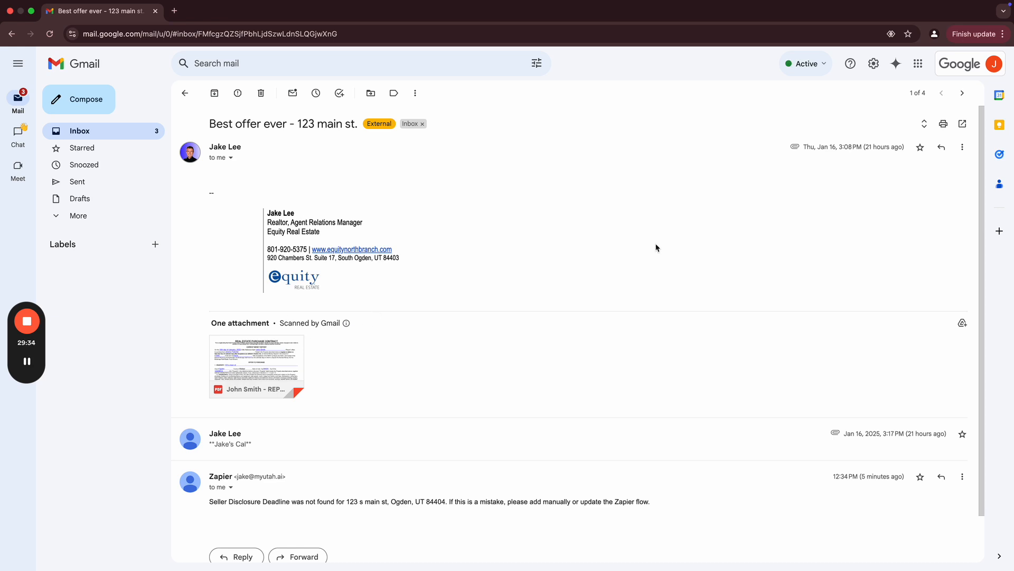
pyautogui.click(963, 147)
pyautogui.click(913, 187)
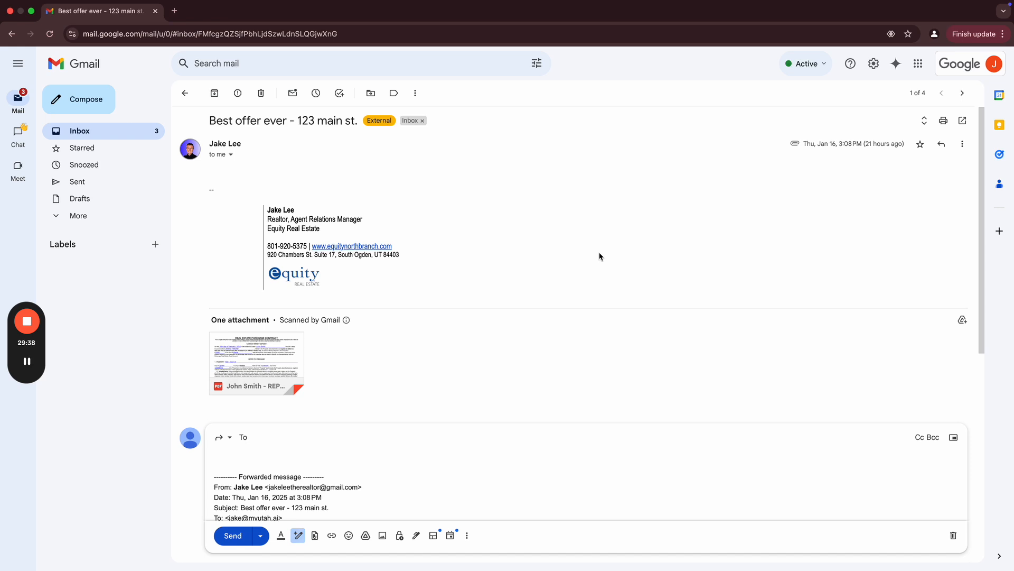
pyautogui.click(381, 463)
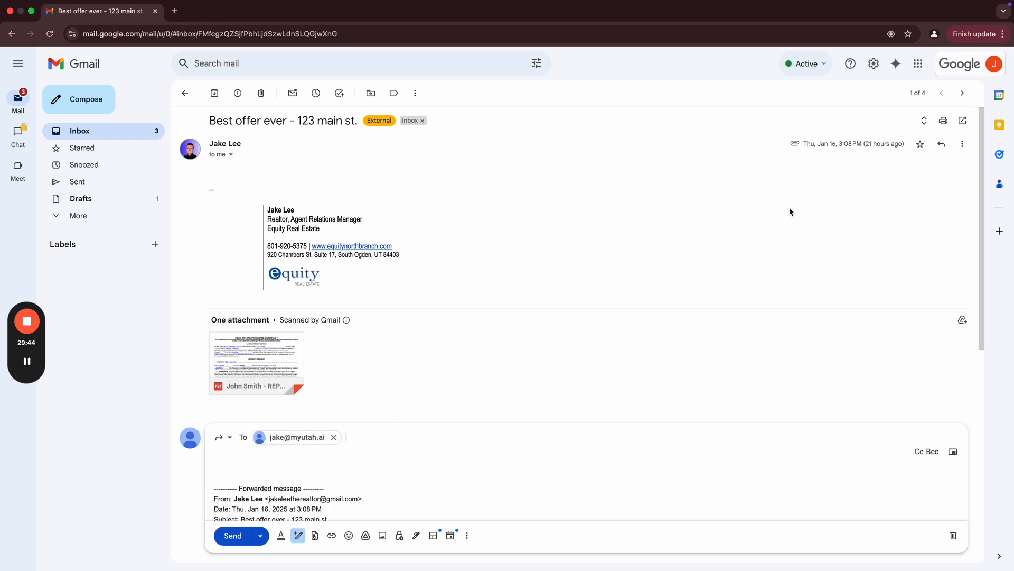
# - Paste the trigger keyword into the forward's body and send it
pyautogui.click(993, 71)
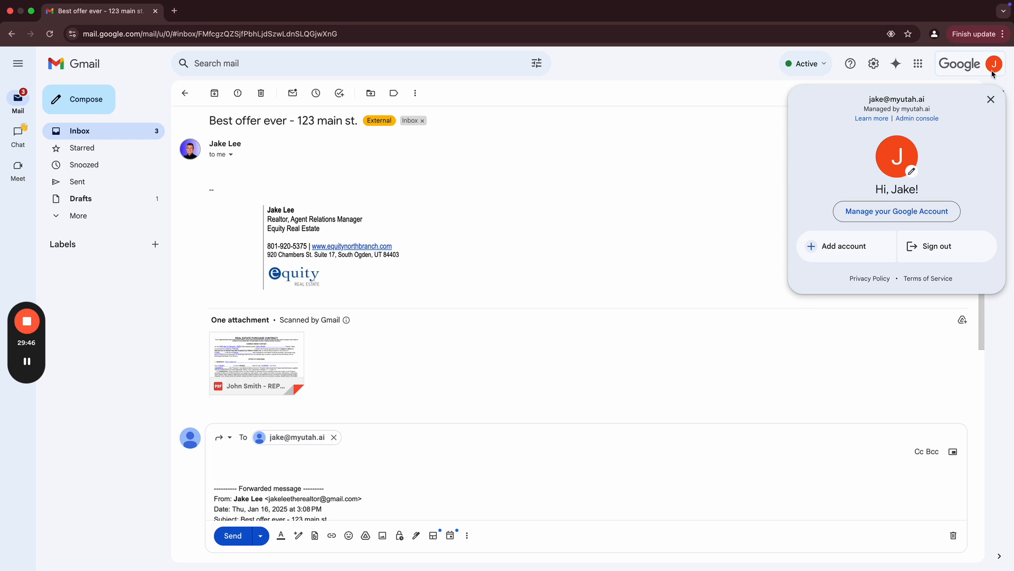
pyautogui.click(347, 451)
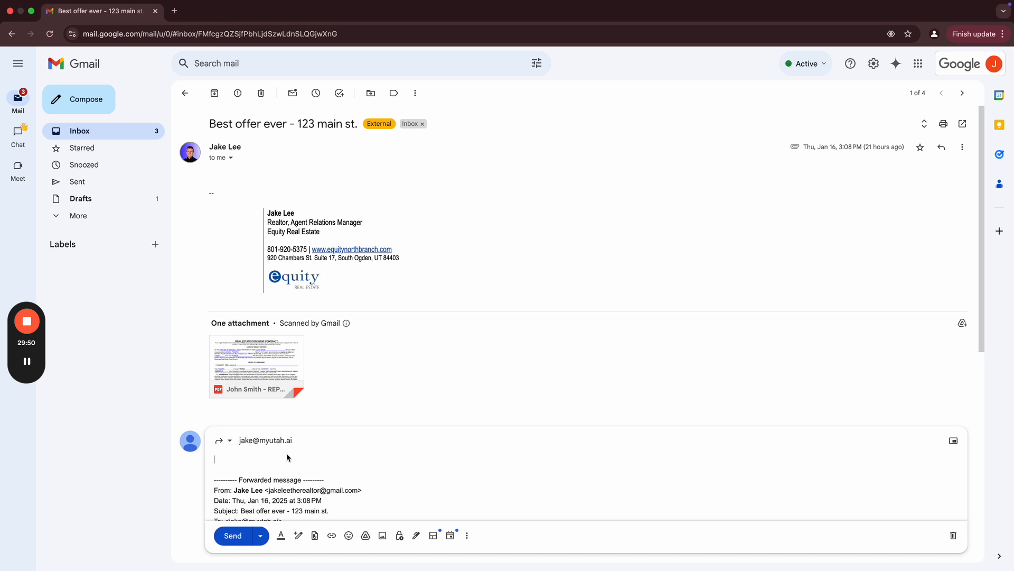
pyautogui.write('**Jake Cal**')
pyautogui.scroll(-1, 283, 459)
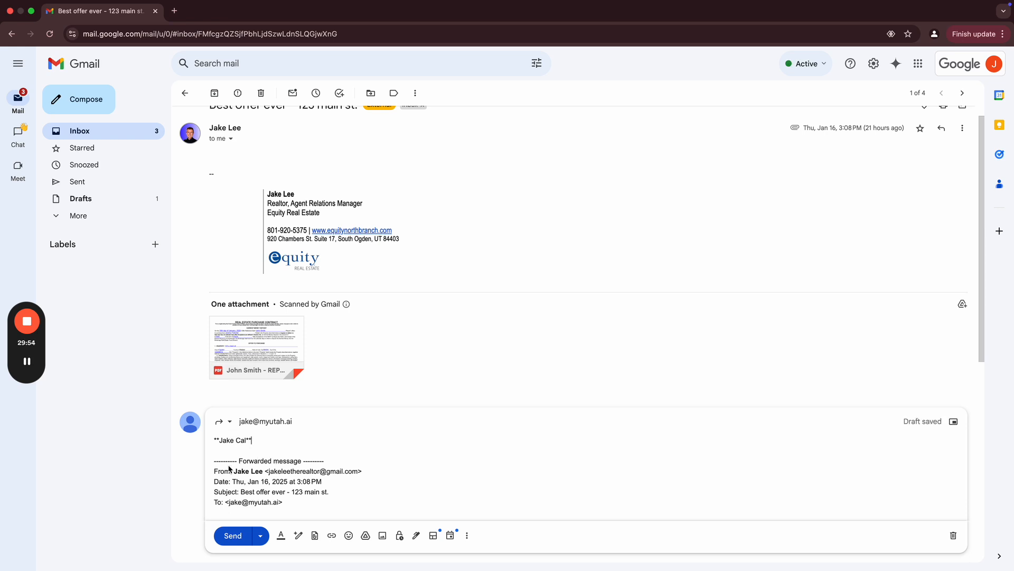
pyautogui.click(233, 533)
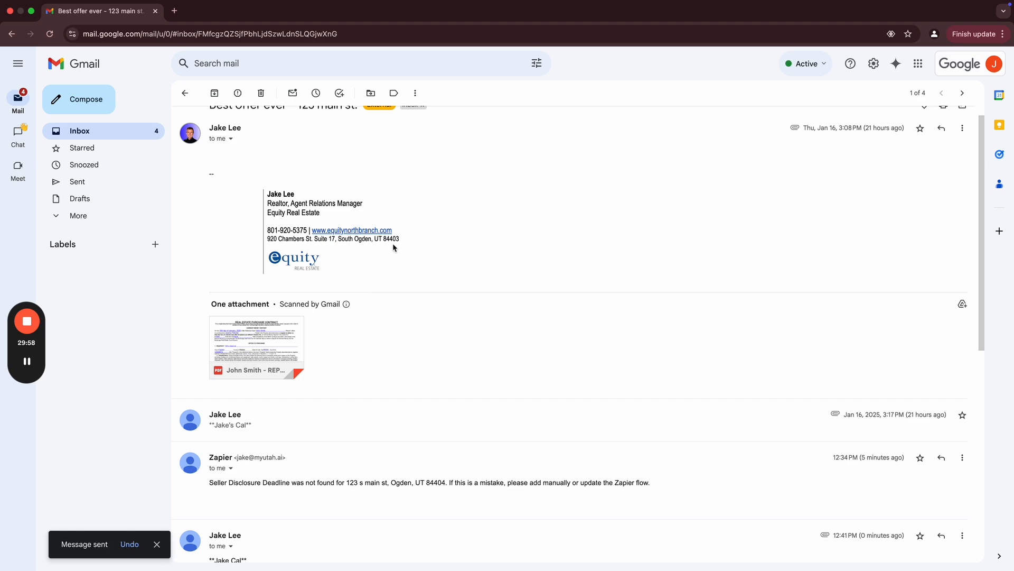
# - Close Zapier's Gmail step panel and open a new browser tab
pyautogui.hotkey('ctrl', 'Left')
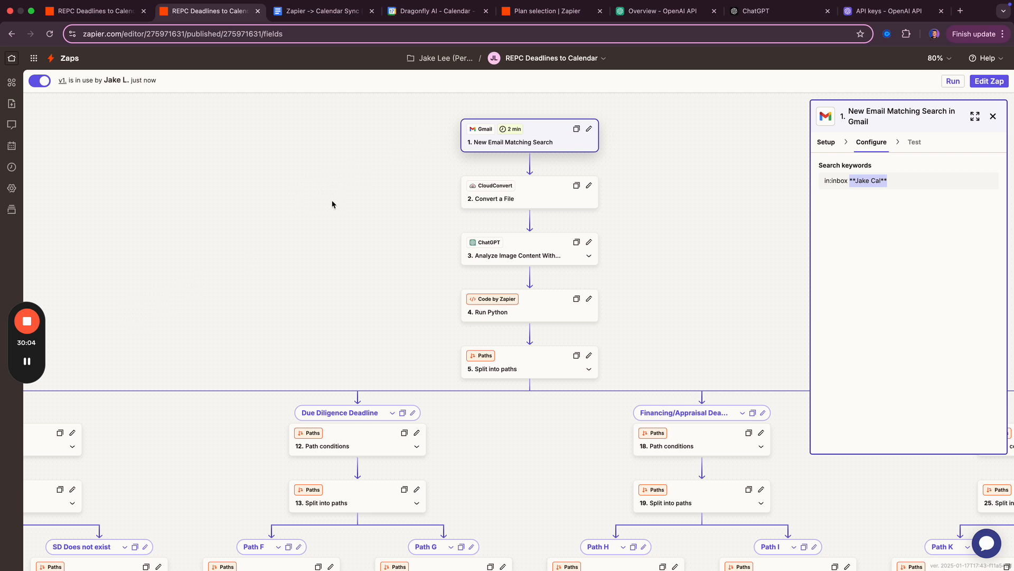
pyautogui.click(992, 116)
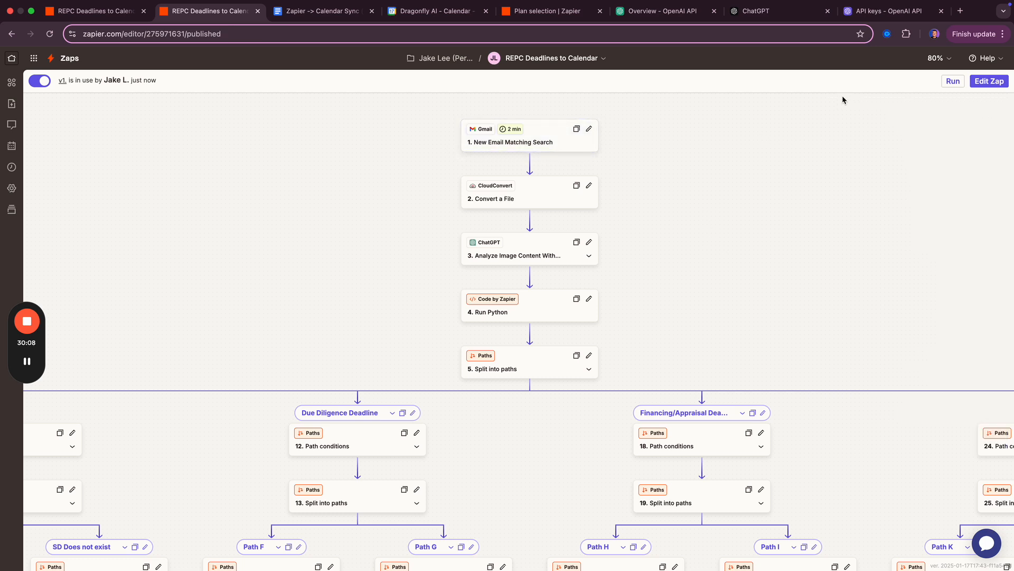
pyautogui.press('super+t')
pyautogui.press('BackSpace')
pyautogui.press('BackSpace')
pyautogui.press('BackSpace')
pyautogui.press('BackSpace')
pyautogui.press('BackSpace')
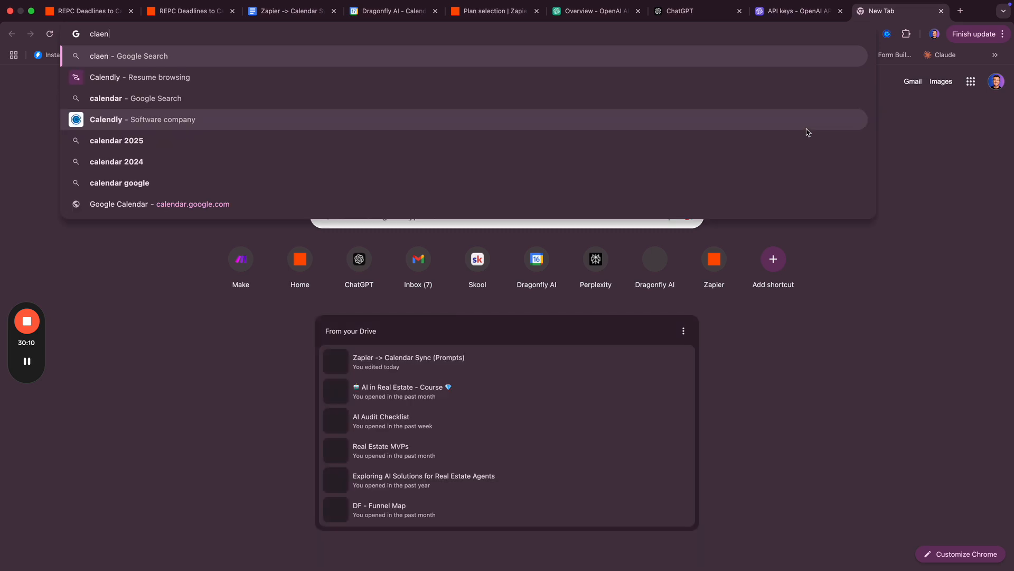
# - Load Google Calendar, dismiss the sharing dialog and leave Settings for the week view
pyautogui.write('calend')
pyautogui.press('Return')
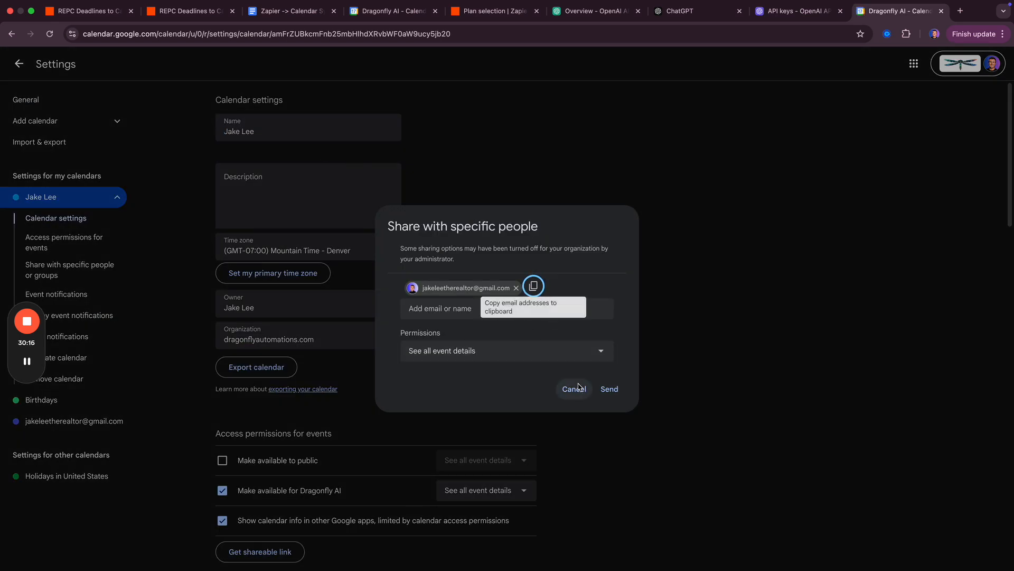
pyautogui.click(573, 388)
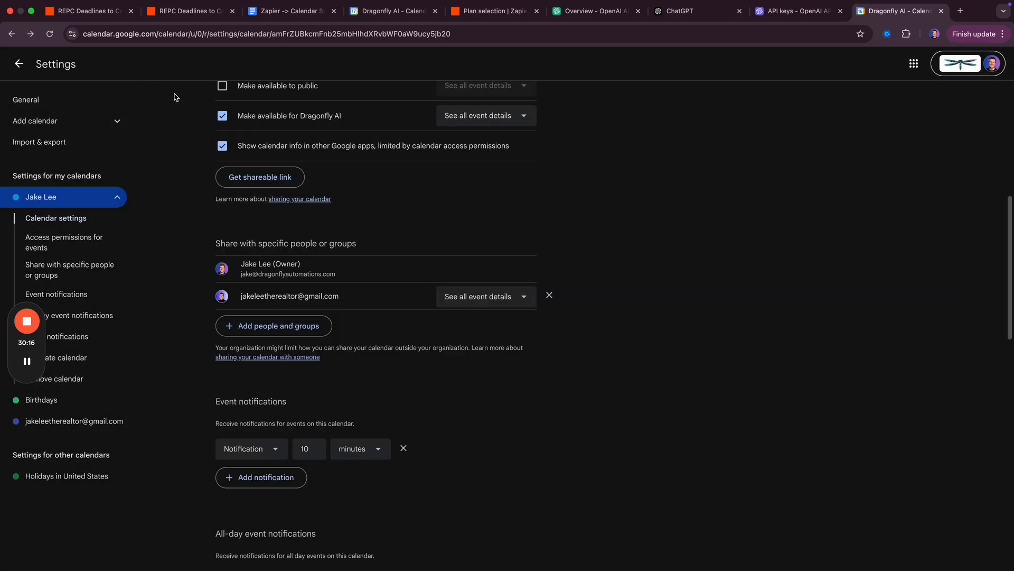
pyautogui.click(19, 64)
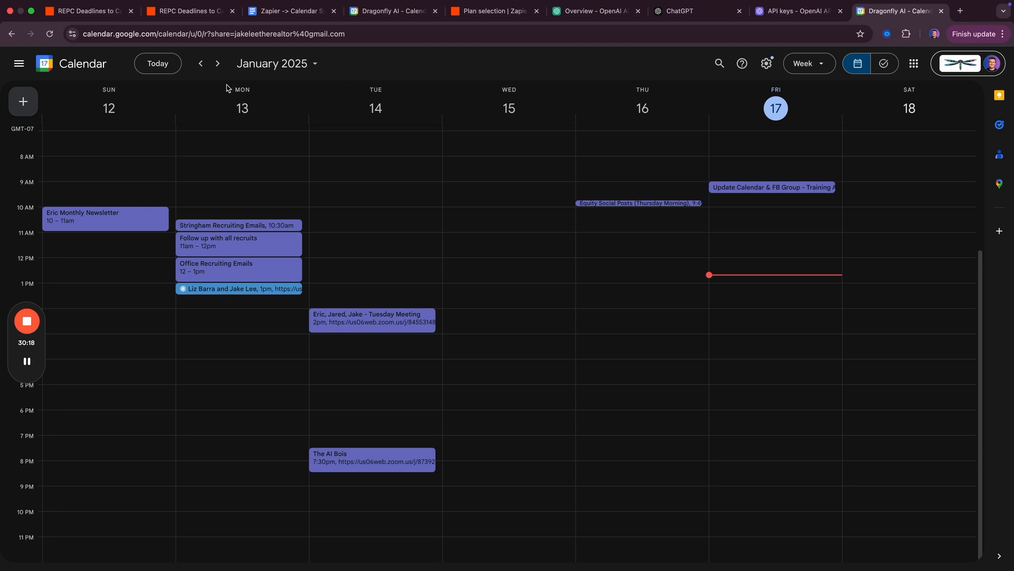
# - Find the Seller Disclosure Deadline event in the January 19–25, 2025 week
pyautogui.click(217, 63)
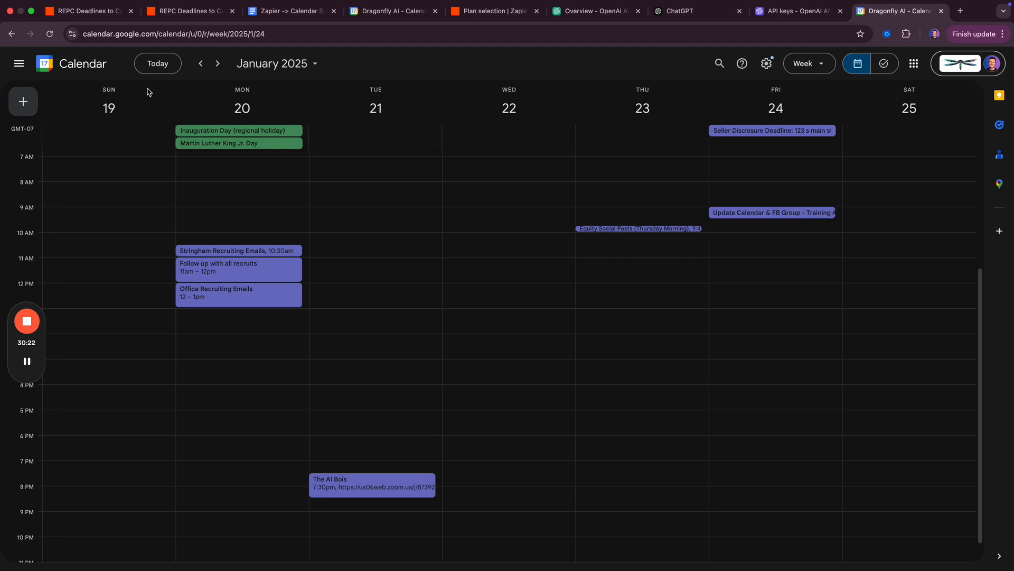
pyautogui.click(217, 63)
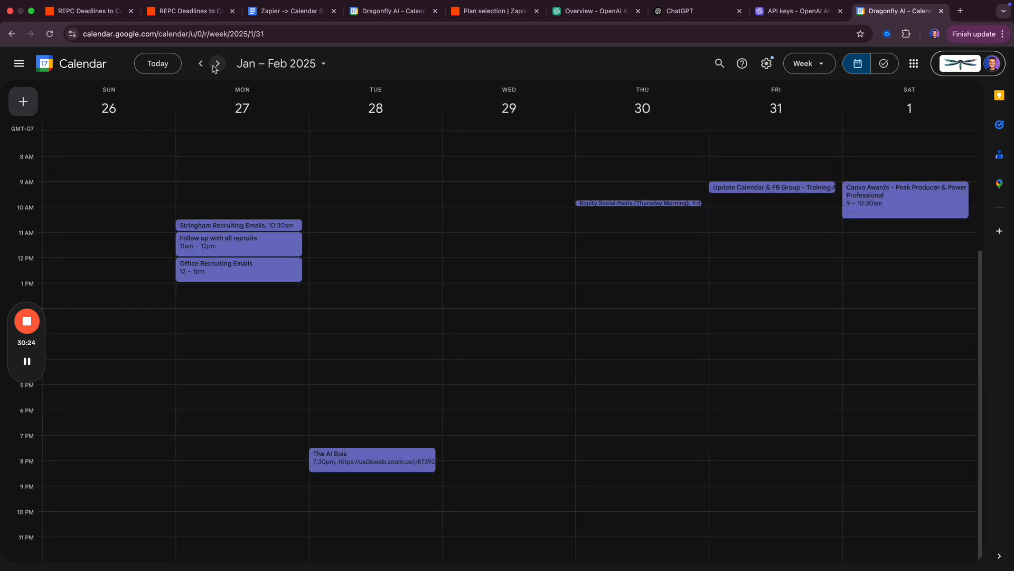
pyautogui.click(200, 64)
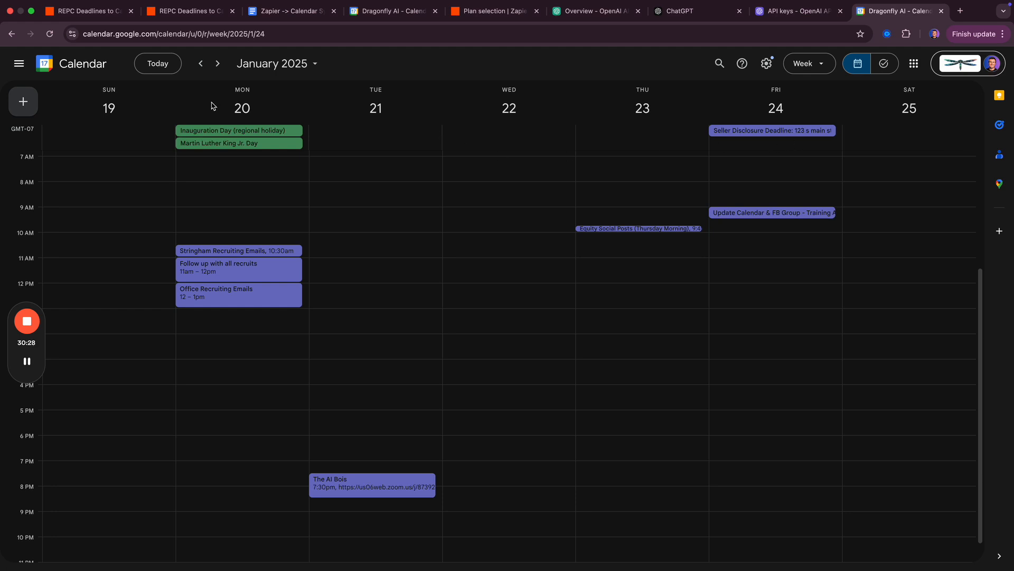
pyautogui.click(186, 11)
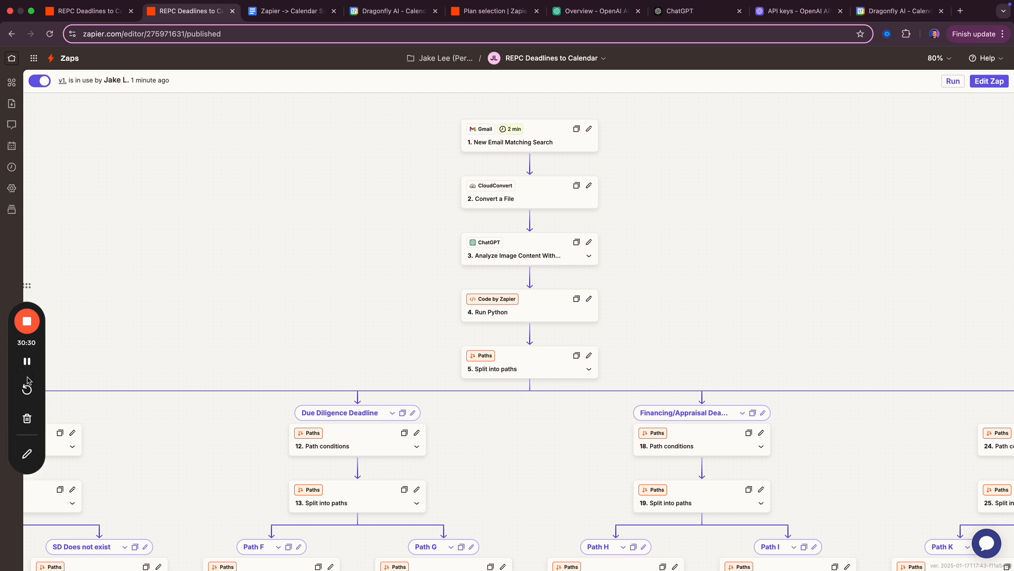
# - Close the duplicate Zap editor, check the Gmail trigger's 2 min polling interval, and return to the calendar
pyautogui.press('super+w')
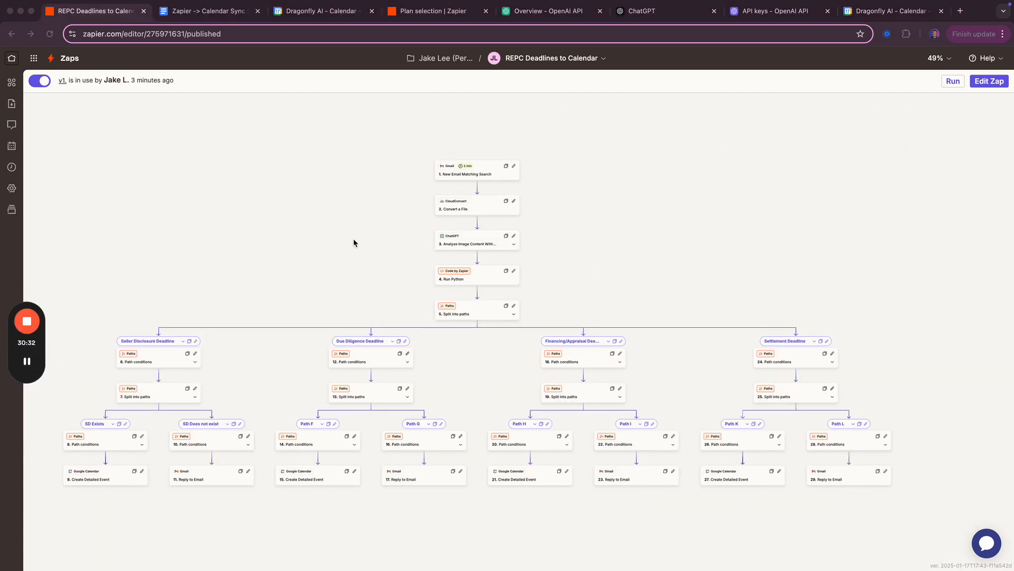
pyautogui.click(466, 167)
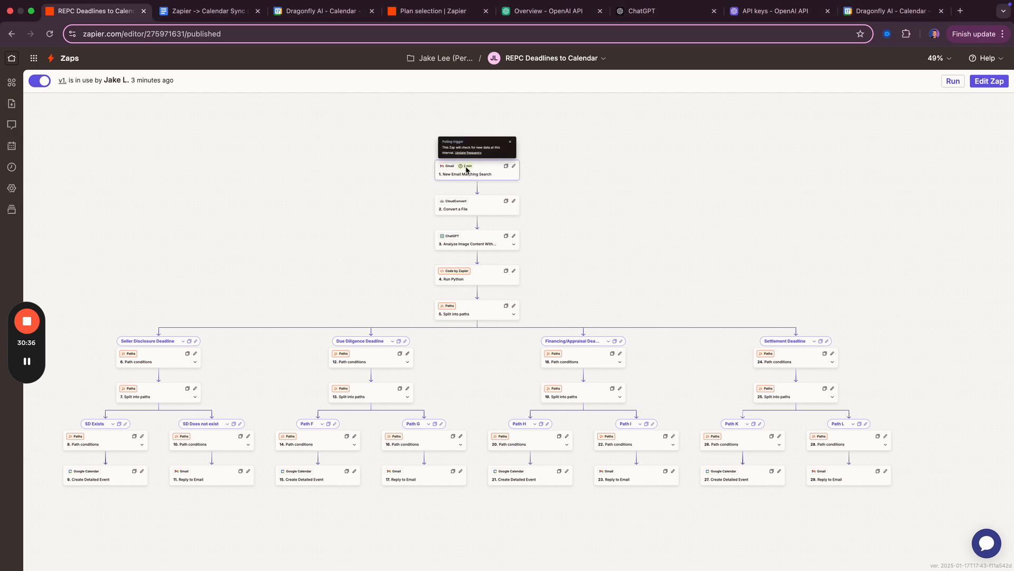
pyautogui.click(298, 11)
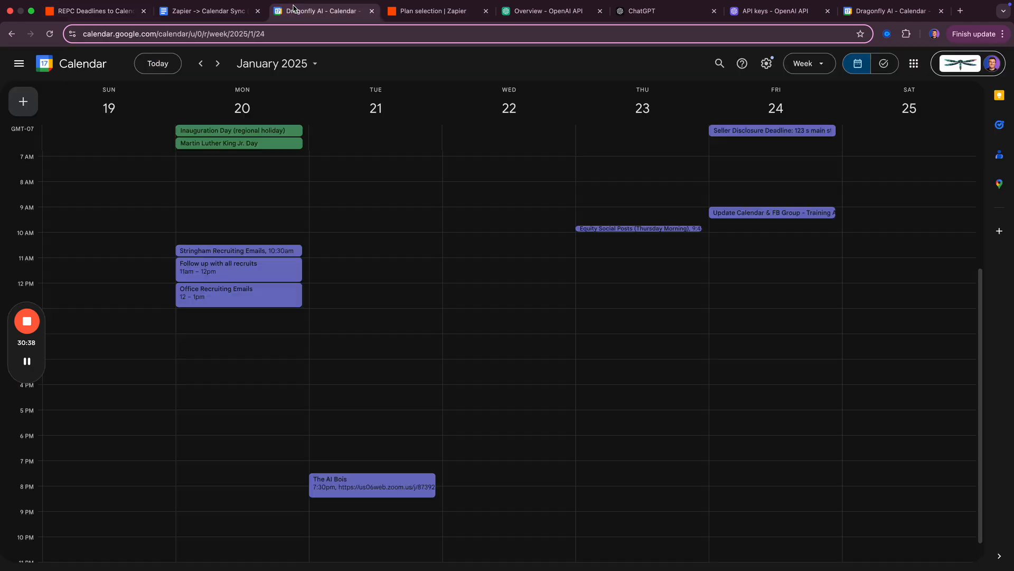
# - Open the contract PDF attachment in Gmail to read its deadline dates
pyautogui.scroll(4, 467, 215)
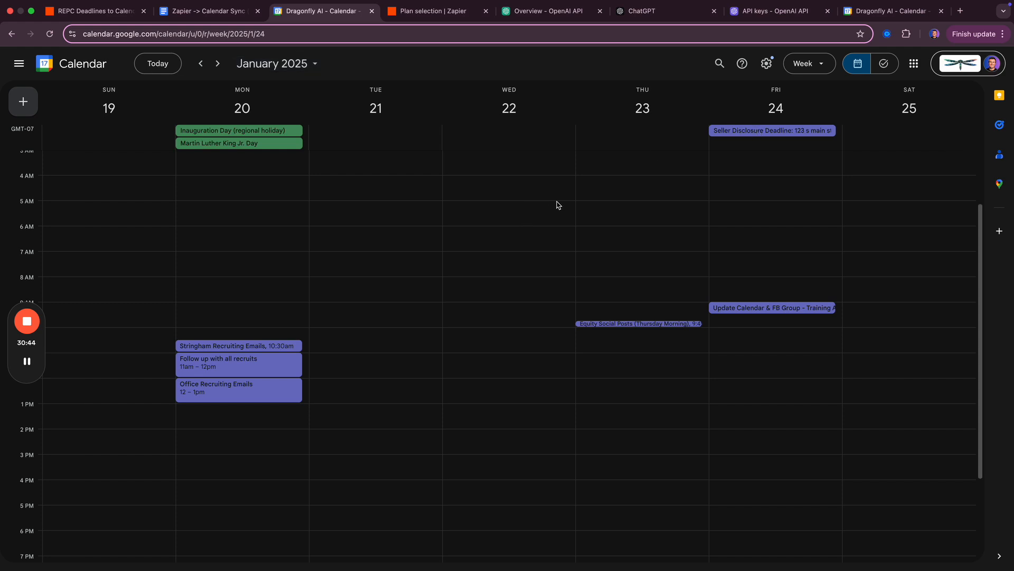
pyautogui.press('super+grave')
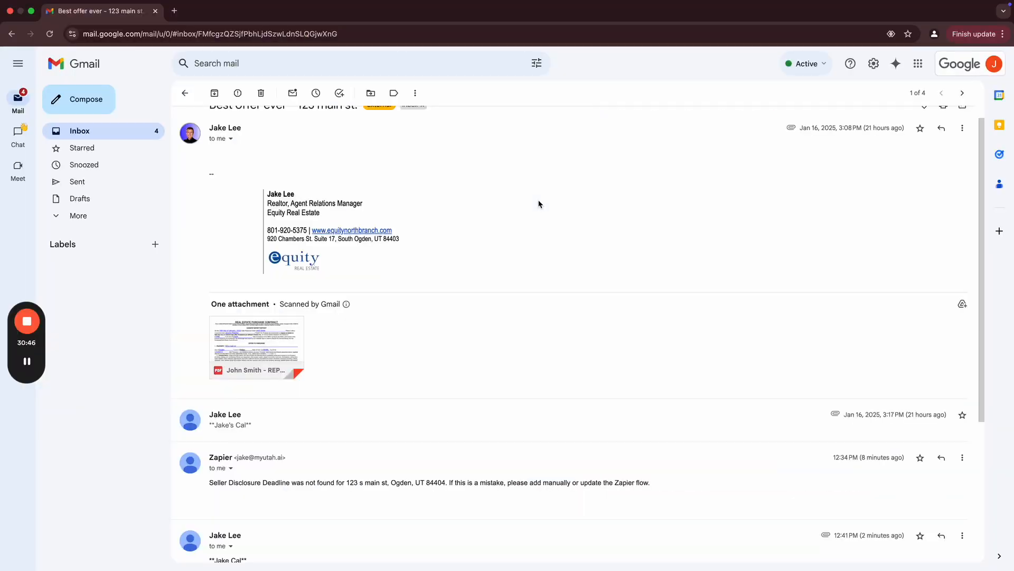
pyautogui.click(267, 351)
pyautogui.scroll(-20, 330, 391)
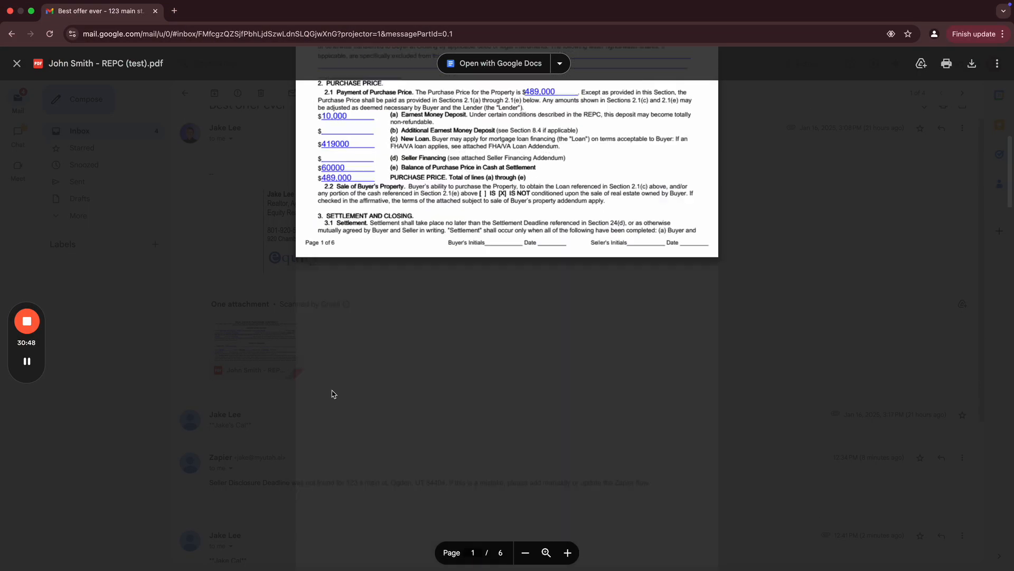
pyautogui.scroll(5, 331, 392)
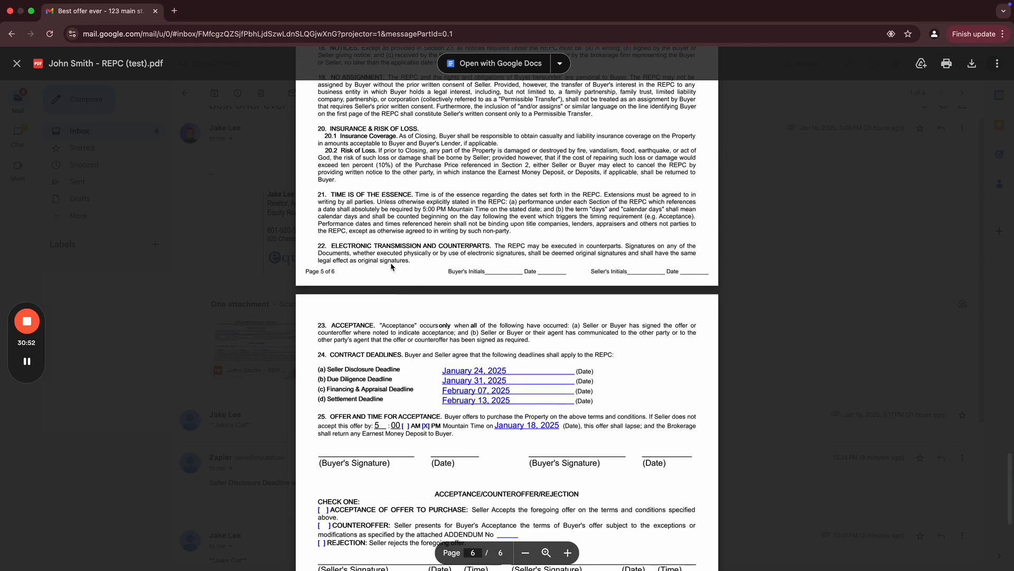
pyautogui.press('super+grave')
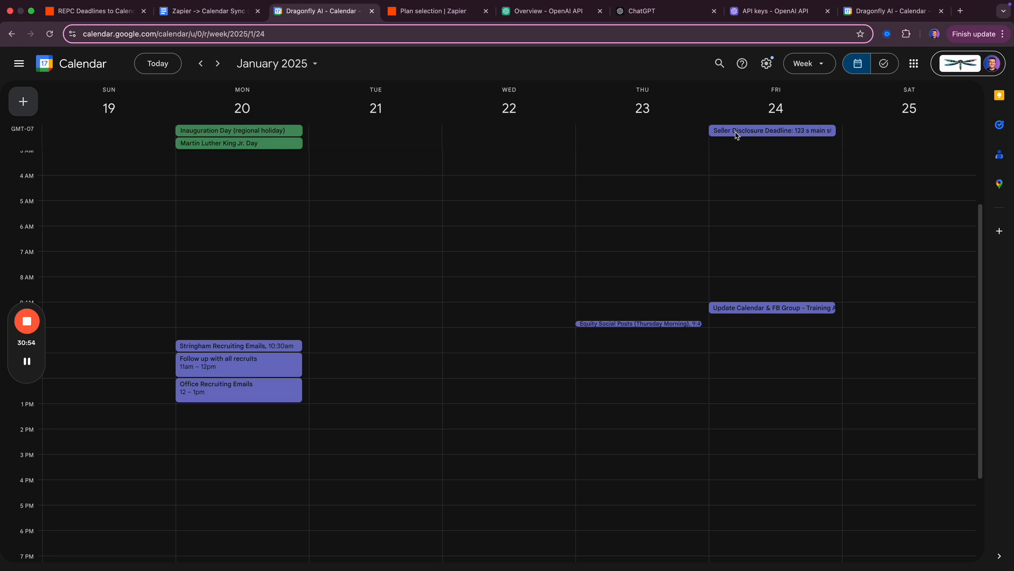
# - Compare the Seller Disclosure (Jan 24) and Due Diligence (Jan 31) events against the contract
pyautogui.click(736, 134)
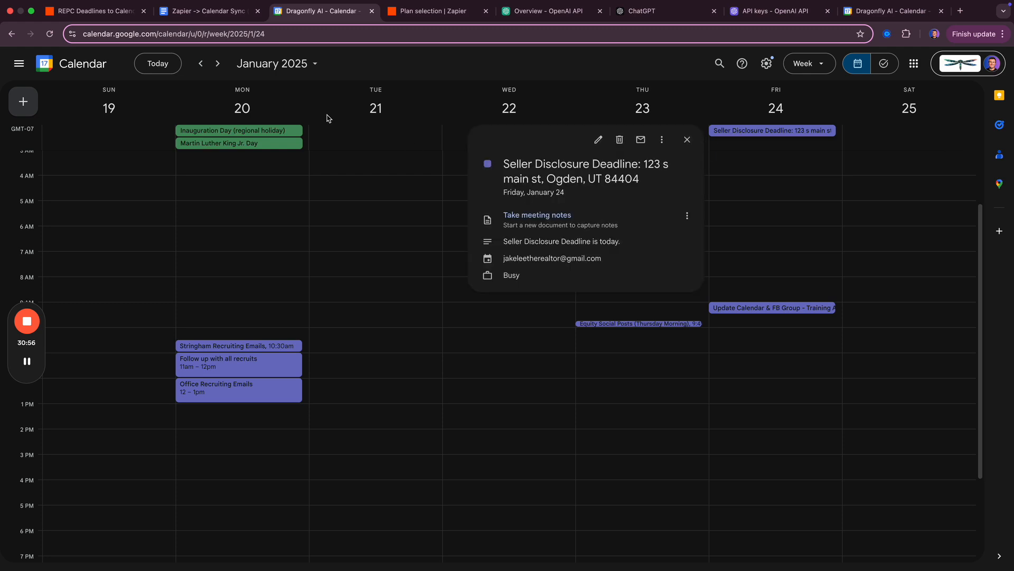
pyautogui.click(217, 63)
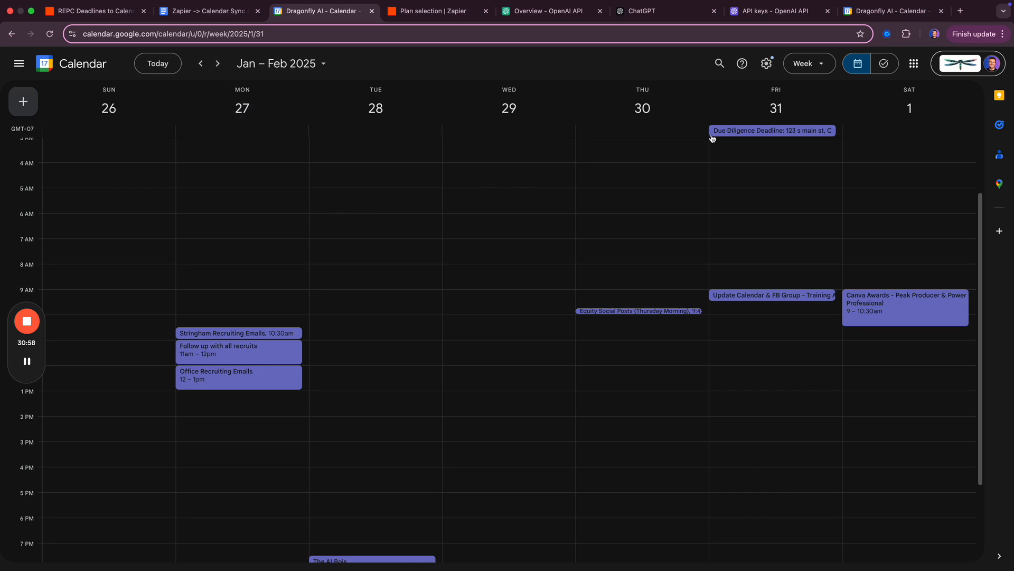
pyautogui.hotkey('ctrl', 'Right')
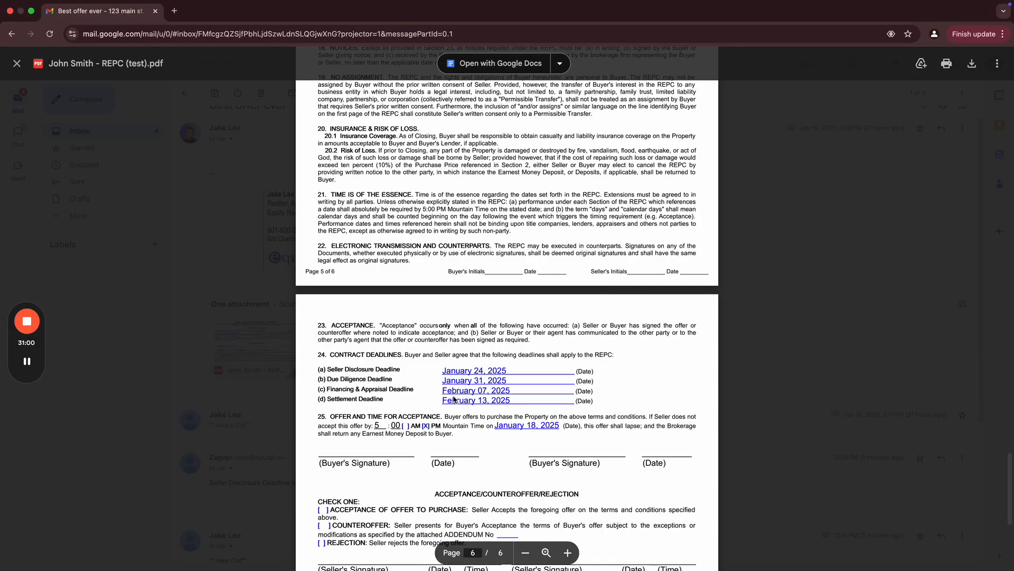
pyautogui.hotkey('ctrl', 'Left')
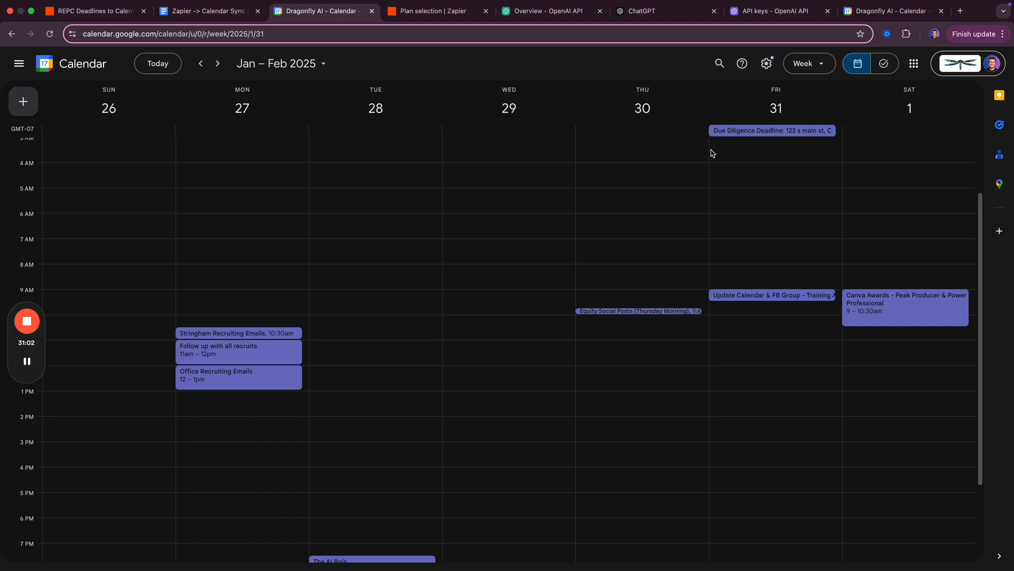
pyautogui.hotkey('ctrl', 'shift', 'Tab')
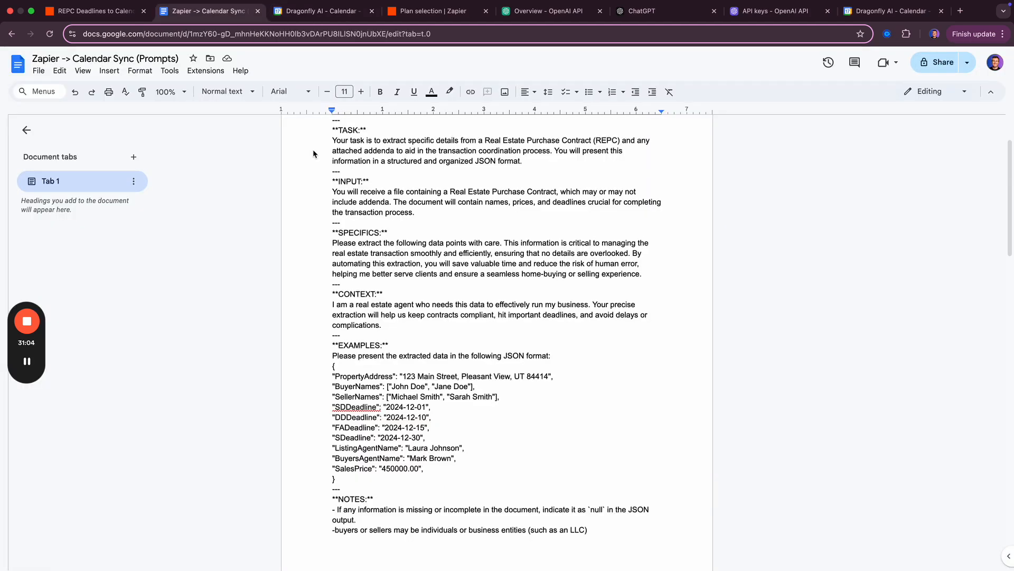
# - Switch from the prompts doc back to the published REPC Deadlines to Calendar Zap
pyautogui.hotkey('ctrl', 'shift', 'Tab')
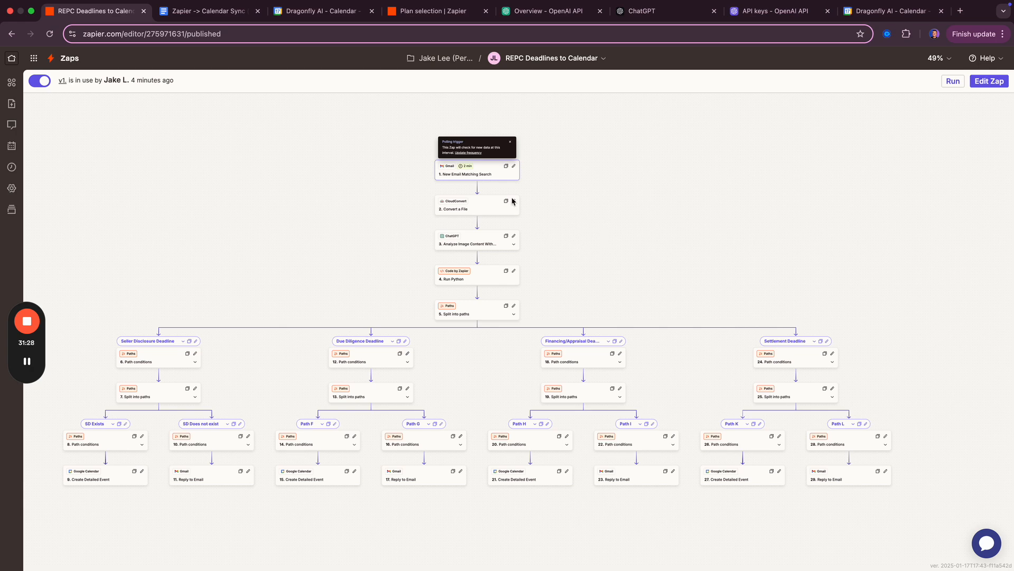
# - Dismiss the polling trigger note, zoom out to 47% and centre the four-branch diagram
pyautogui.click(511, 142)
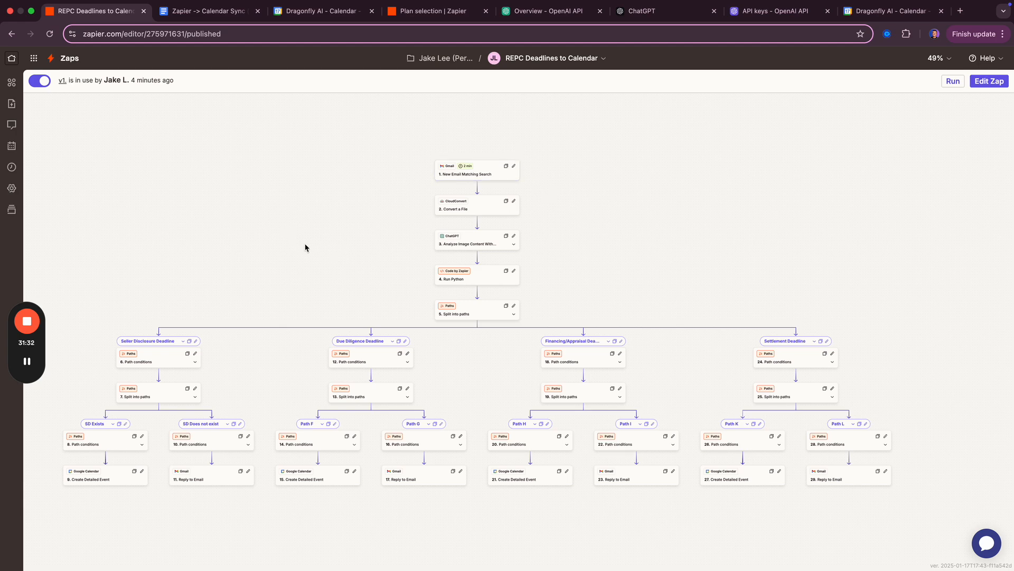
pyautogui.scroll(-1, 306, 247)
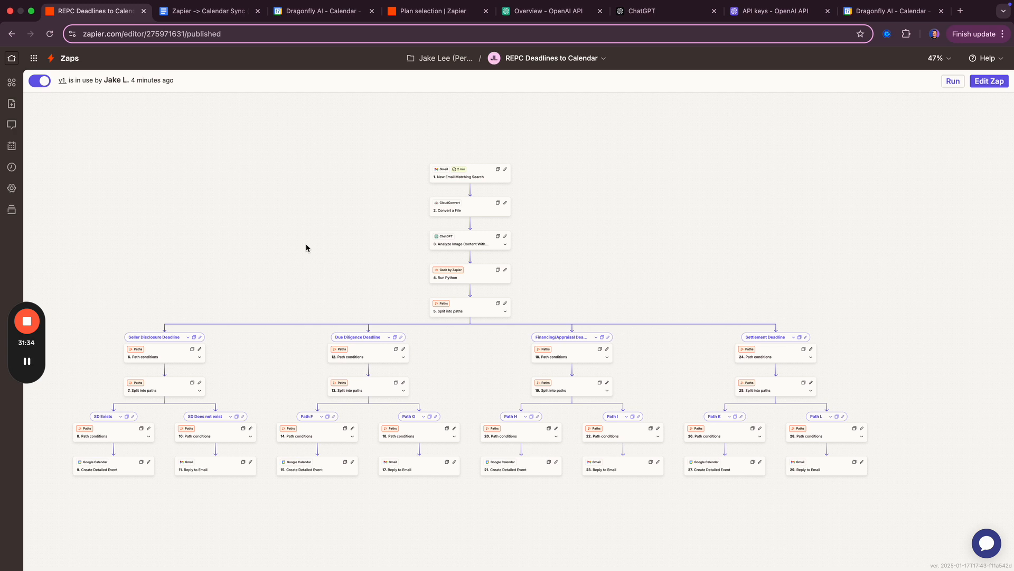
pyautogui.moveTo(279, 245); pyautogui.dragTo(308, 228)
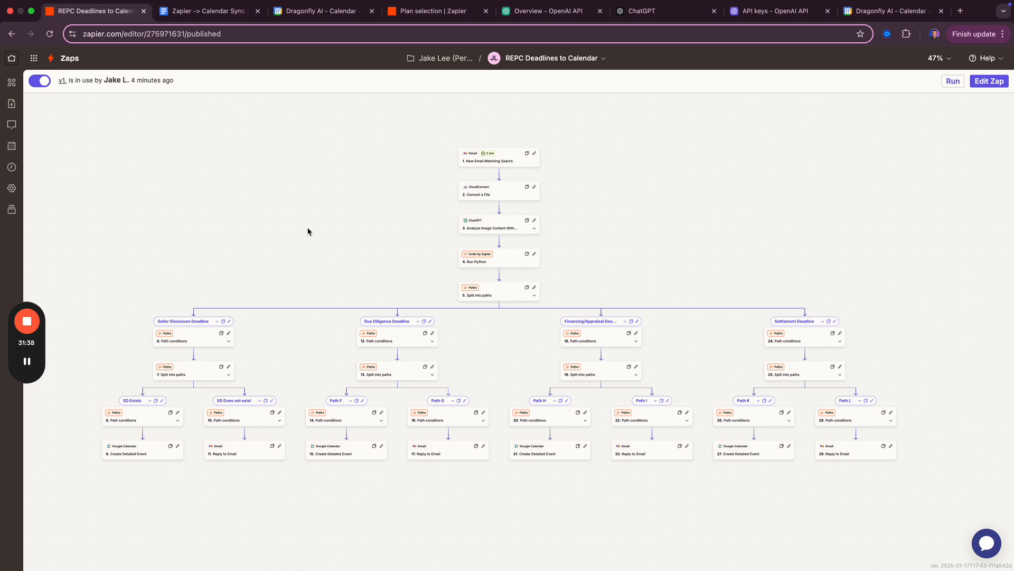